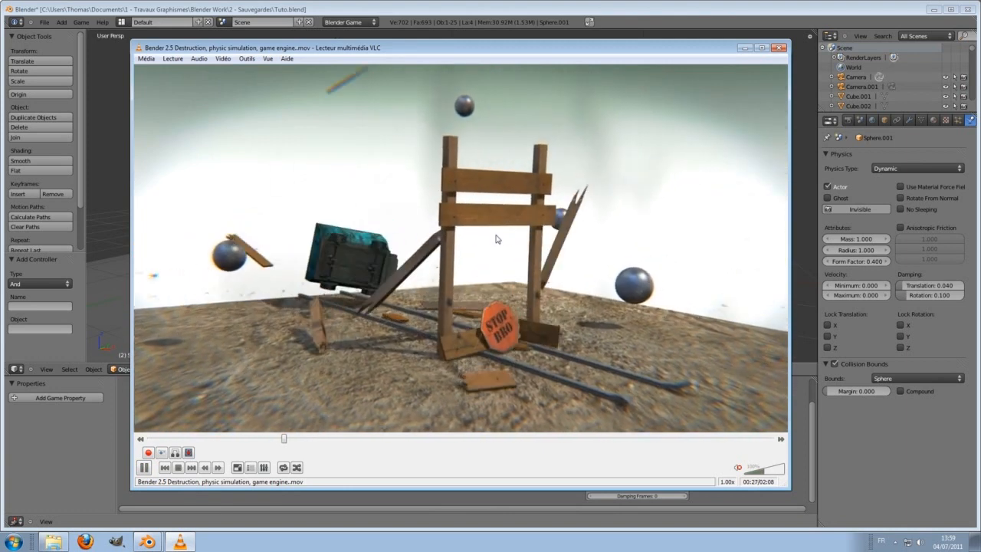
- Close the video player, run the game simulation of the red sphere hitting the blue plank fence, and stop it
click(779, 47)
middle_drag(389, 226, 628, 263)
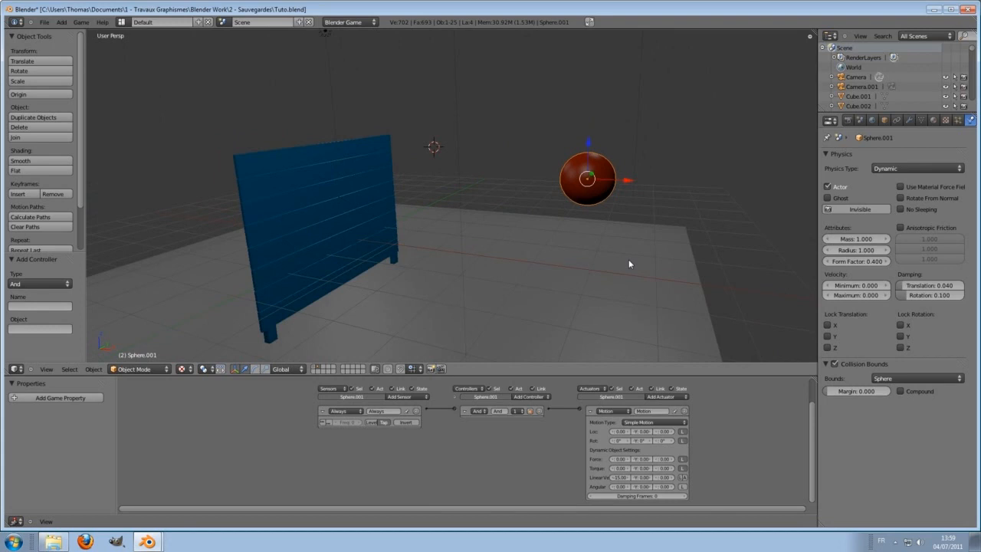
key(p)
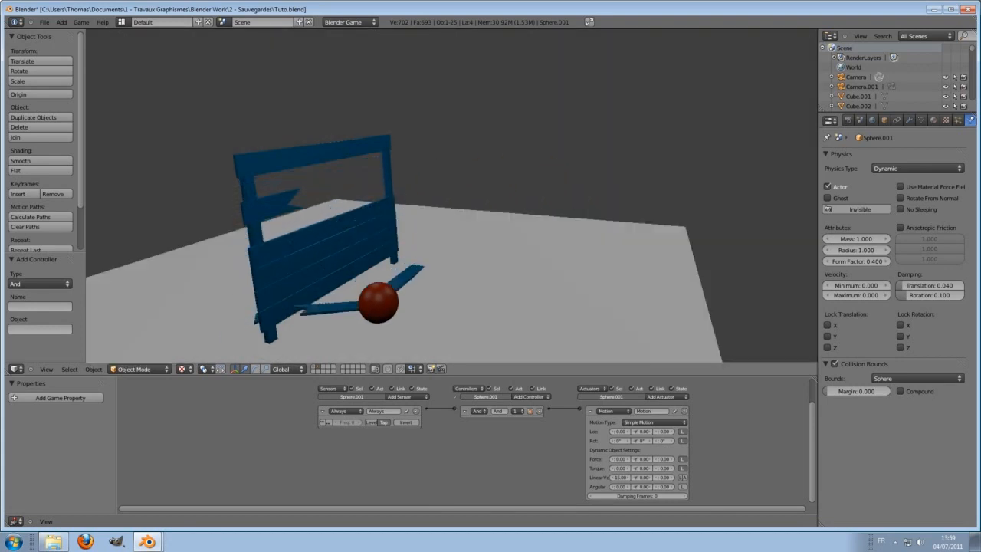
key(Escape)
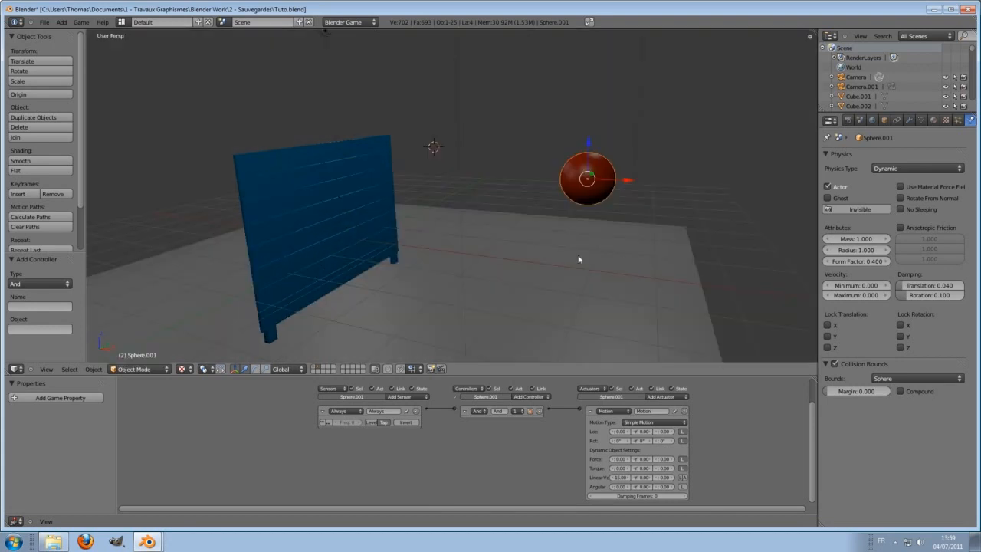
- Show the layer with the narrow blue wall and run its game simulation twice, stopping it each time
middle_drag(580, 258, 548, 225)
middle_drag(410, 266, 396, 245)
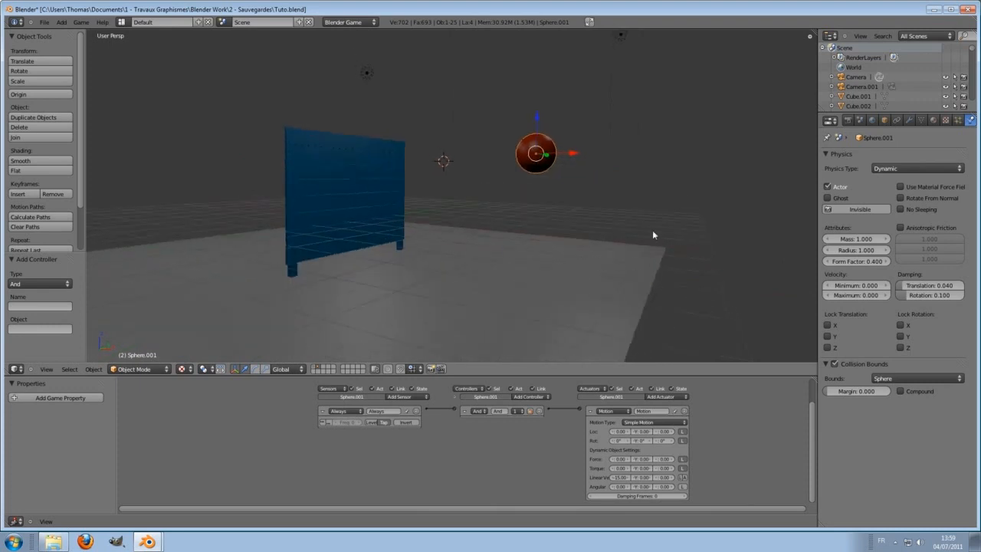
middle_drag(653, 234, 677, 261)
middle_drag(572, 251, 595, 255)
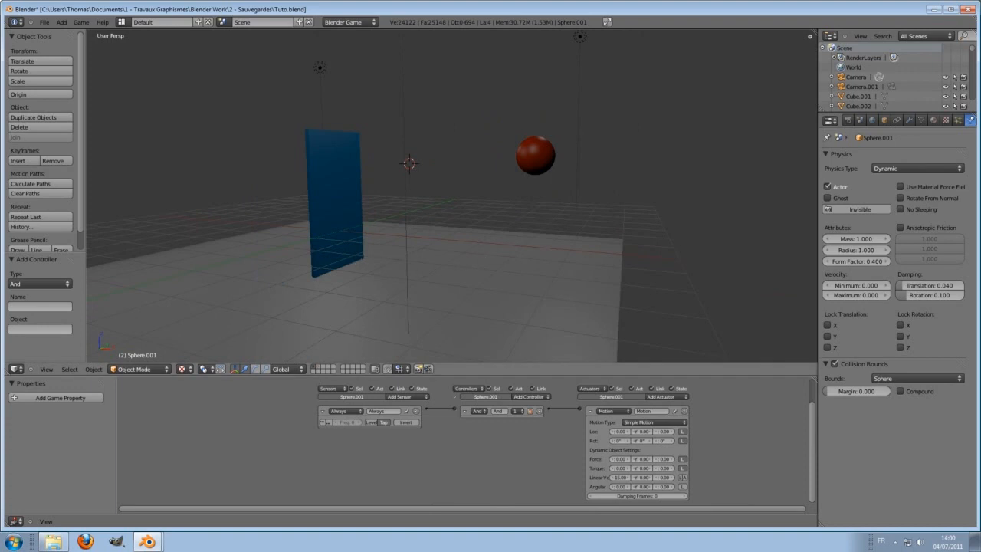
key(p)
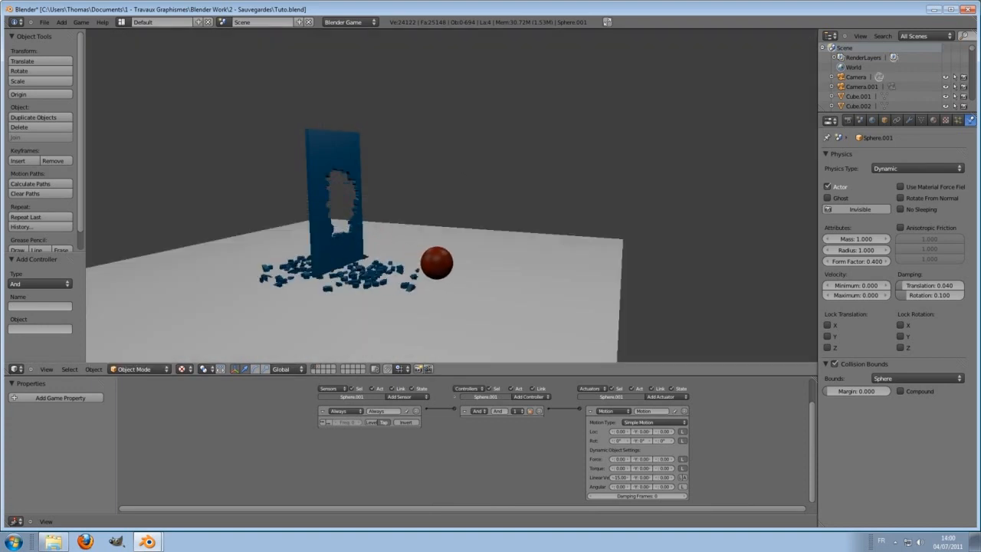
key(Escape)
key(p)
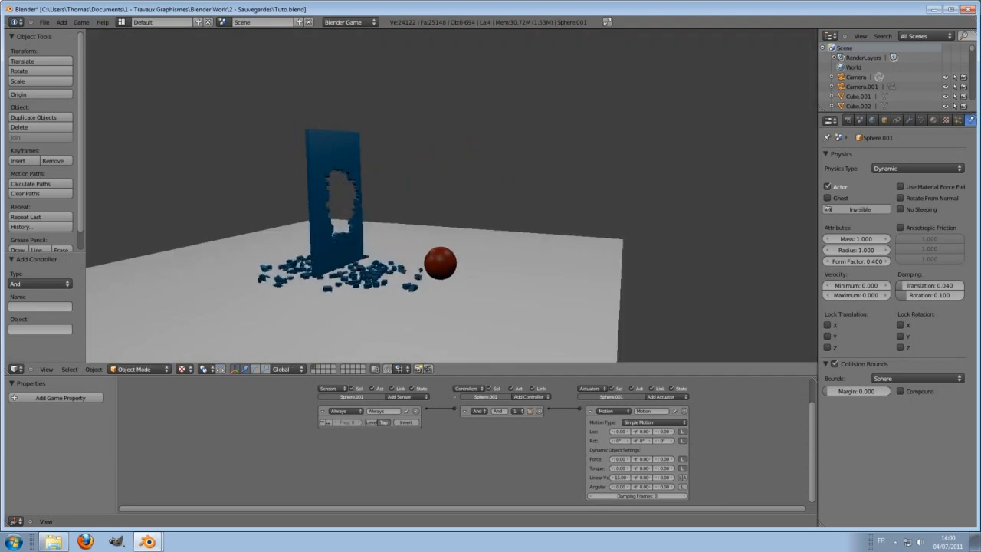
key(Escape)
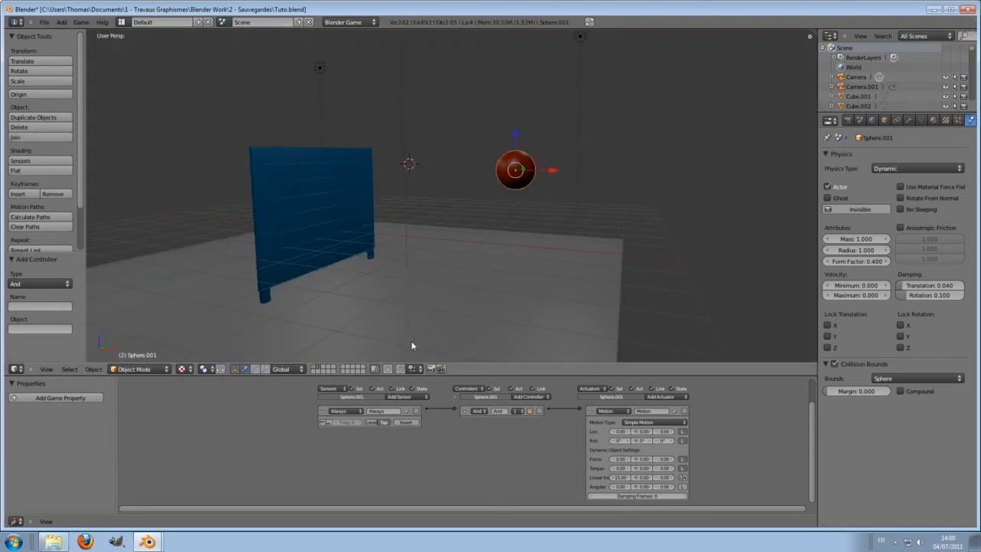
- Enlarge the logic editor and examine the logic bricks of the red sphere and of the fence's top plank
scroll(496, 446, up, 2)
drag(526, 374, 529, 335)
scroll(501, 452, up, 3)
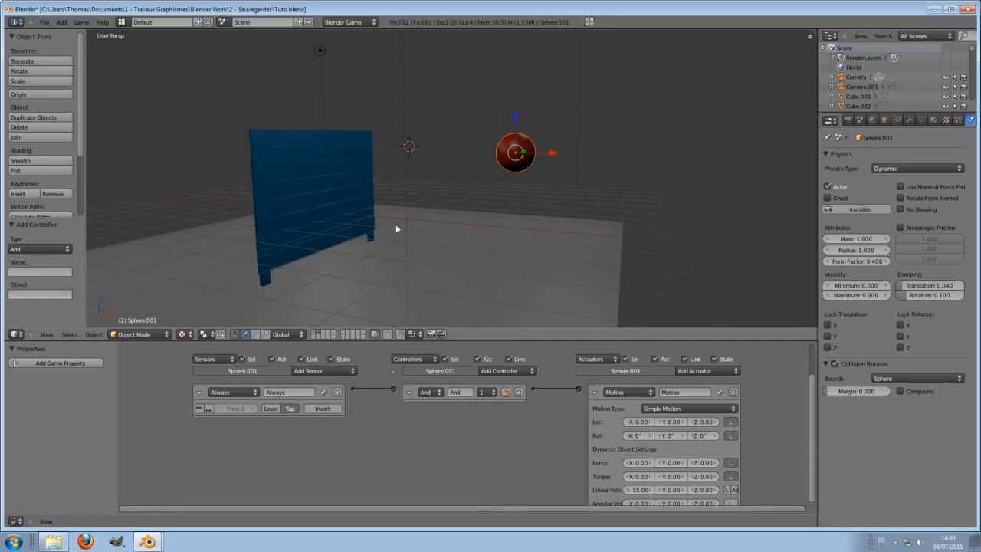
right_click(270, 143)
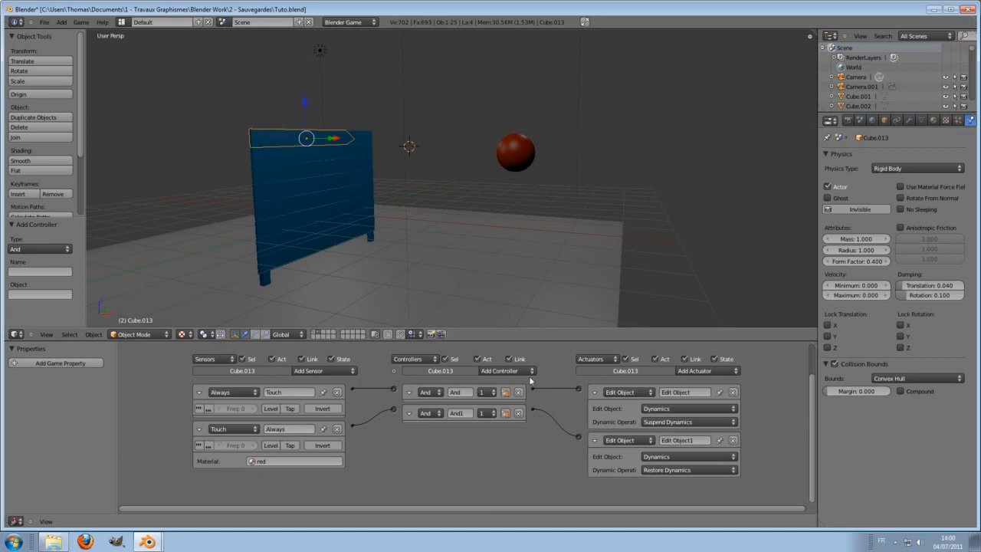
drag(503, 341, 498, 377)
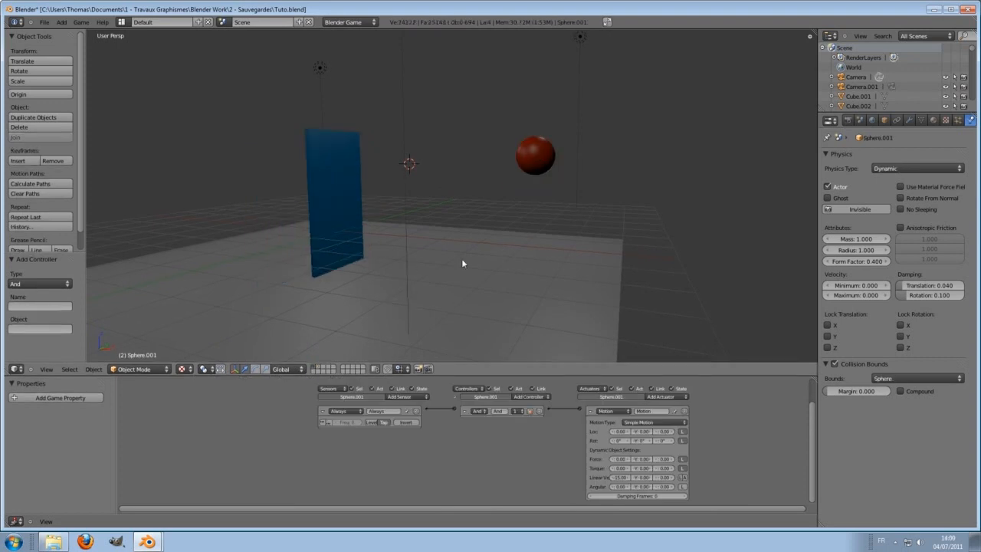
- Replay the narrow wall's destruction simulation two more times, ending each run
key(p)
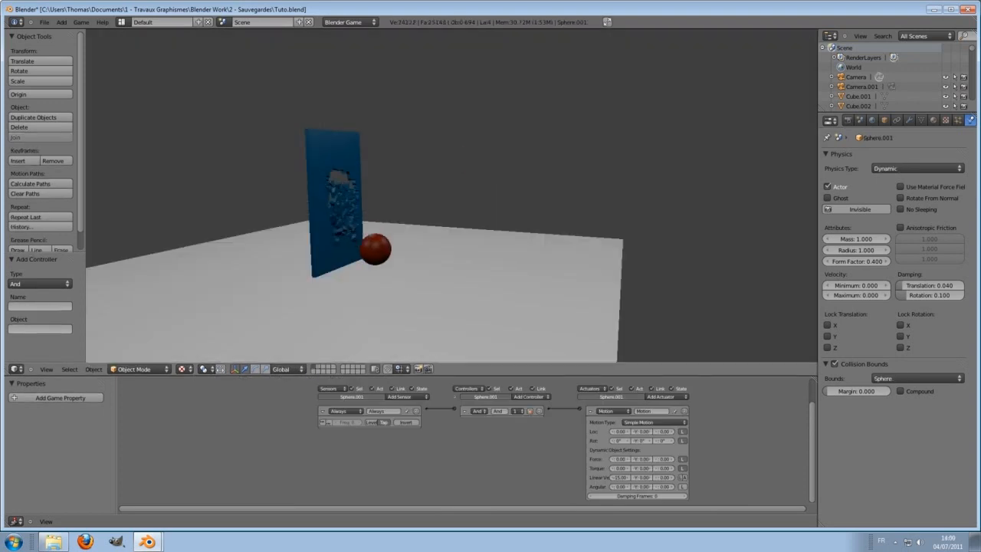
key(Escape)
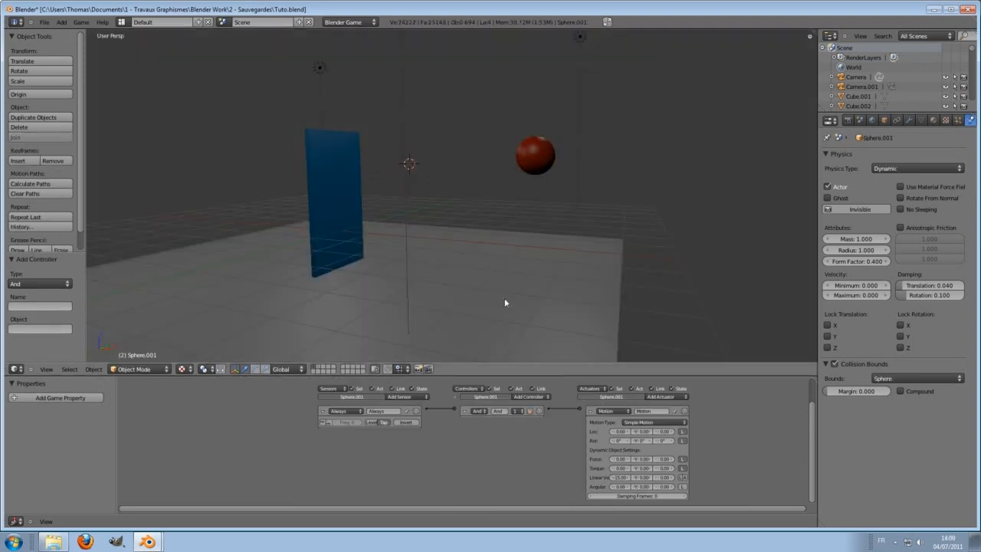
key(p)
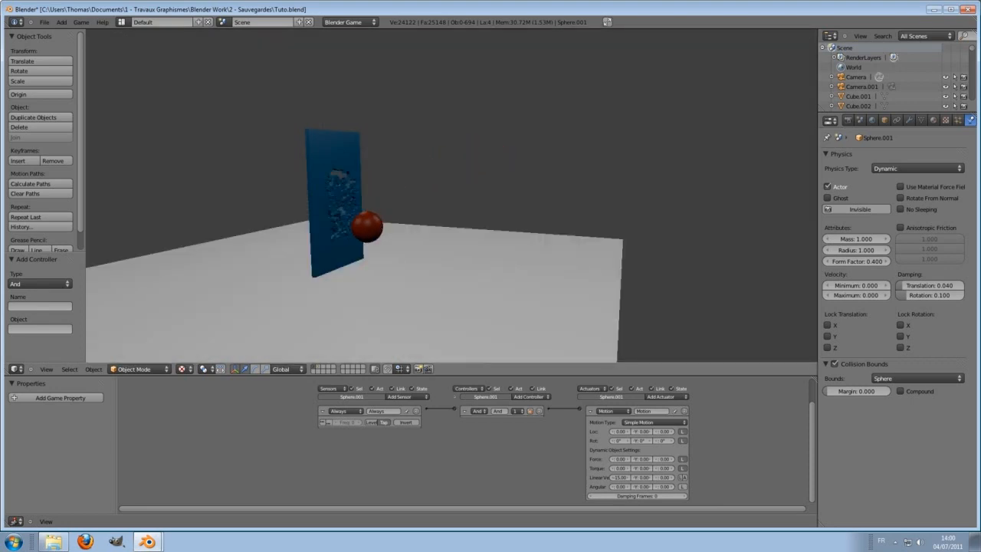
key(Escape)
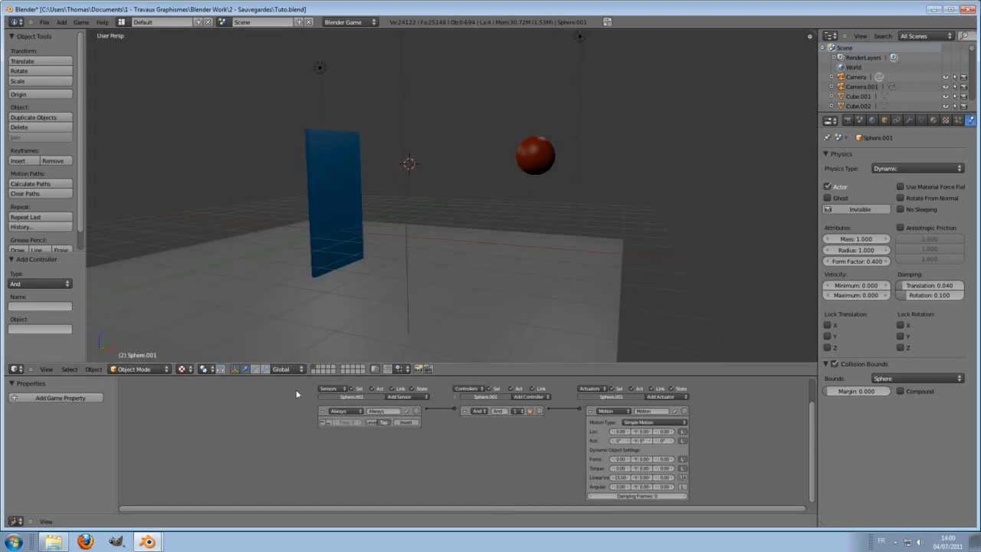
- Return to the plank fence's layer and review the sphere's motion logic and the top plank's sensors, controllers and actuators
click(320, 368)
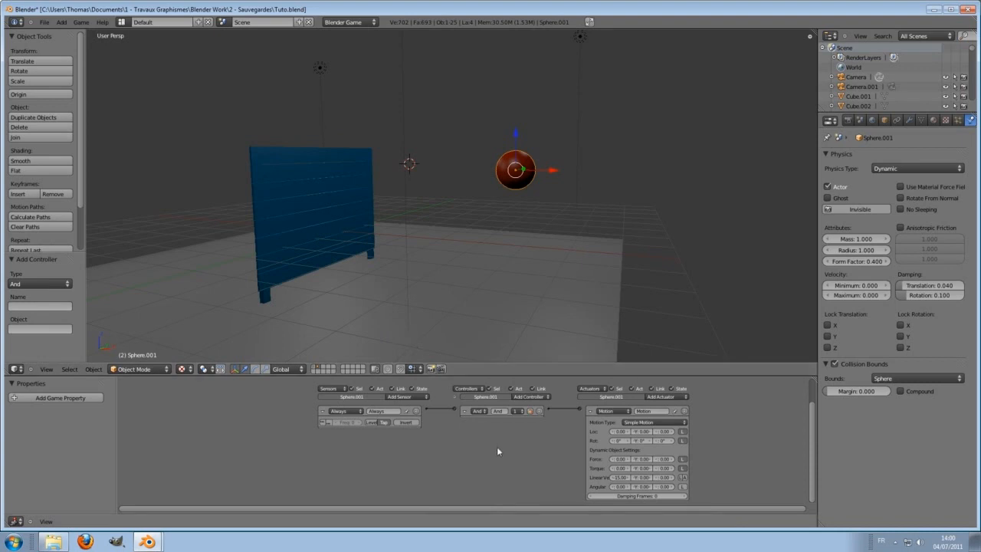
scroll(496, 453, up, 2)
drag(527, 375, 528, 339)
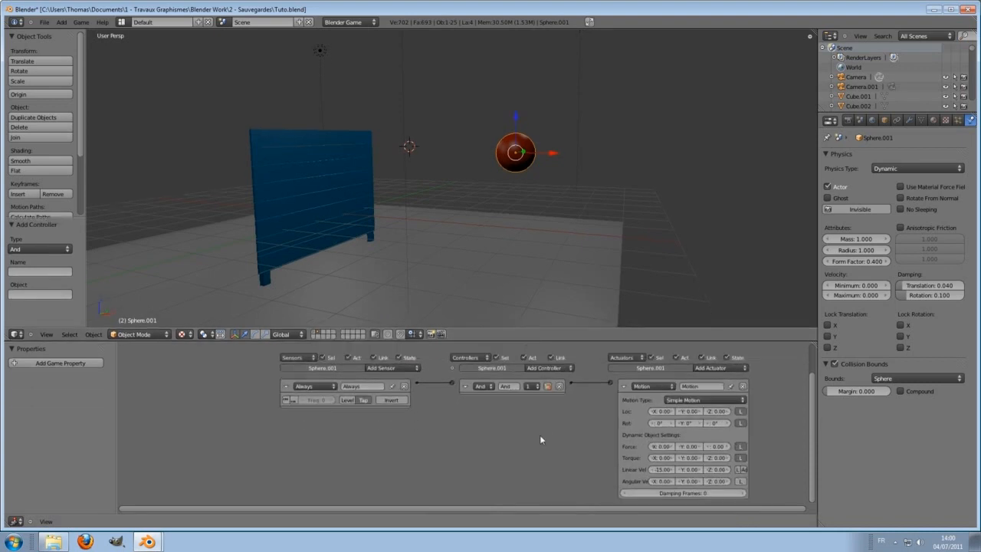
scroll(539, 435, up, 3)
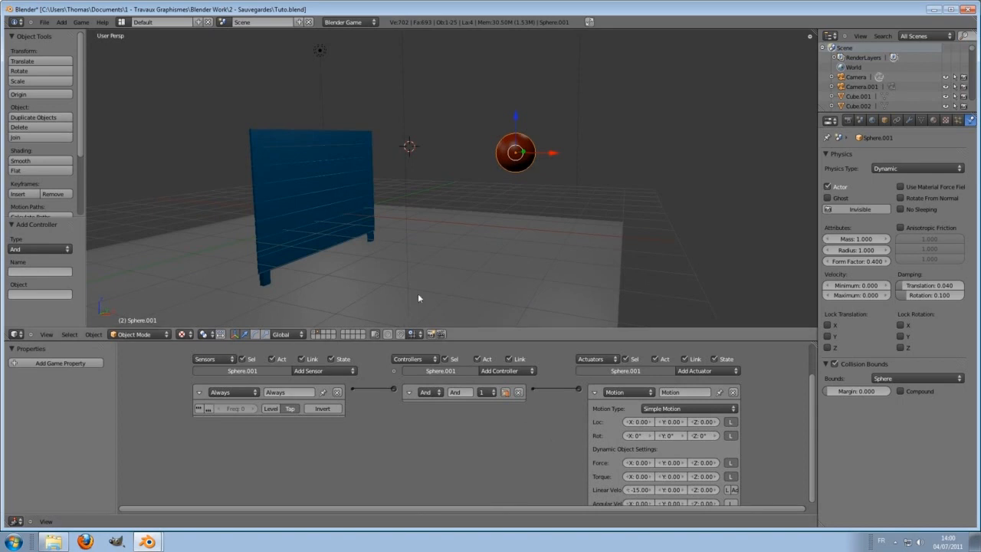
right_click(269, 143)
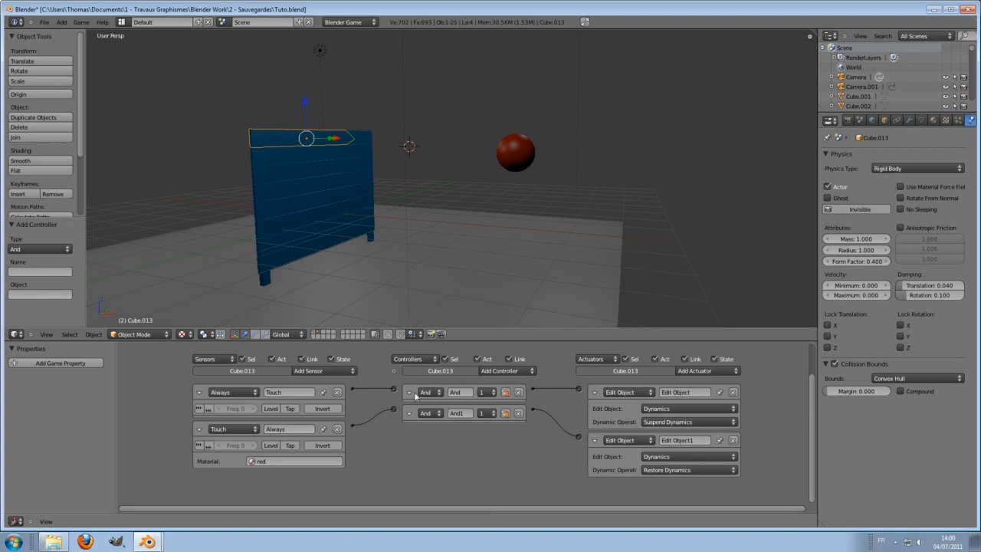
drag(506, 341, 444, 375)
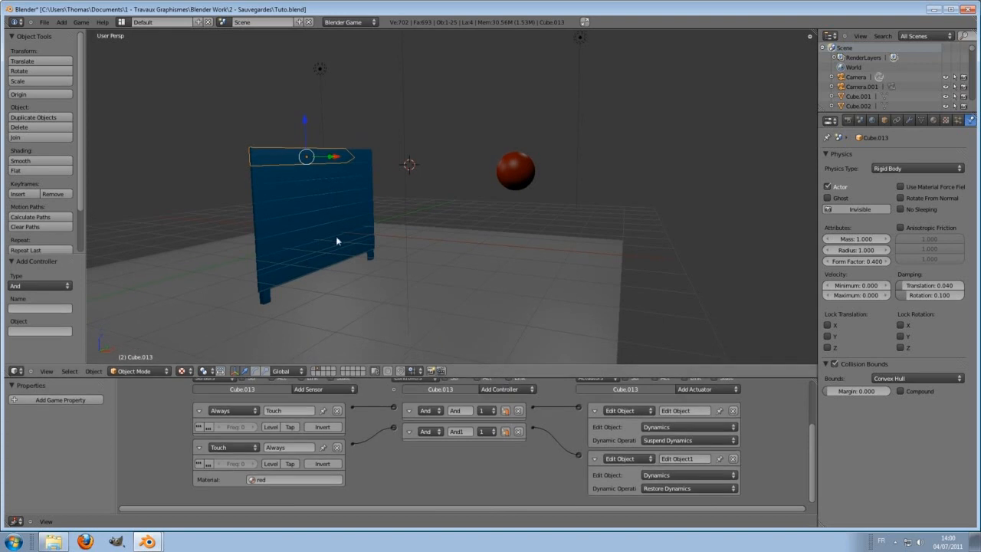
- Select the individual broken plank pieces of the fence one after another to inspect their shapes and logic bricks
right_click(364, 156)
right_click(313, 162)
right_click(341, 170)
right_click(298, 189)
right_click(258, 196)
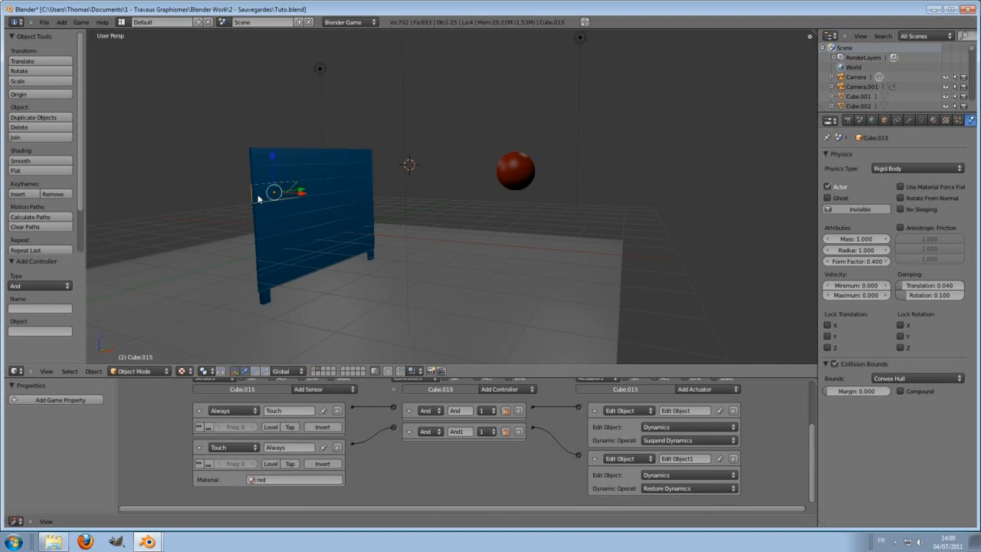
right_click(262, 211)
right_click(347, 196)
right_click(317, 226)
right_click(367, 215)
- Start a new file with the default scene and enter Edit Mode on the cube
click(45, 23)
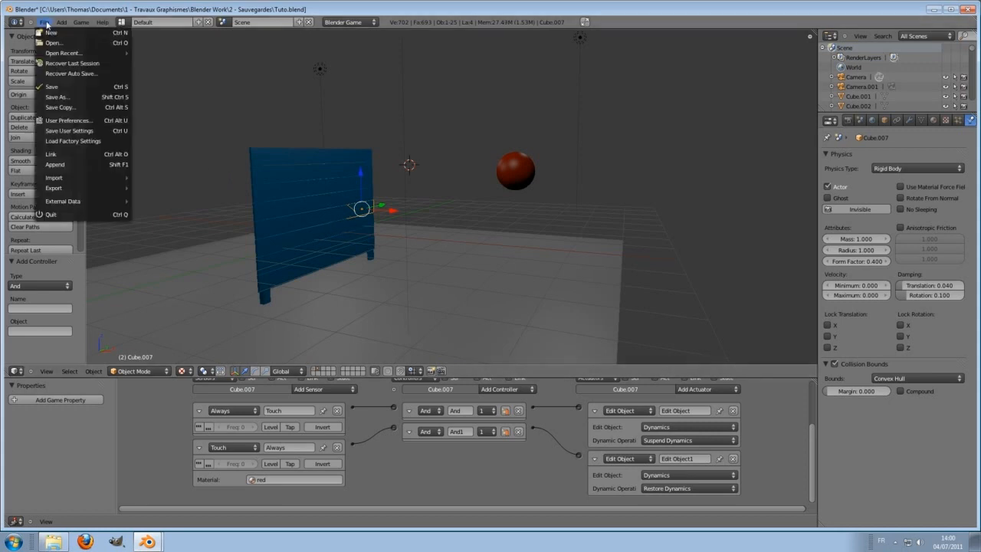
click(48, 33)
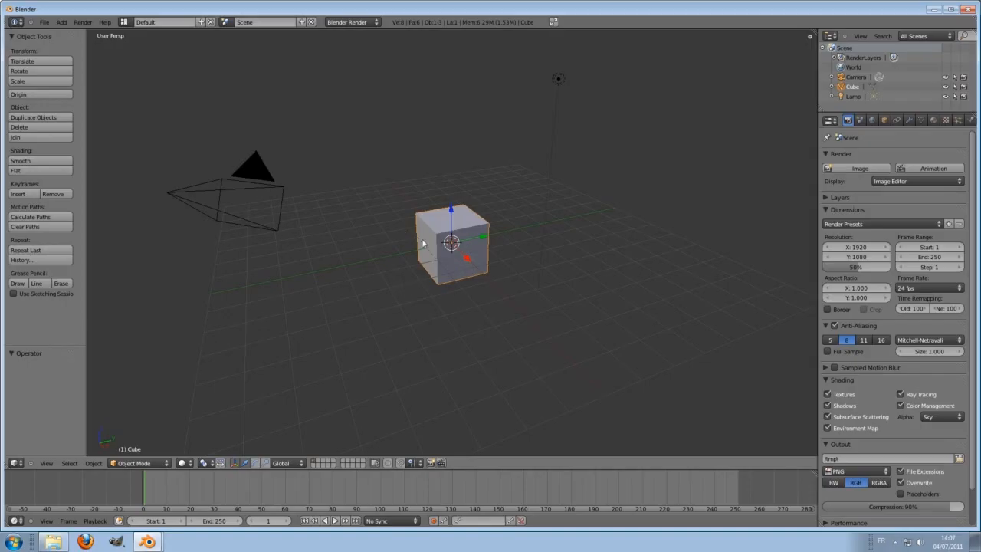
scroll(445, 274, up, 4)
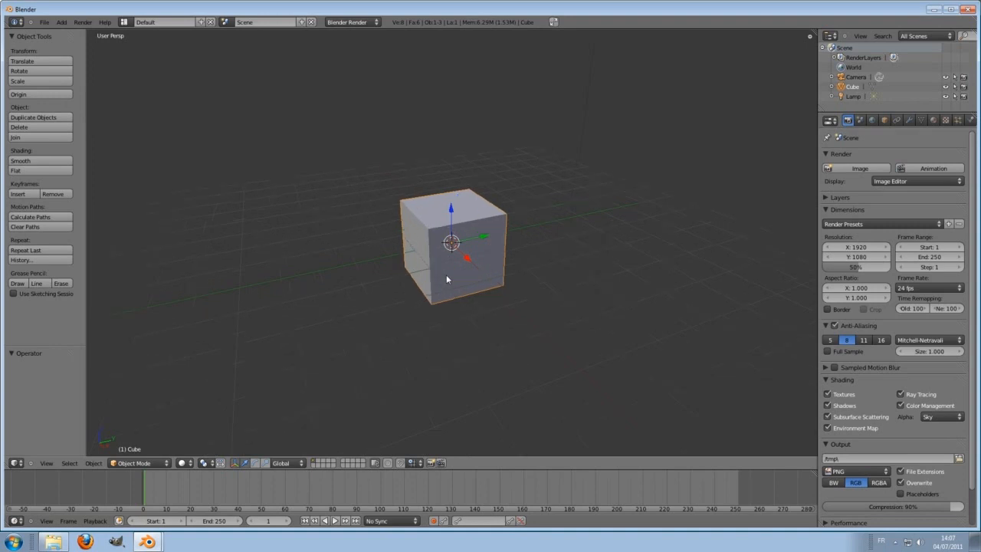
key(Tab)
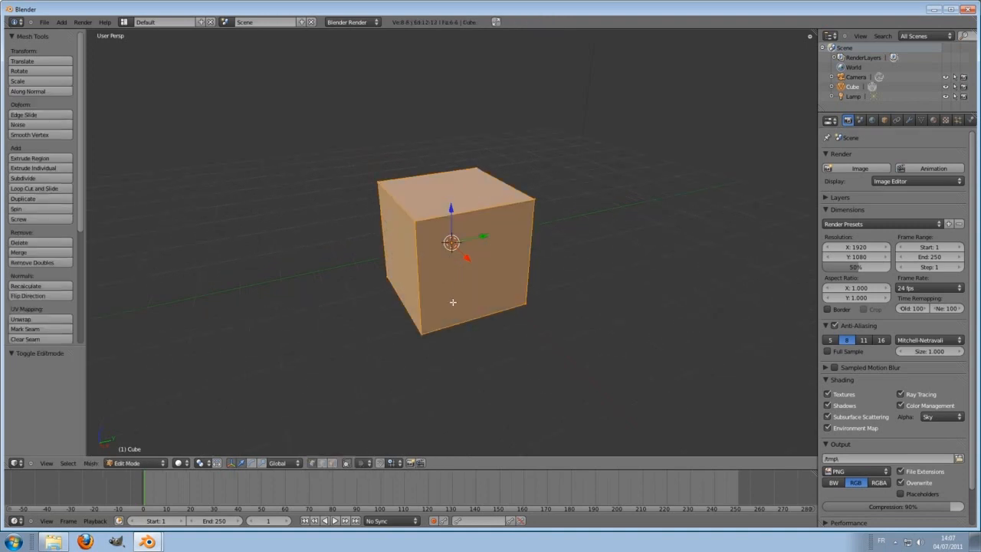
middle_drag(455, 290, 497, 281)
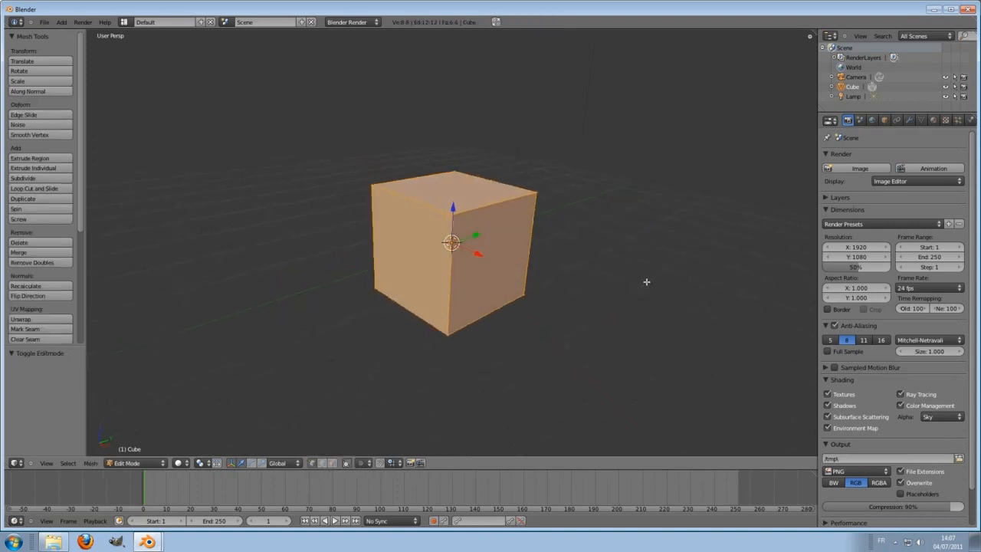
- Scale the cube's mesh to about 0.03 along X and 0.219 along Z to form a thin plank
key(s)
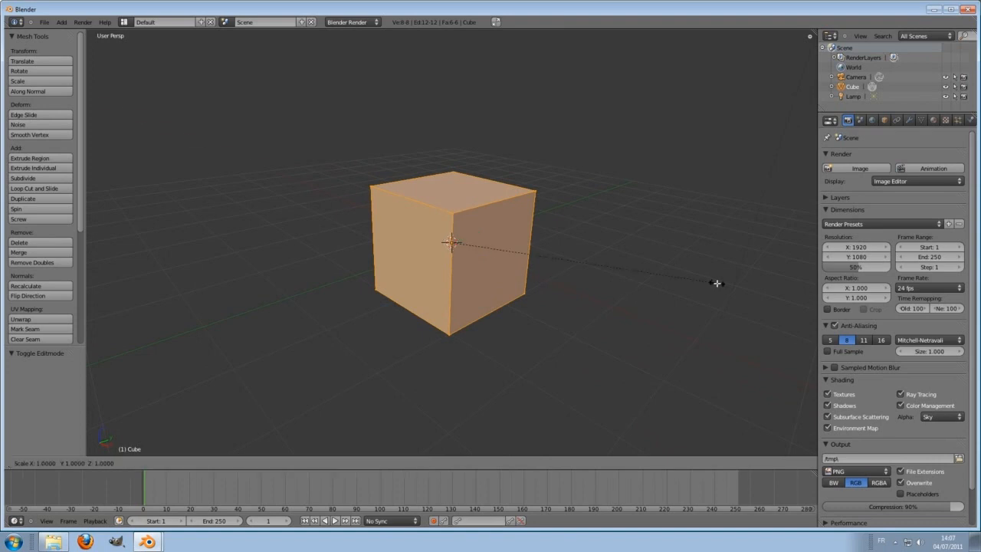
key(x)
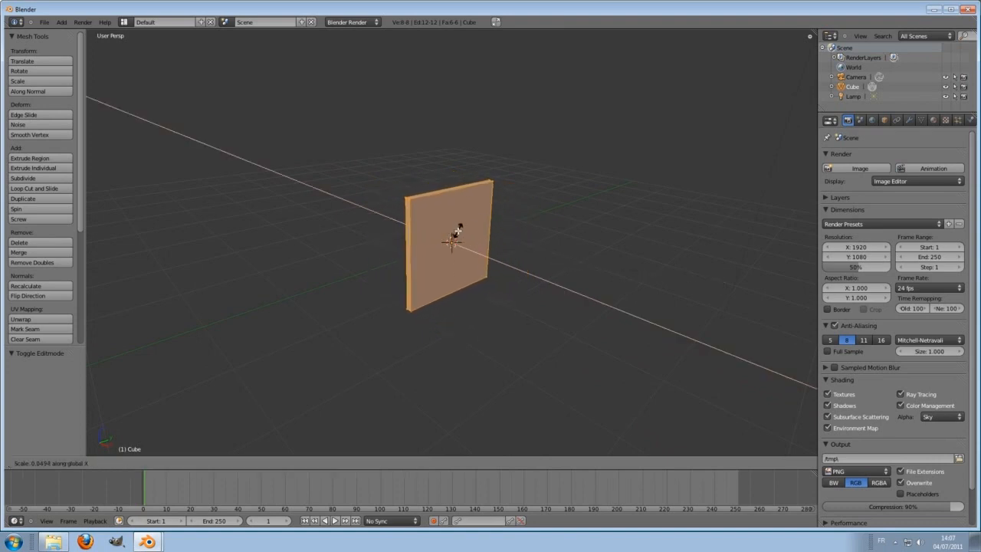
click(455, 236)
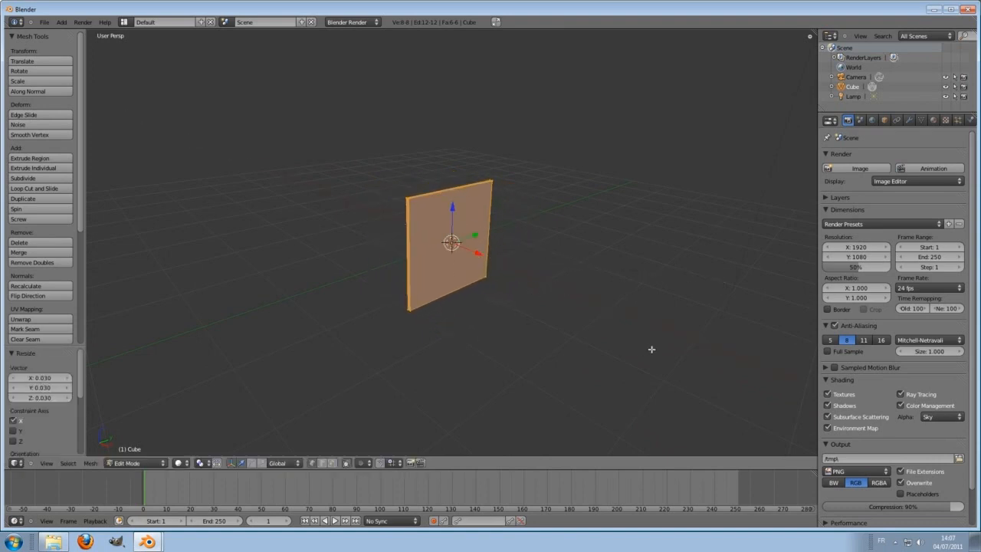
key(s)
key(z)
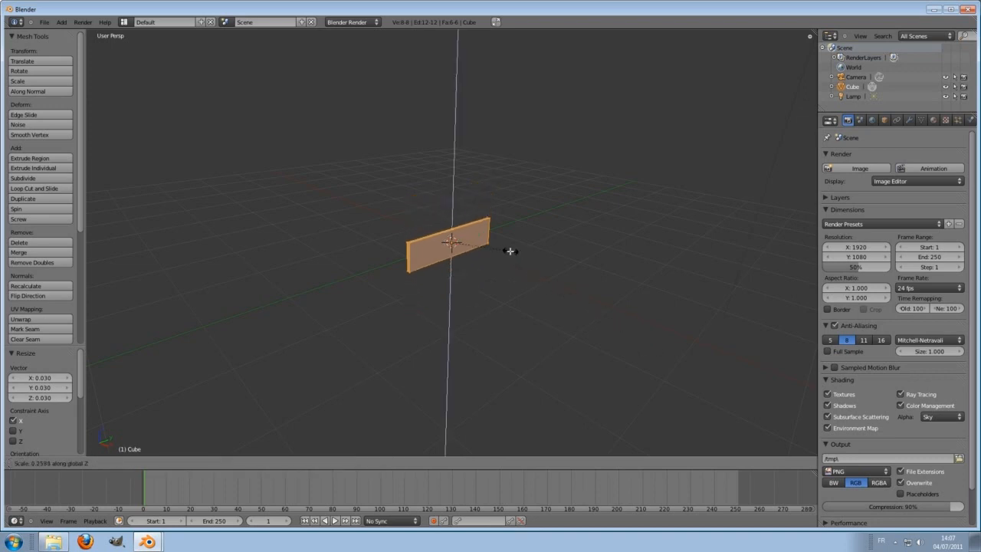
click(499, 244)
scroll(507, 304, up, 4)
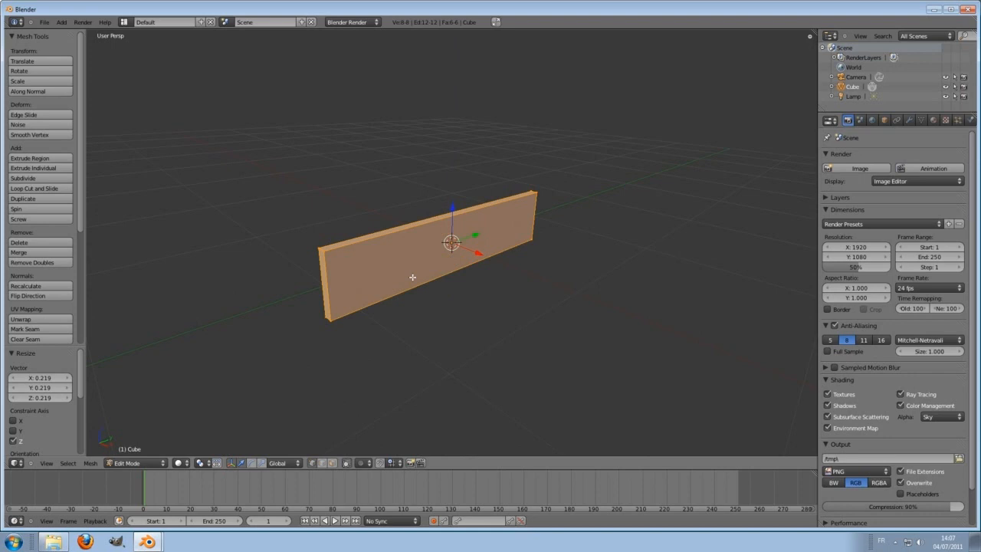
- Add a lengthwise loop cut below the plank's middle and move its near end edge about 0.564 along Y as a notch
key(ctrl+r)
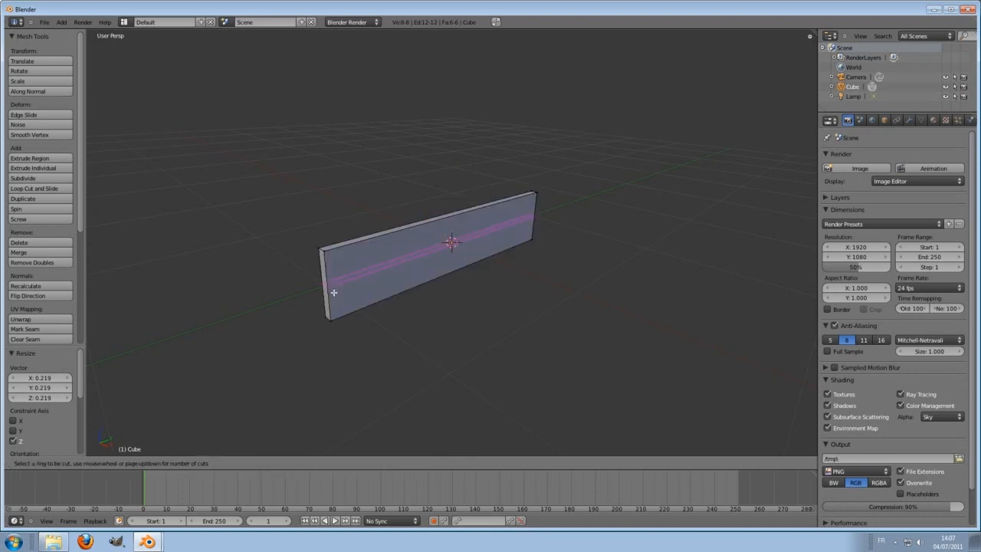
click(333, 292)
click(324, 299)
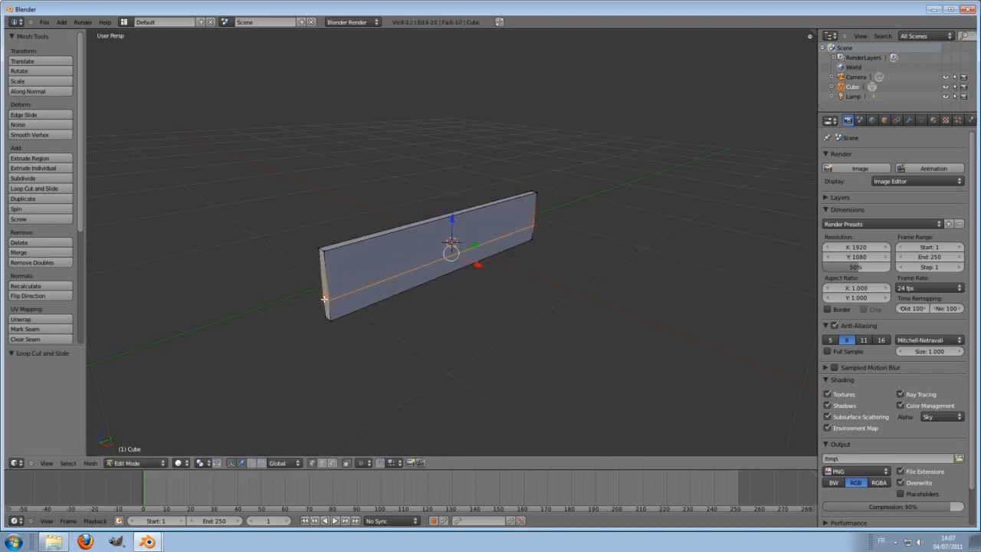
key(g)
key(y)
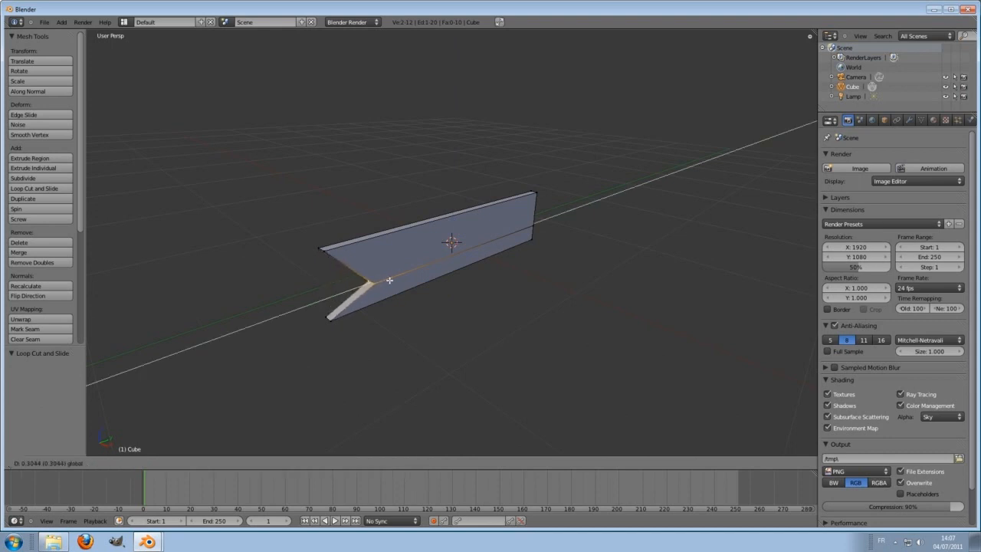
click(415, 283)
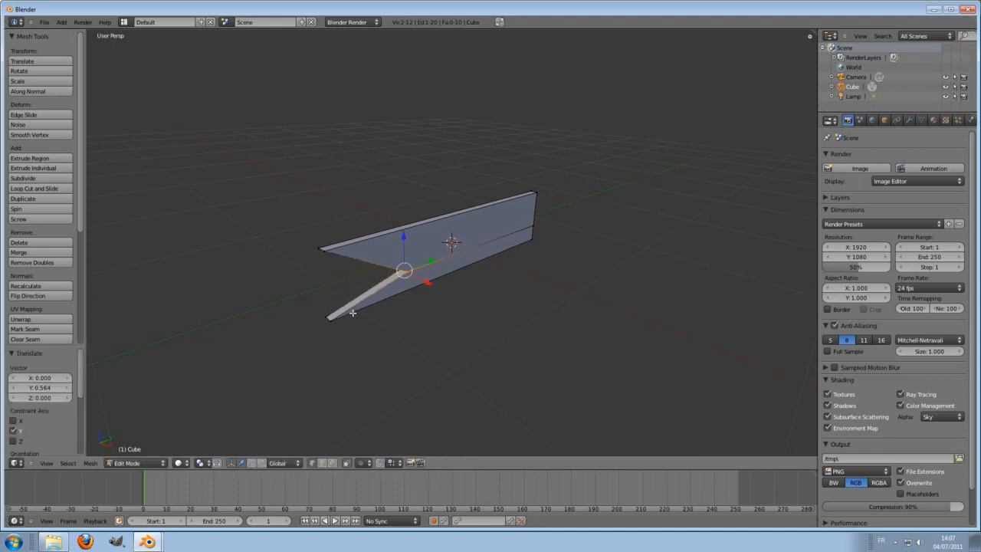
- Duplicate the entire notched plank piece and place the copy about -2.171 along Y
key(a)
scroll(352, 313, down, 2)
key(a)
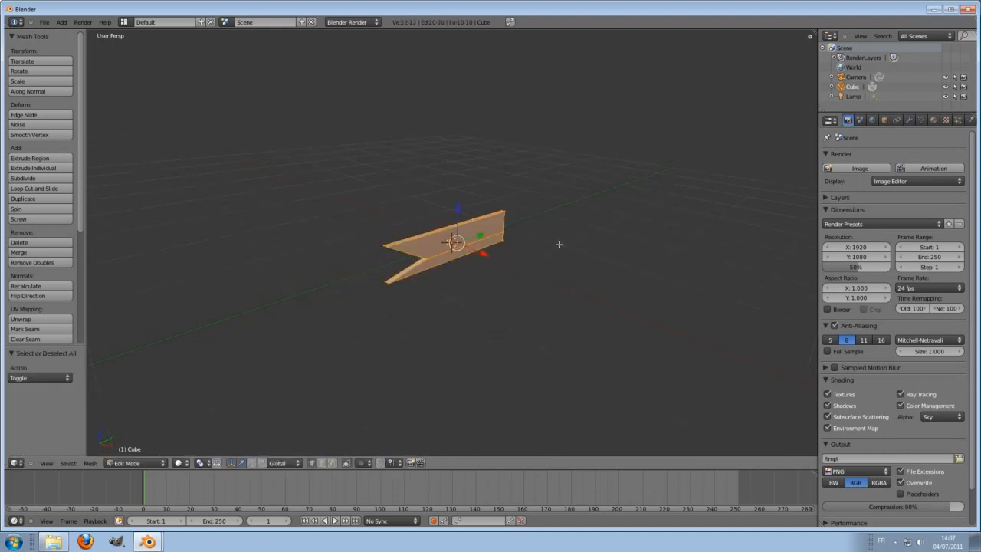
middle_drag(557, 243, 553, 244)
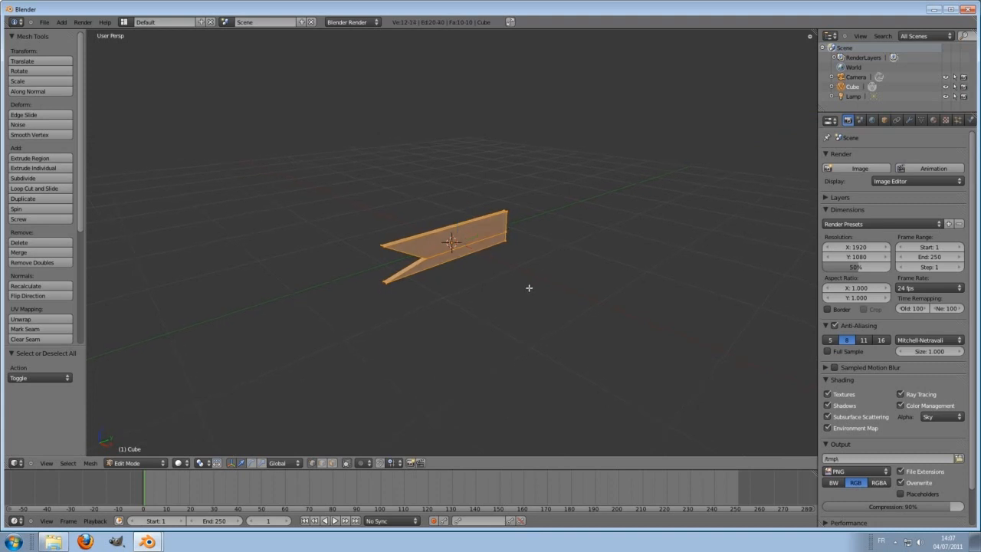
key(shift+d)
key(y)
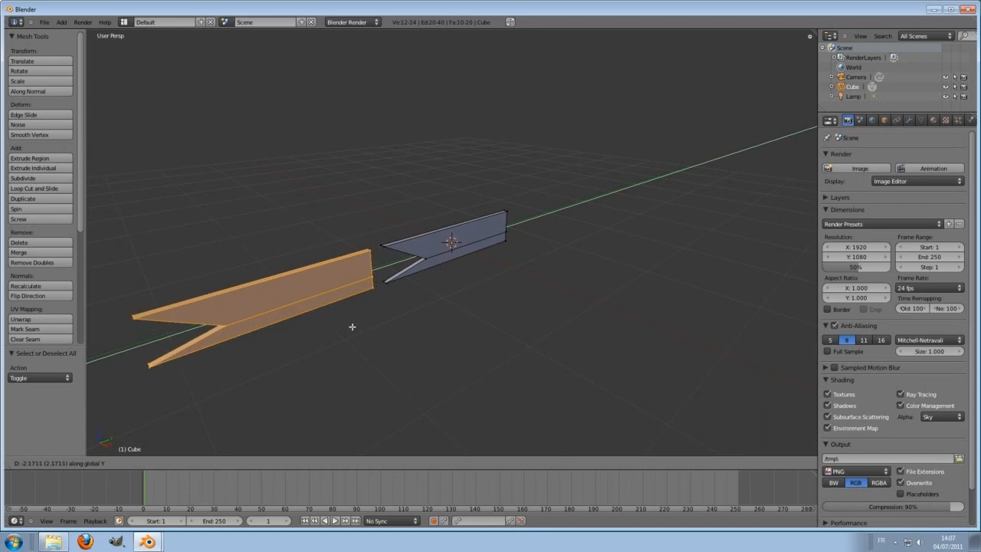
click(350, 328)
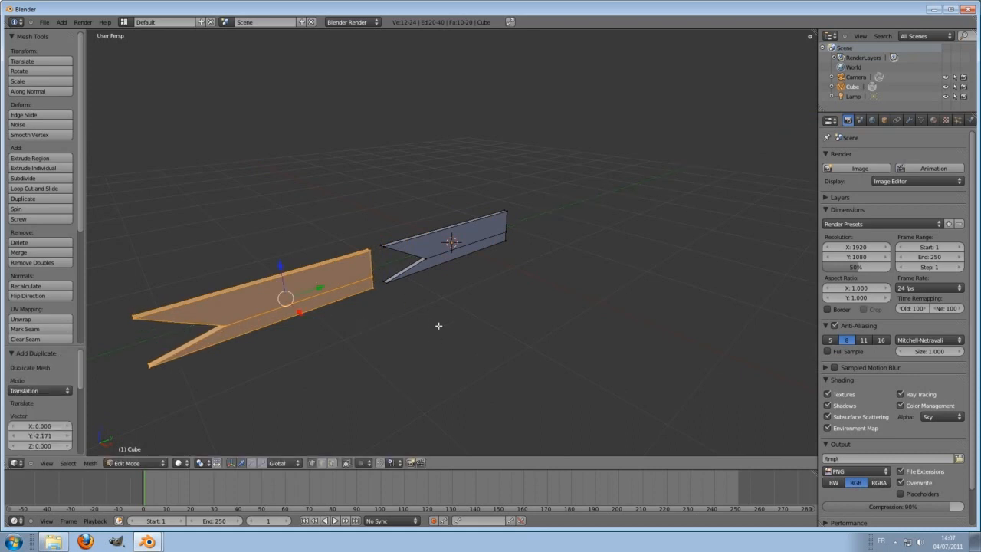
- Mirror the duplicated piece with a Y scale of -1 and shift it about -0.179 along Y
text(sy)
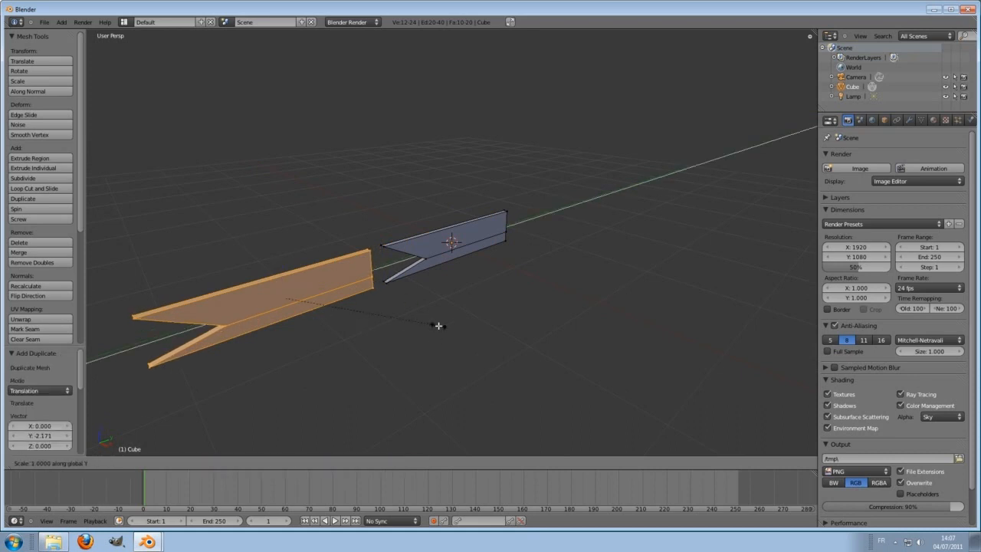
text(-1)
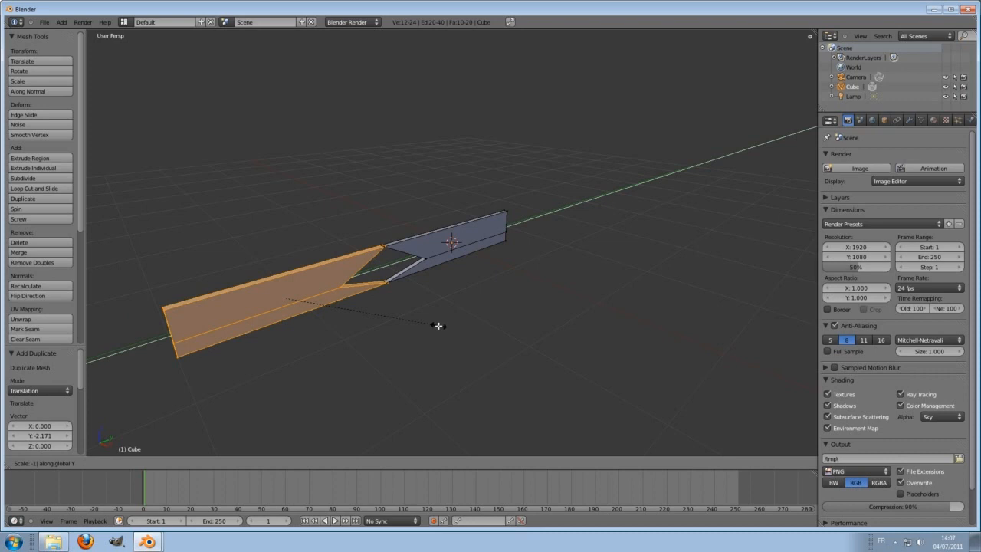
key(Return)
drag(322, 288, 302, 293)
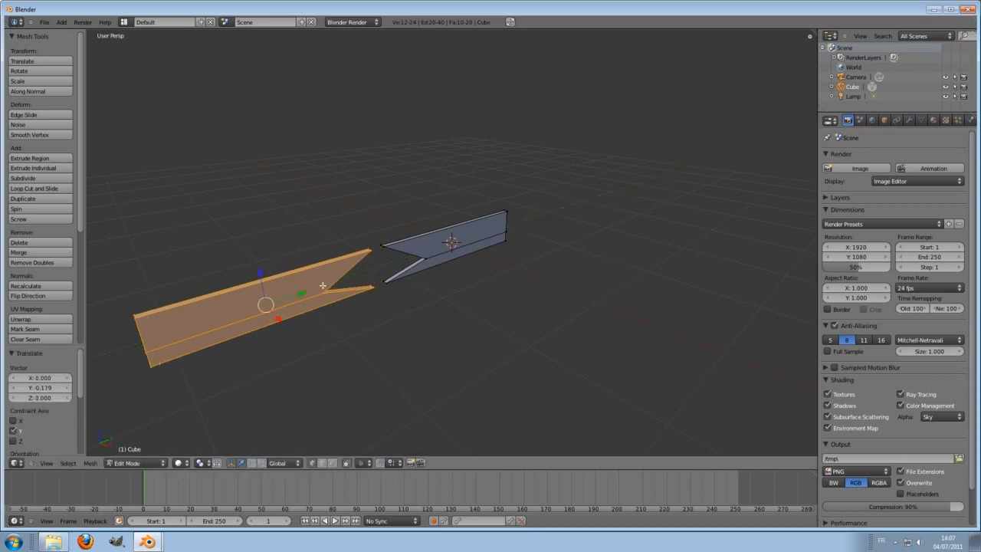
- Select the notched end's vertices on the copy in wireframe and scale them by -1 along Y to form a point
key(a)
key(z)
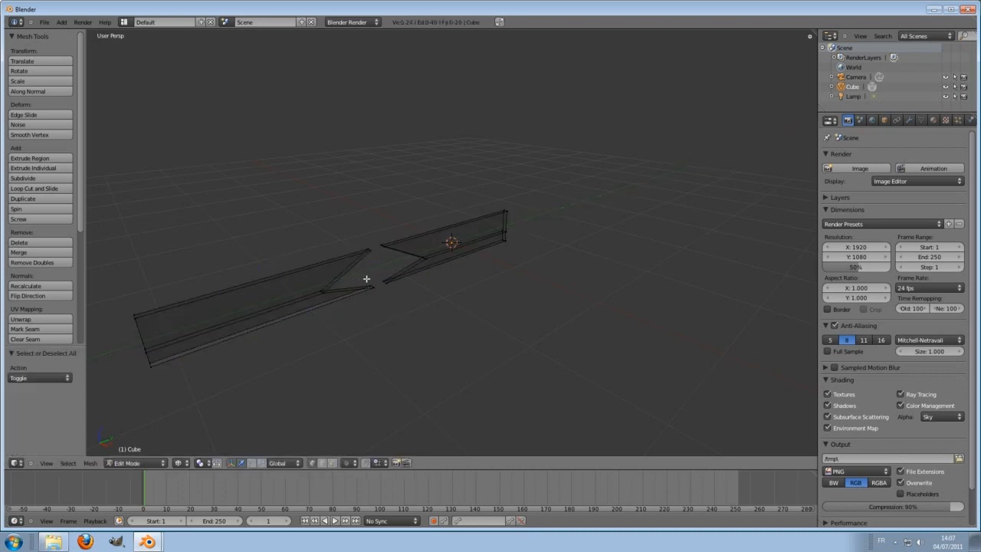
key(c)
mouse_move(344, 262)
mouse_down()
mouse_move(365, 252)
mouse_move(332, 284)
mouse_move(367, 286)
mouse_up()
right_click(368, 287)
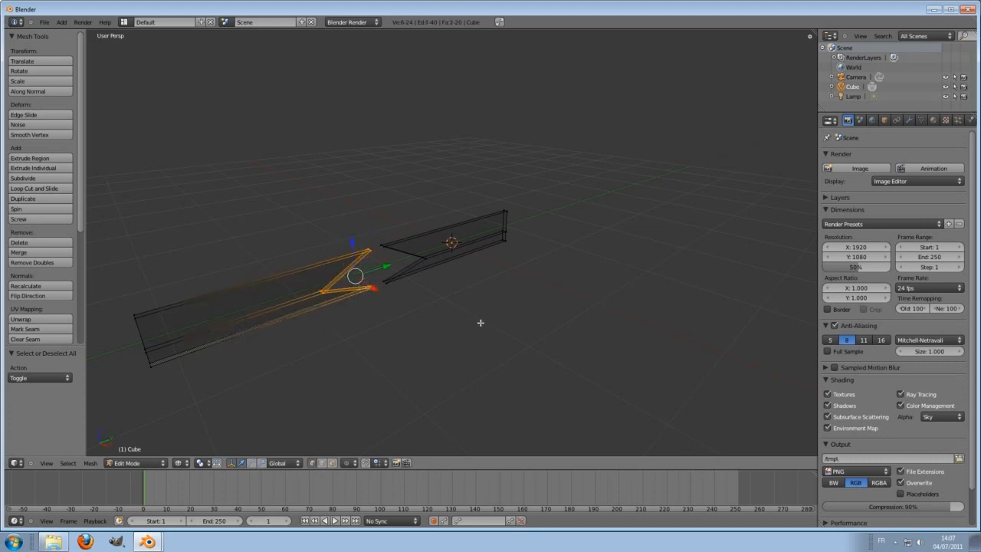
key(s)
key(y)
key(minus)
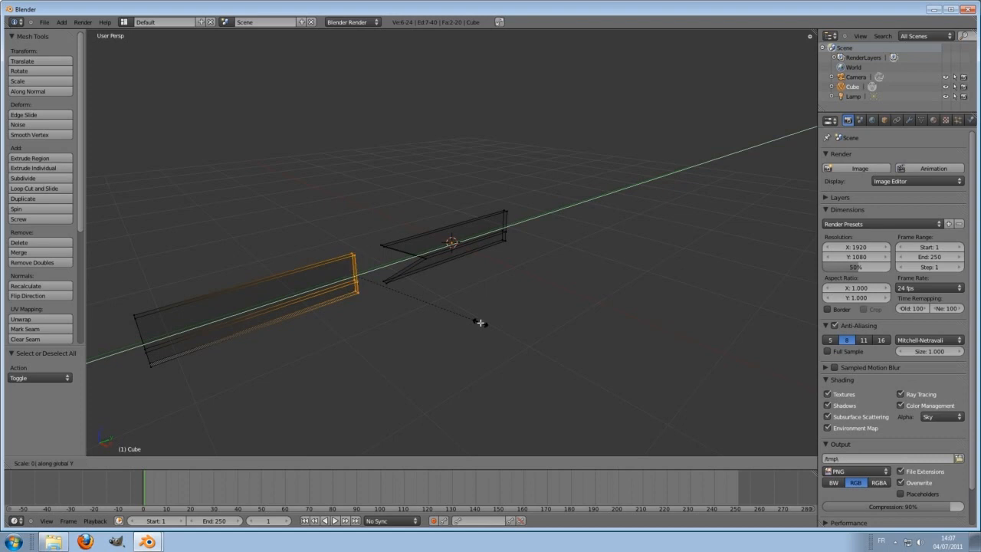
key(1)
key(Return)
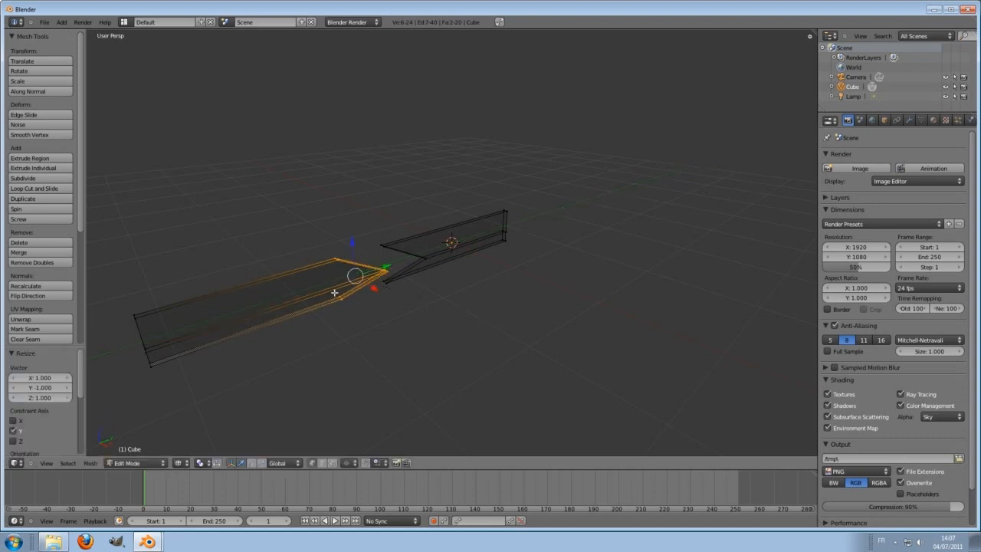
- Select the whole pointed piece and move it about 0.519 plus 0.01 along Y to fit into the other piece's notch
key(ctrl+l)
key(g)
key(y)
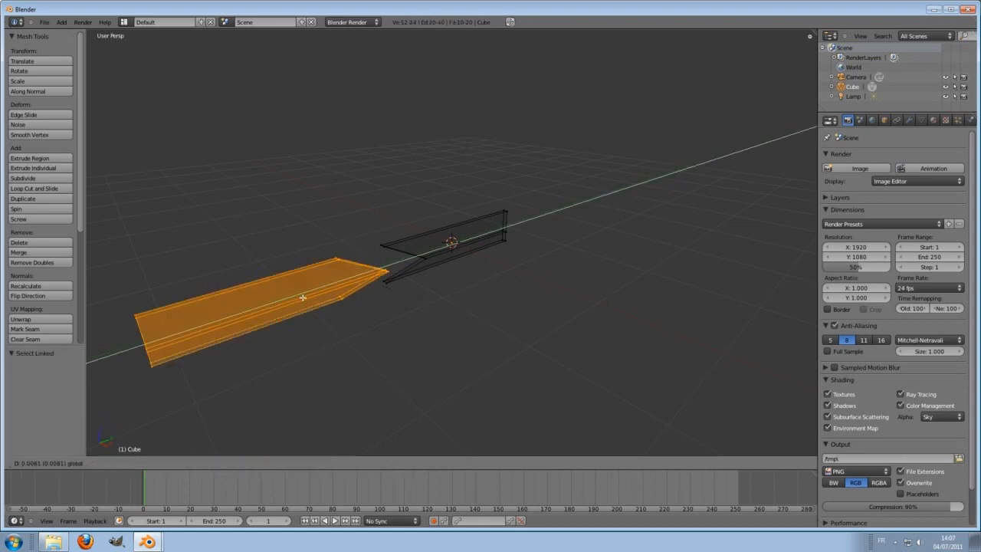
click(353, 281)
scroll(452, 350, up, 4)
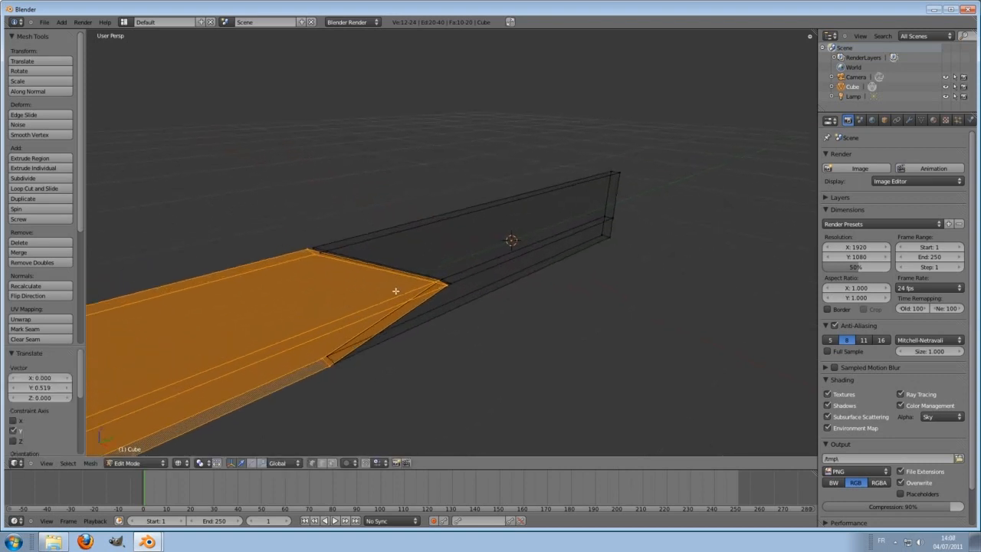
key(z)
scroll(340, 300, down, 3)
key(g)
key(y)
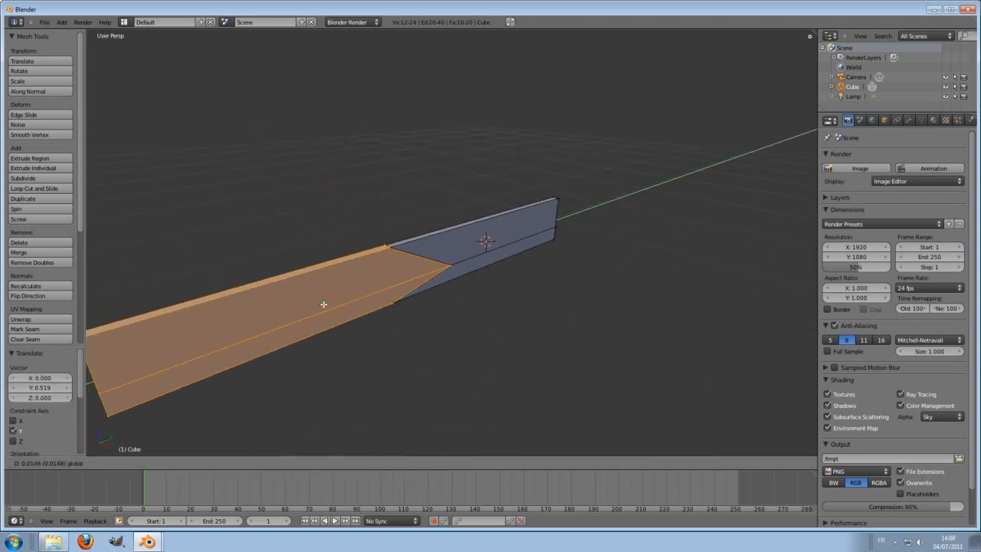
click(323, 304)
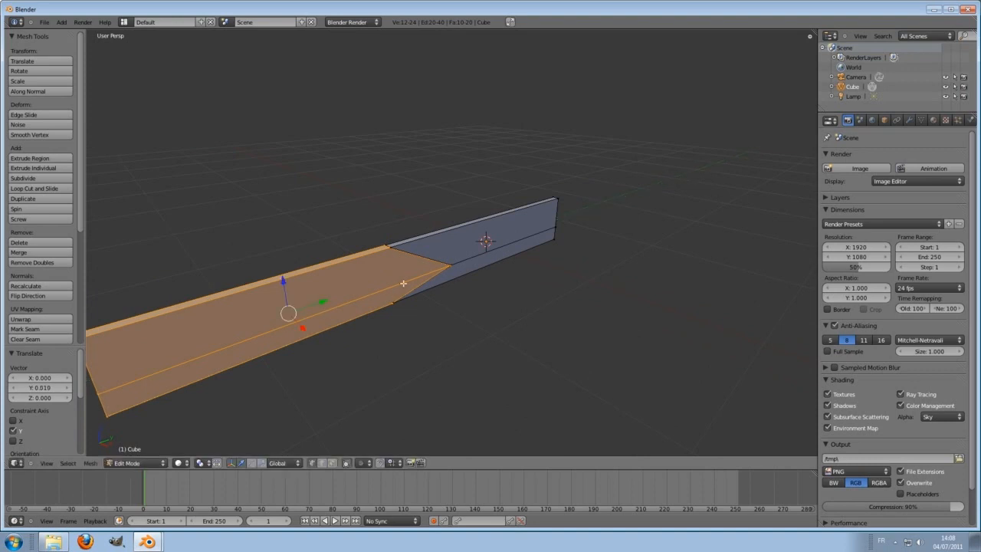
scroll(362, 293, down, 3)
key(a)
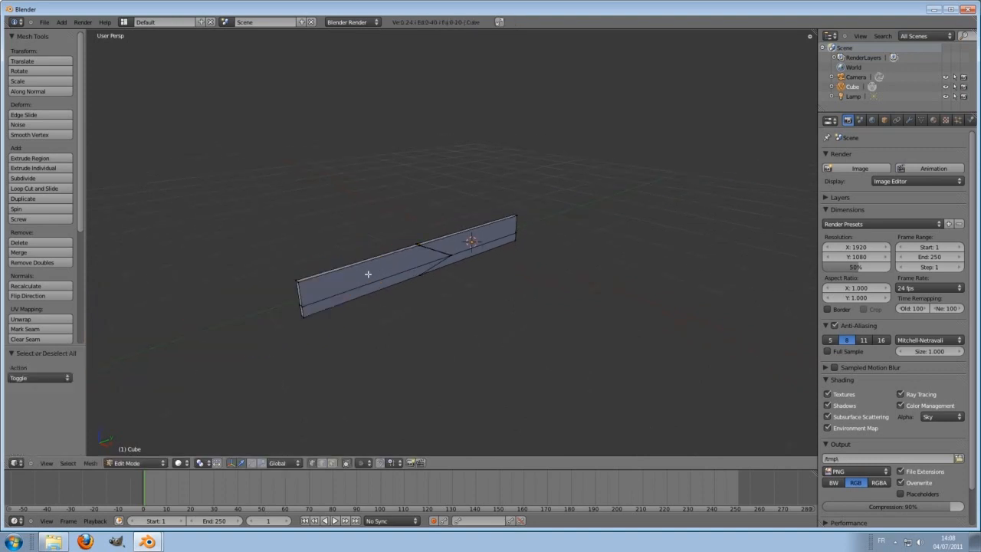
- Duplicate both plank pieces together and raise the copy about 0.775 along Z
scroll(458, 338, up, 3)
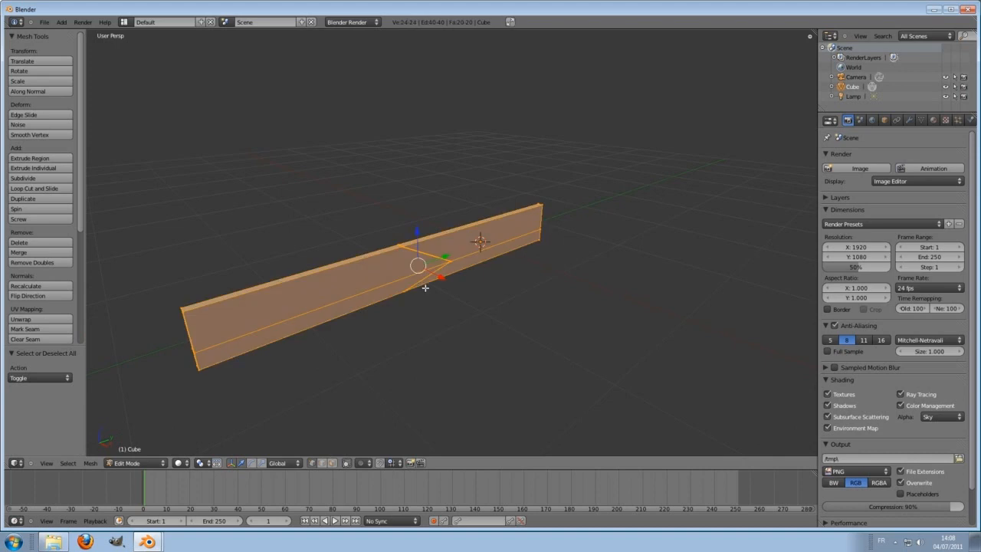
key(a)
key(e)
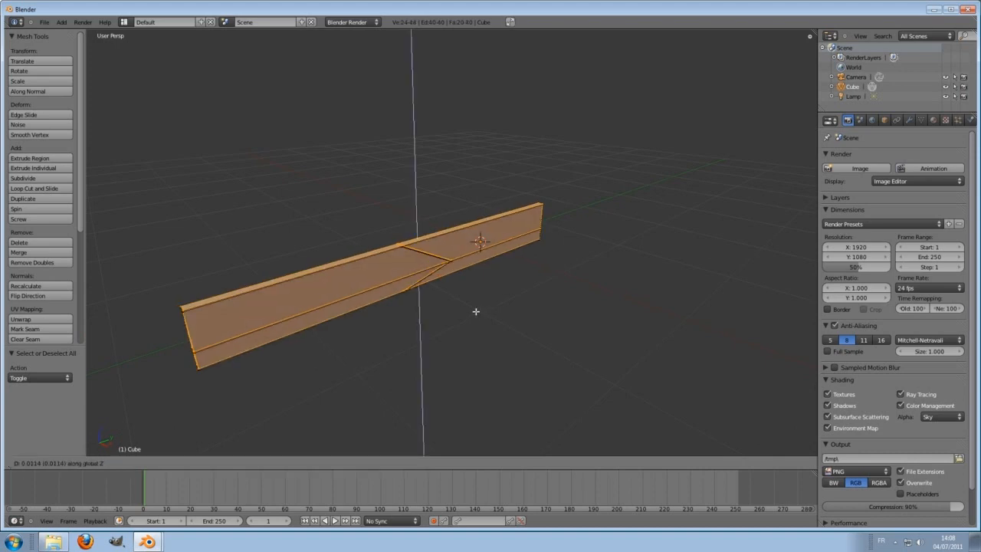
click(475, 233)
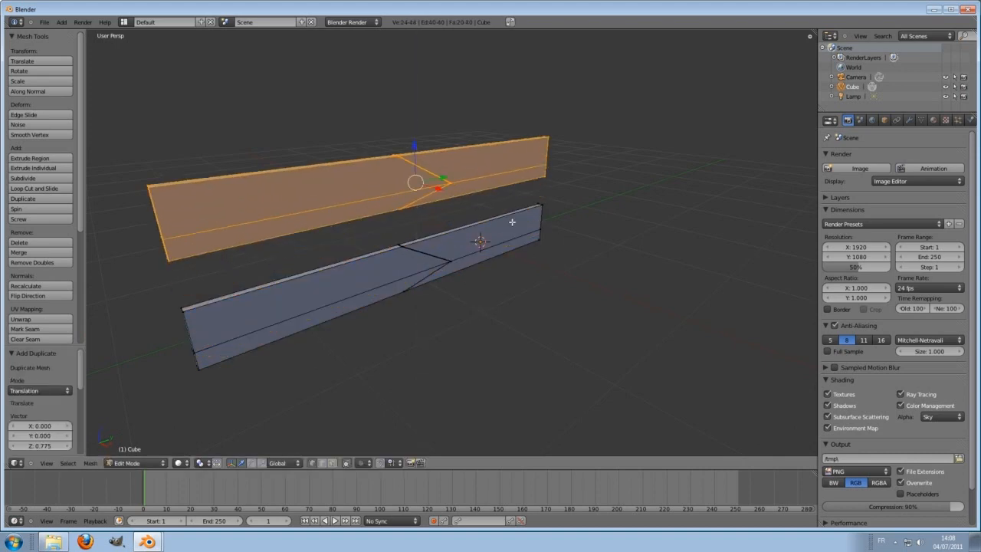
- Select the upper plank's break edge loops, move them about -1.027 along Y and mirror them with a Y scale of -1
scroll(471, 230, up, 1)
key(z)
middle_drag(384, 214, 390, 183)
key(a)
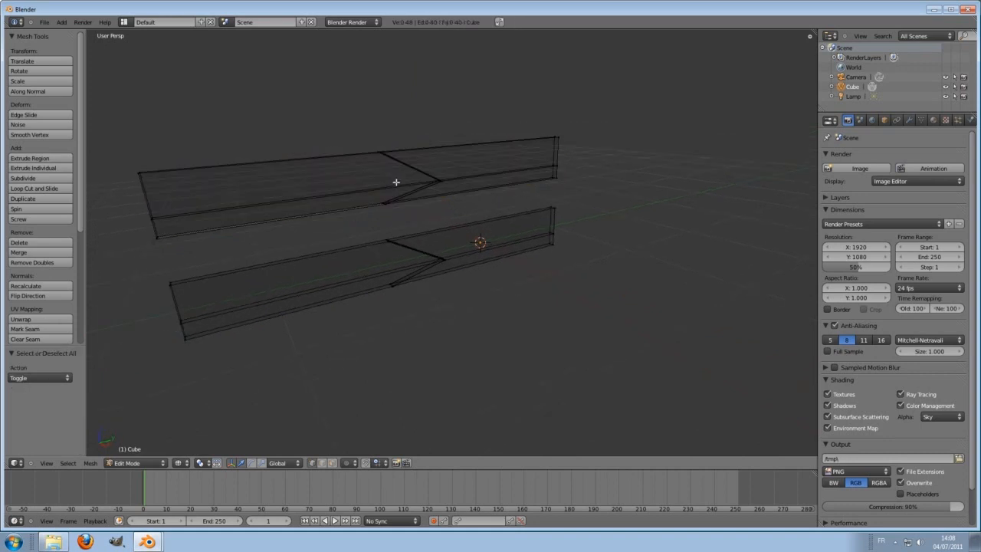
alt+right_click(375, 152)
alt+shift+right_click(431, 170)
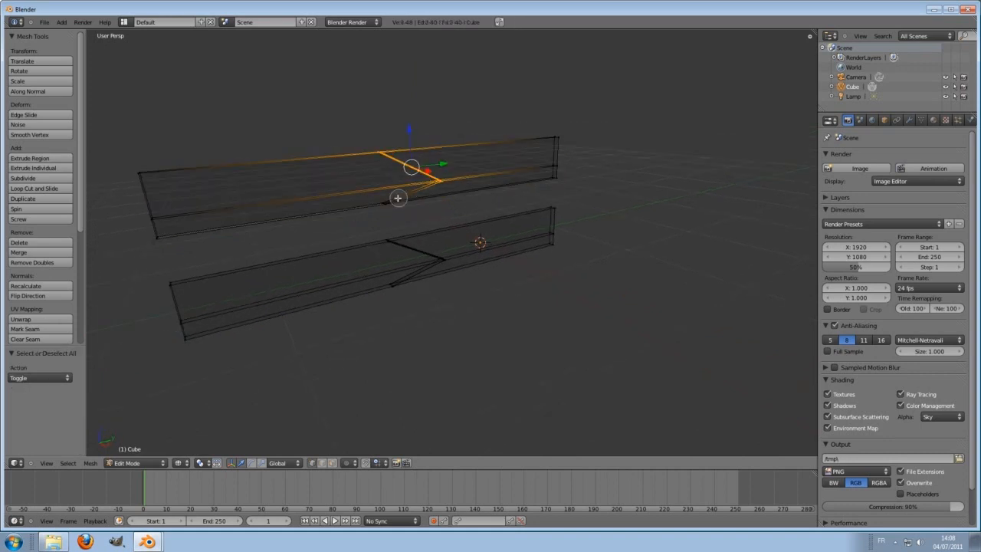
alt+shift+right_click(396, 197)
middle_drag(438, 179, 477, 191)
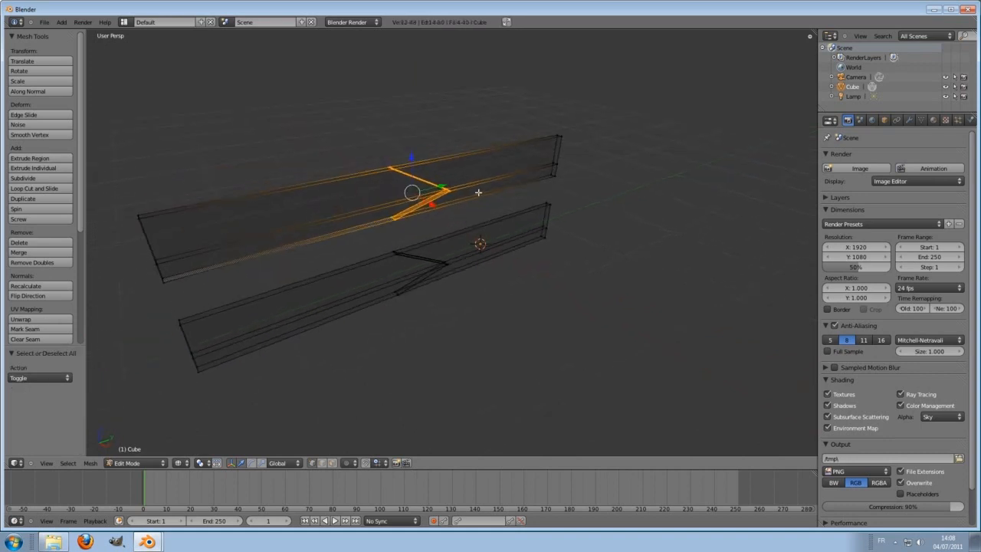
drag(443, 184, 320, 214)
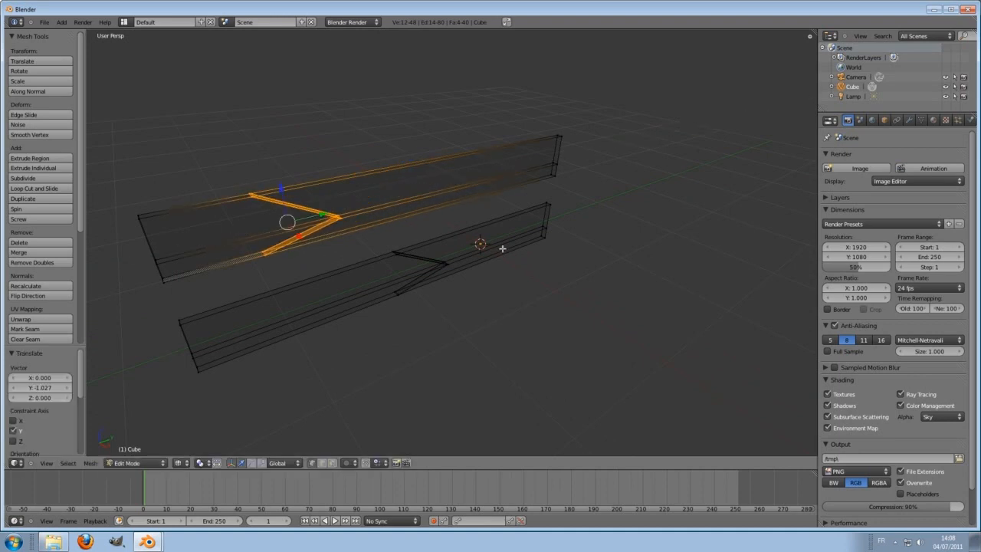
text(y-1)
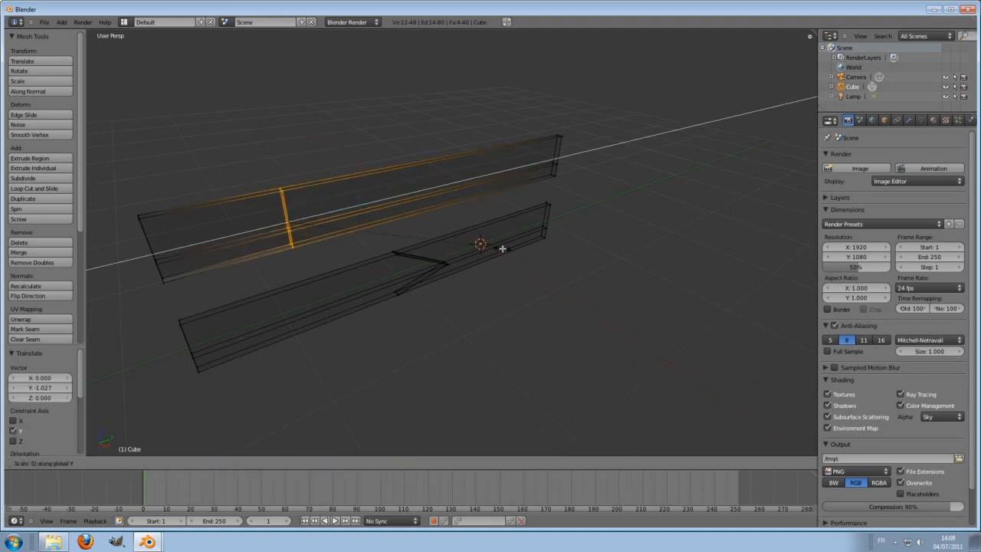
key(Return)
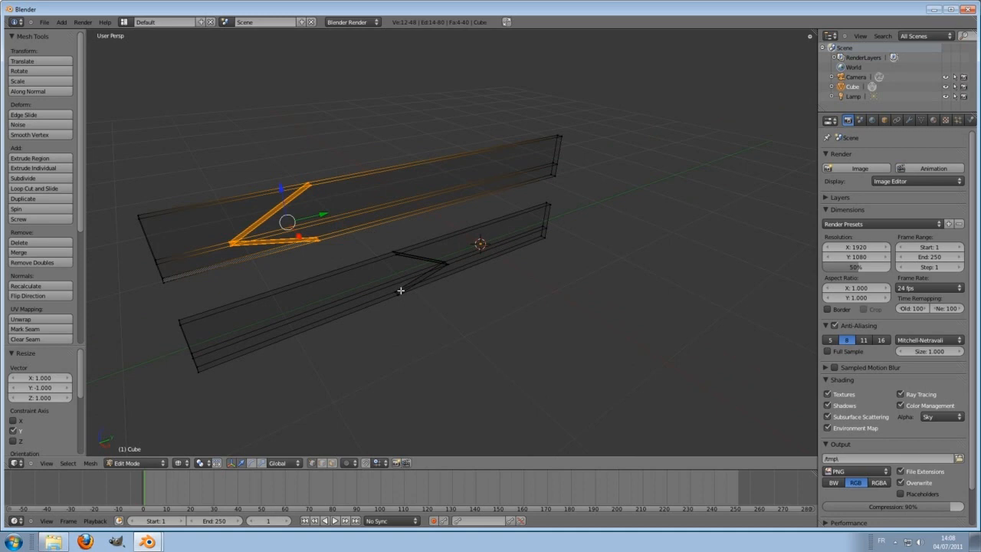
- Select both linked pieces of the upper plank and lower them about 0.318 along Z onto the plank below
middle_drag(400, 291, 320, 189)
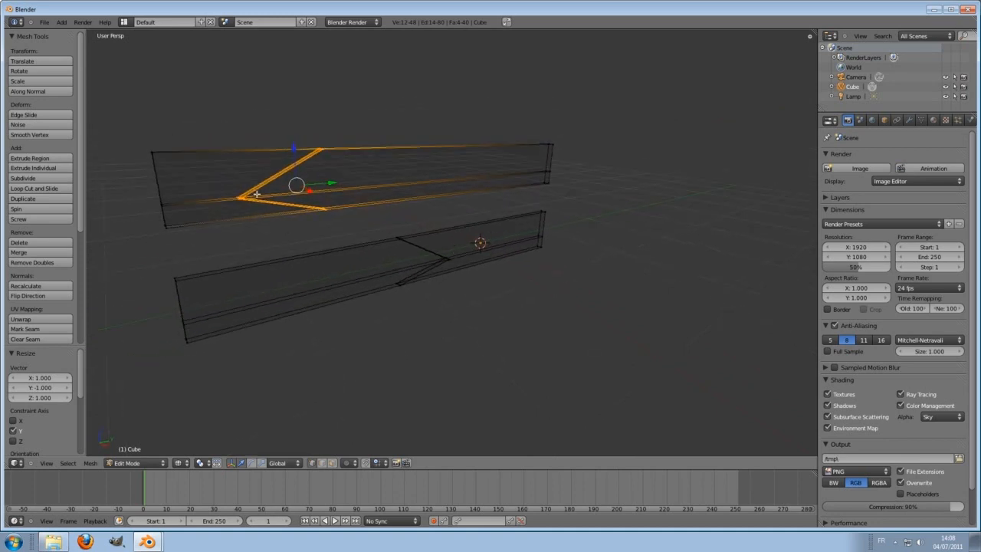
key(l)
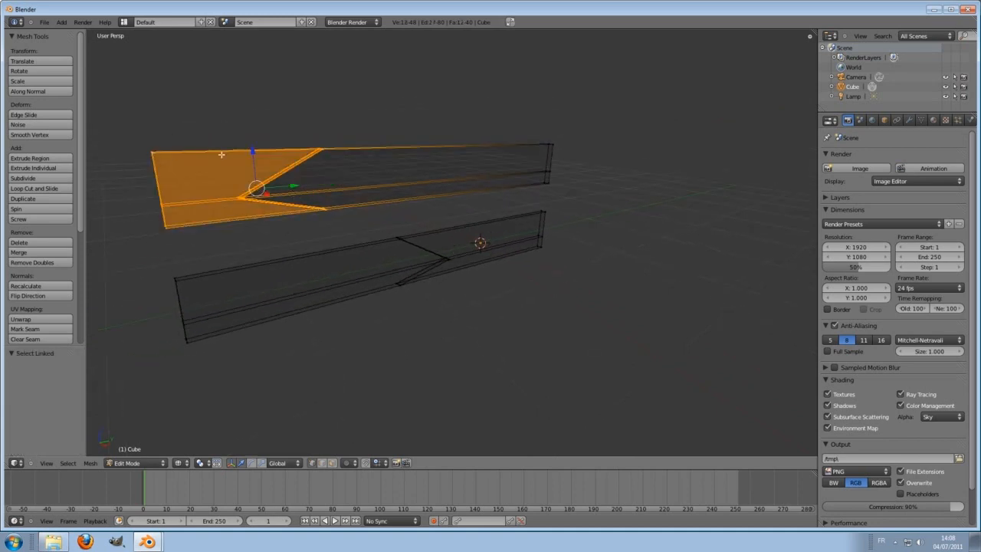
key(l)
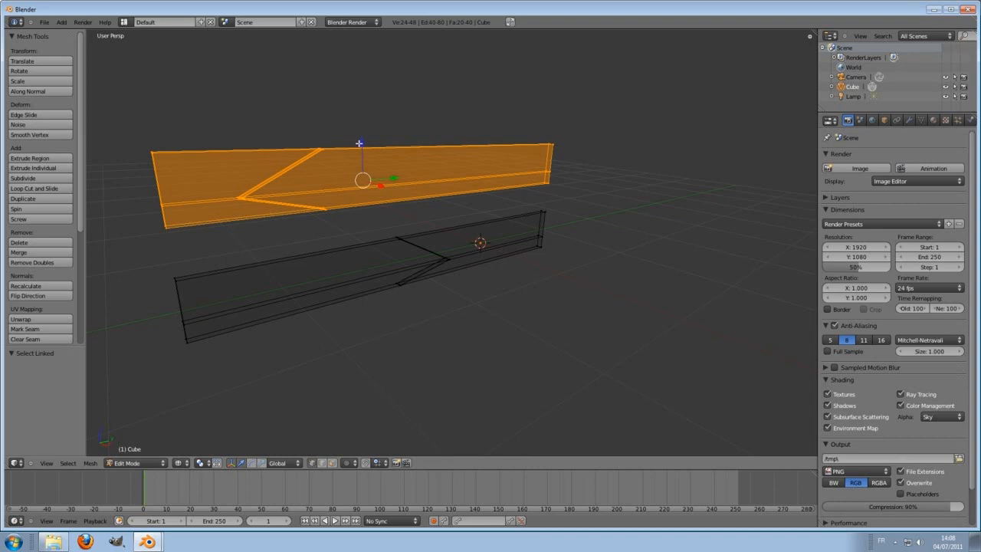
drag(358, 142, 362, 181)
click(363, 182)
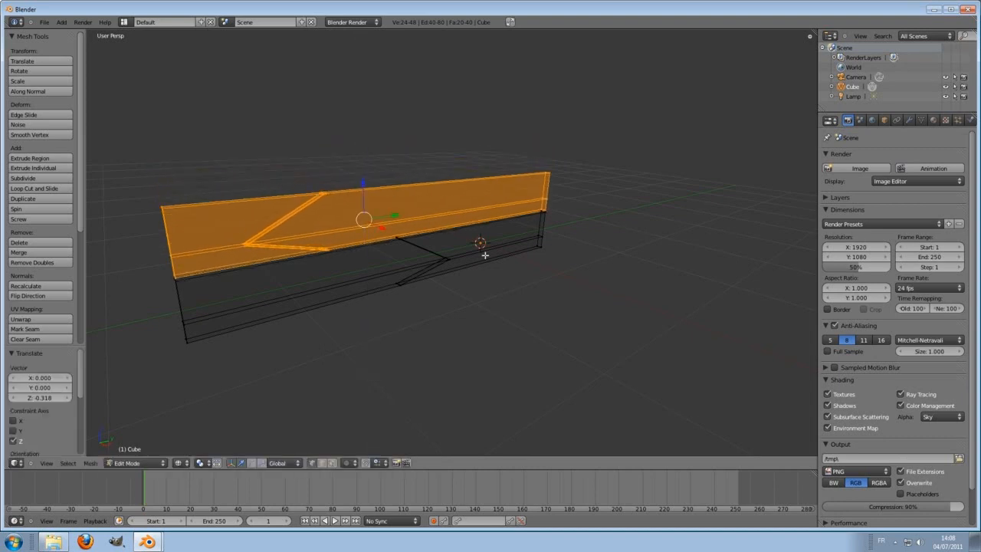
- Select all the geometry and duplicate the two stacked planks about 0.918 up along Z
key(a)
key(a)
middle_drag(613, 228, 603, 232)
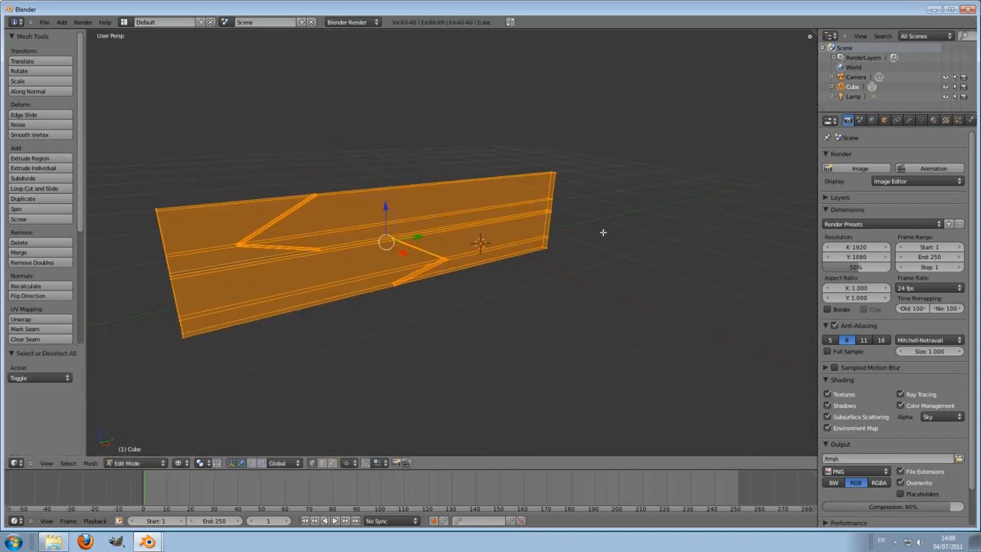
key(e)
key(z)
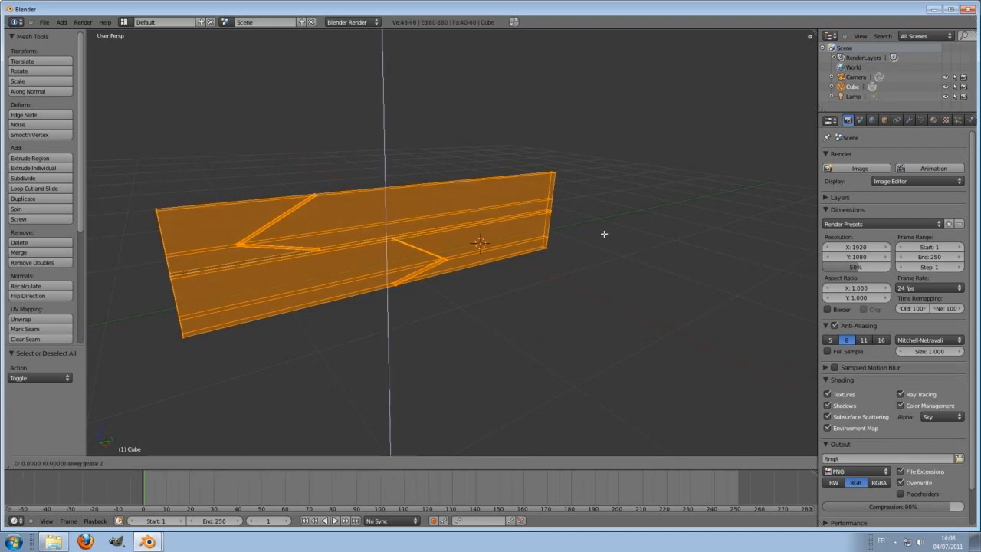
click(597, 121)
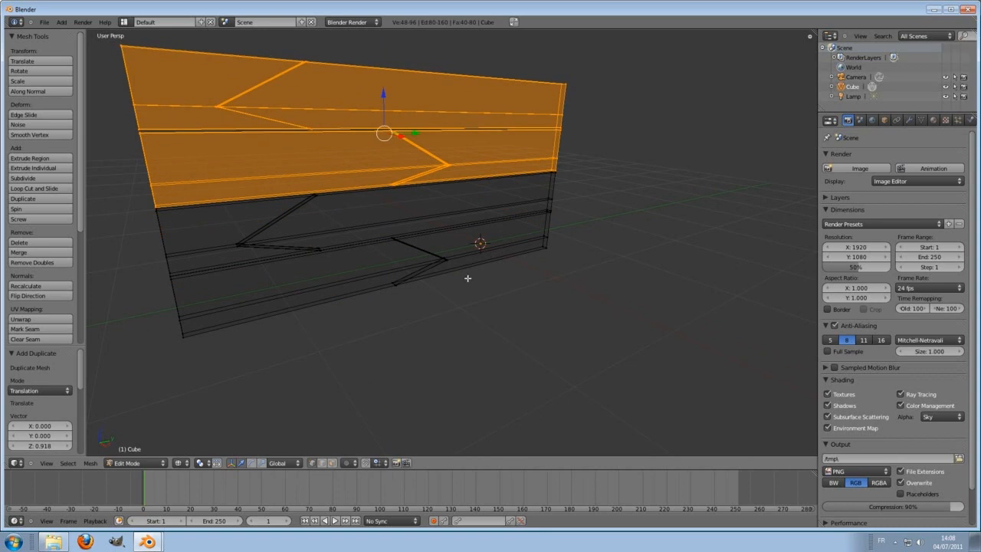
- Mirror the duplicated pair with a Y scale of -1 and move it about 0.517 along Y to align with the lower planks
text(s)
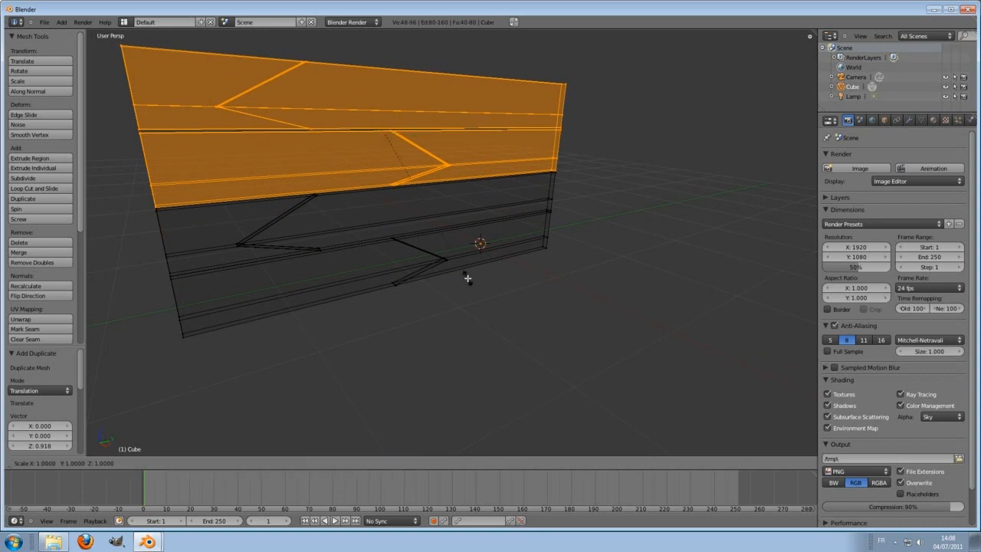
text(y)
text(-1)
key(Return)
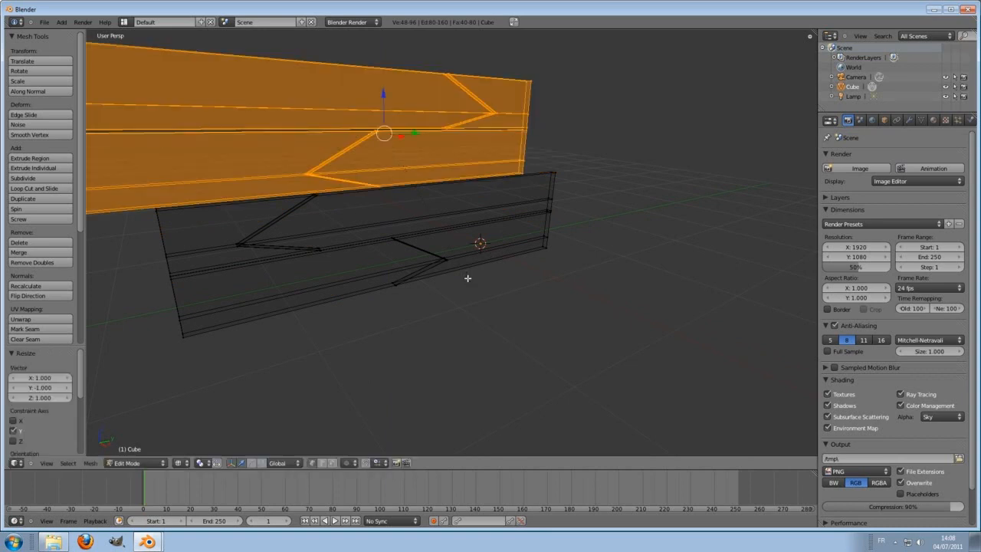
drag(412, 135, 465, 149)
scroll(510, 308, down, 3)
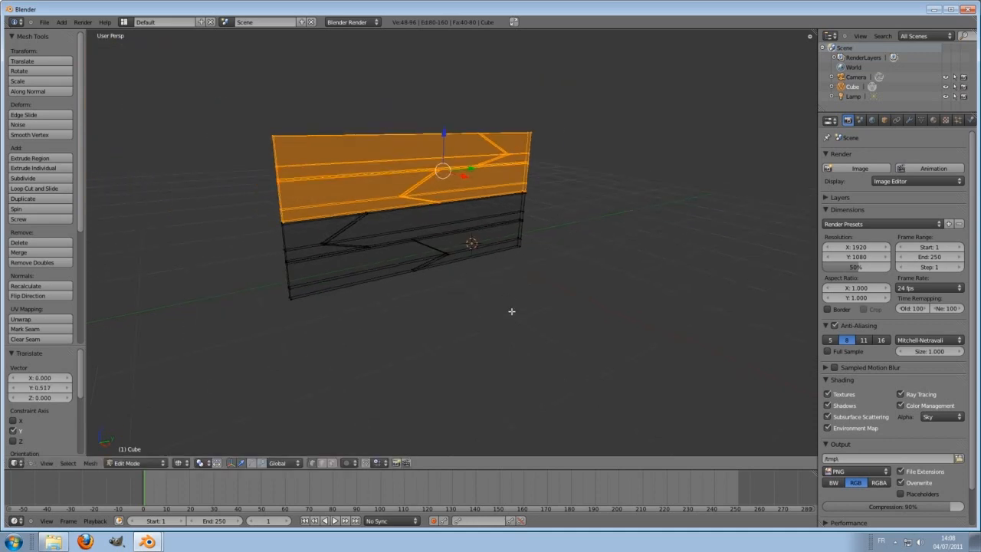
- Select all four stacked planks and duplicate them about 1.833 up along Z to double the fence's height
middle_drag(511, 311, 501, 286)
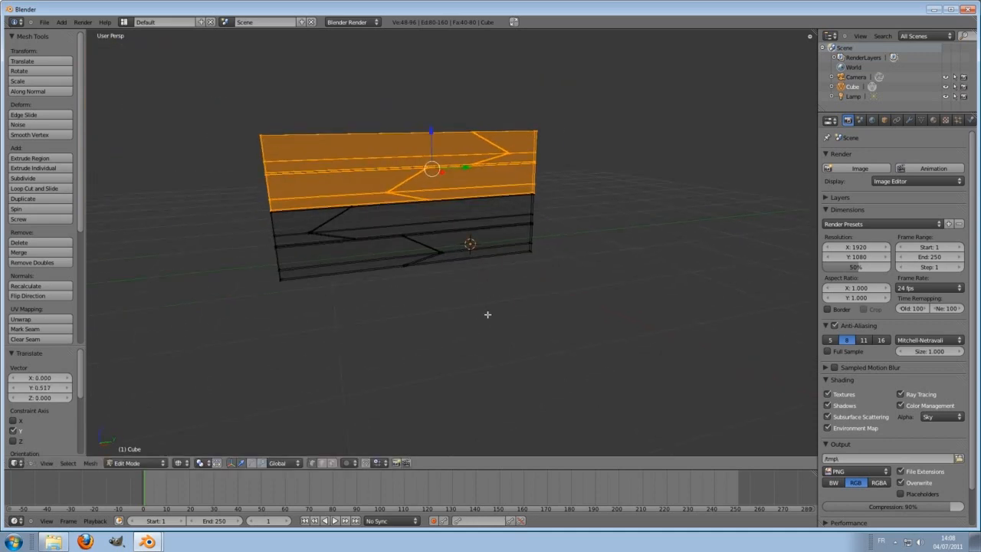
key(a)
key(a)
middle_drag(486, 313, 539, 374)
key(e)
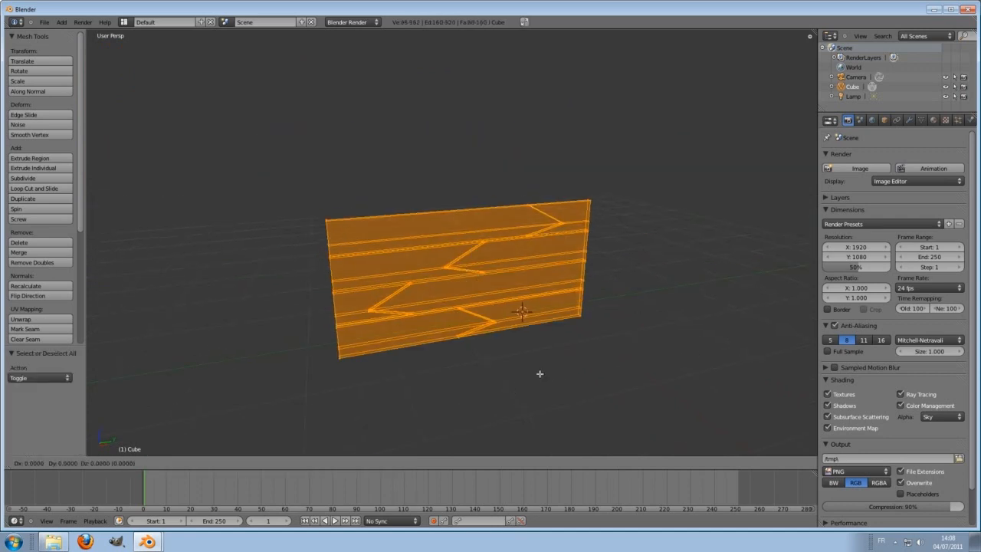
key(z)
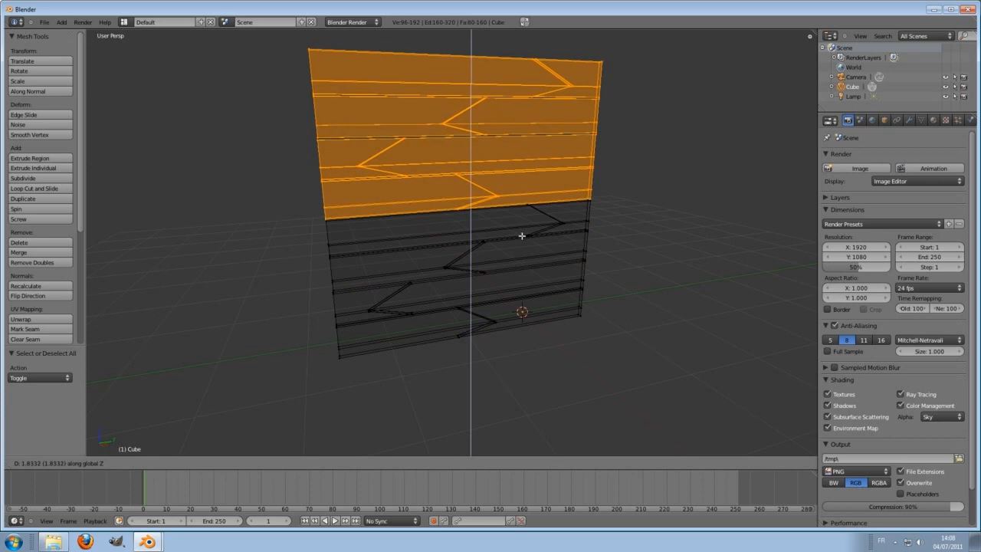
click(520, 235)
middle_drag(479, 284, 595, 247)
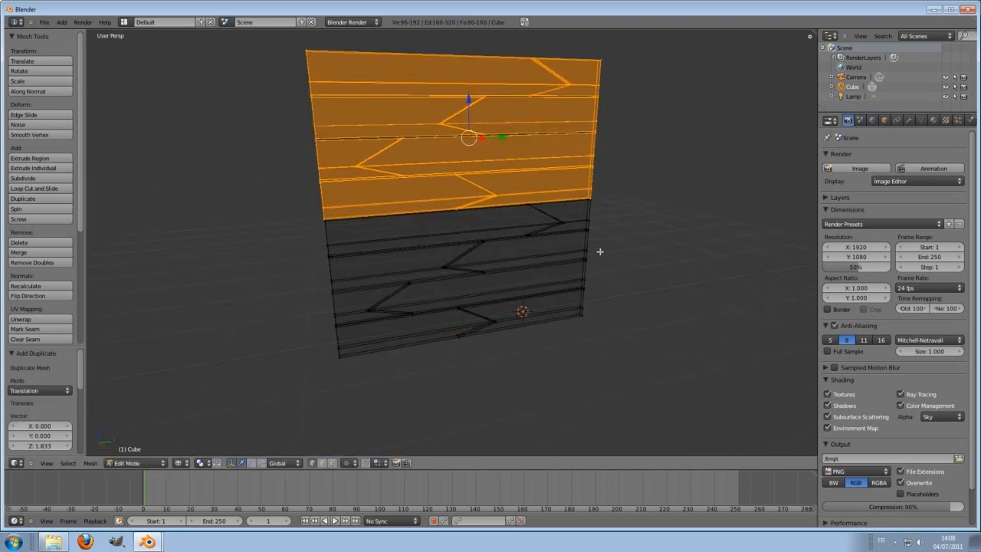
key(a)
- Add a cube to the fence mesh, display the mesh as solid and scale the cube down
middle_drag(375, 302, 552, 367)
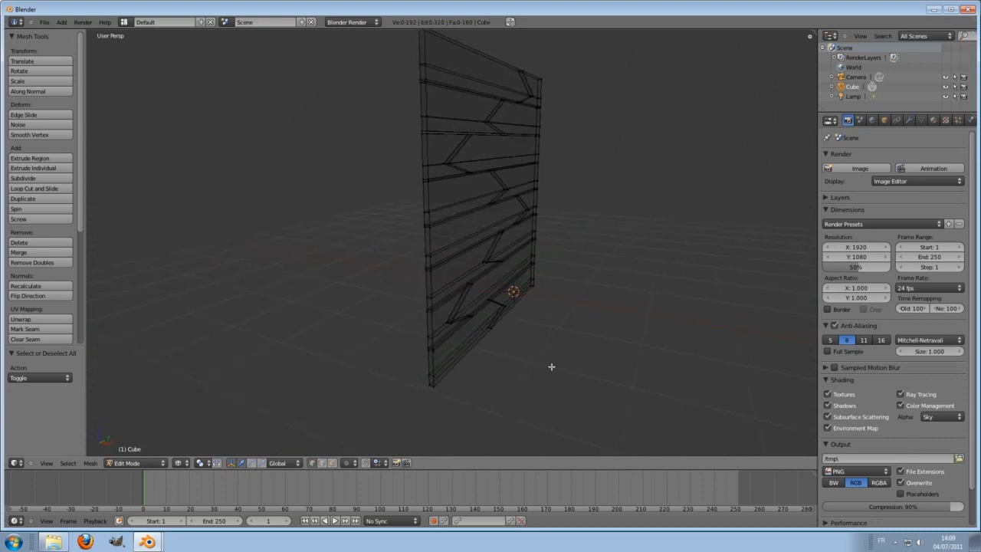
key(shift+a)
click(526, 378)
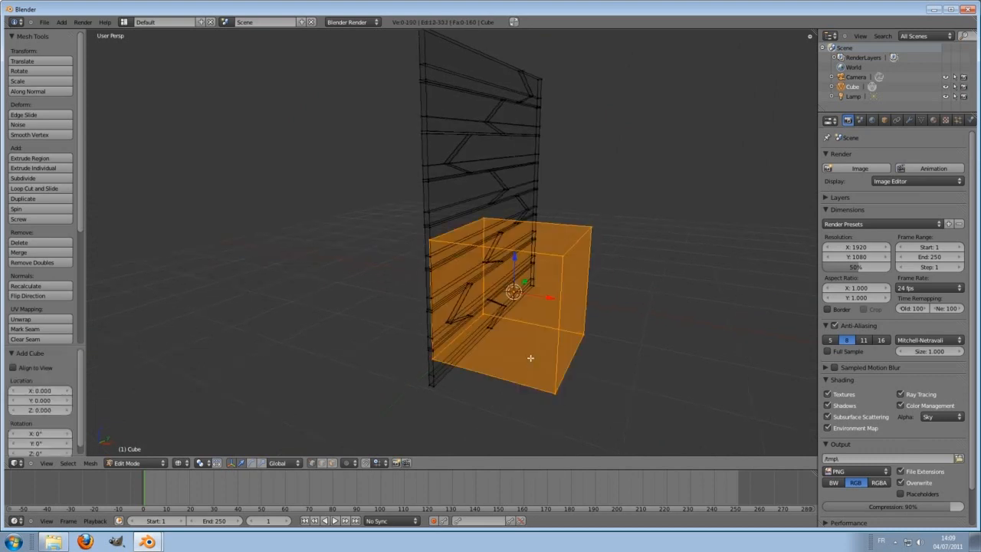
key(z)
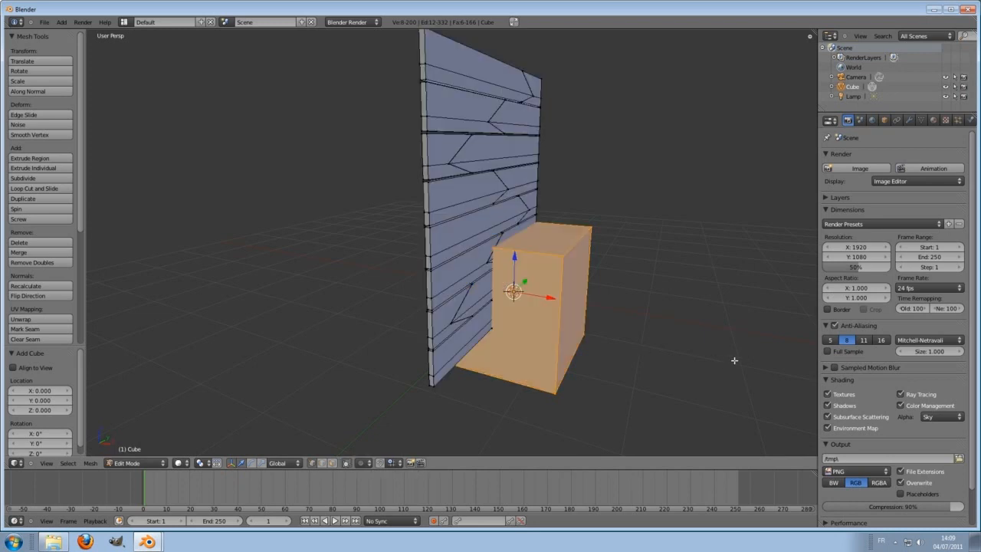
key(s)
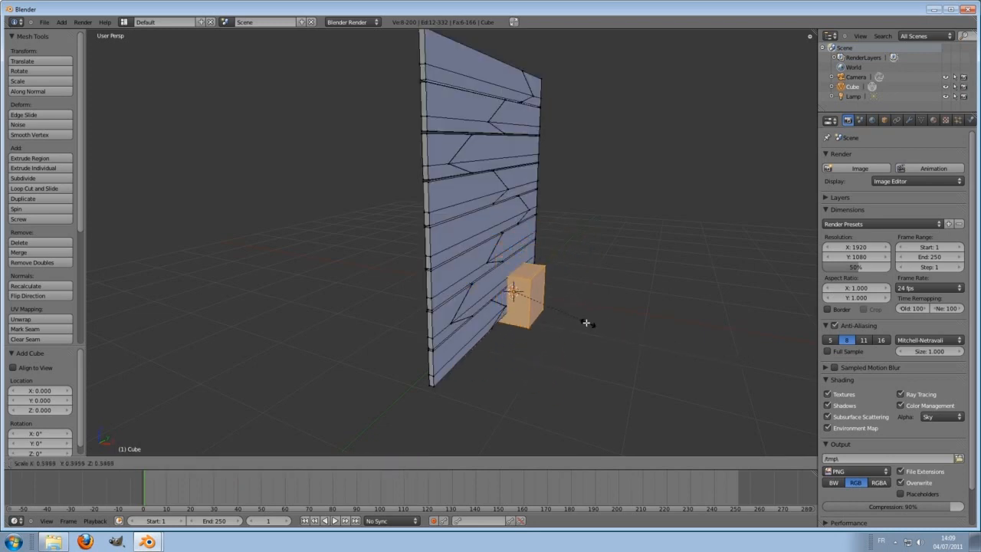
click(539, 303)
- Move the cube behind the fence's lower end corner, shrink it to post thickness and lower it about 0.050 along Z
drag(524, 279, 449, 375)
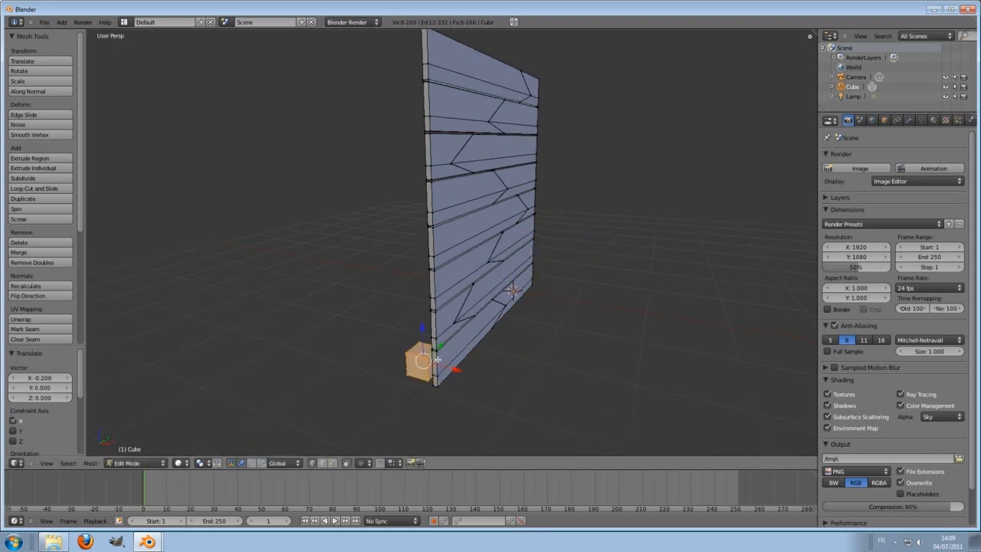
middle_drag(449, 376, 491, 339)
key(s)
click(624, 350)
drag(491, 332, 486, 335)
middle_drag(485, 335, 514, 327)
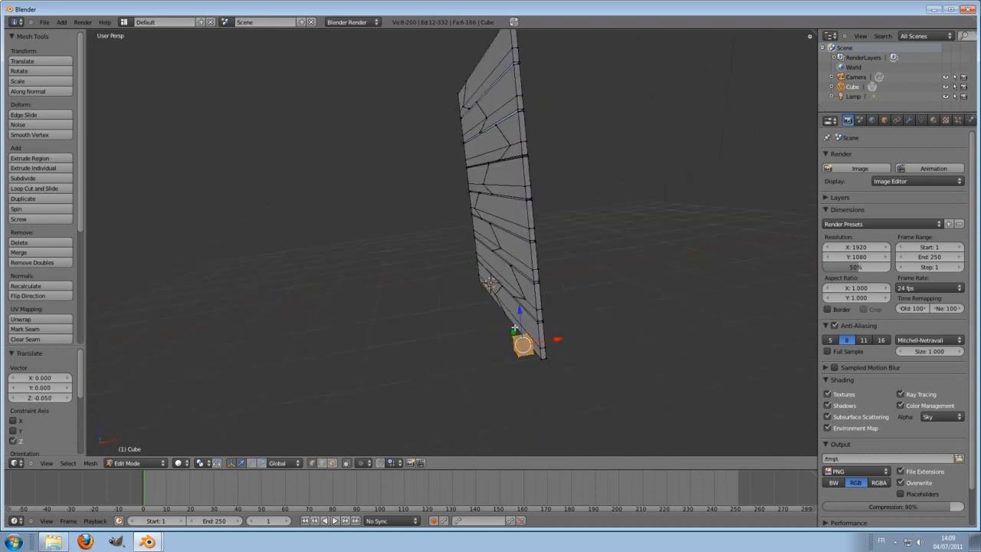
- Select the small cube's top face and raise it about 3.340 along Z to form a post up to the fence top
right_click(520, 341)
shift+right_click(527, 340)
shift+right_click(526, 335)
shift+right_click(514, 337)
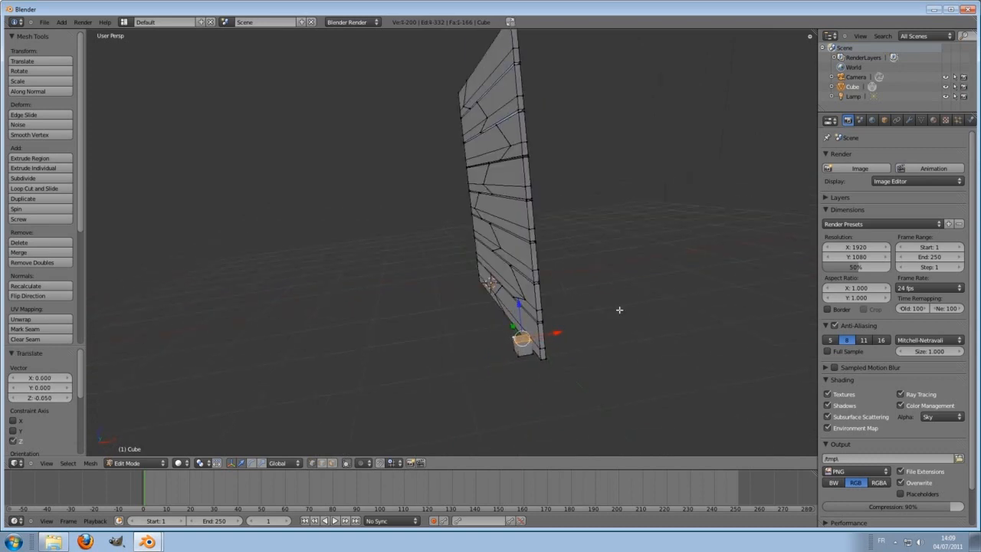
middle_drag(619, 310, 558, 314)
scroll(551, 309, down, 1)
drag(506, 297, 513, 51)
click(513, 50)
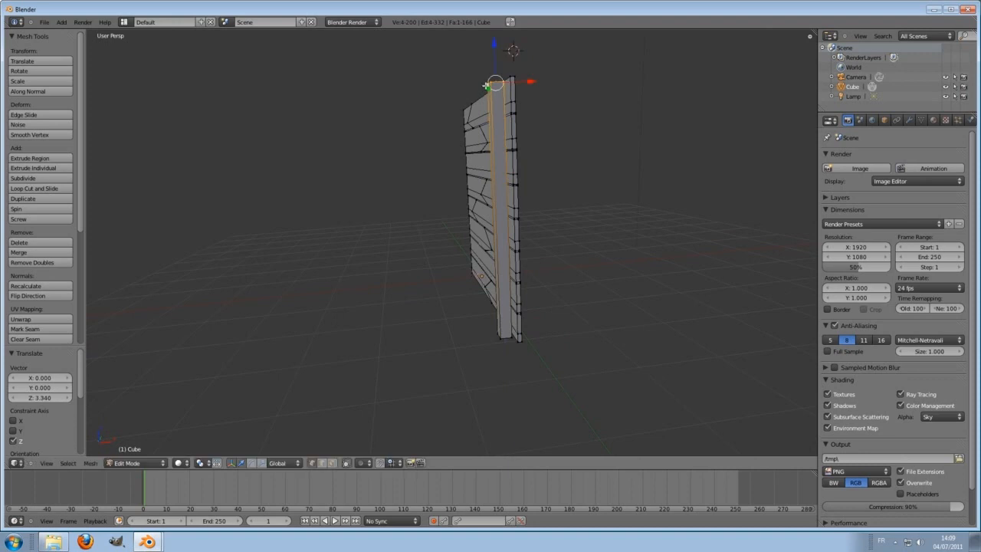
- Select the whole linked post and duplicate it about 3.311 along Y to the fence's other end
key(ctrl+l)
middle_drag(489, 82, 634, 285)
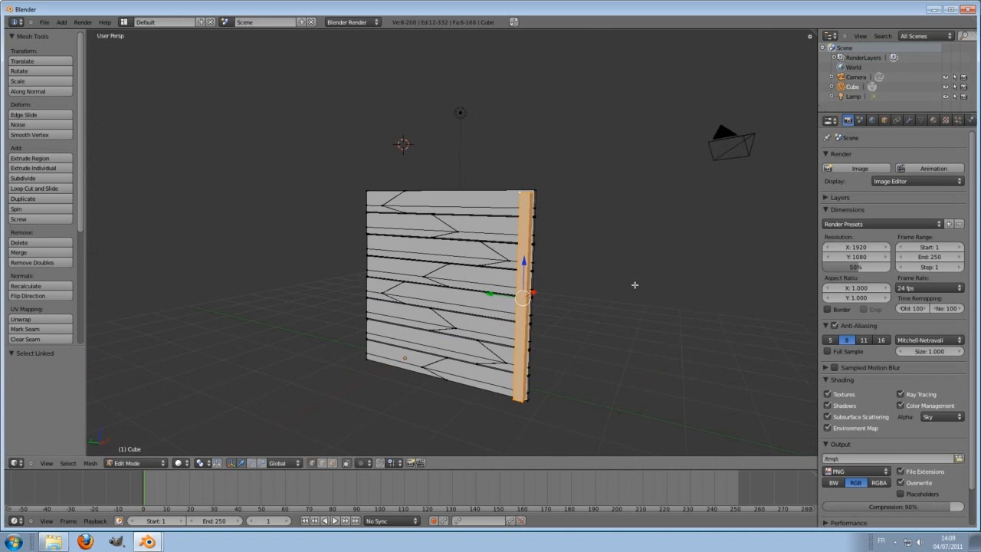
key(e)
key(y)
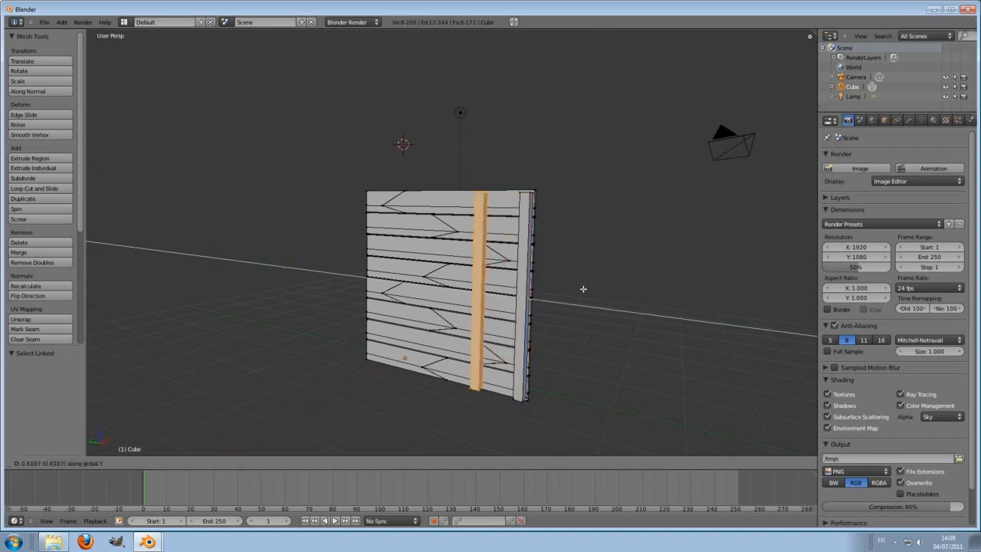
click(479, 277)
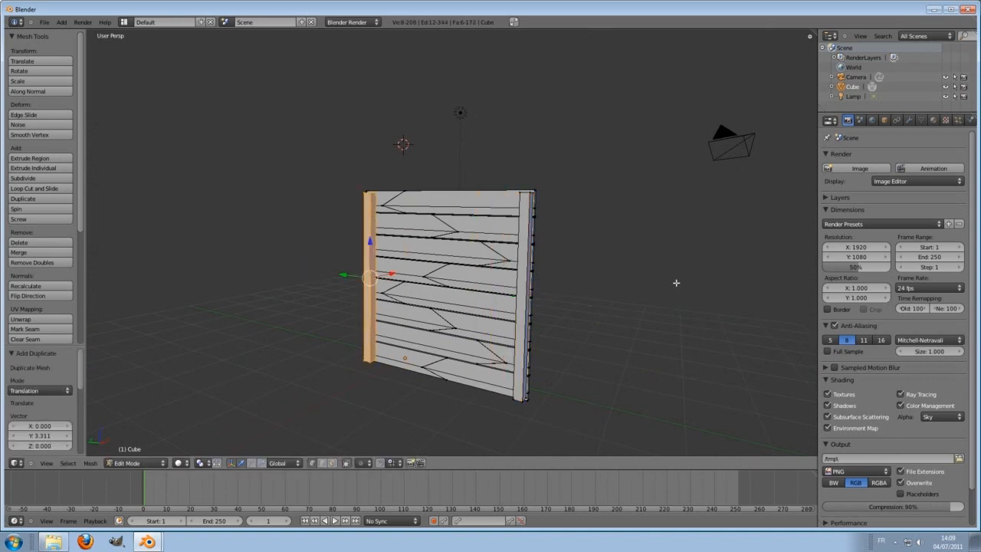
key(a)
- In front wireframe view, select the bottom vertices of both posts and lower them along Z level with the lowest plank's bottom
middle_drag(676, 280, 696, 340)
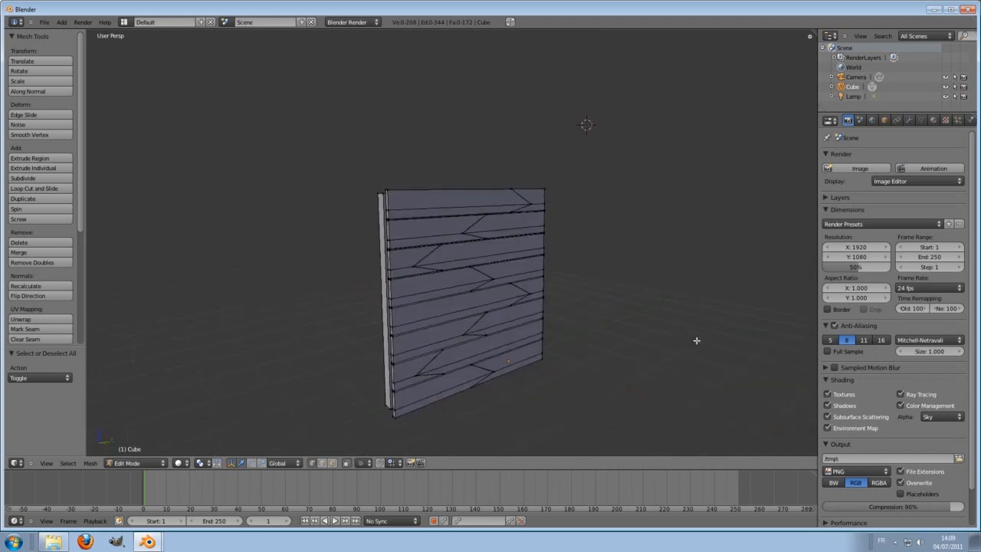
middle_drag(525, 328, 418, 225)
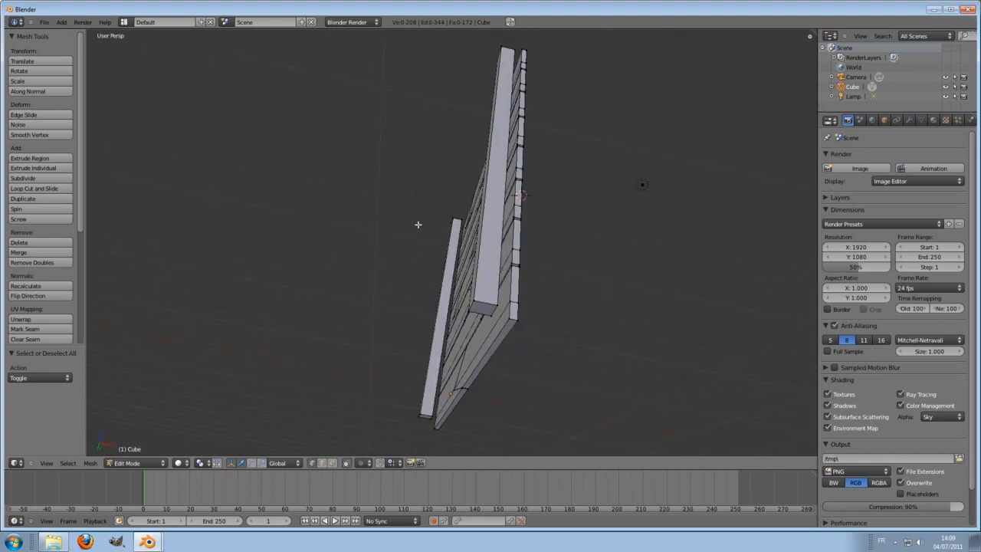
key(KP_1)
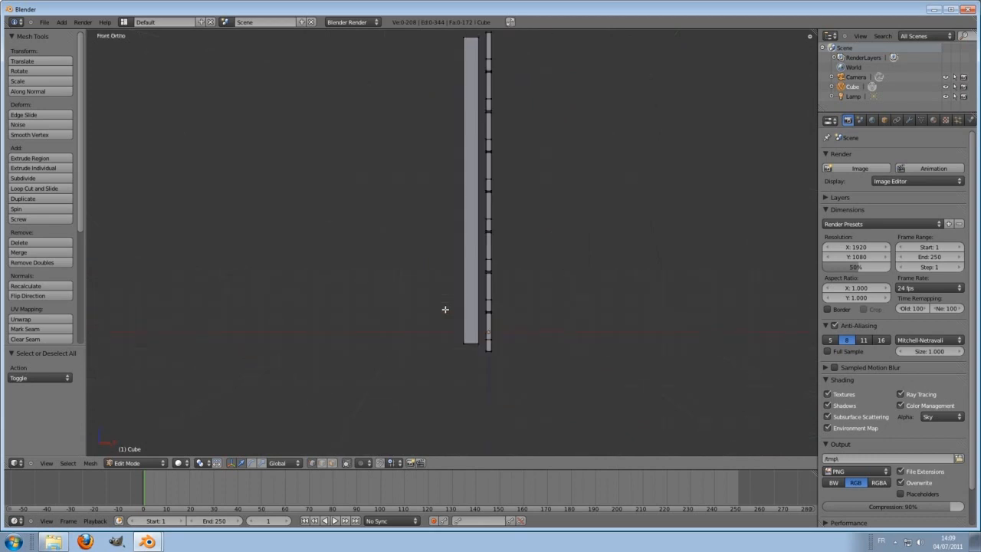
scroll(458, 342, up, 1)
key(z)
key(b)
drag(460, 351, 494, 377)
key(g)
key(z)
click(476, 337)
key(a)
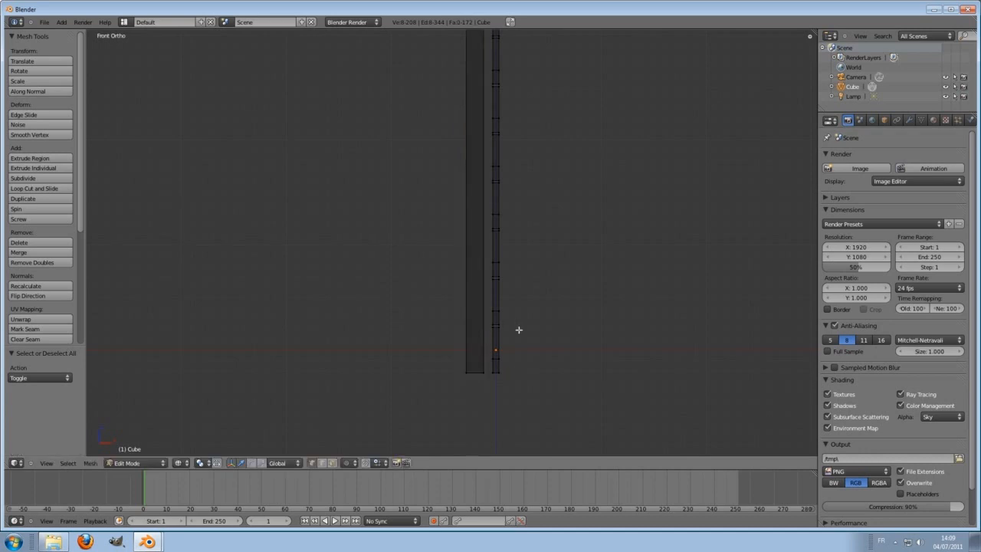
- Select both linked posts and move them along X until they touch the back of the planks
scroll(444, 292, down, 3)
scroll(441, 294, up, 2)
key(l)
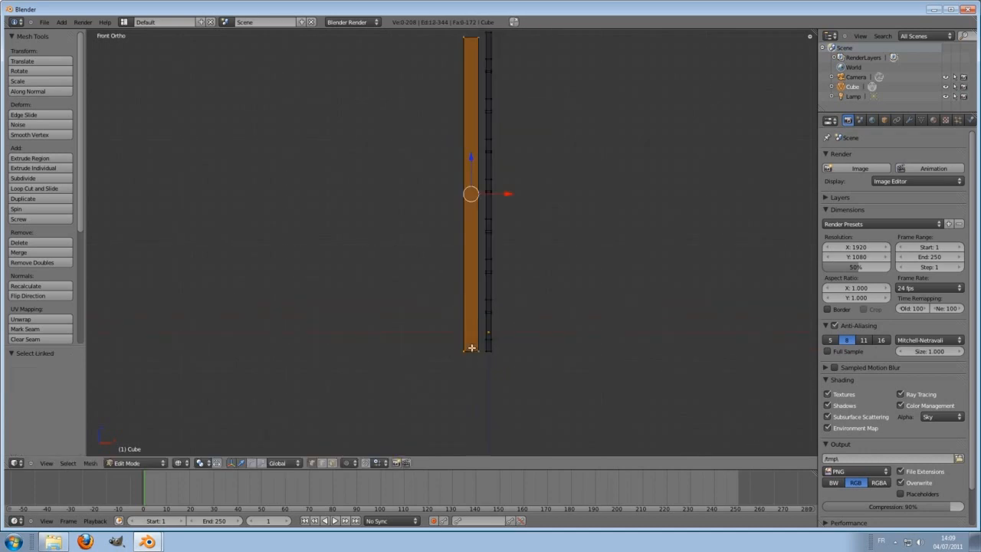
middle_drag(471, 347, 455, 329)
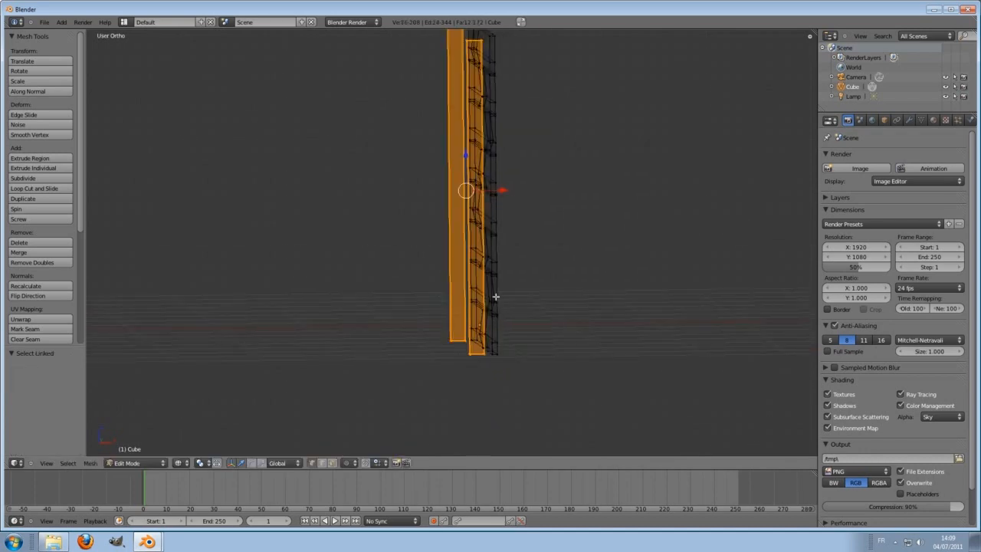
key(KP_1)
drag(509, 194, 514, 195)
key(a)
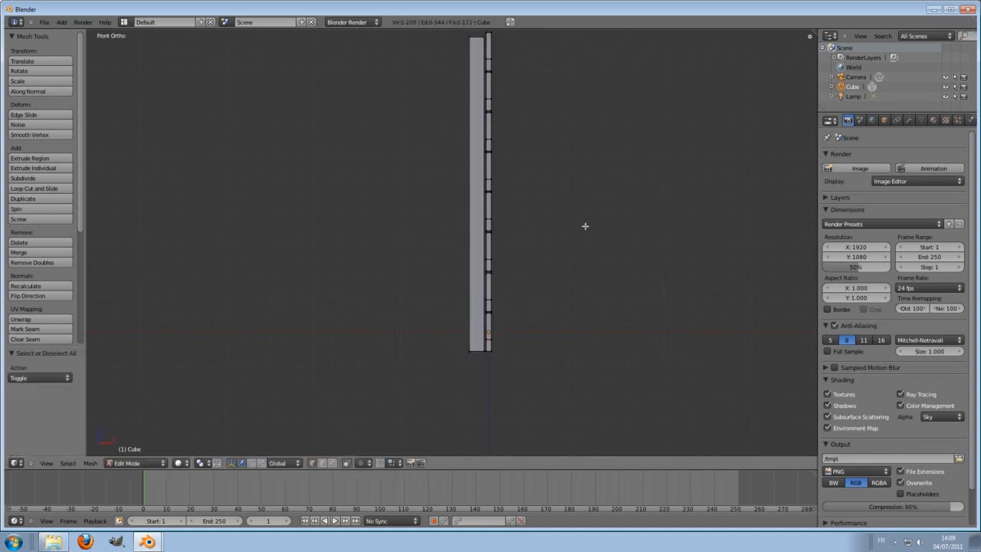
- Return to object mode, add a plane and lower it along Z to the foot of the fence
middle_drag(584, 225, 407, 293)
key(KP_5)
scroll(527, 315, down, 3)
key(Tab)
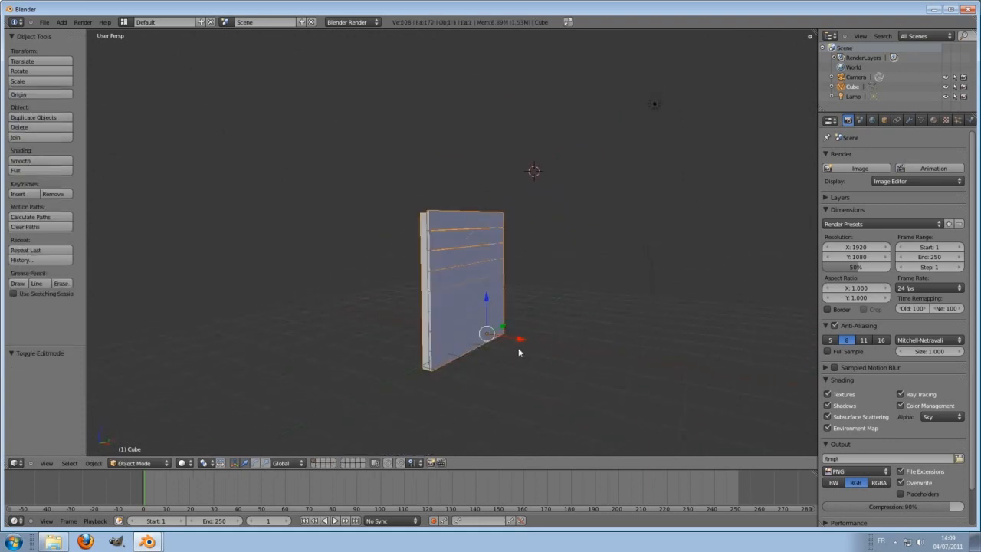
key(shift+a)
mouse_move(557, 339)
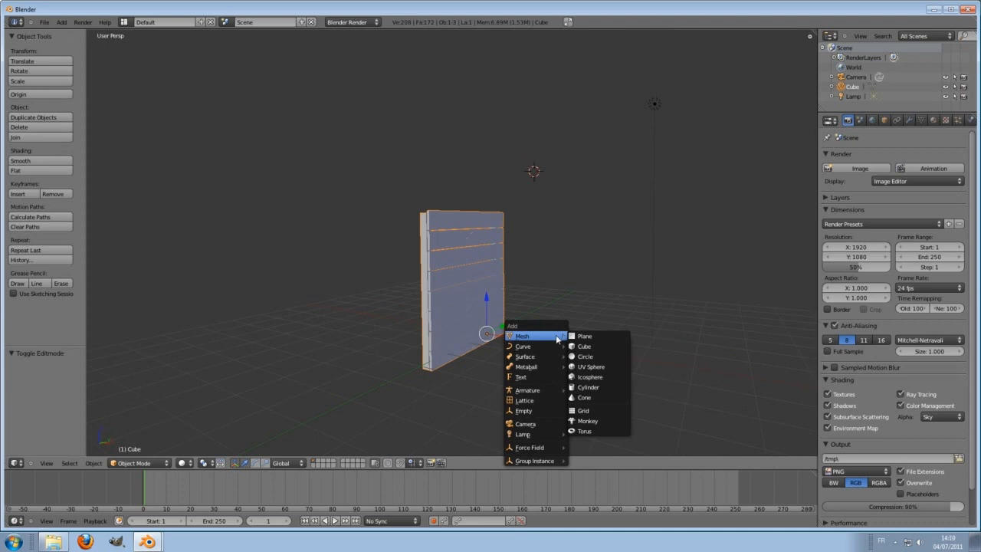
click(586, 337)
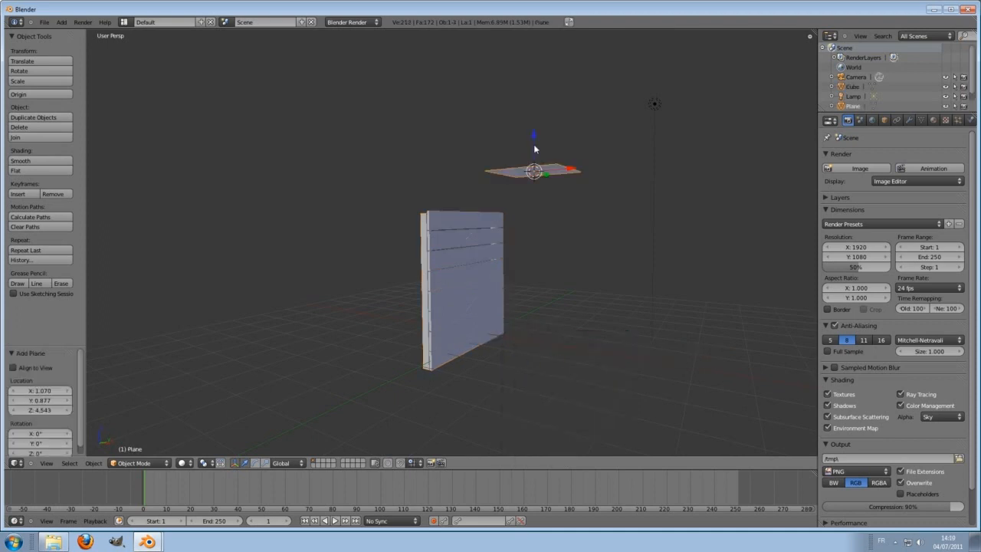
drag(534, 145, 539, 354)
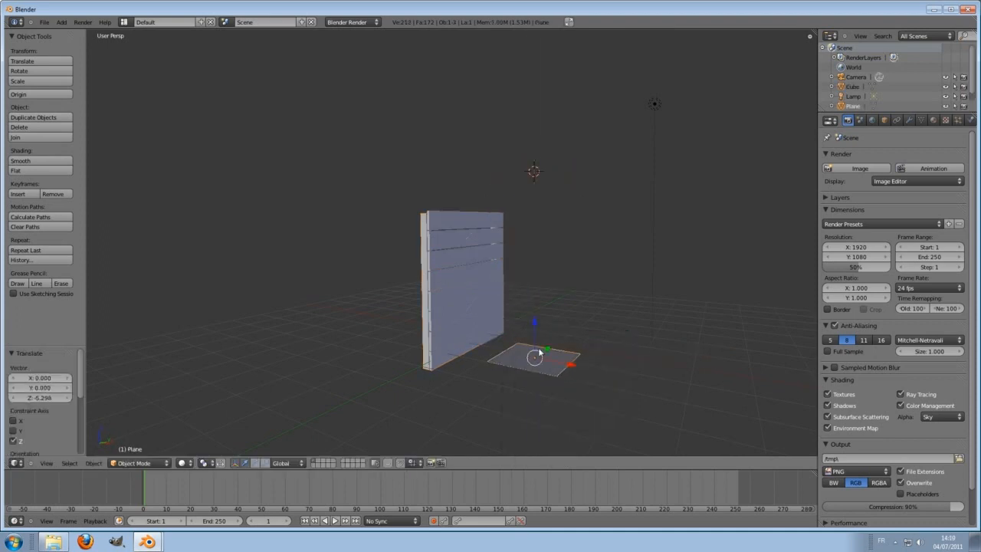
- Centre the plane under the fence and enlarge it by about 3.538 and again by about 2.032 as the ground
key(s)
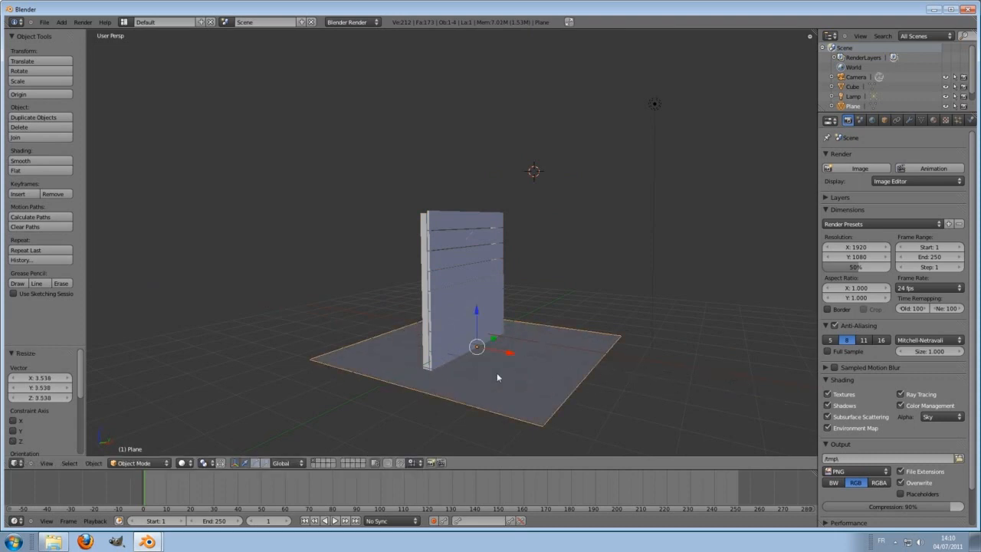
click(551, 373)
middle_drag(551, 372, 453, 305)
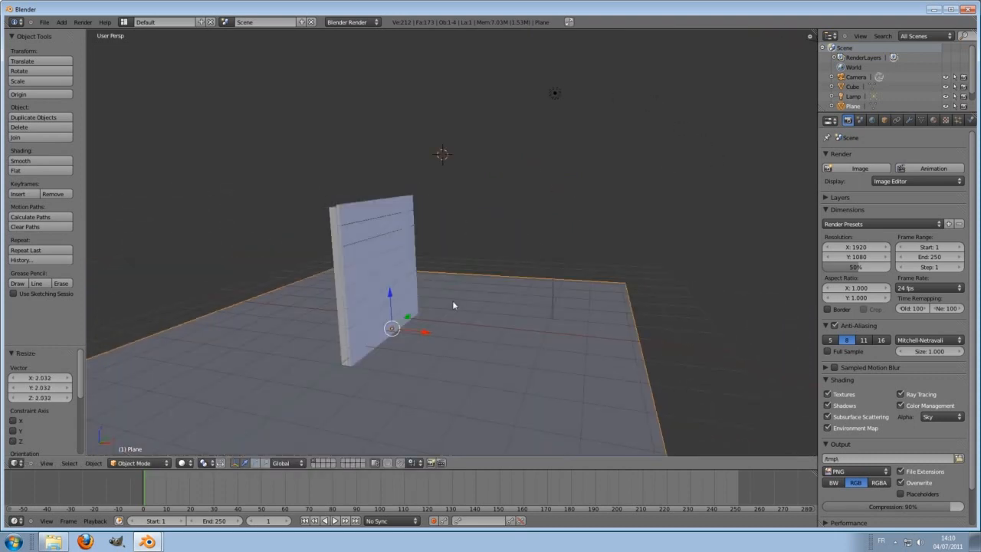
- Add a UV sphere, lower it about 2.609 along Z and move it along X away from the fence
key(shift+a)
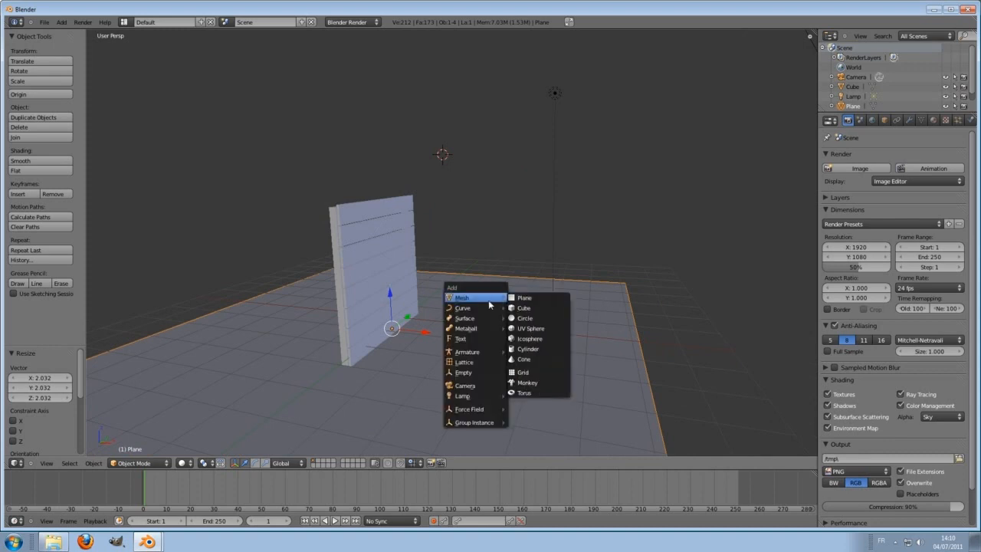
mouse_move(476, 320)
mouse_move(462, 297)
click(536, 328)
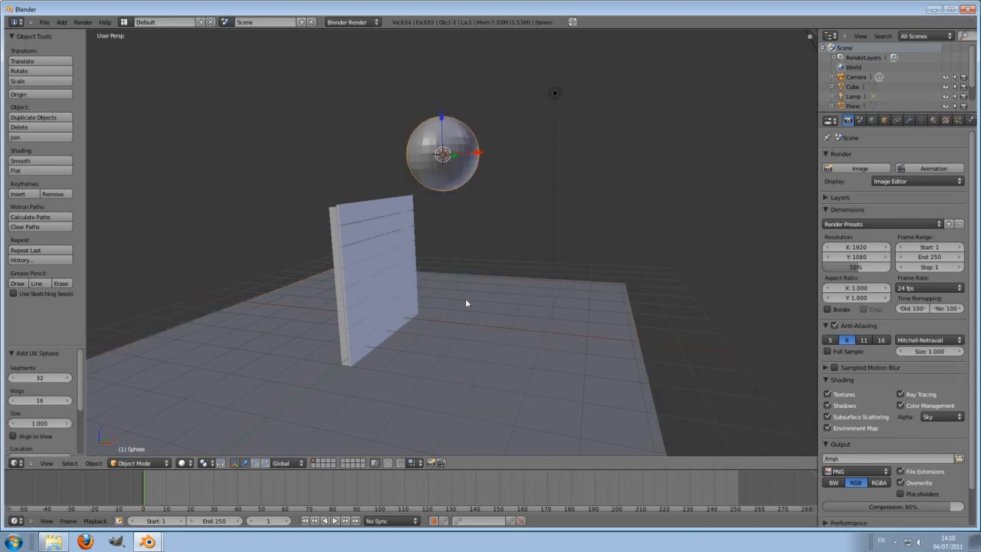
drag(452, 119, 453, 215)
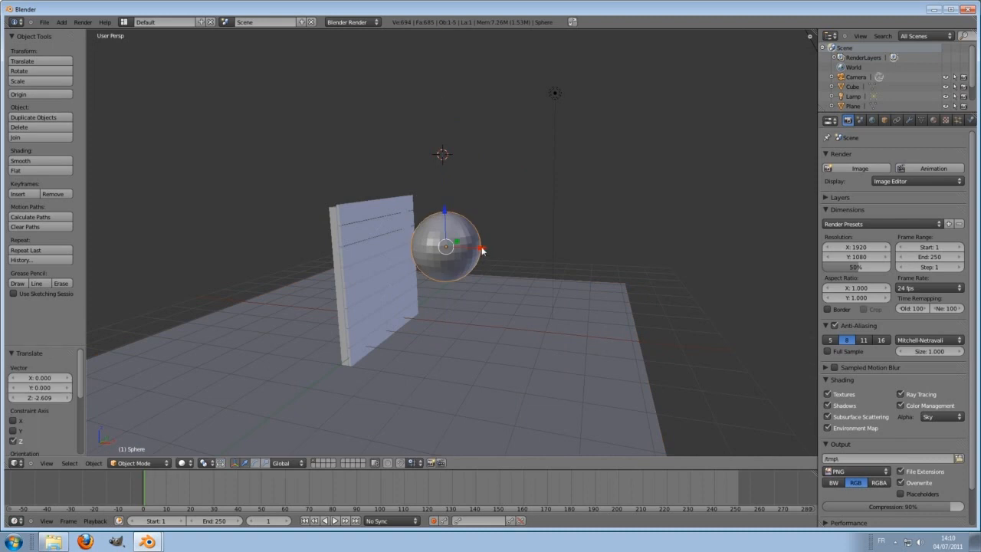
drag(477, 250, 611, 269)
- Scale the sphere to about 0.484, raise it slightly along Z and give it smooth shading
key(s)
click(628, 275)
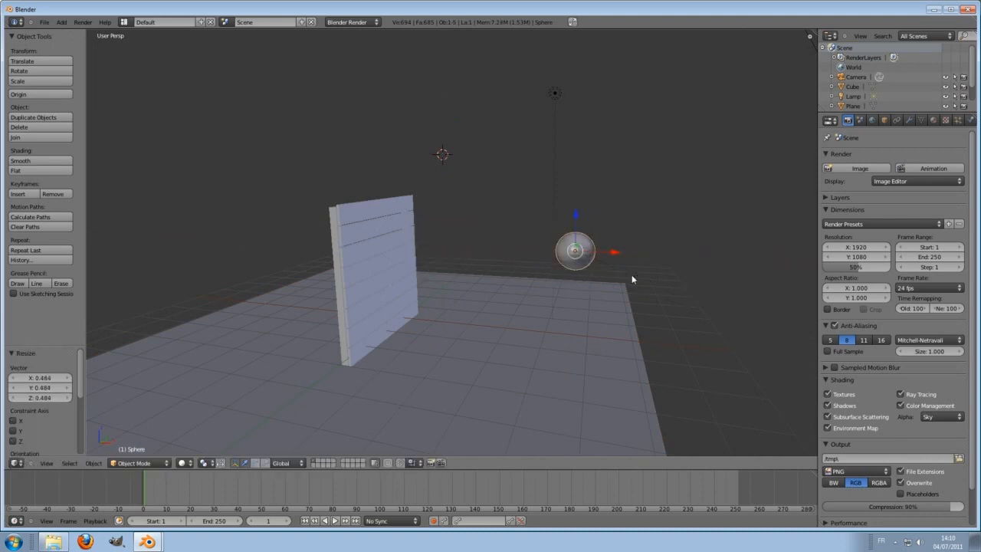
drag(576, 222, 573, 211)
click(20, 161)
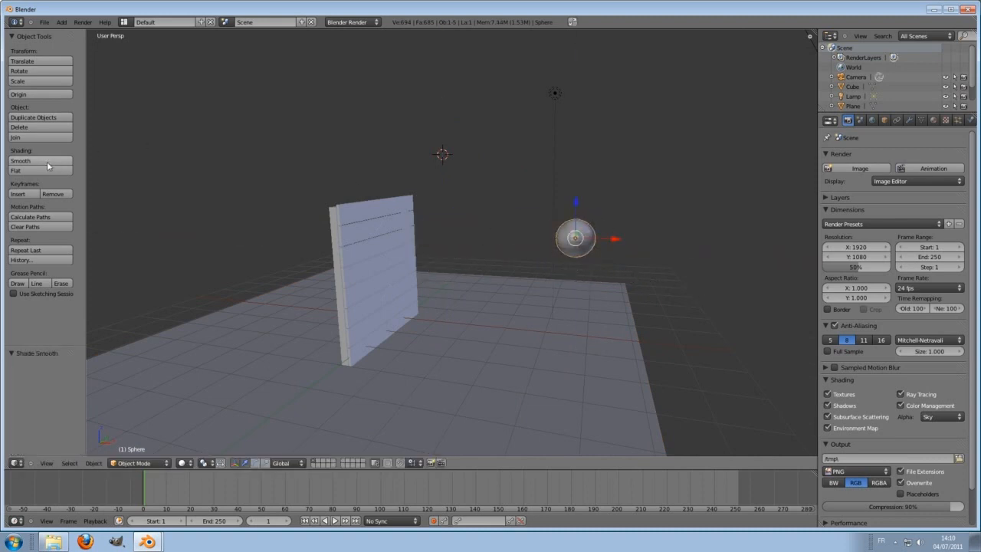
key(a)
- Select the fence and move it about 1.380 along Y to line it up with the sphere
middle_drag(623, 267, 534, 291)
right_click(499, 287)
right_click(457, 232)
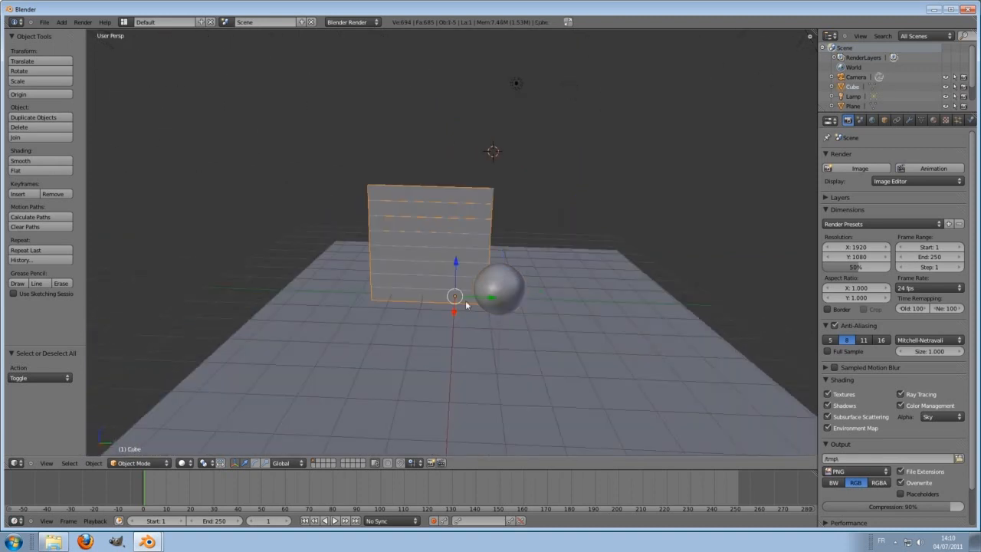
key(g)
key(y)
click(473, 336)
middle_drag(473, 336, 557, 326)
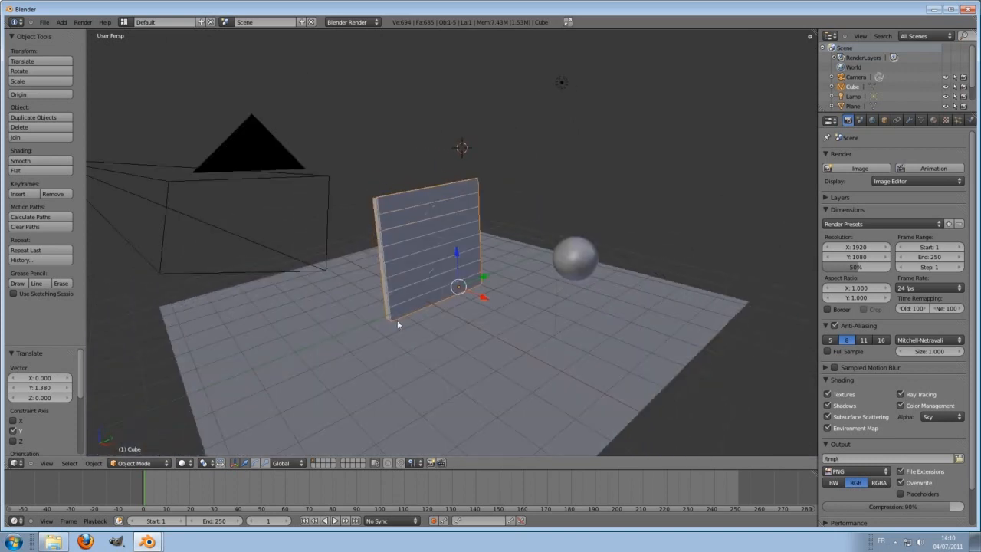
- Switch the scene's render engine to Blender Game
middle_drag(396, 324, 377, 286)
middle_drag(497, 305, 567, 303)
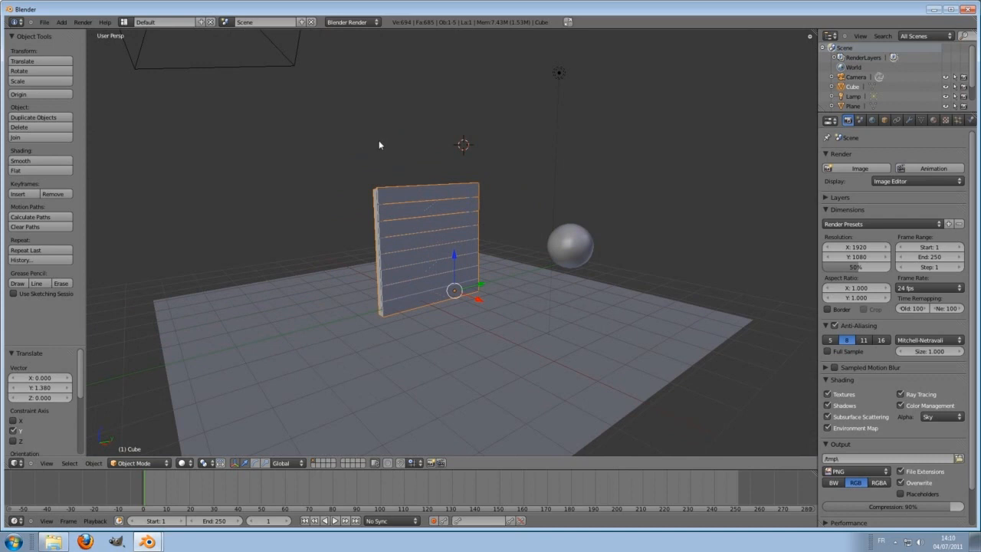
click(348, 24)
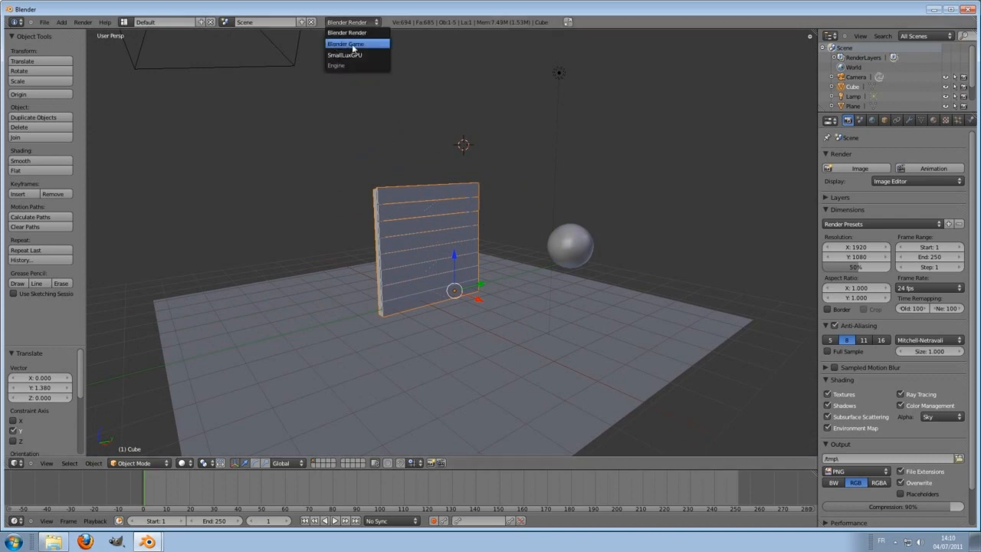
click(351, 45)
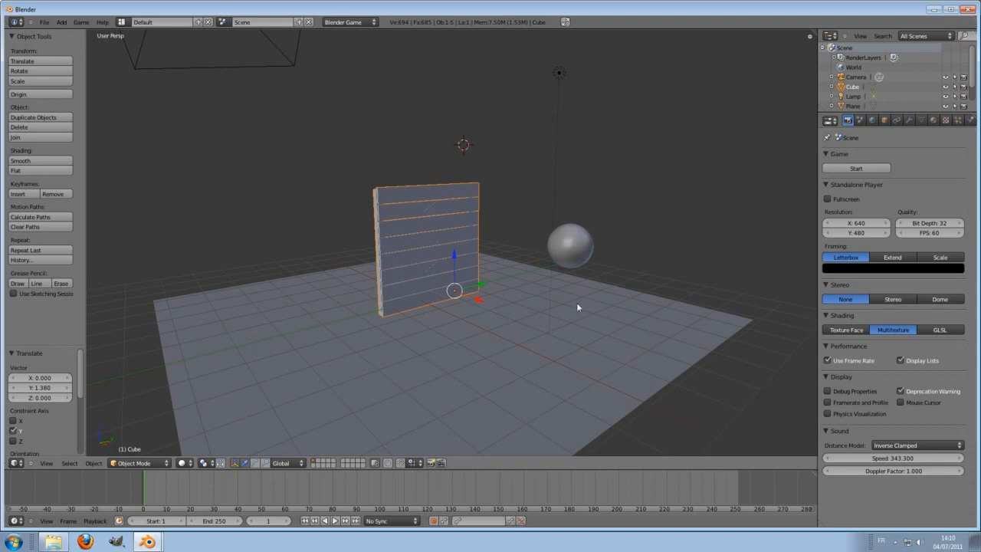
- Test-run the scene in the game engine and return to editing
scroll(578, 307, up, 1)
scroll(482, 265, down, 1)
key(p)
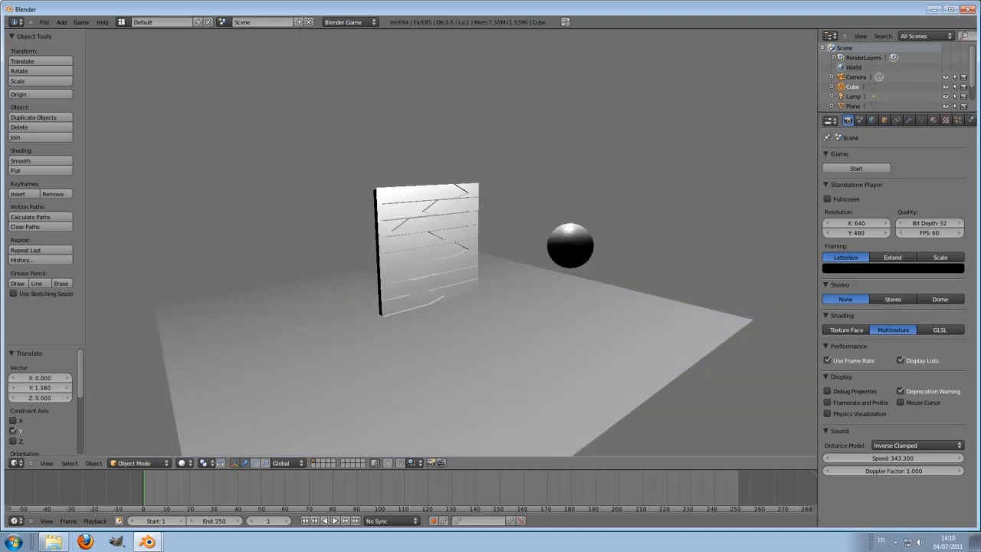
key(Escape)
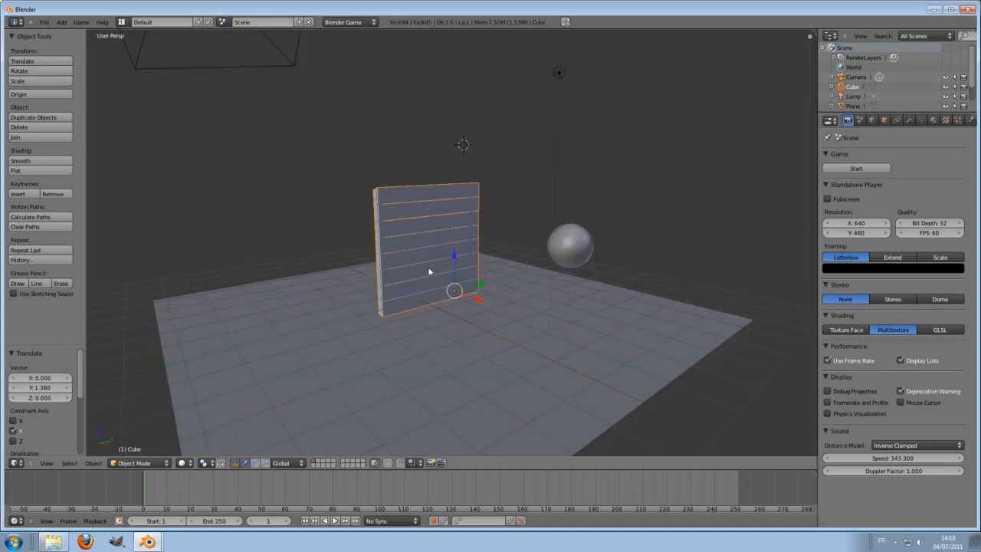
- Move the lamp in an orthographic top view about 0.779 along X and 5.601 along Y, towards a corner of the ground plane
middle_drag(429, 270, 434, 286)
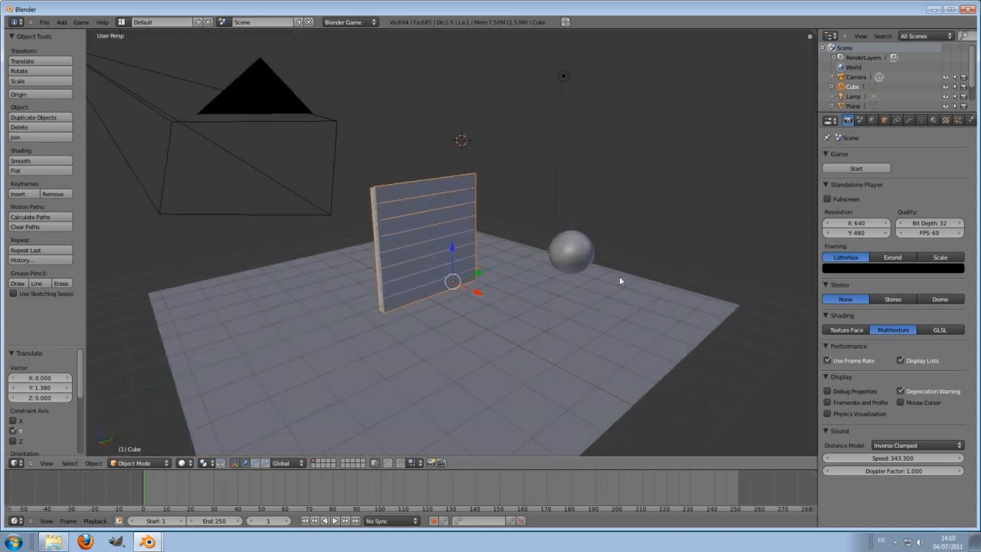
middle_drag(423, 310, 360, 305)
right_click(547, 74)
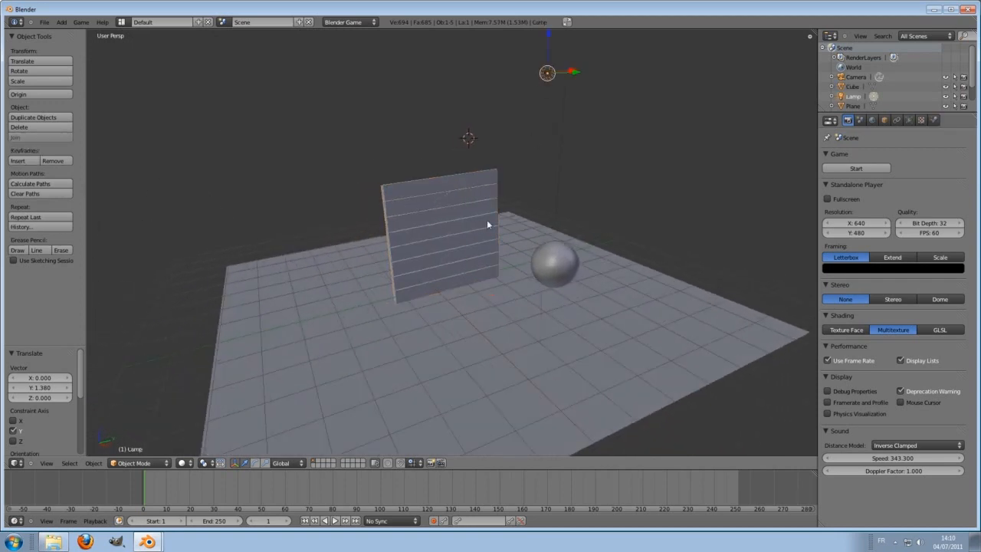
key(KP_7)
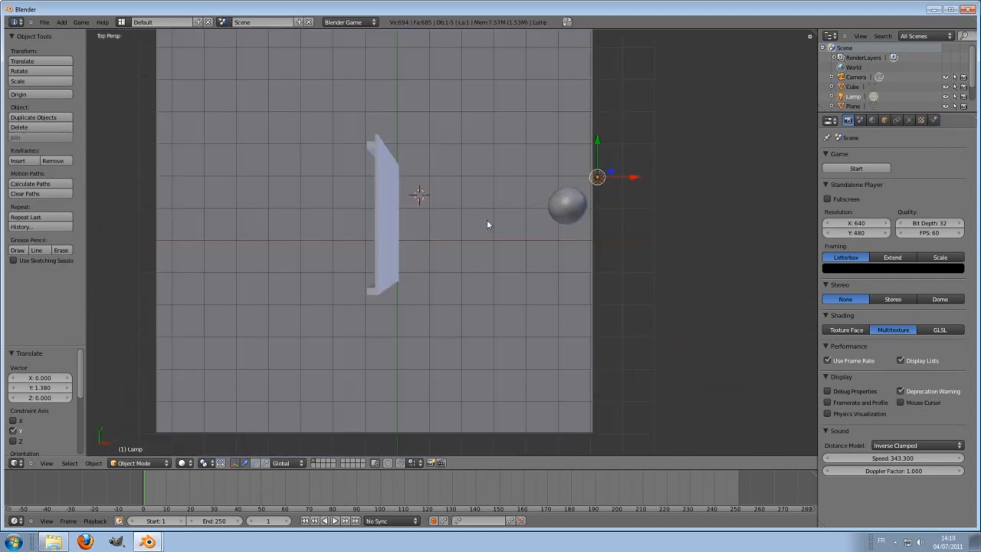
key(KP_5)
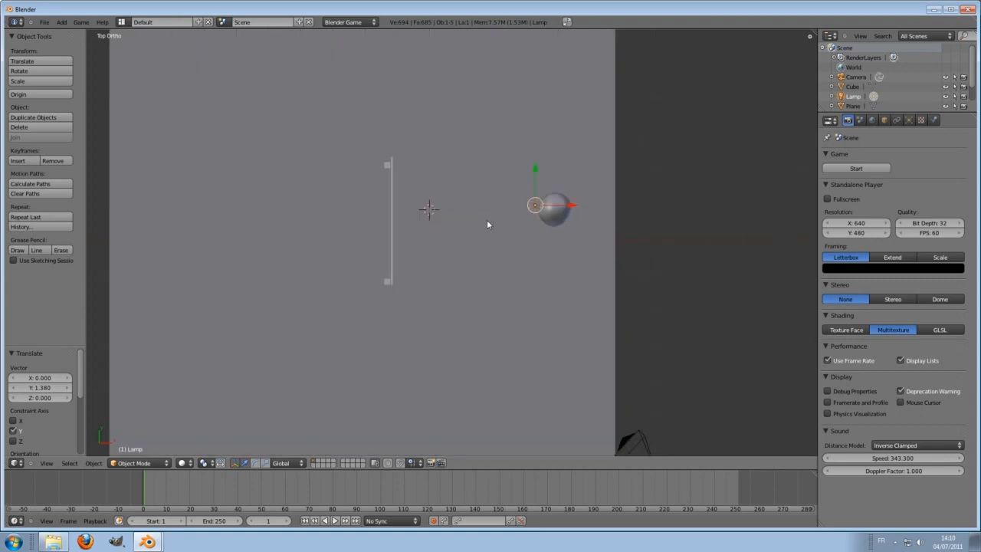
key(g)
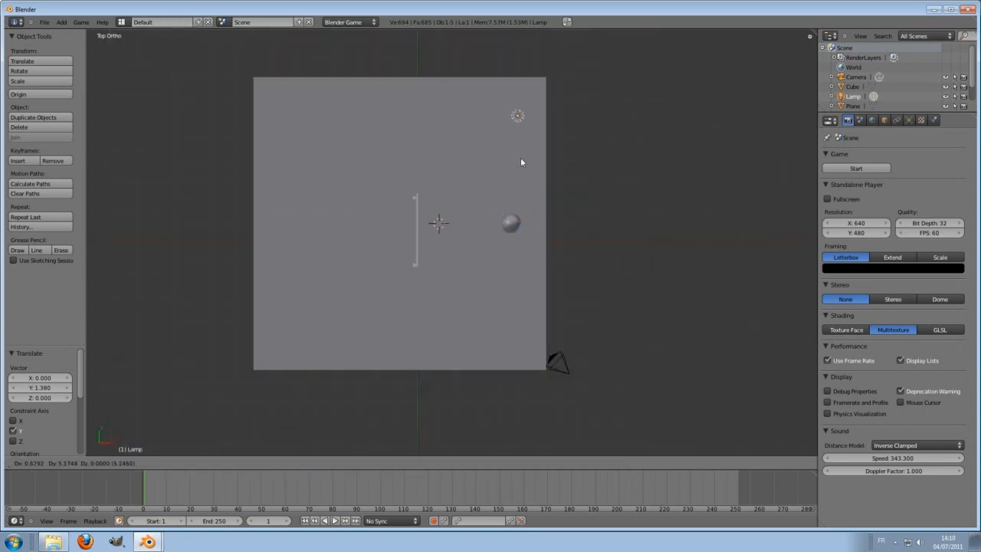
click(518, 149)
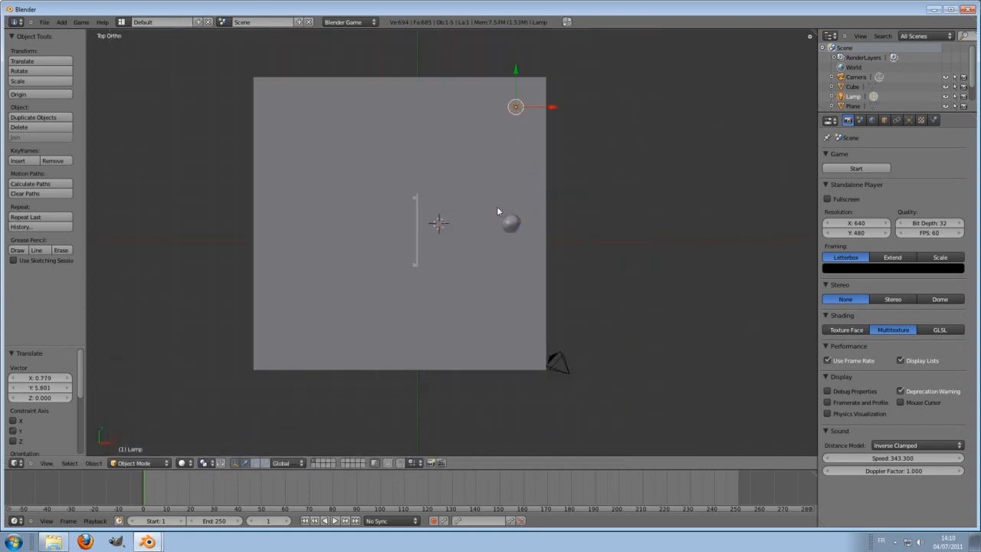
- Make three linked duplicates of the lamp, spaced about 11 units apart, one near each remaining corner of the ground plane
key(shift+d)
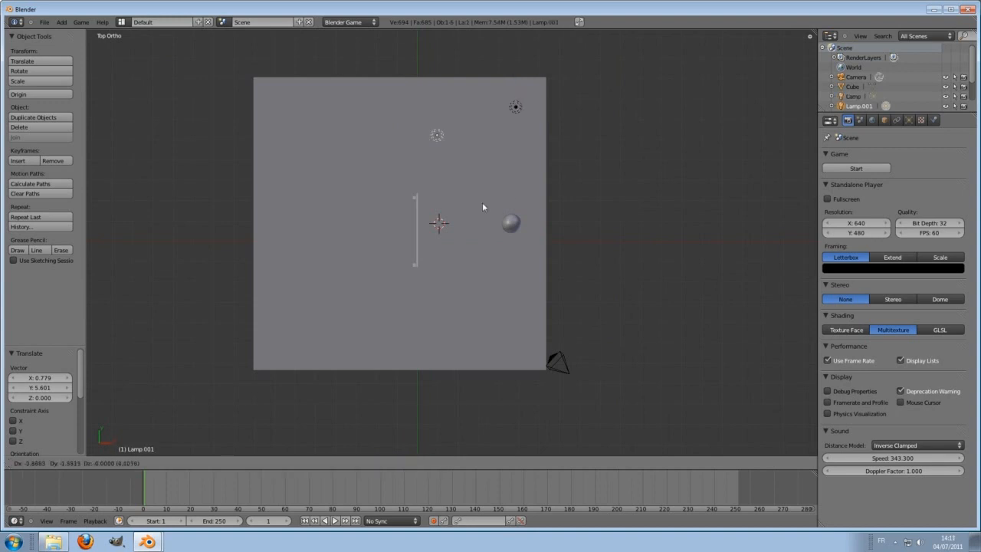
click(330, 170)
key(alt+d)
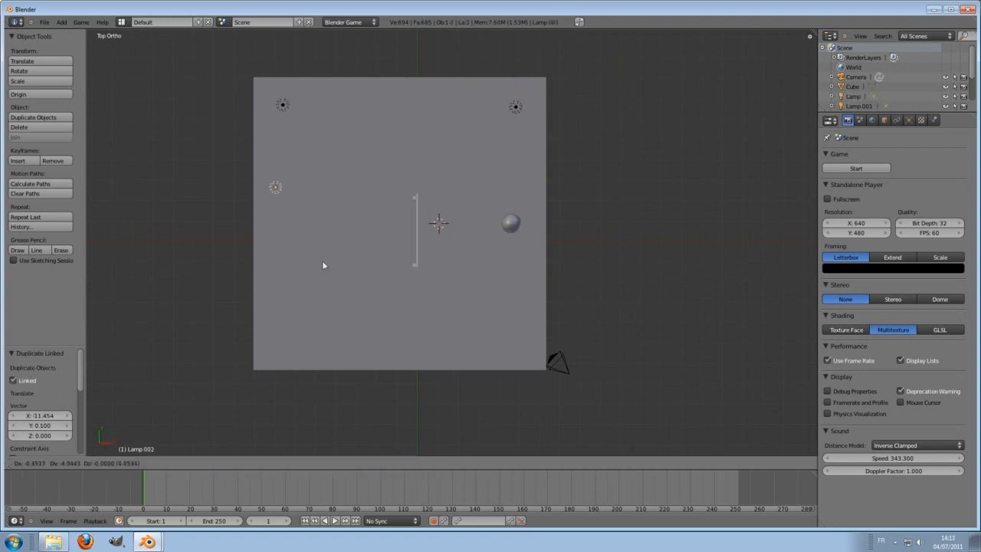
click(332, 407)
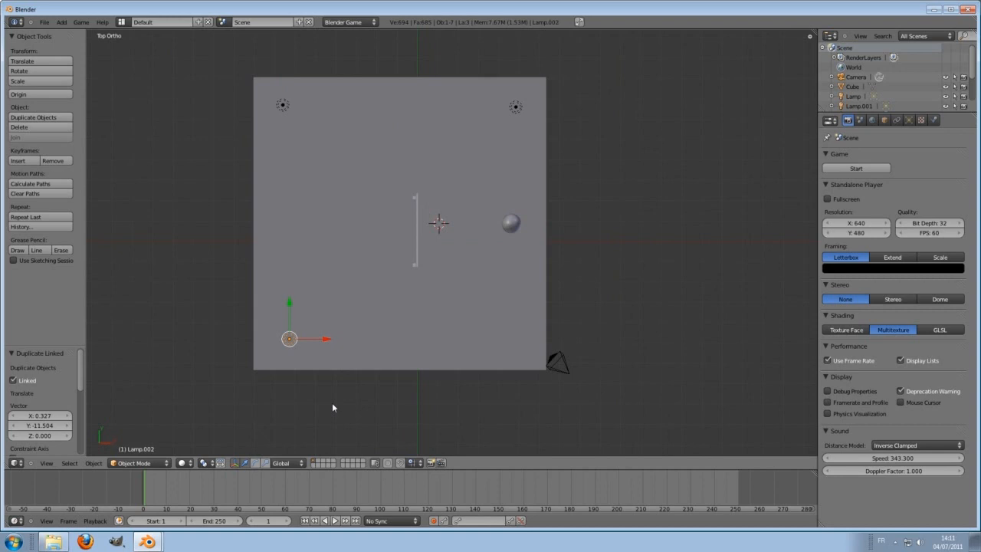
key(alt+d)
click(558, 411)
- Return to perspective, reduce the linked lamps' energy to 0.440 and check the setting on the other lamps
middle_drag(469, 426, 604, 375)
key(KP_5)
scroll(604, 378, up, 2)
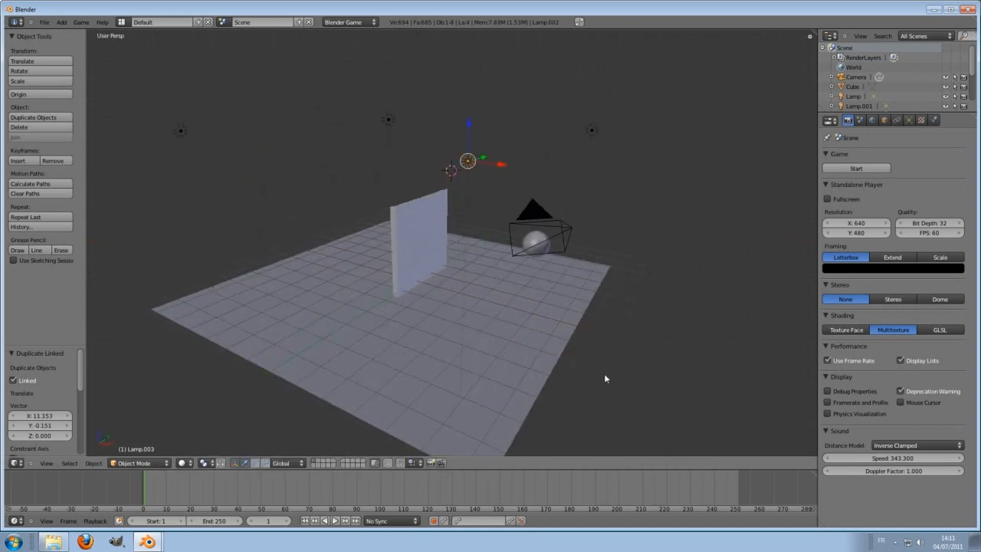
middle_drag(586, 324, 631, 302)
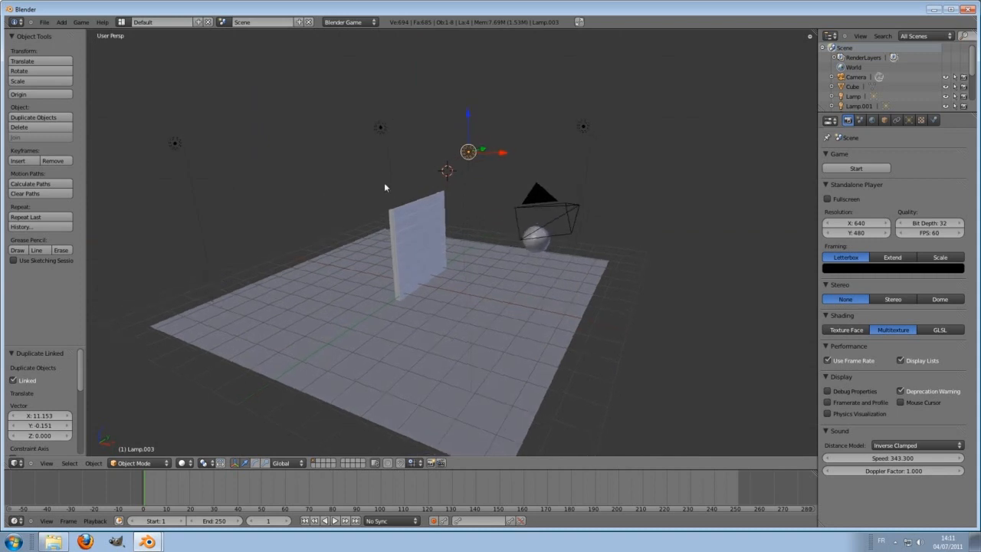
right_click(380, 128)
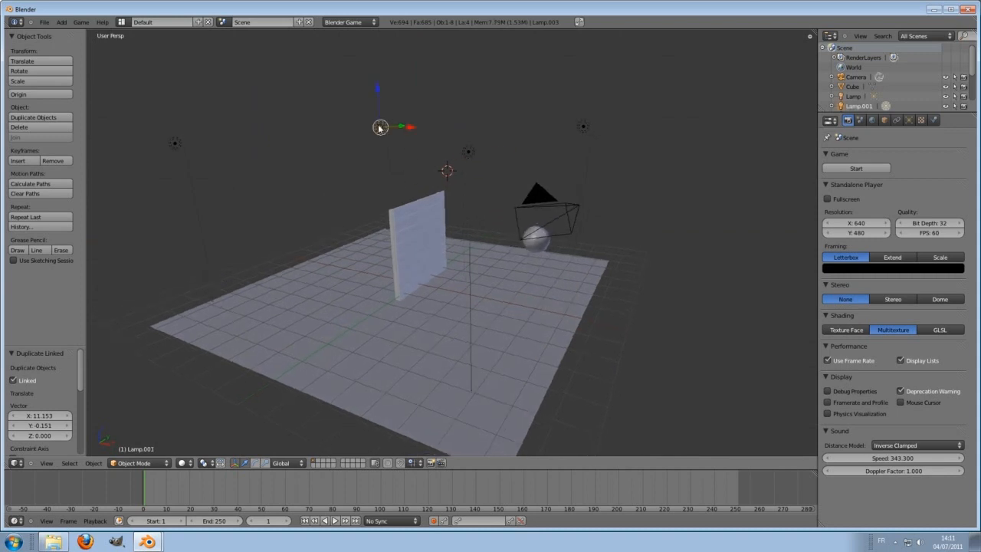
right_click(179, 143)
click(909, 121)
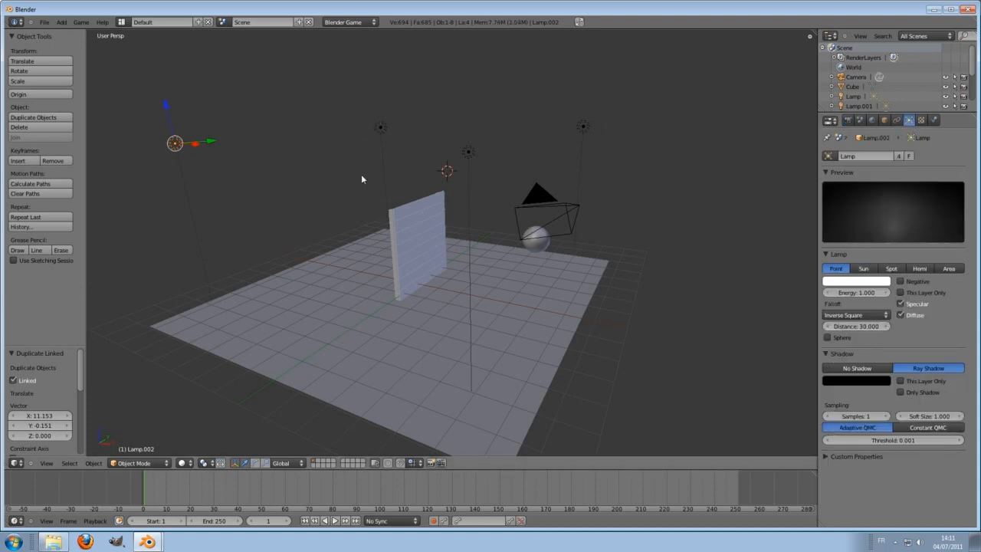
drag(872, 293, 860, 297)
right_click(585, 128)
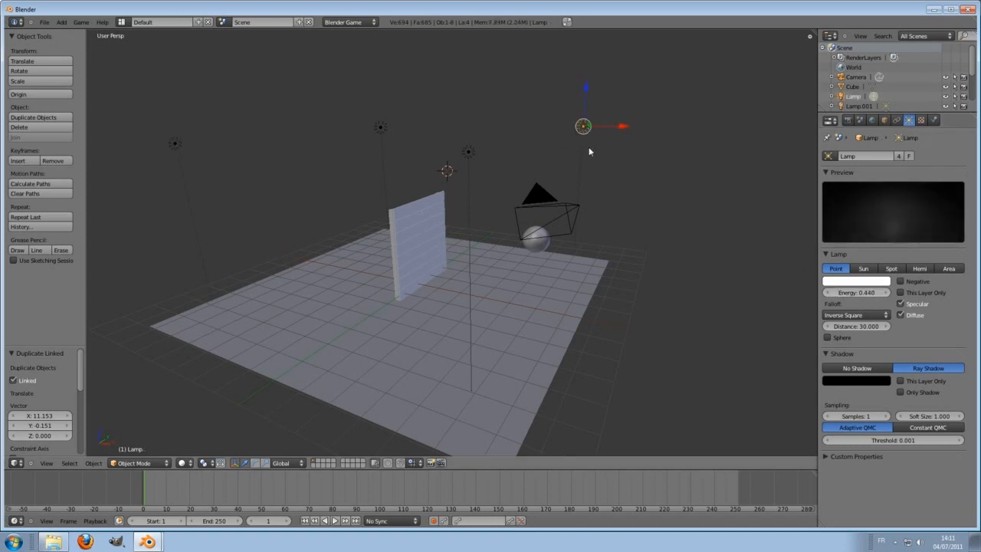
right_click(470, 155)
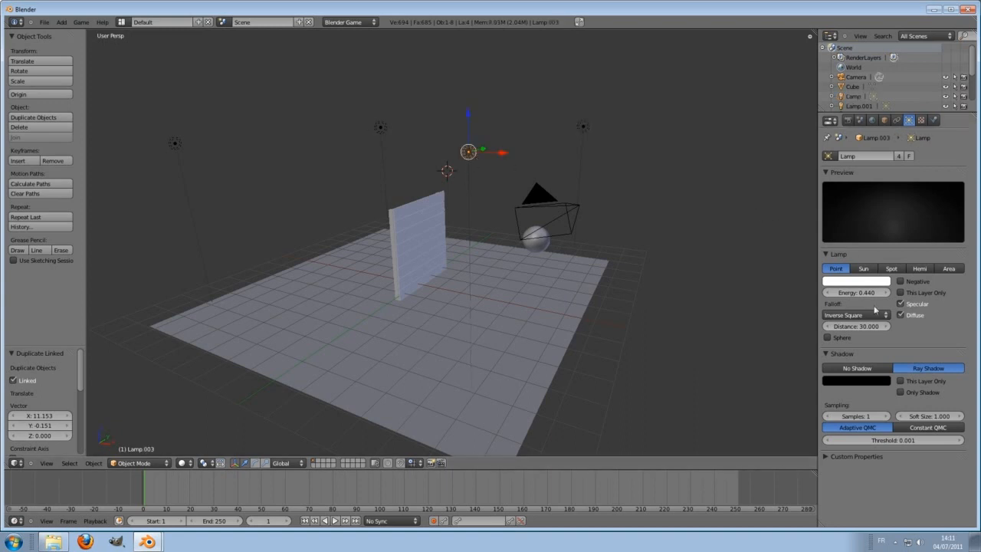
- Set the viewport shading to Textured and inspect the lighting on the fence and ground
click(185, 462)
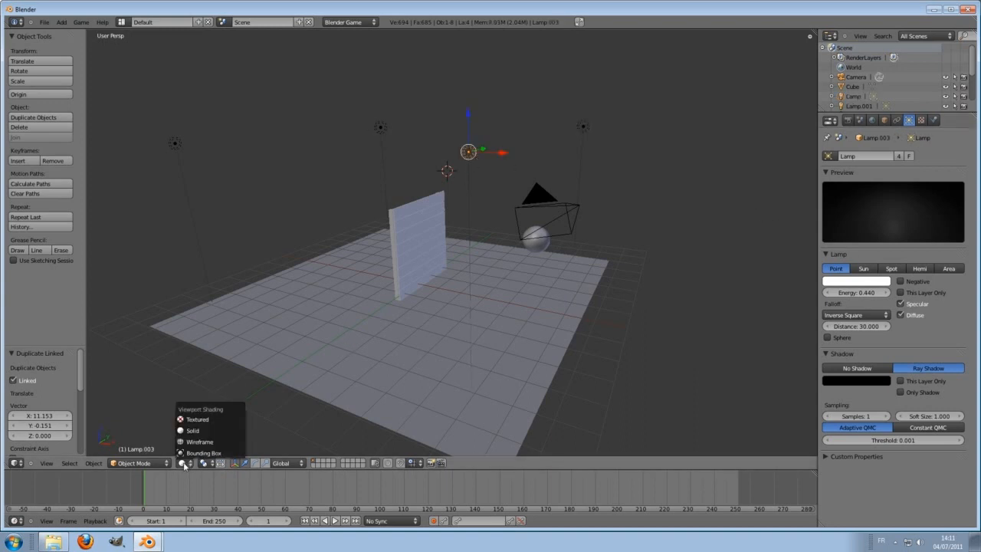
click(202, 420)
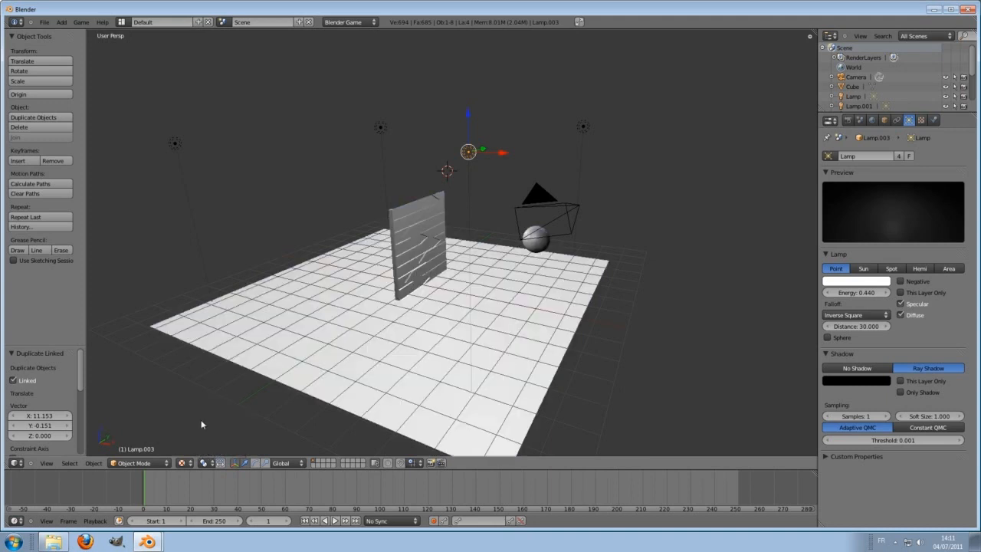
drag(858, 293, 872, 291)
scroll(481, 265, up, 3)
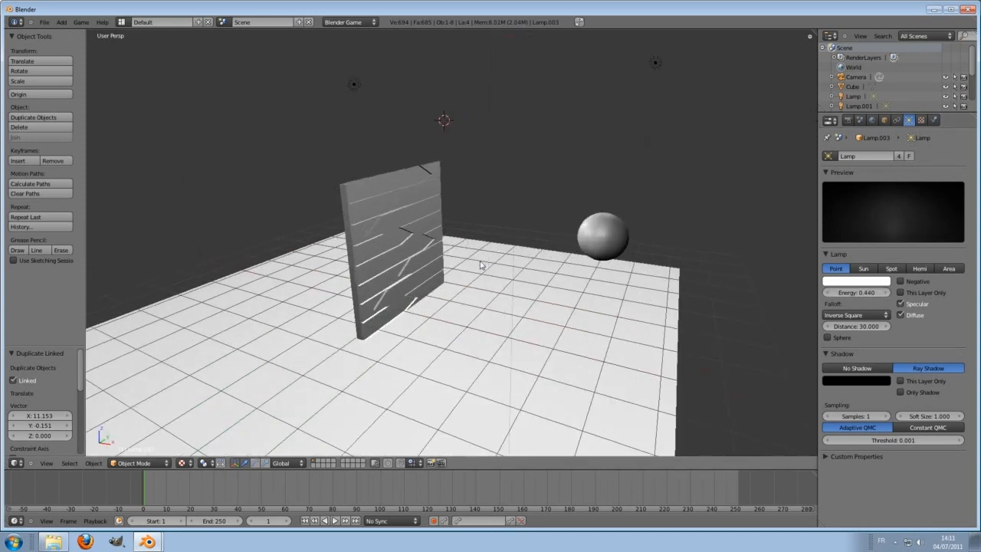
scroll(667, 261, down, 3)
middle_drag(684, 284, 691, 311)
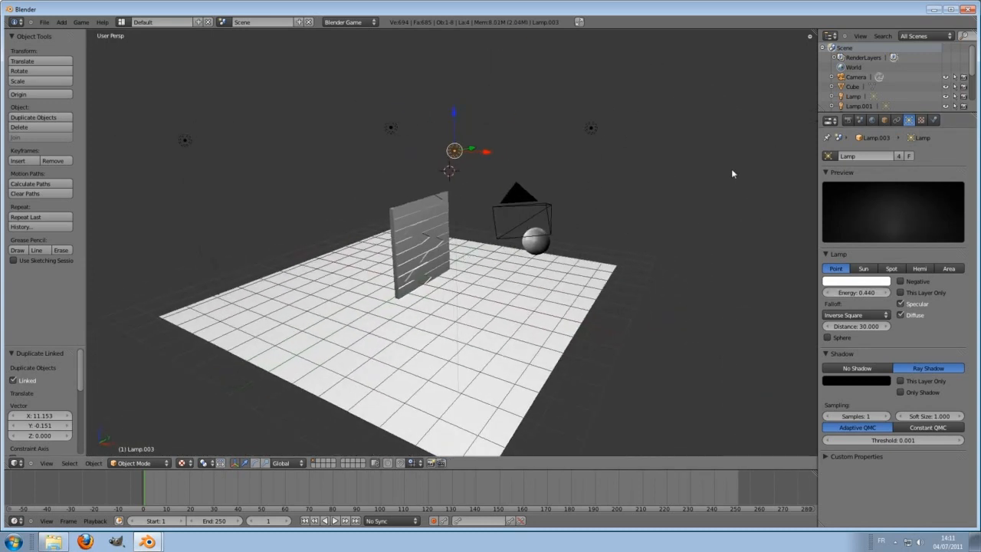
- Set the game shading mode to GLSL and inspect the scene's lighting
click(847, 122)
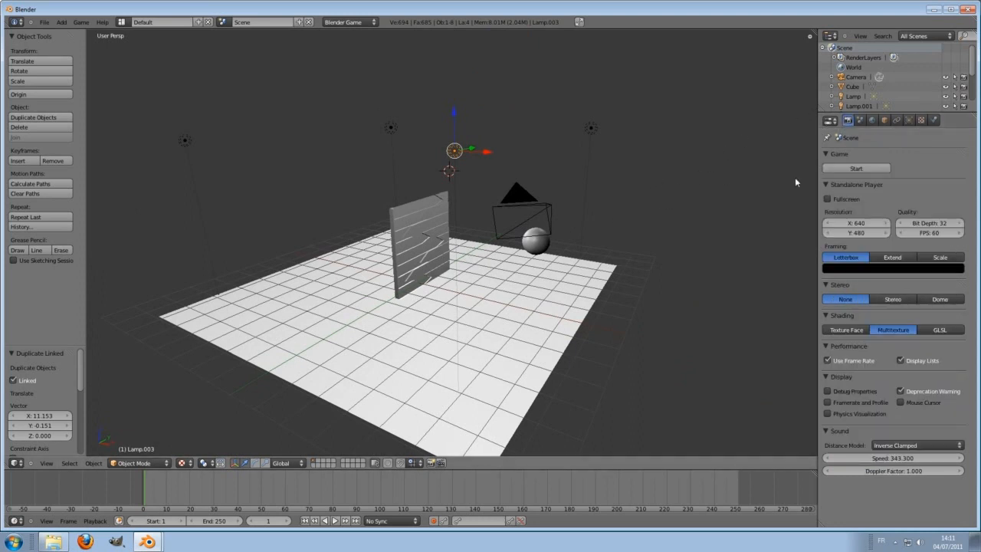
click(939, 333)
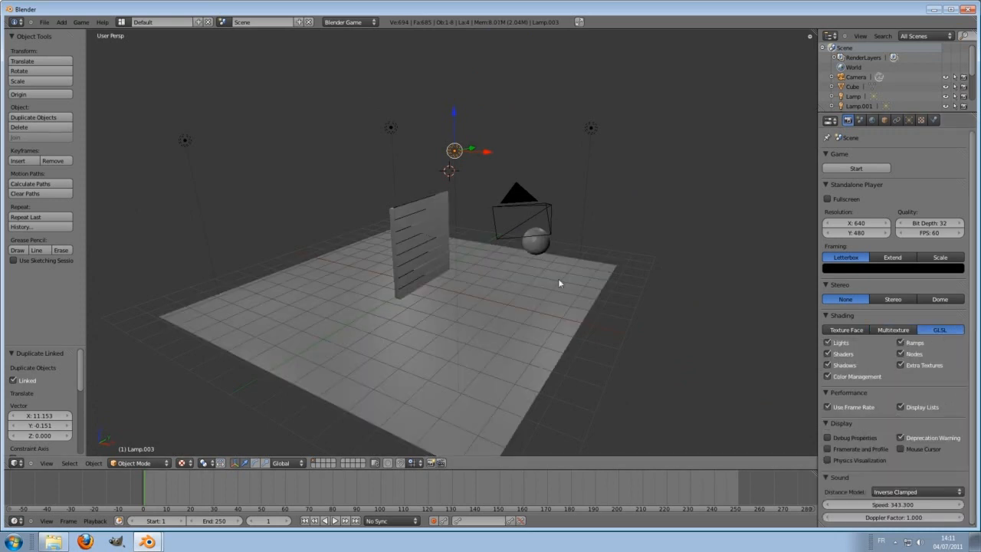
scroll(590, 268, up, 2)
scroll(641, 310, up, 2)
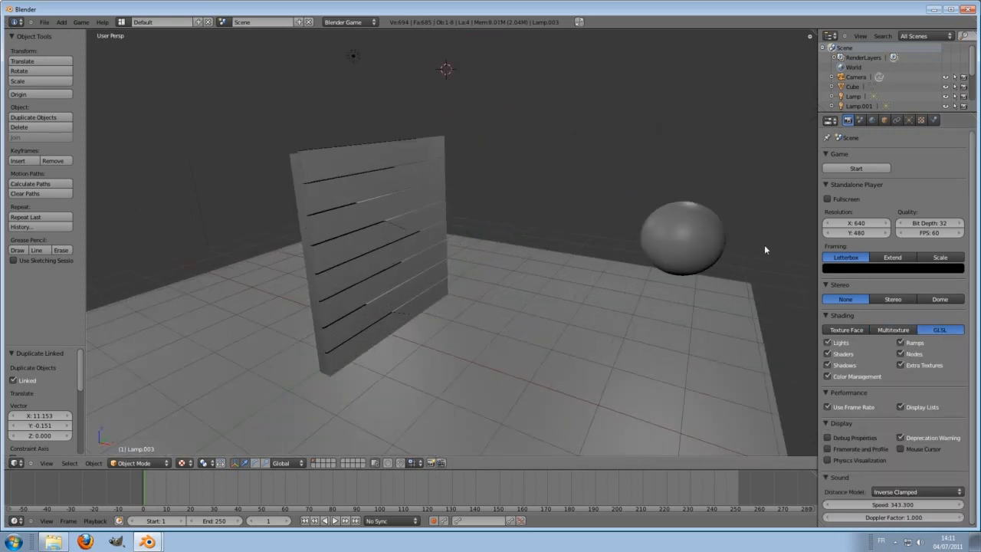
middle_drag(763, 248, 794, 247)
scroll(517, 249, down, 3)
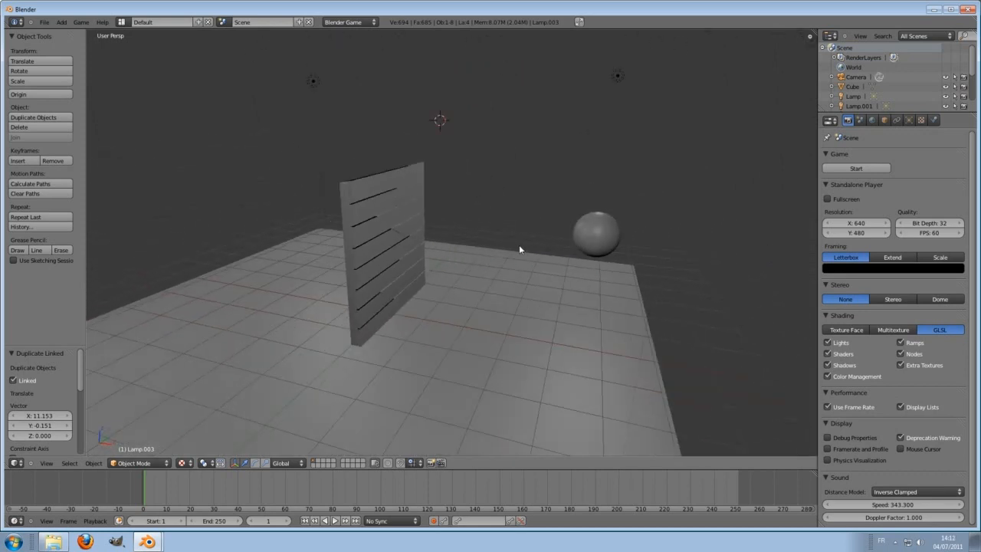
- Recalculate the normals of the whole fence mesh to point outward
scroll(459, 229, up, 3)
middle_drag(405, 208, 495, 197)
scroll(480, 187, up, 3)
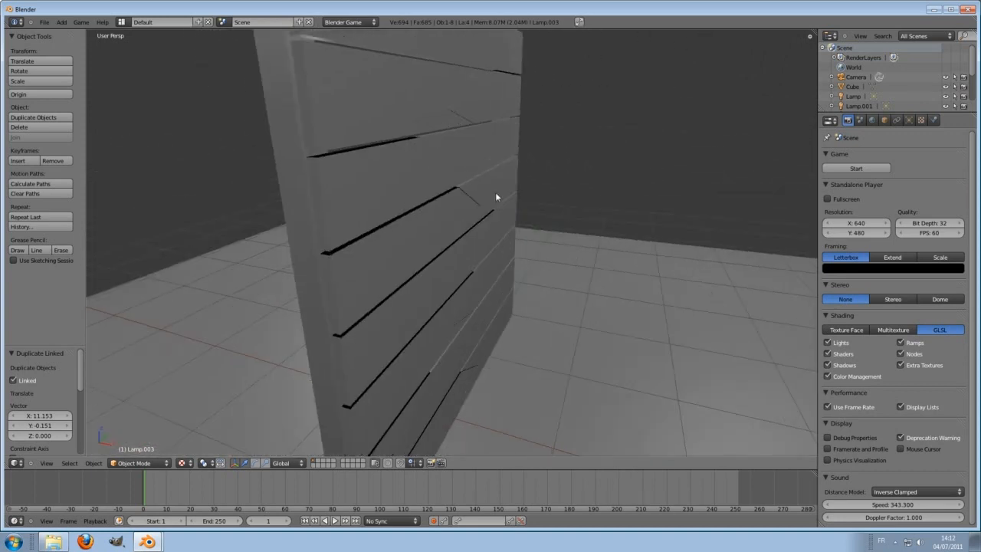
scroll(475, 211, down, 3)
right_click(439, 227)
middle_drag(447, 221, 610, 226)
key(Tab)
key(a)
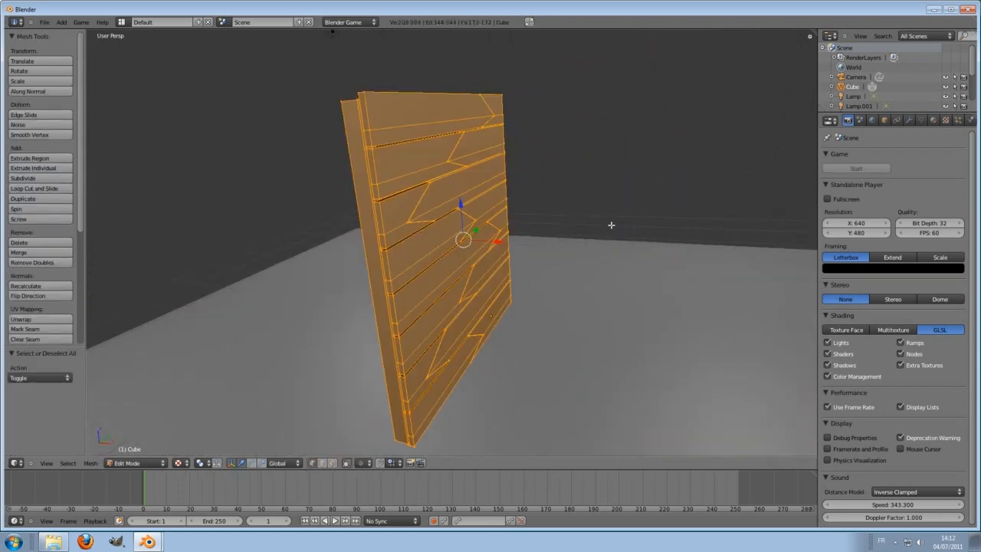
key(ctrl+n)
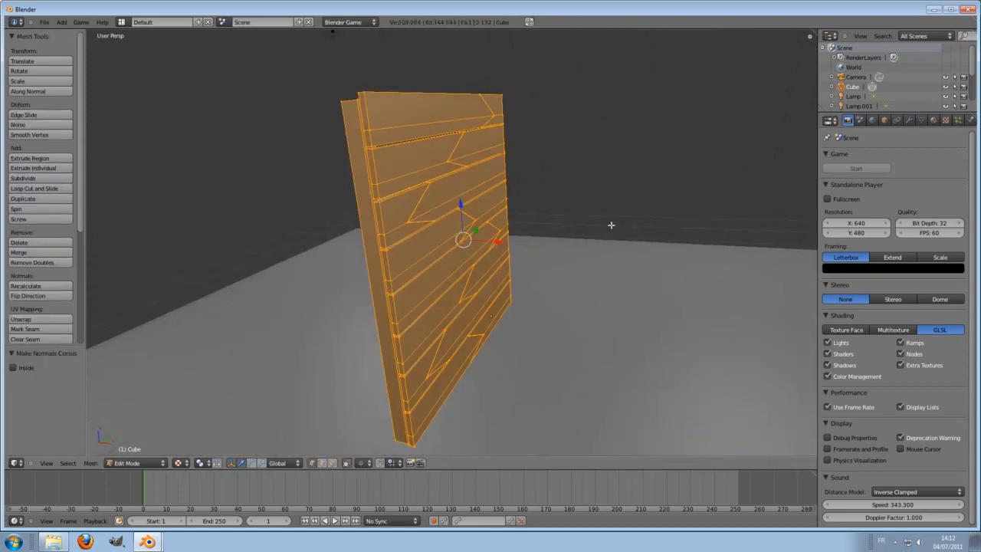
key(a)
key(Tab)
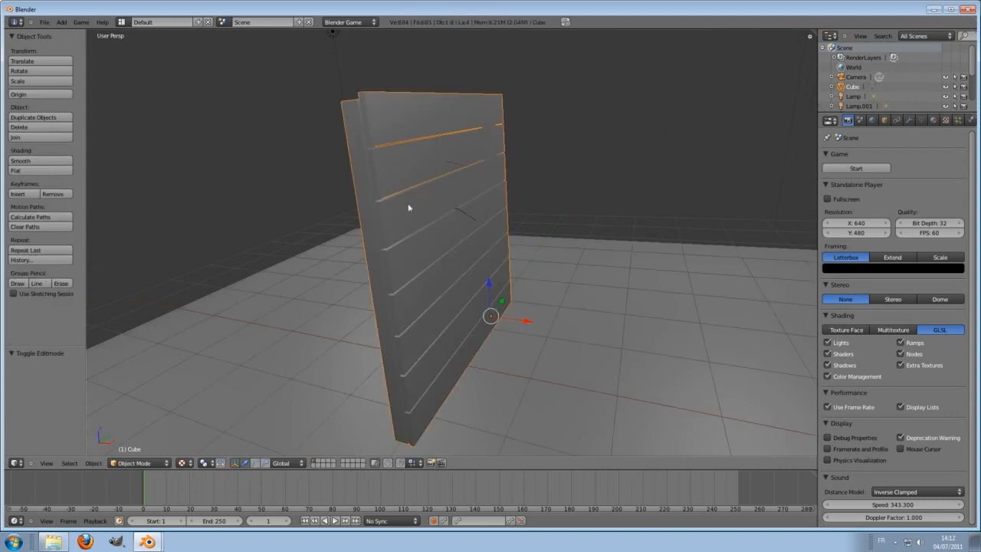
- Run the game engine with the entire fence and the sphere in view to check the GLSL shading
scroll(686, 276, down, 4)
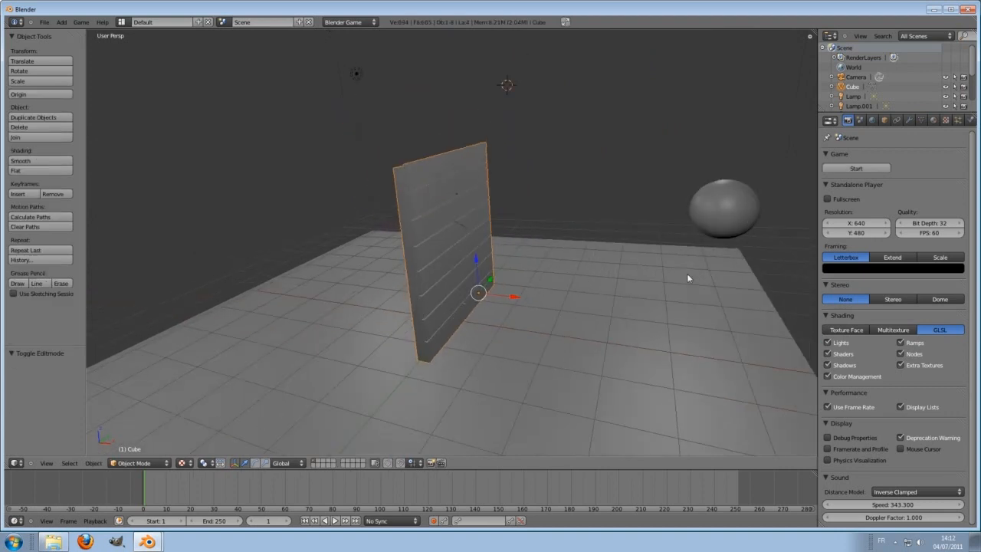
scroll(687, 275, down, 2)
middle_drag(687, 274, 579, 321)
scroll(673, 301, down, 2)
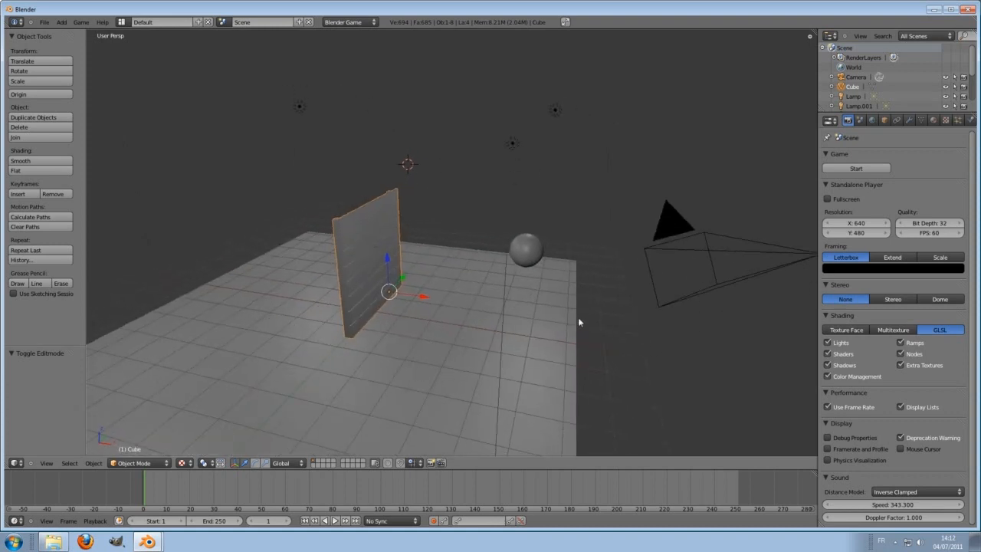
key(p)
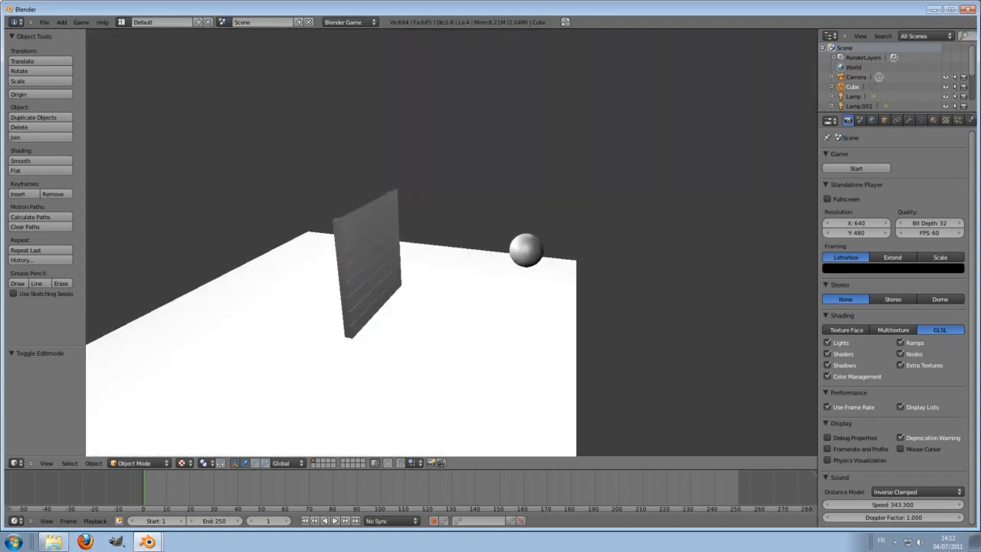
- Stop the running game and inspect the fence, ground and sphere from several angles
key(Escape)
middle_drag(540, 310, 514, 307)
right_click(527, 339)
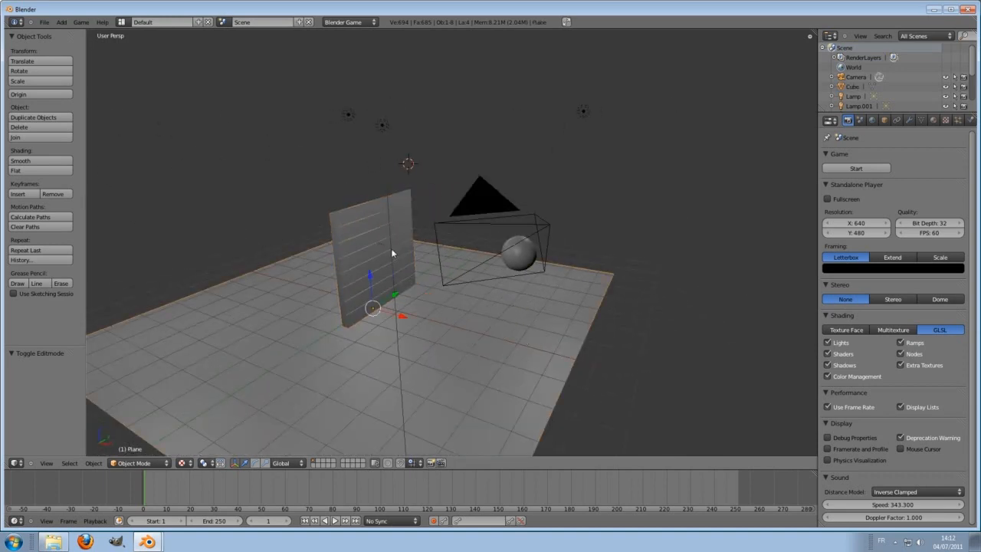
middle_drag(391, 253, 584, 271)
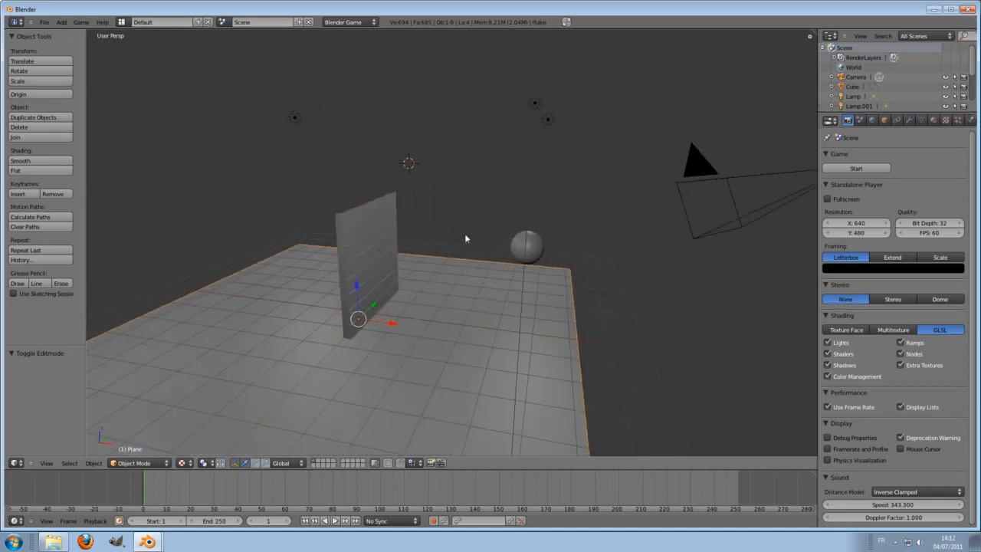
middle_drag(555, 239, 578, 287)
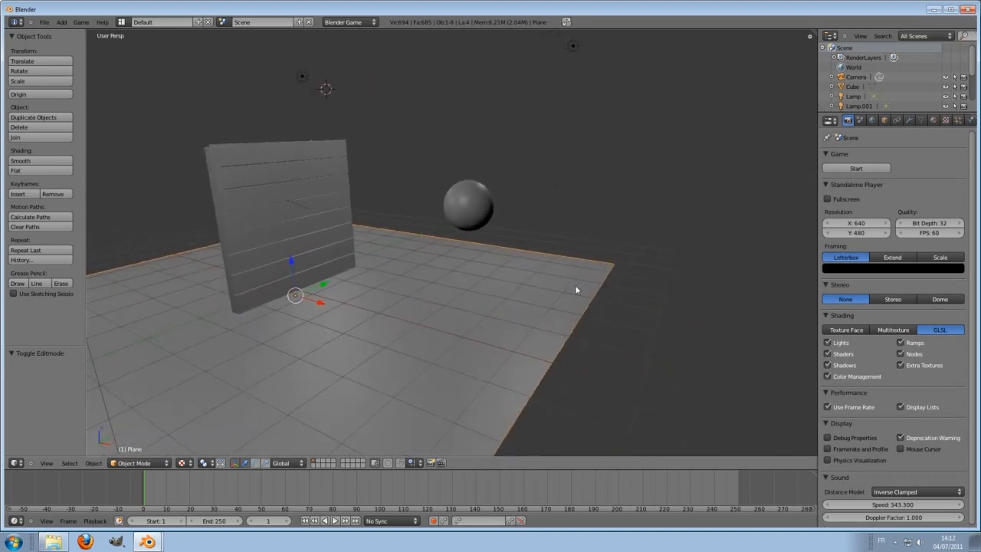
- Give the sphere a new material named "red" and set its diffuse colour to red
right_click(473, 208)
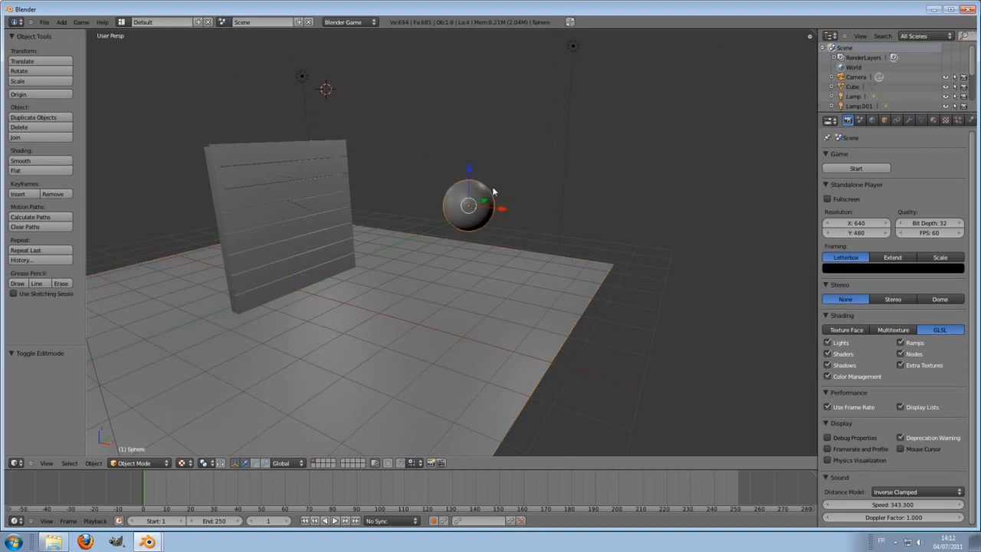
click(934, 121)
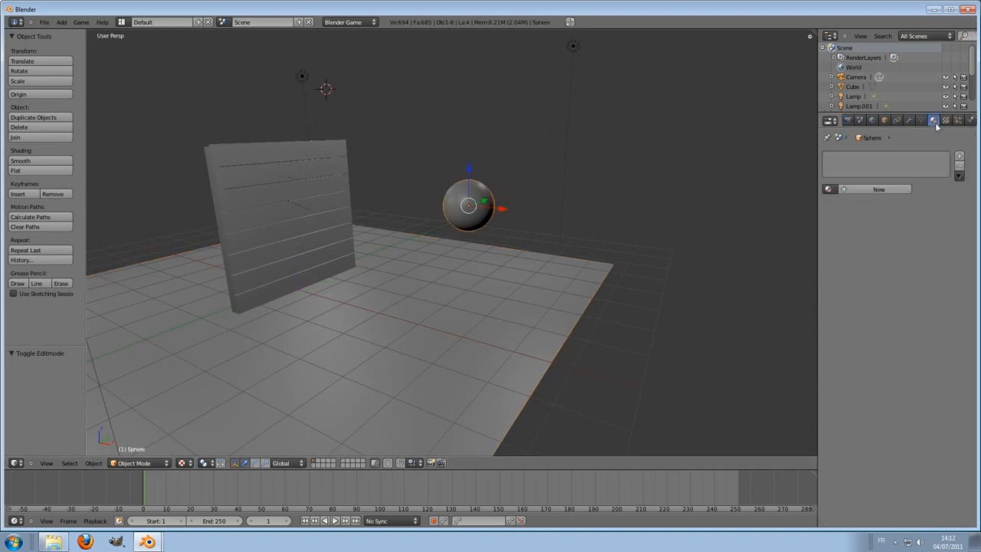
click(862, 190)
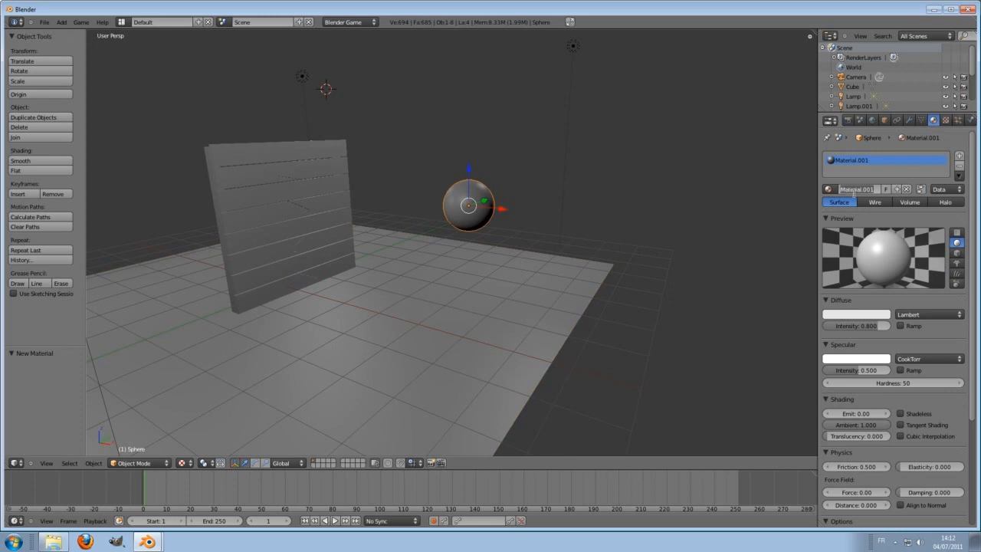
text(mir)
key(Return)
click(836, 307)
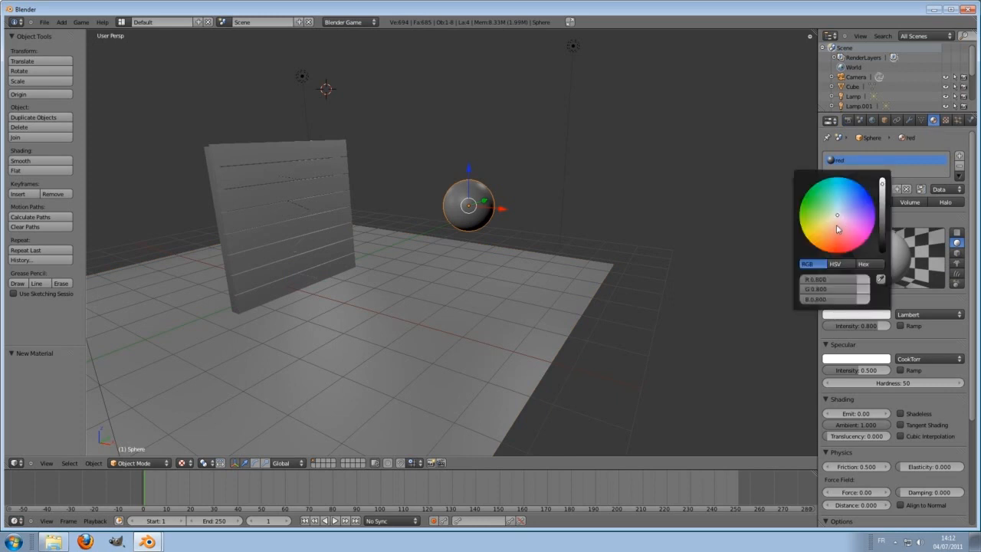
drag(837, 226, 838, 263)
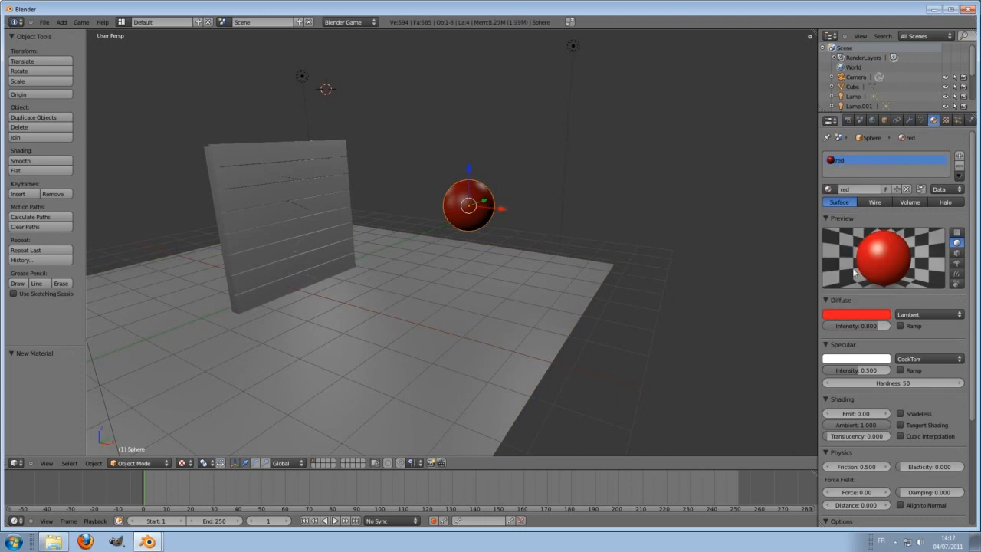
- Add a new material to the ground plane
middle_drag(314, 219, 449, 209)
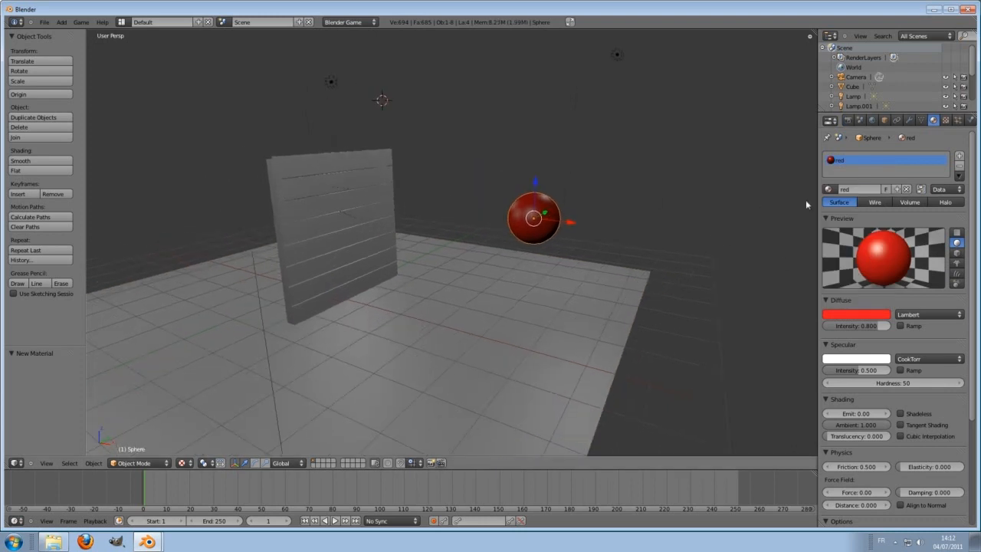
right_click(371, 166)
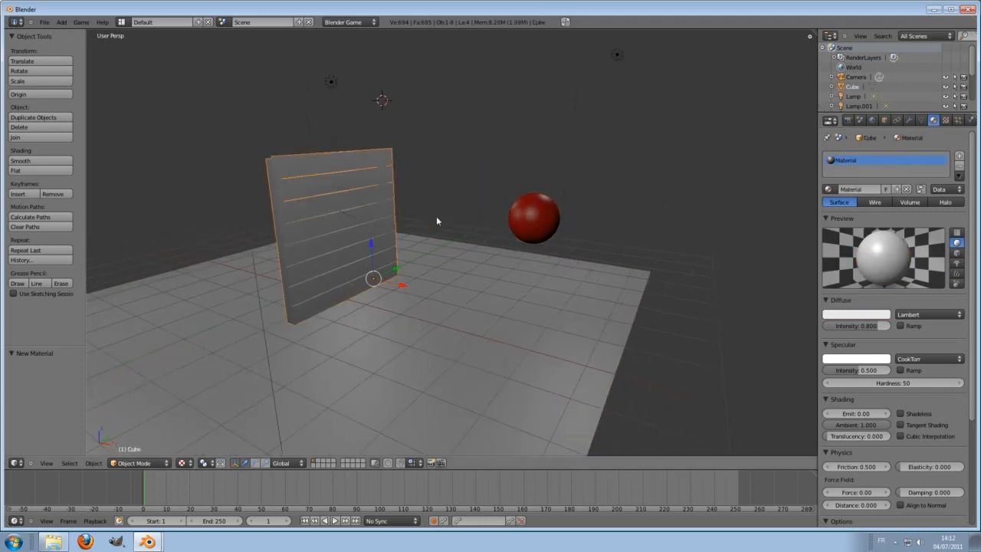
shift+middle_drag(582, 187, 572, 190)
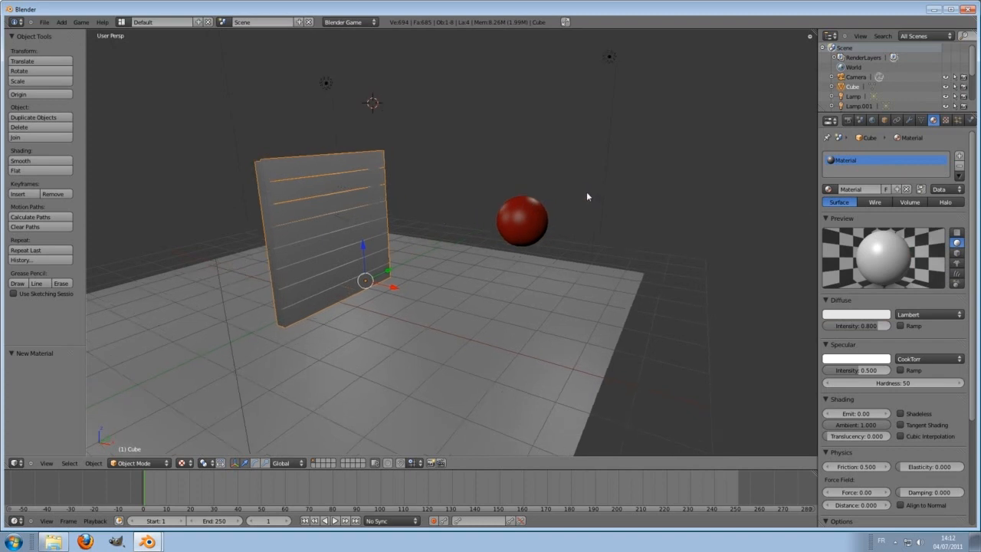
right_click(611, 304)
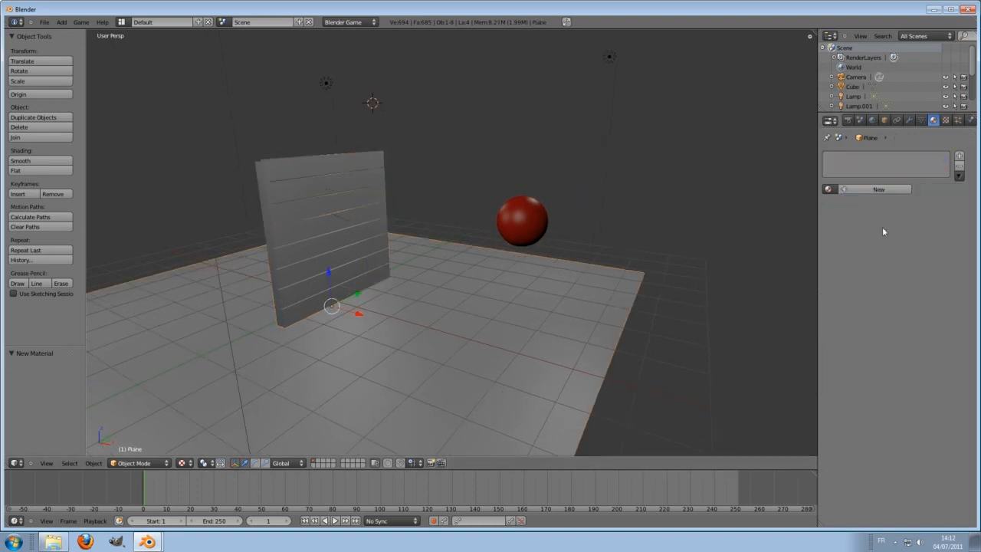
click(861, 188)
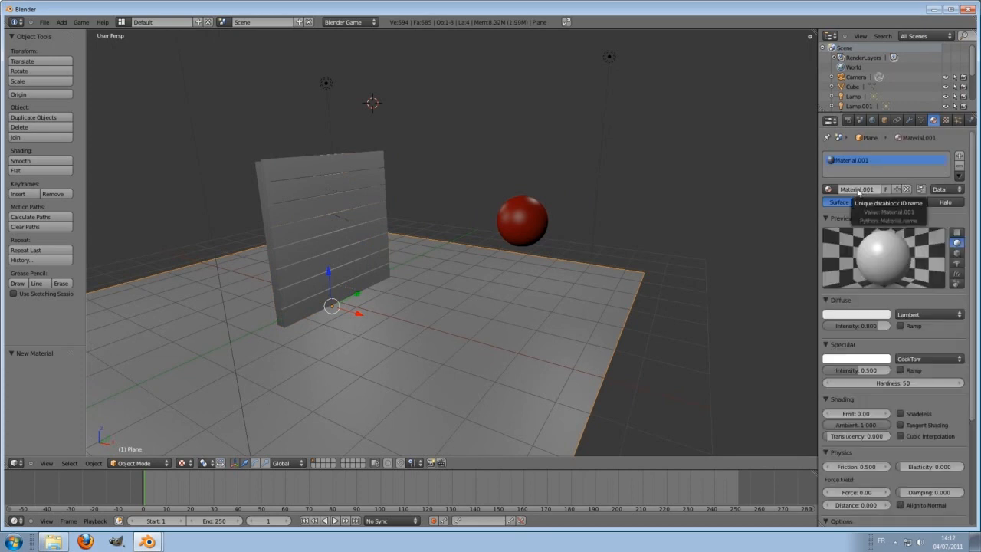
- Rename the fence's material "blue" and set its diffuse colour to a bright blue
right_click(370, 175)
click(854, 189)
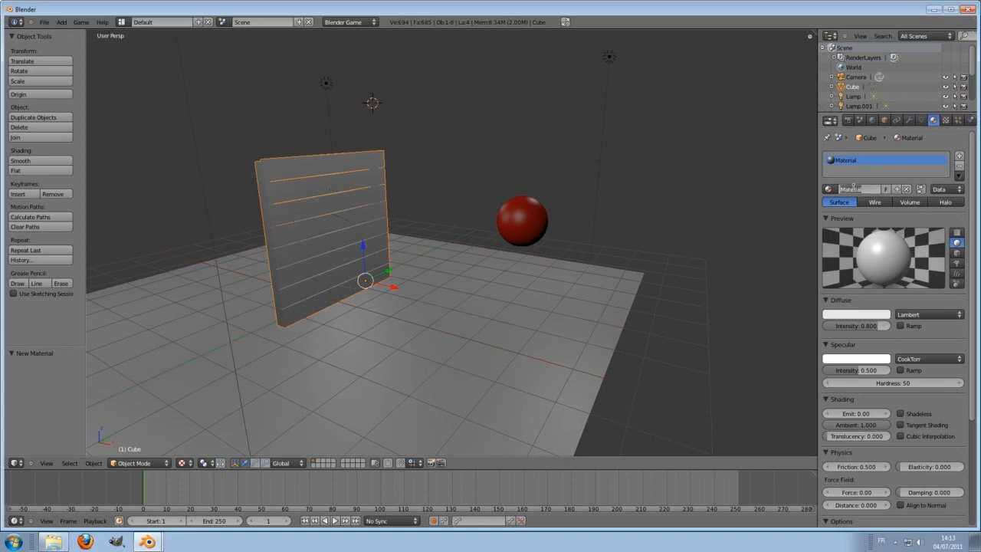
text(blue)
key(Return)
click(837, 321)
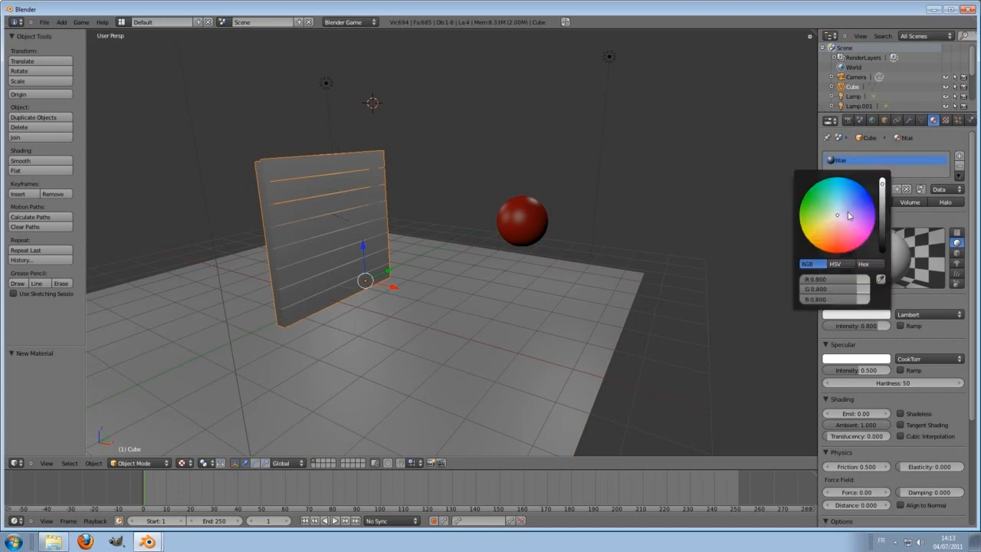
drag(848, 216, 848, 179)
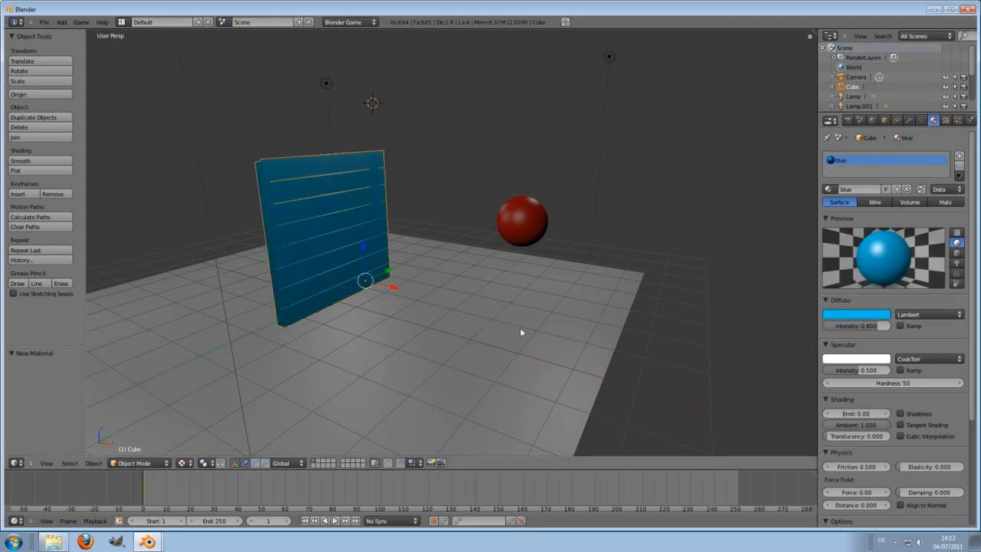
- Run the game engine with the whole scene in view to check the coloured materials on the fence and sphere
middle_drag(519, 332, 590, 348)
key(p)
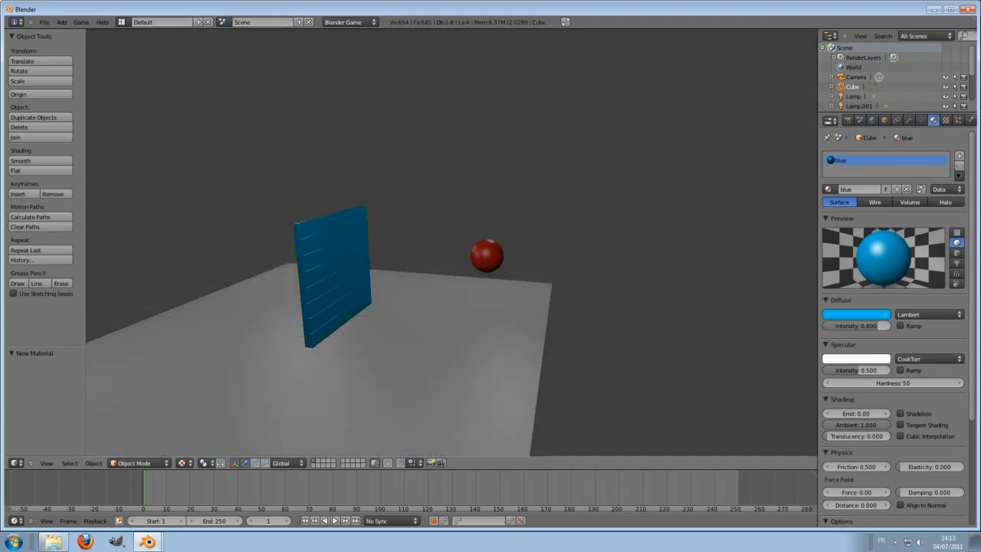
key(Escape)
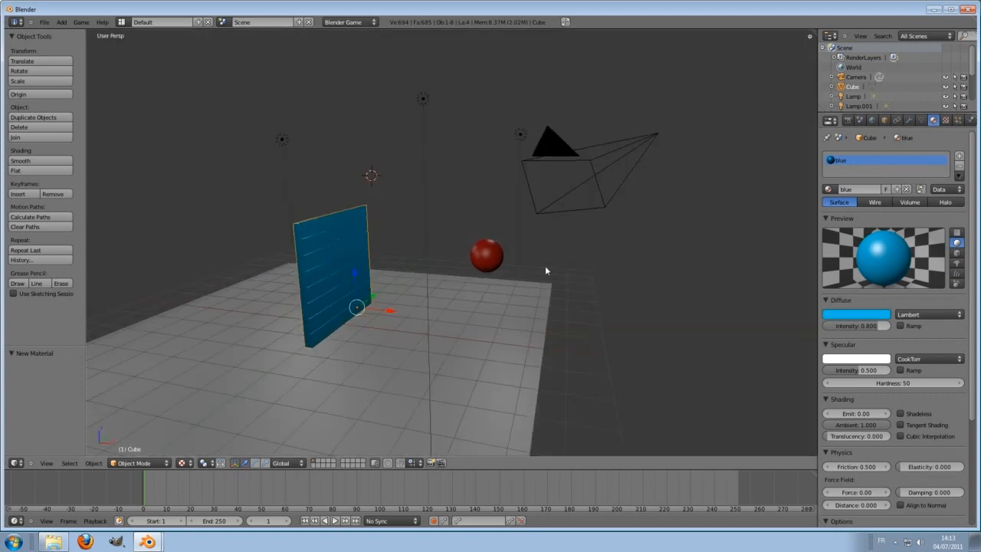
click(849, 122)
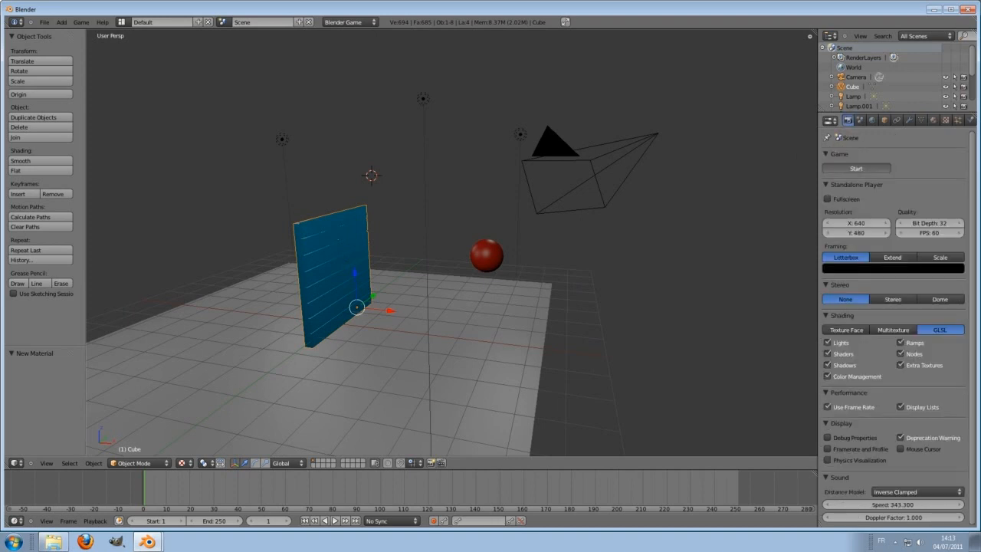
click(856, 169)
key(Escape)
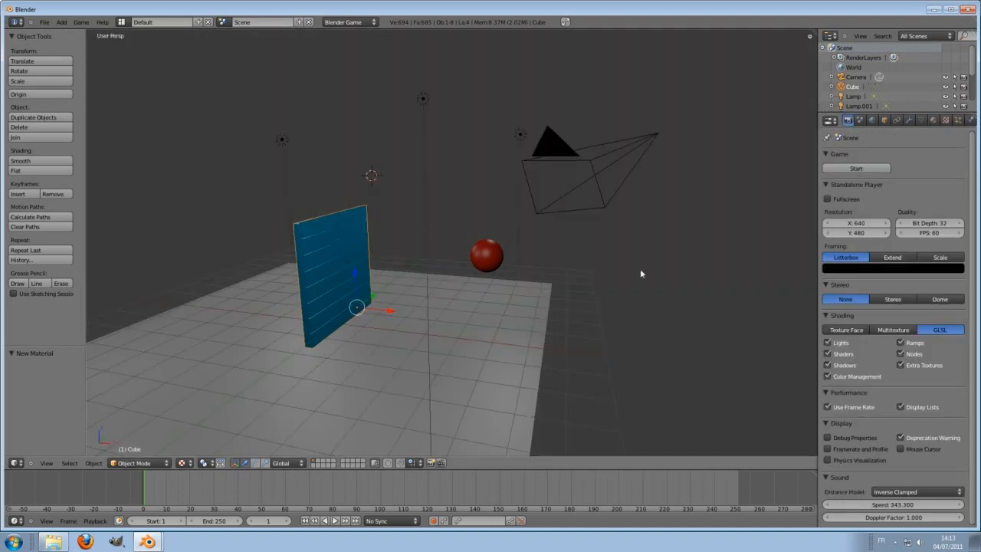
- Show the physics settings in a widened properties editor and make the sphere a Rigid Body with Sphere collision bounds
middle_drag(641, 274, 506, 244)
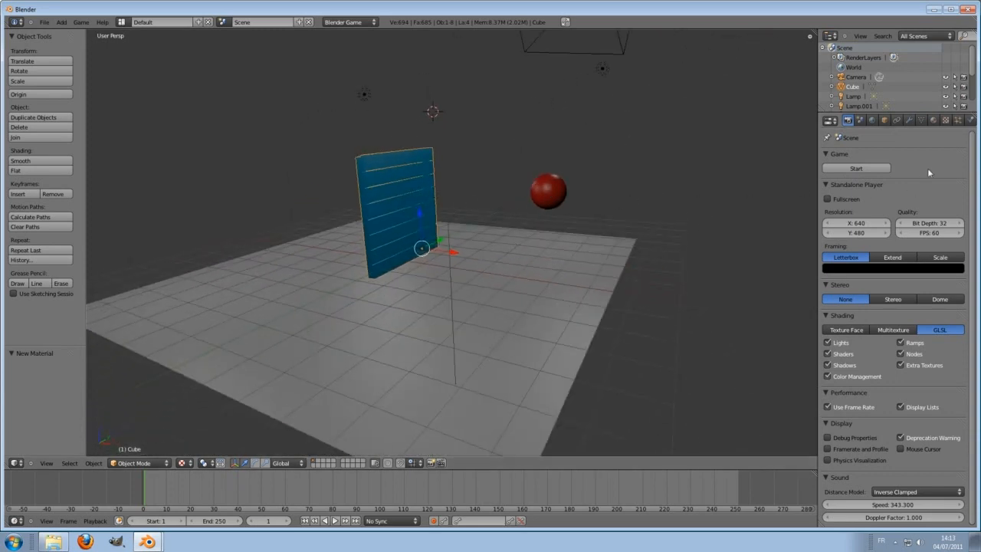
click(971, 121)
drag(818, 163, 696, 162)
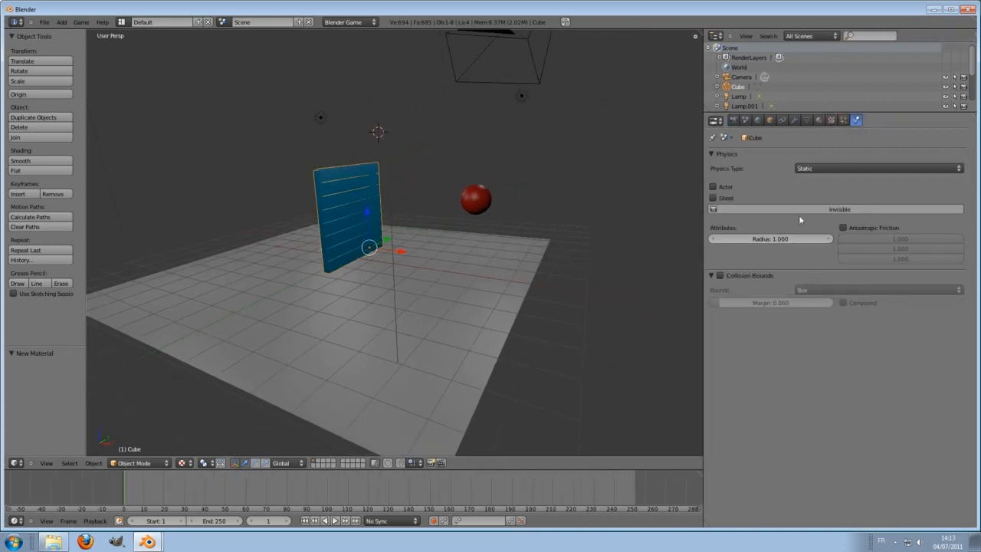
right_click(470, 201)
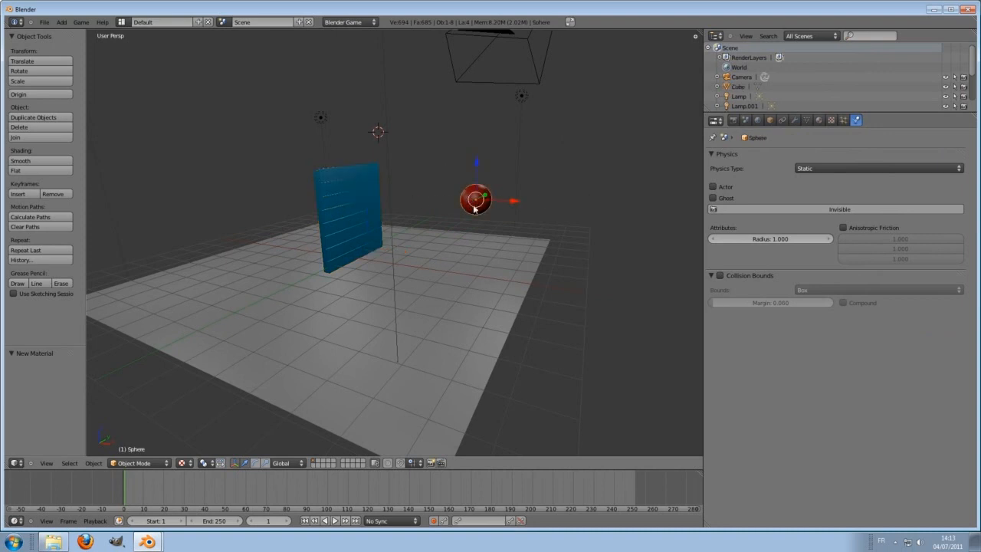
click(812, 168)
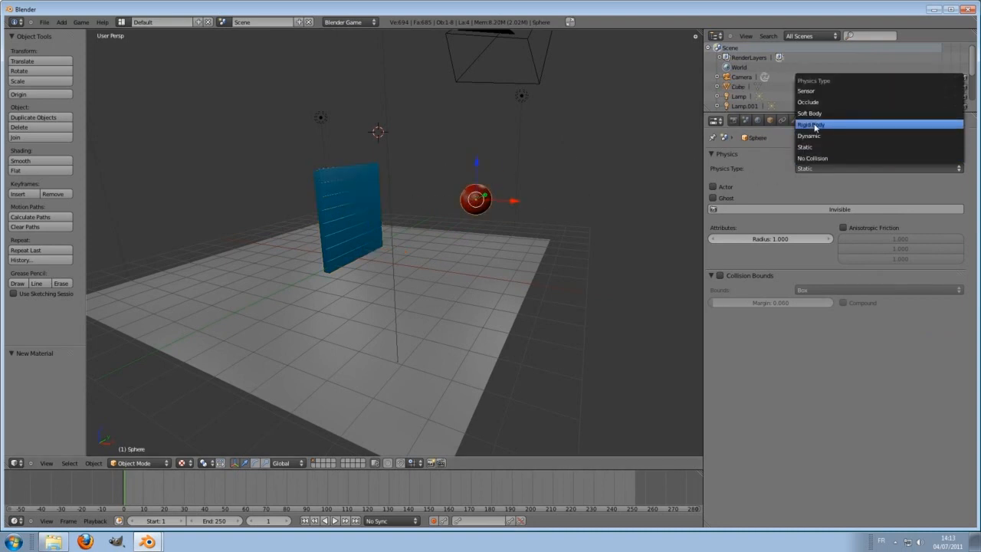
click(815, 127)
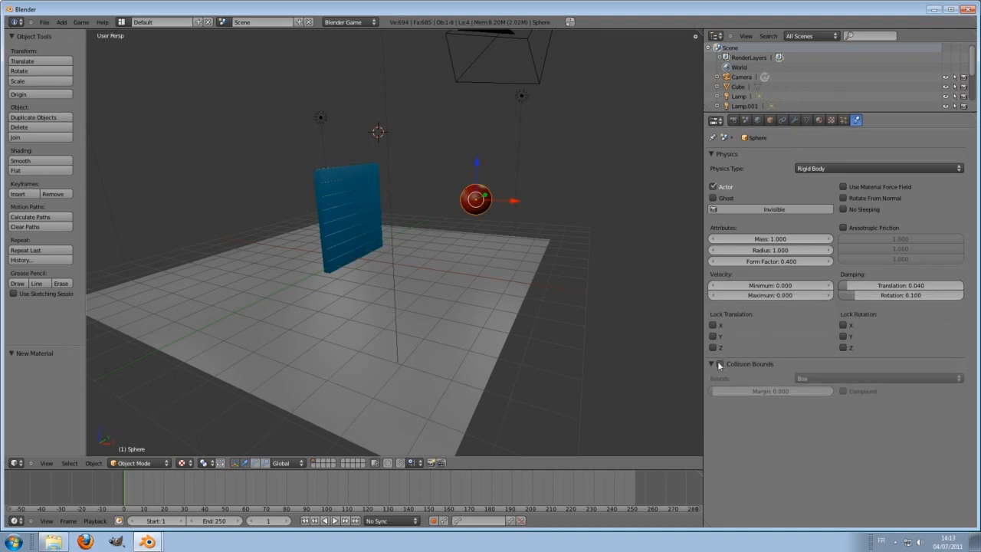
click(719, 364)
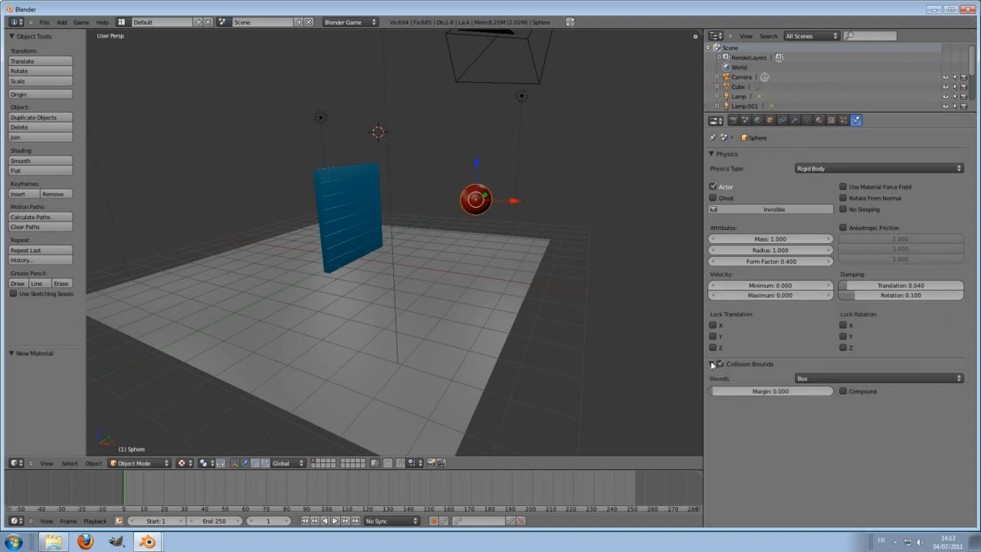
click(801, 378)
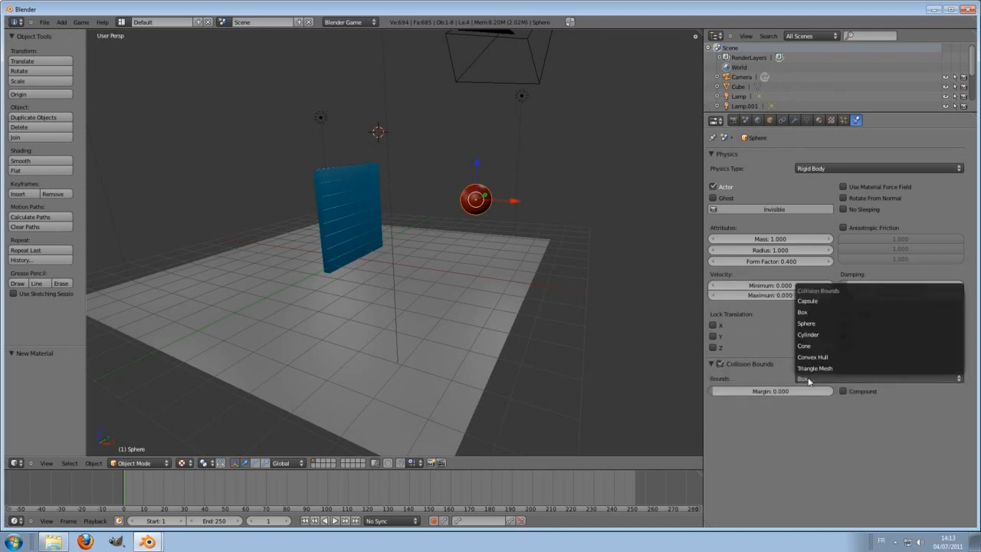
click(814, 324)
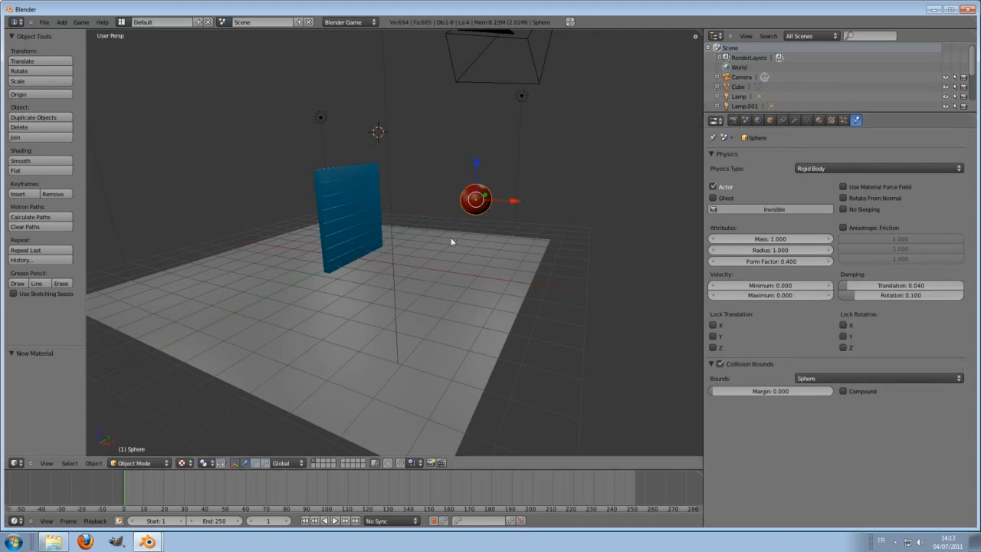
- Set the fence's physics type to Rigid Body and enable collision bounds of type Convex Hull
scroll(451, 237, up, 3)
right_click(334, 152)
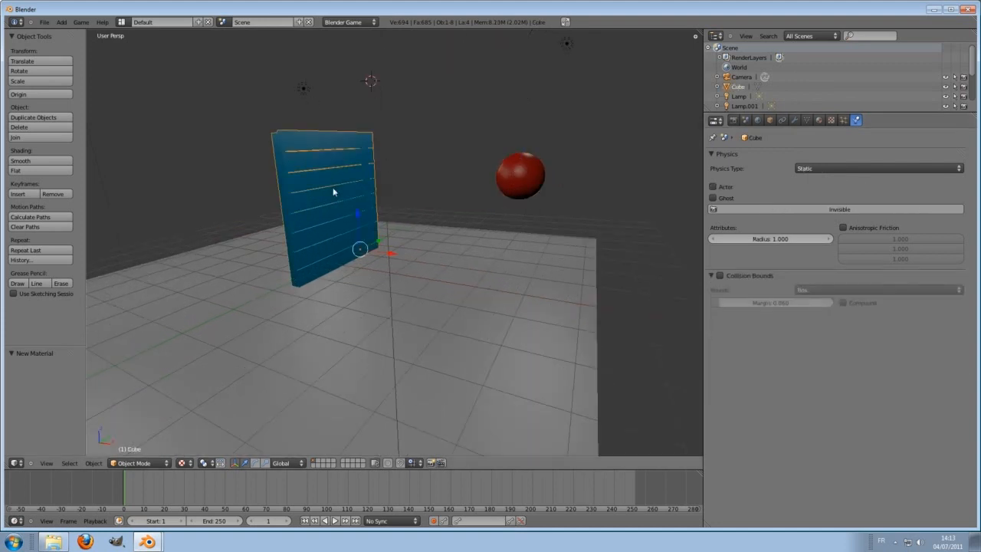
click(813, 166)
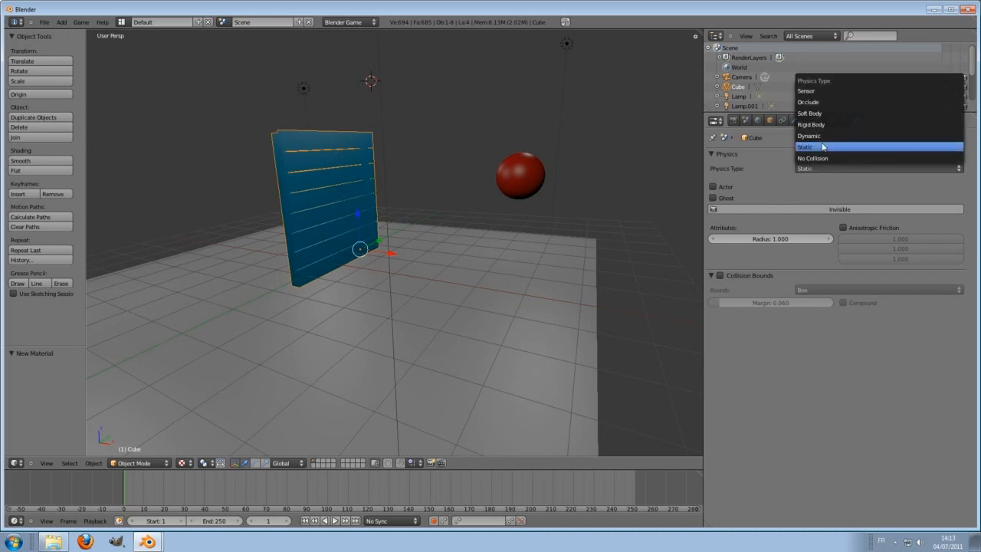
click(812, 124)
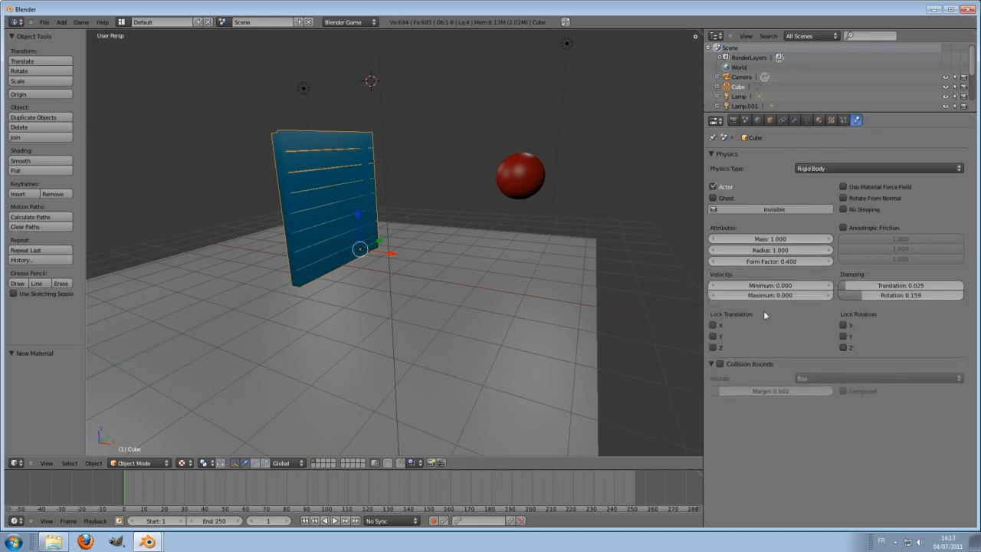
click(719, 364)
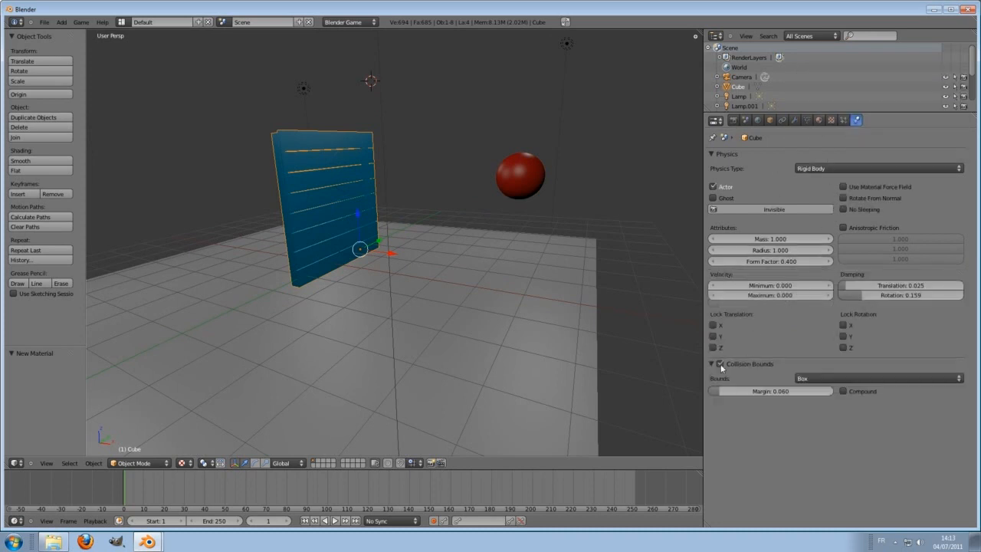
click(825, 379)
click(828, 367)
- Run the game engine to test how the fence and sphere fall onto the ground
middle_drag(493, 217, 626, 266)
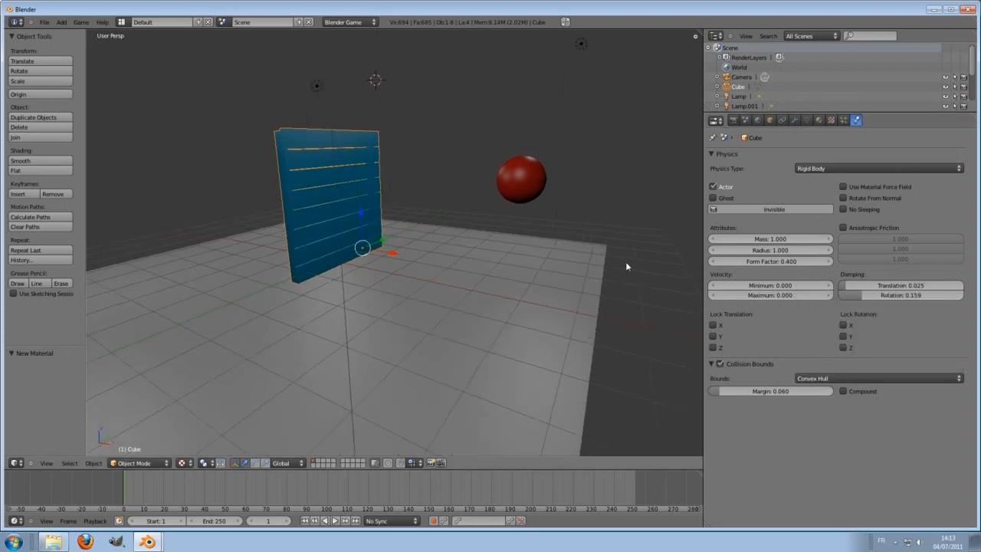
key(p)
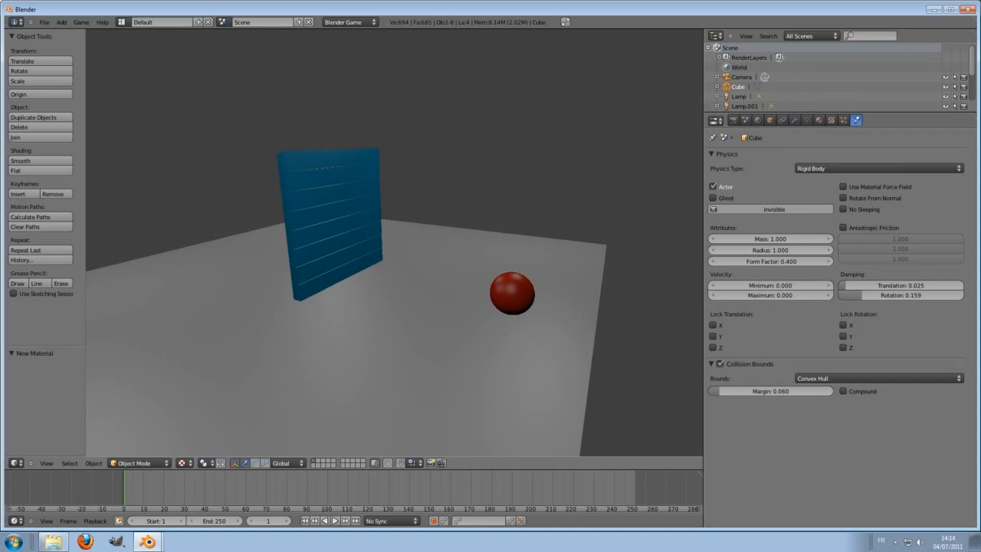
key(Escape)
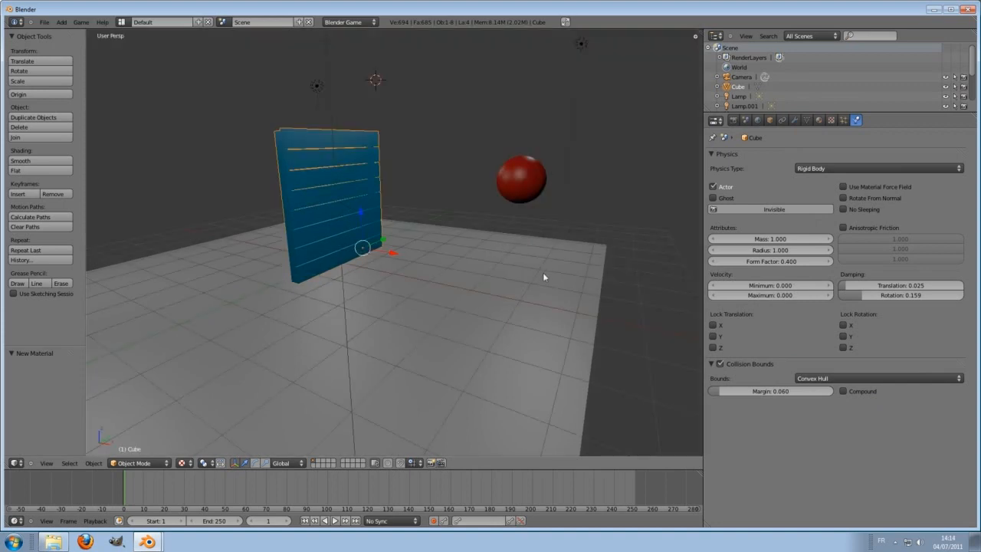
- Narrow the properties editor, enlarge the timeline area and turn it into a Logic Editor showing sensors, controllers and actuators
middle_drag(543, 277, 566, 271)
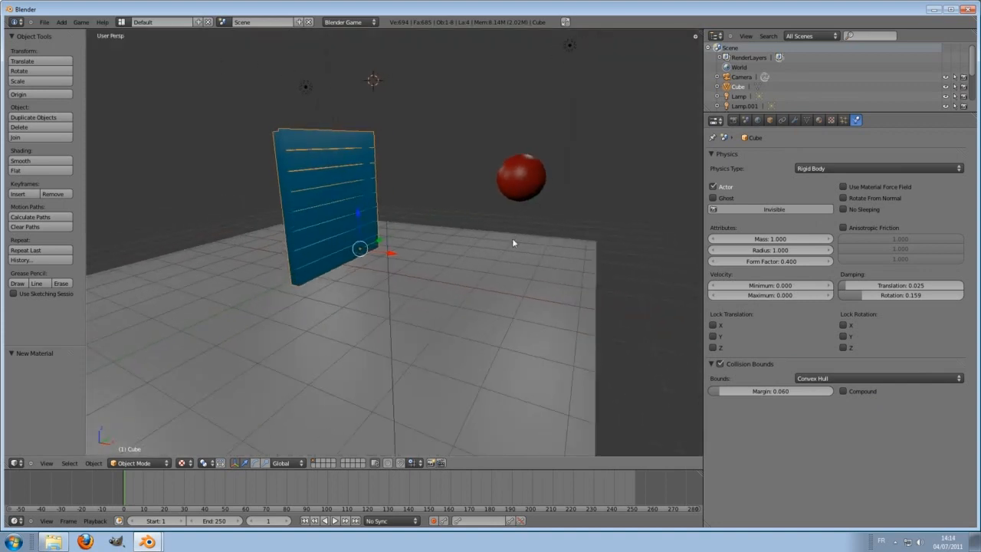
scroll(513, 241, down, 1)
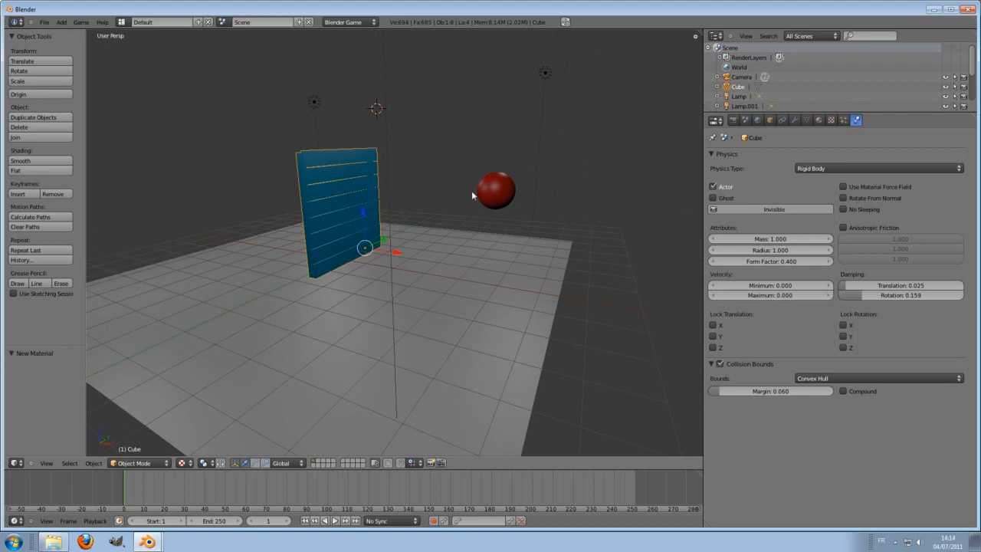
scroll(492, 191, up, 2)
shift+middle_drag(463, 179, 473, 207)
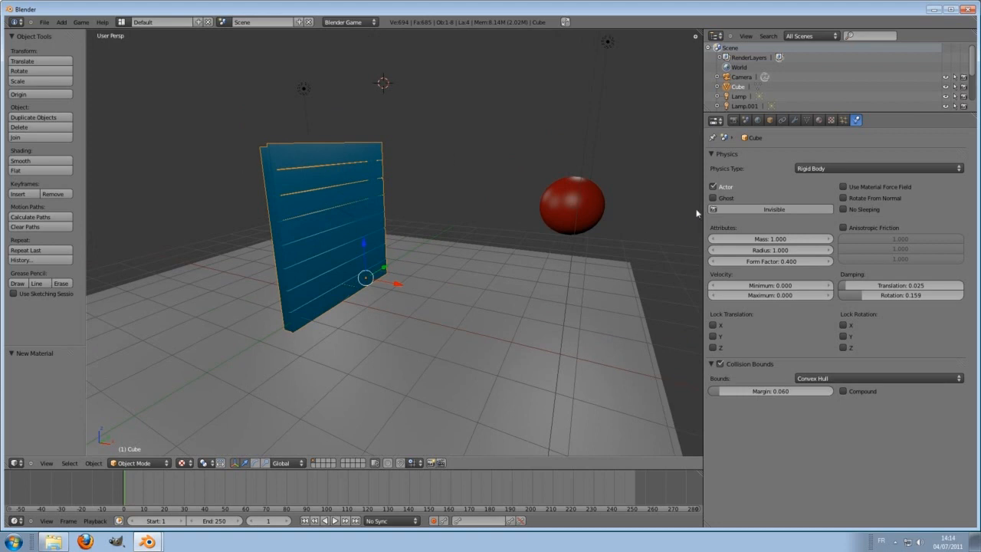
drag(700, 209, 762, 215)
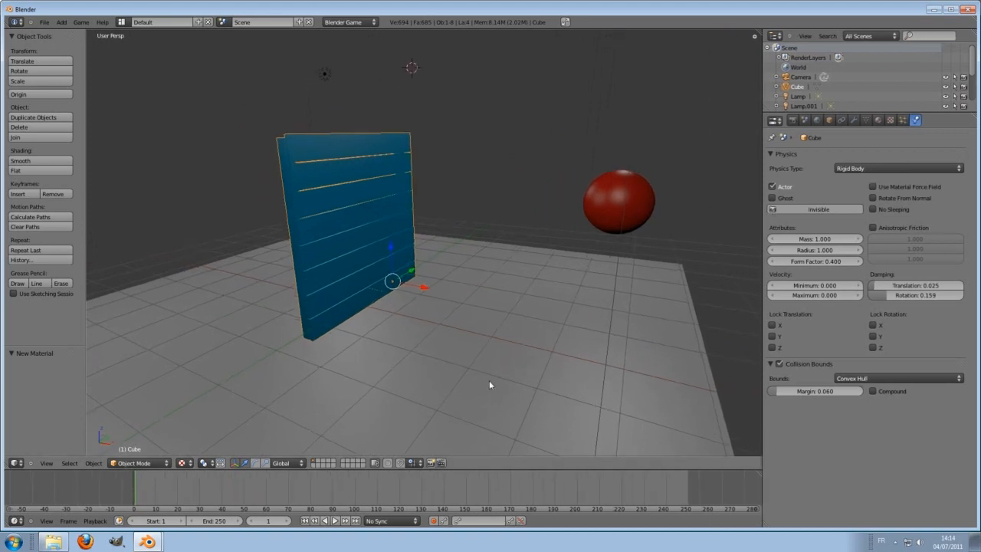
drag(477, 470, 400, 375)
click(14, 520)
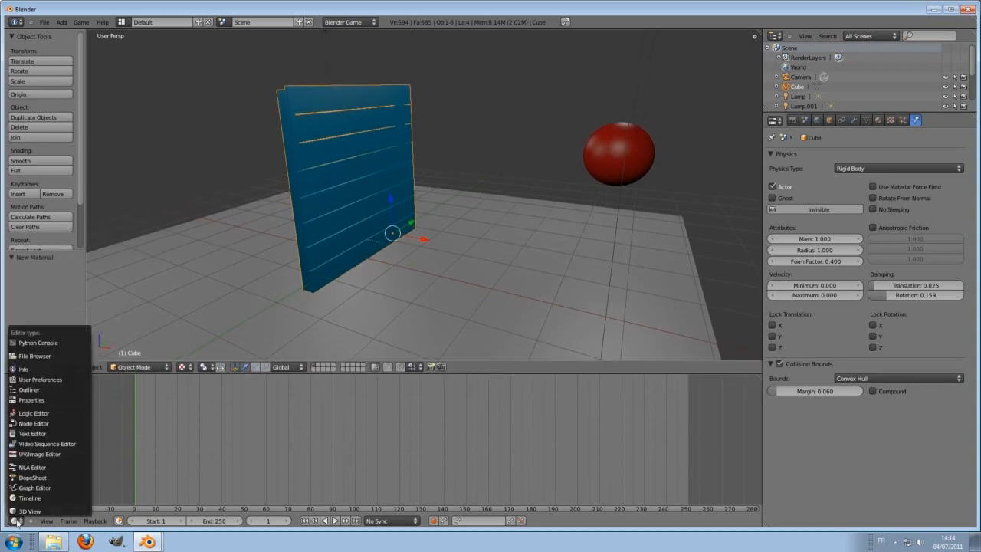
click(34, 413)
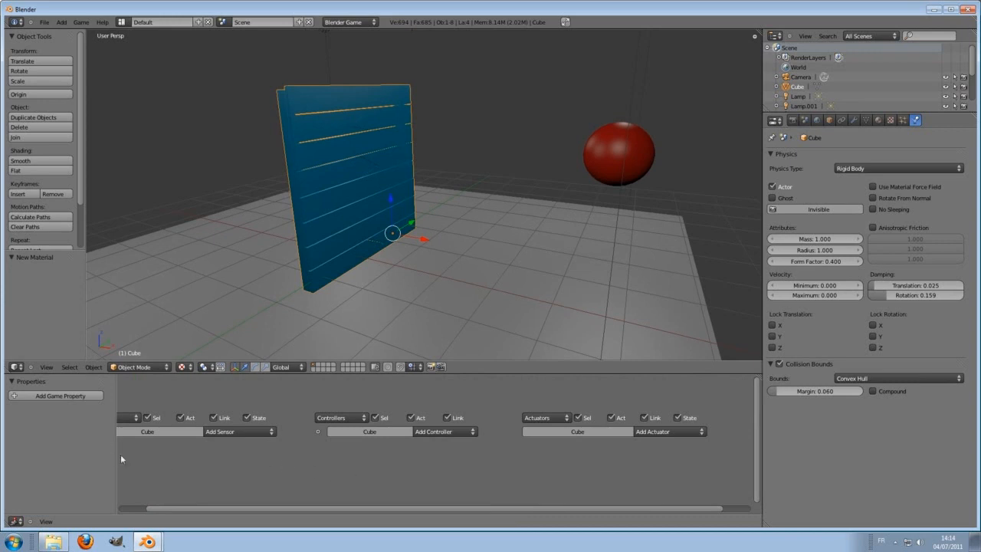
scroll(295, 473, down, 2)
middle_drag(323, 473, 332, 448)
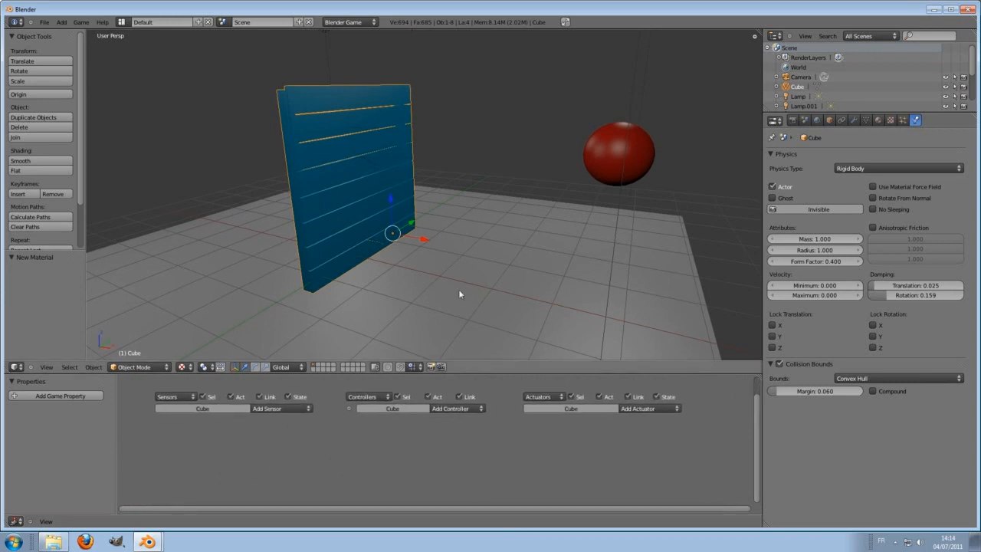
- Give the sphere an Always sensor and a Motion actuator, and link them through an And controller
right_click(605, 166)
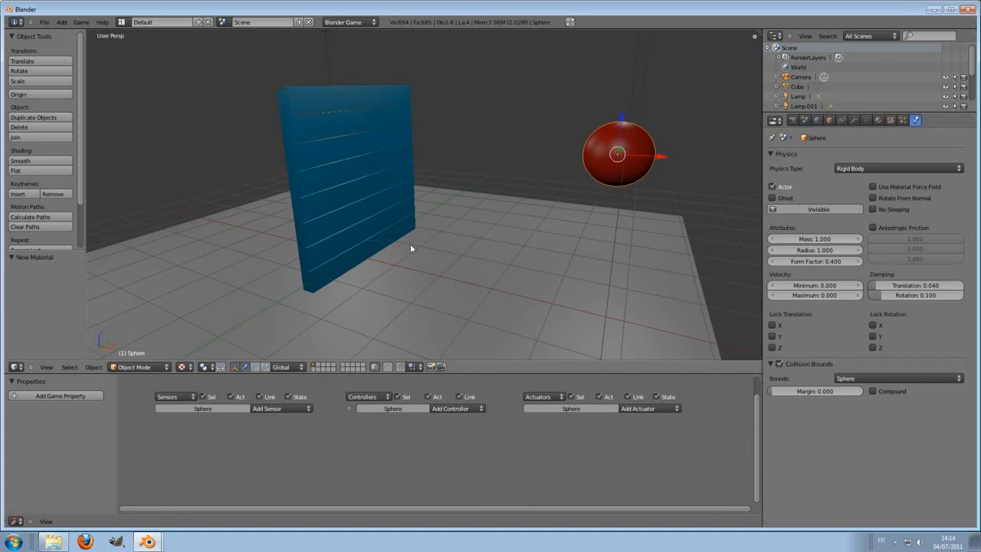
click(269, 407)
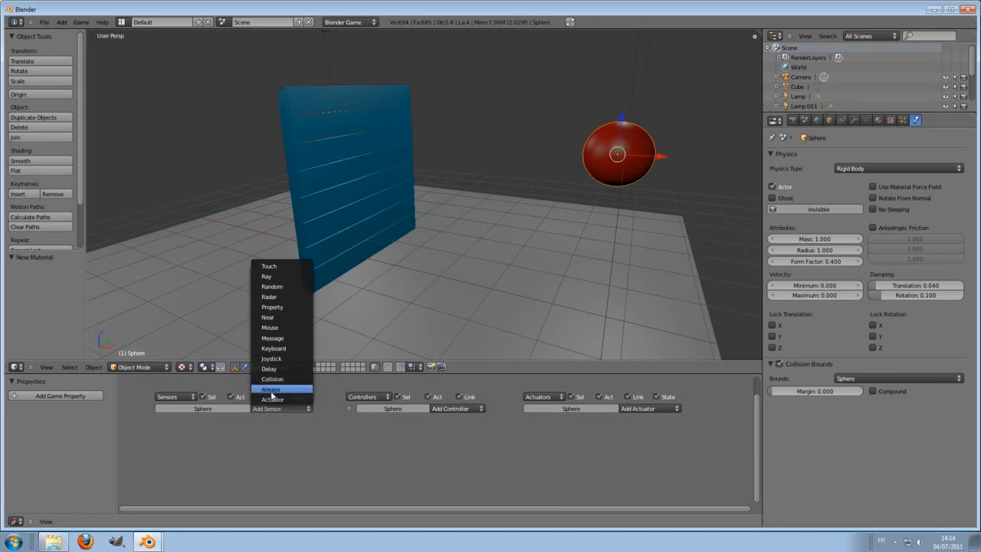
click(272, 394)
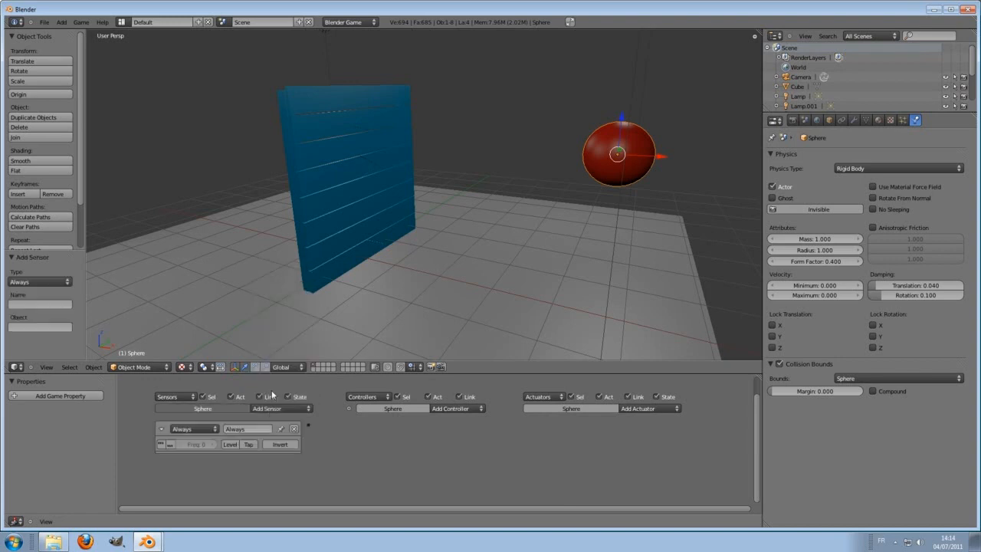
click(644, 409)
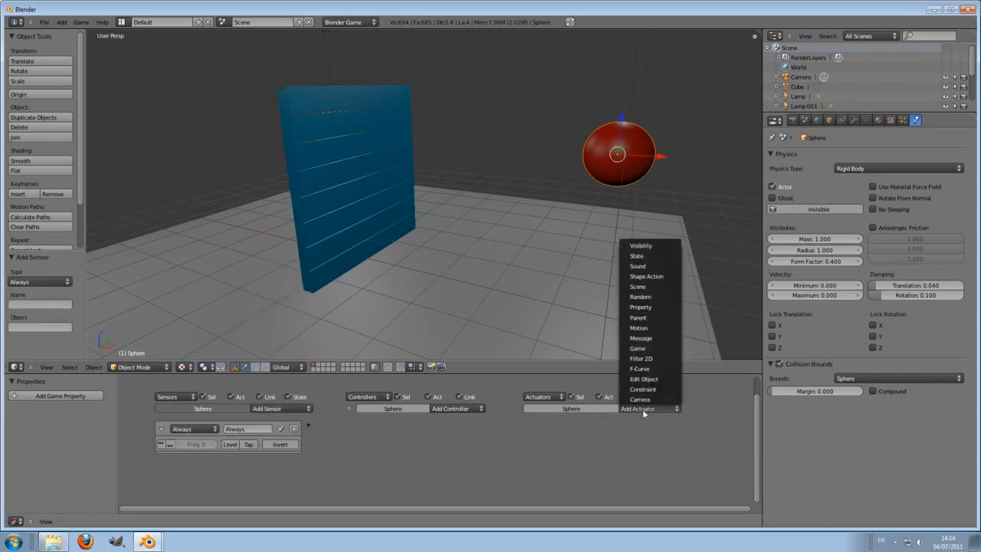
click(652, 327)
scroll(481, 439, down, 2)
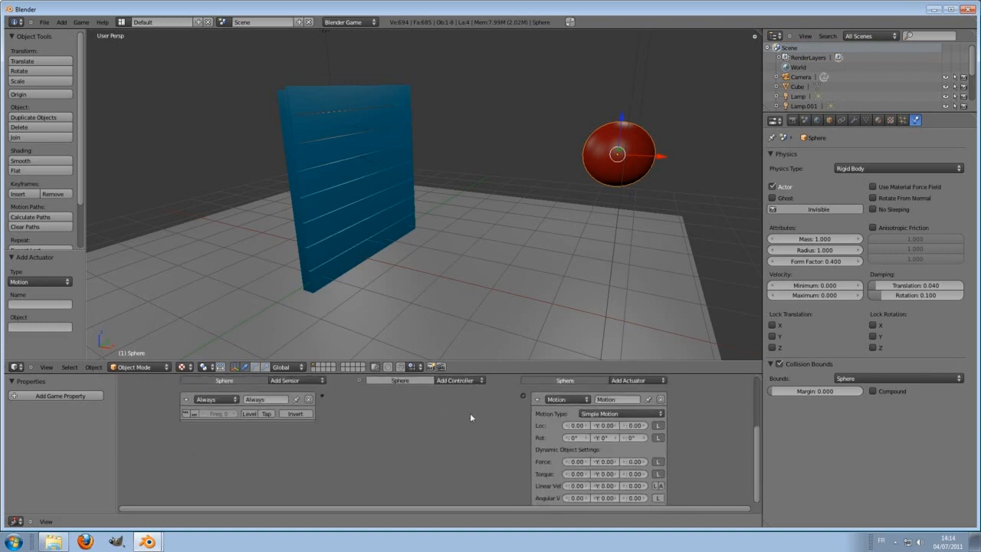
drag(325, 397, 523, 393)
middle_drag(502, 468, 519, 419)
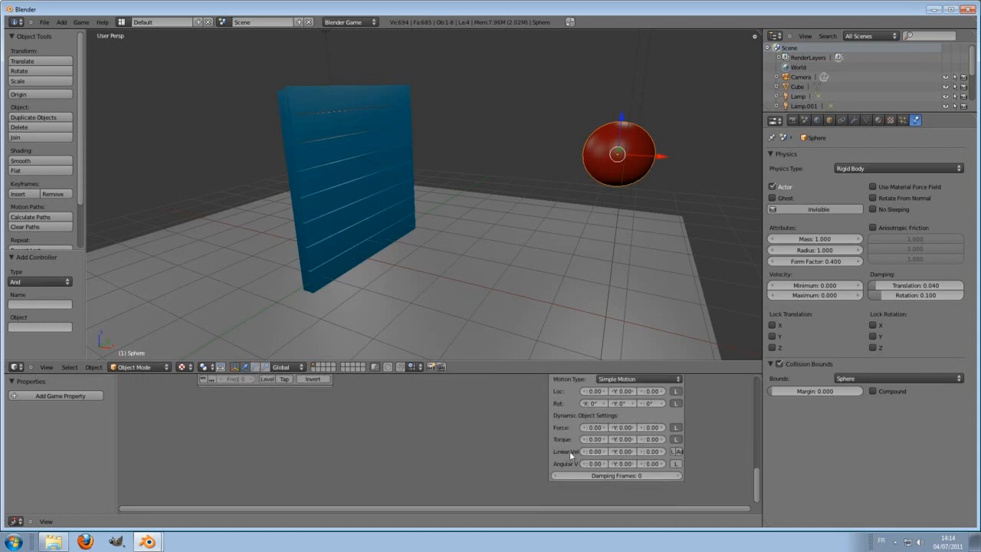
- Set the sphere's Motion actuator linear velocity to 10 on X and test the throw in the game engine
scroll(569, 450, up, 1)
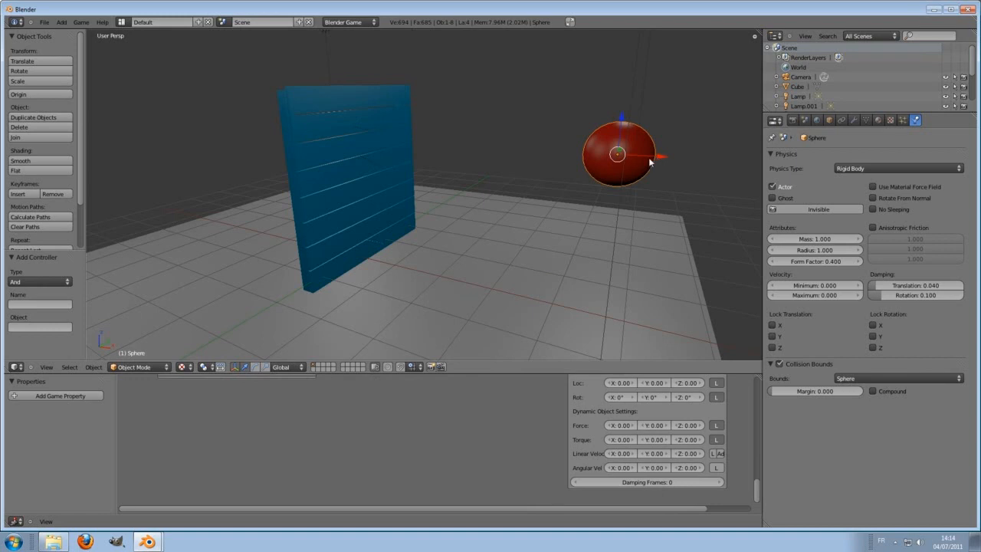
middle_drag(555, 179, 612, 190)
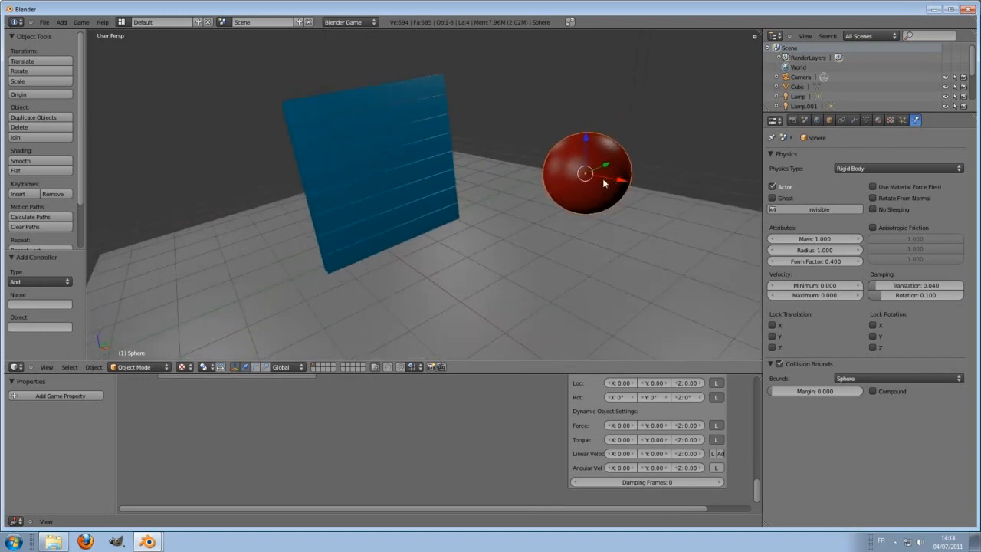
middle_drag(554, 235, 452, 313)
middle_drag(526, 421, 496, 436)
scroll(465, 438, down, 2)
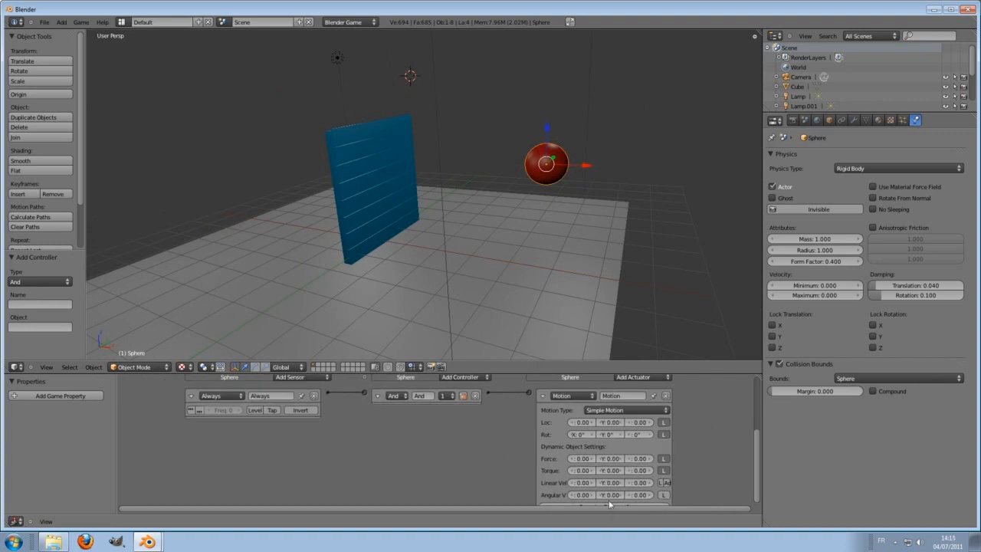
click(577, 483)
text(10)
key(Return)
key(p)
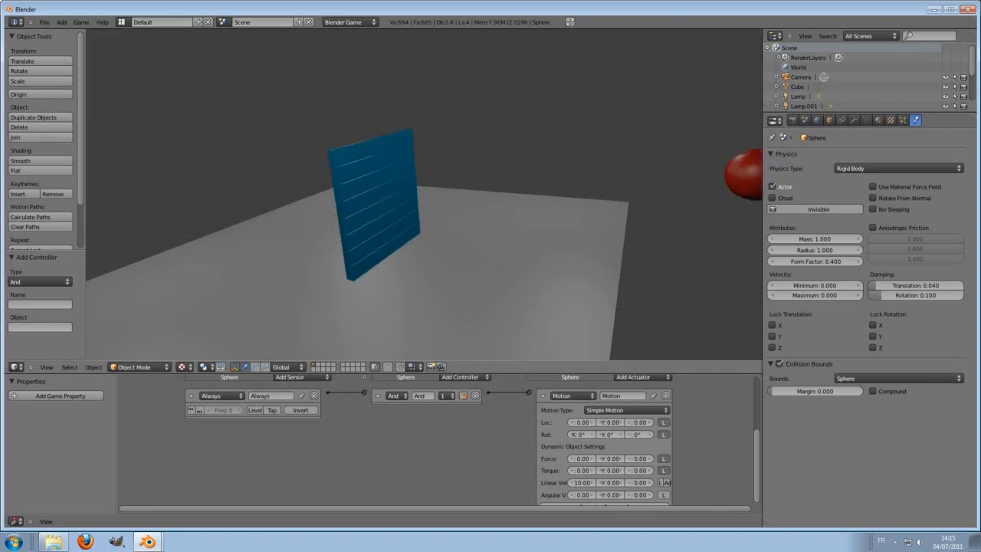
key(Escape)
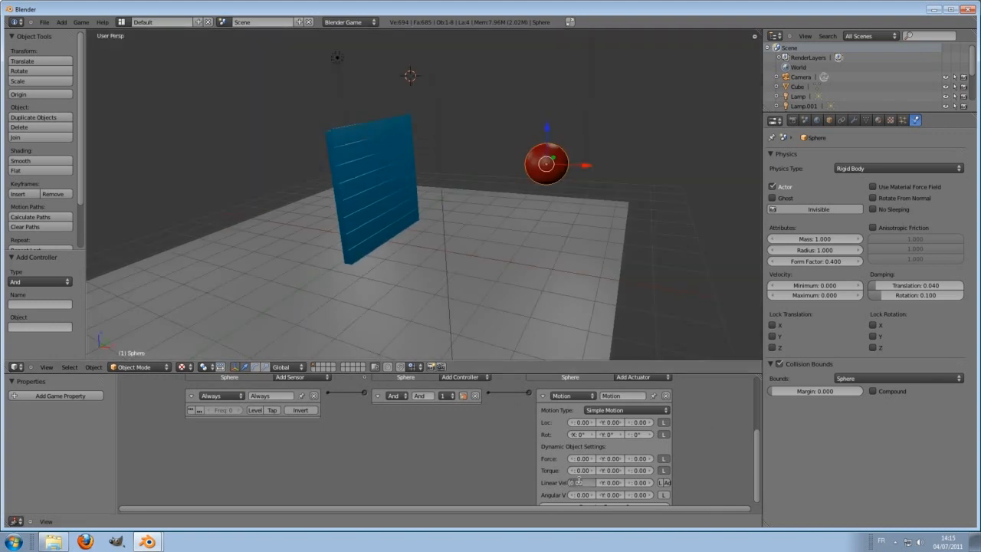
- Set the sphere's linear velocity to -10 on X and run the game engine to test its flight towards the fence
text(-10)
key(Return)
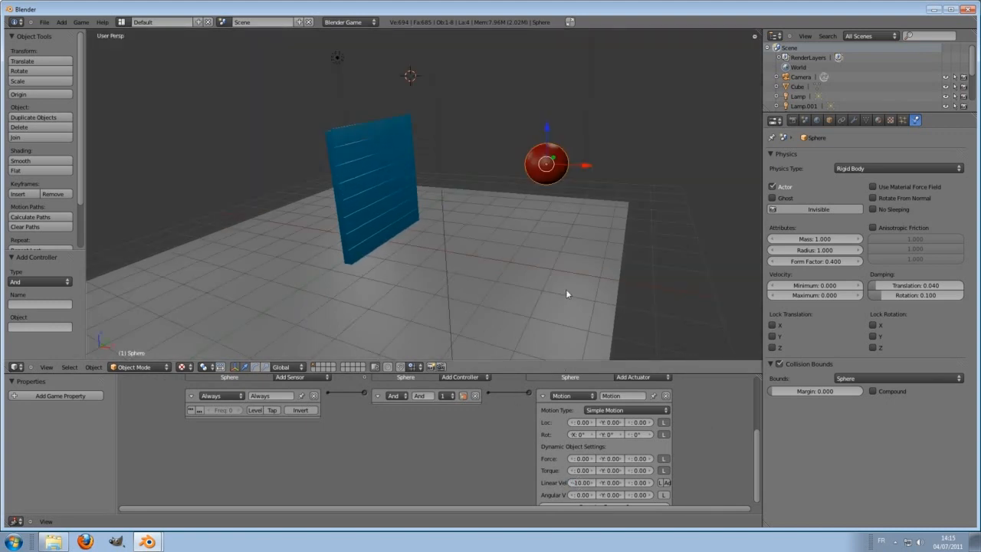
key(p)
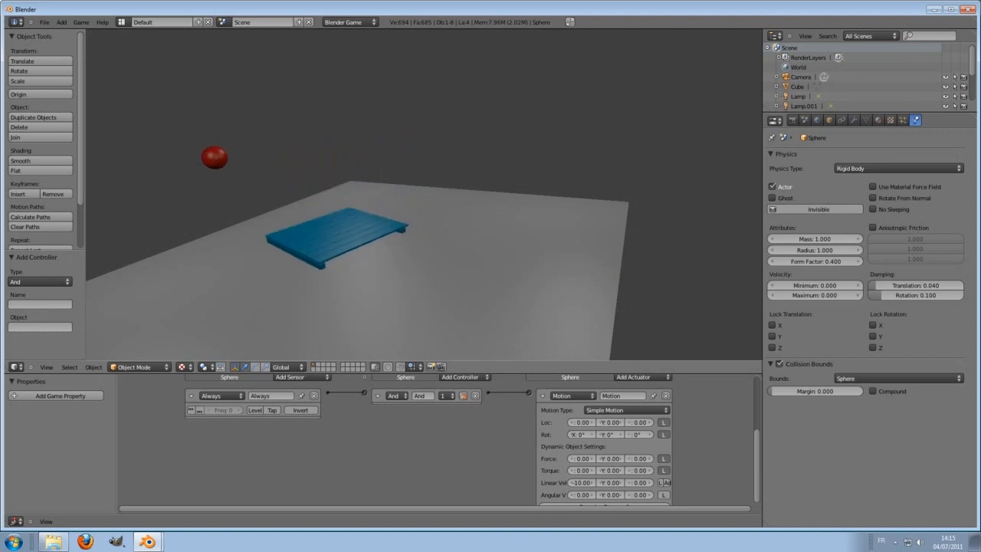
key(Escape)
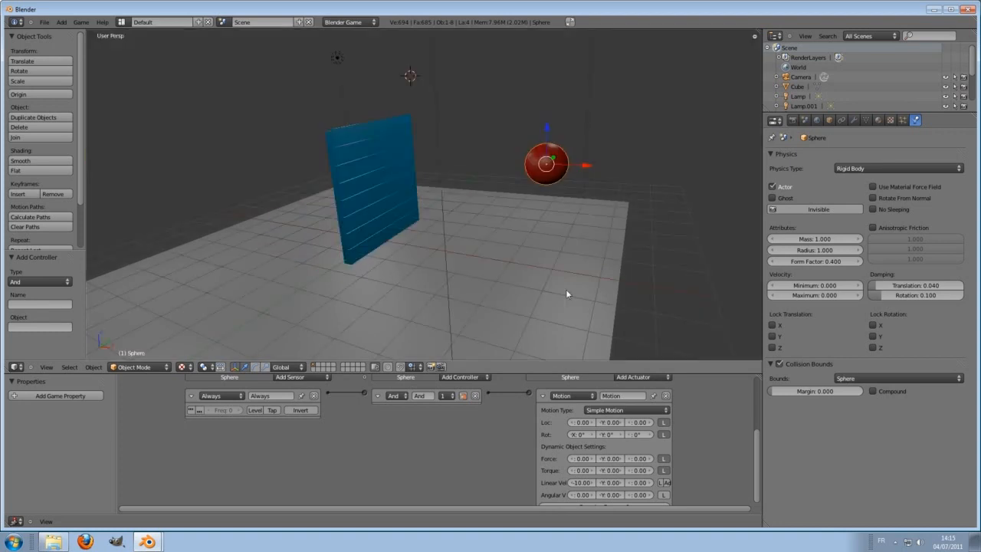
- Enable Tap on the sphere's Always sensor and test the throw in the game engine
middle_drag(660, 295, 651, 301)
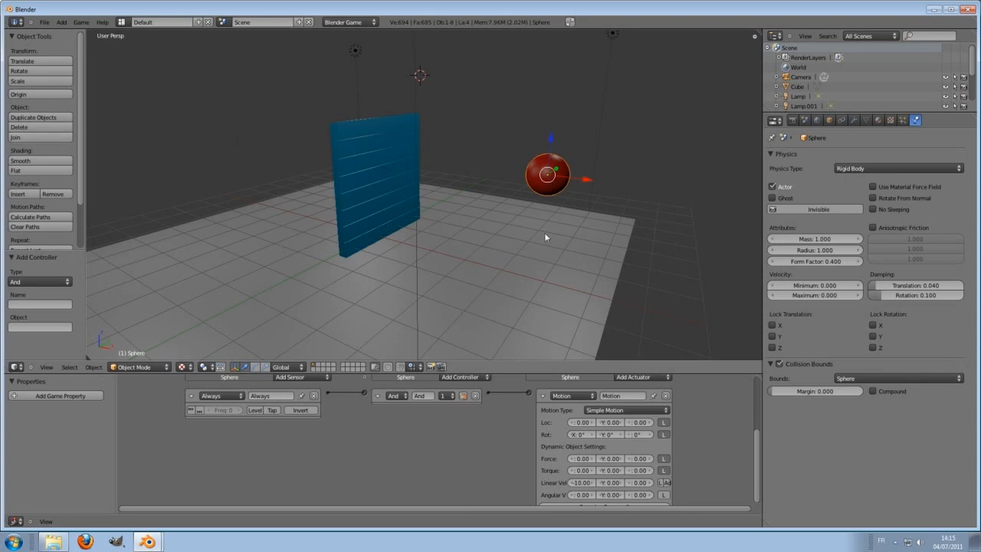
click(273, 411)
key(p)
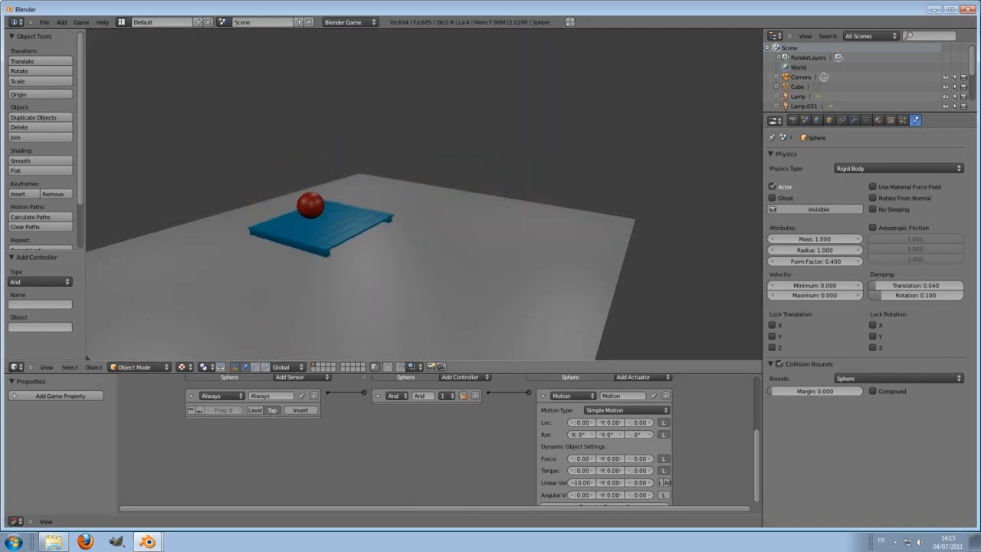
key(Escape)
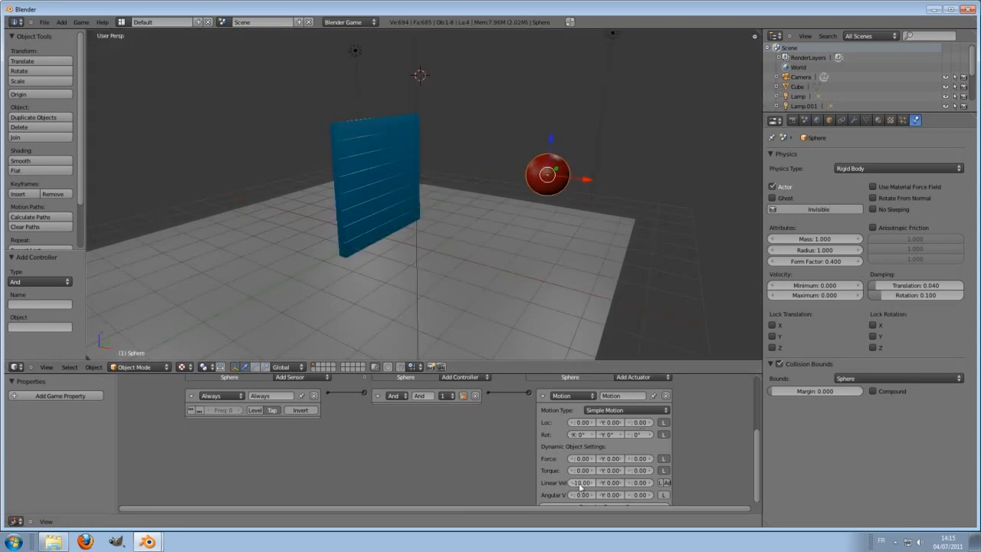
- Set the sphere's linear velocity to -14 on X and run the game engine to test the stronger throw
scroll(720, 465, down, 1)
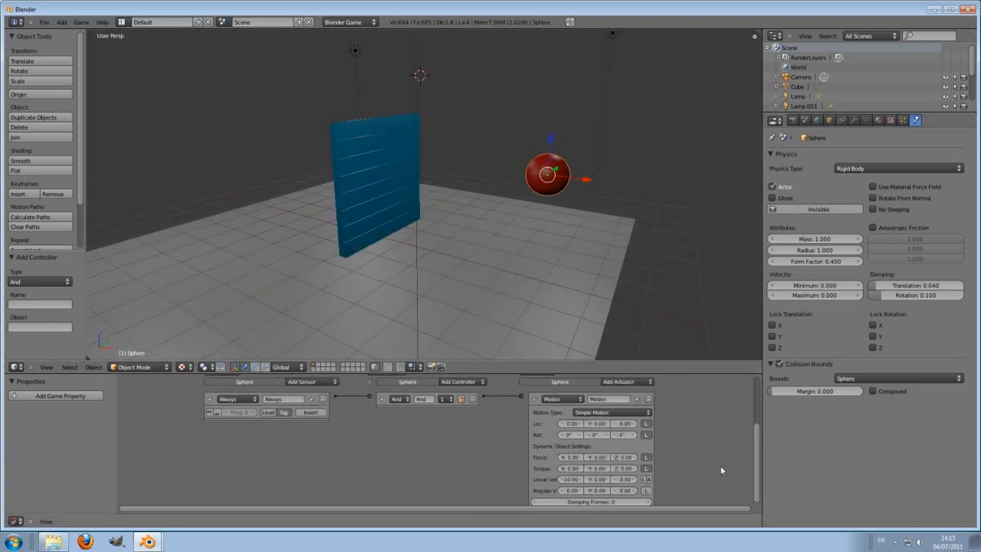
click(567, 479)
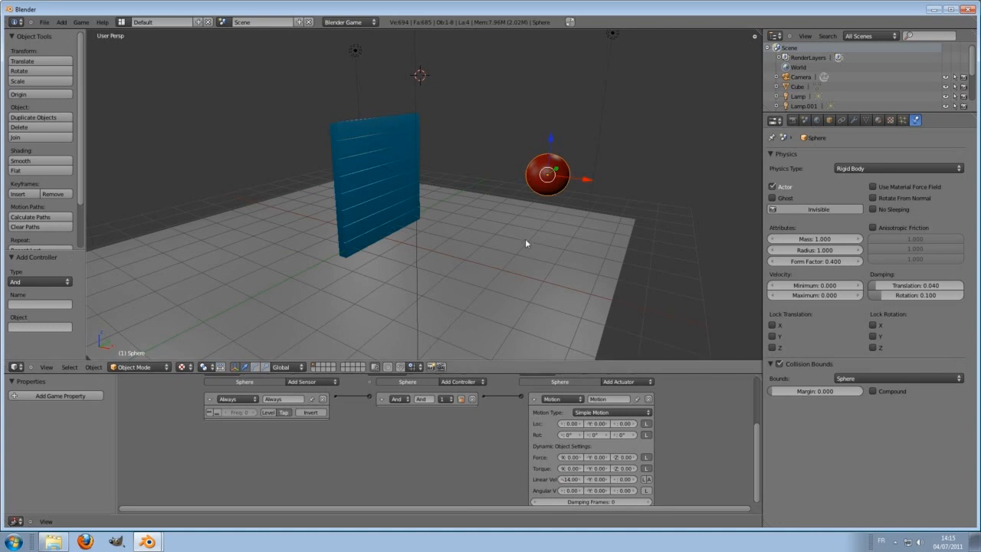
key(p)
key(Escape)
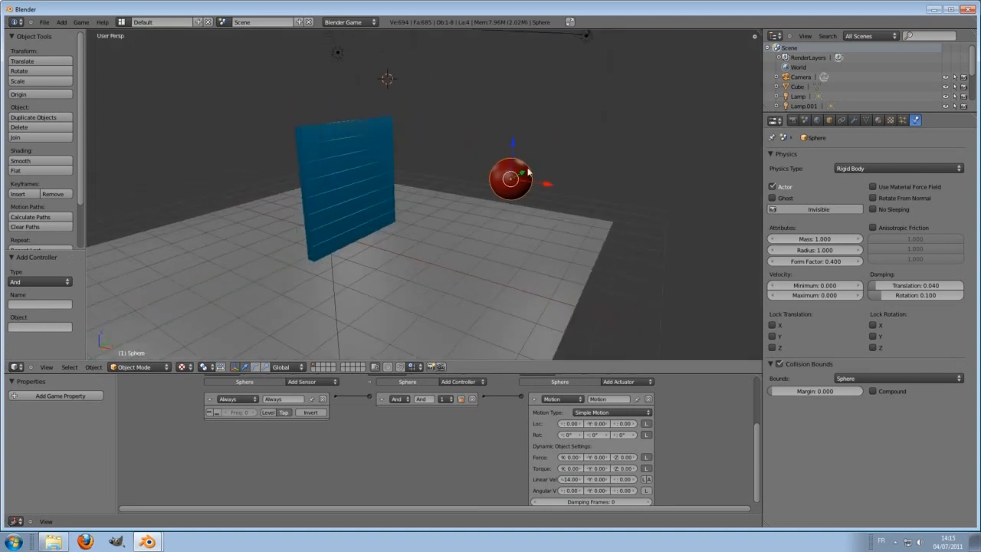
- Select the plank fence and add an Always sensor to its game logic
click(304, 382)
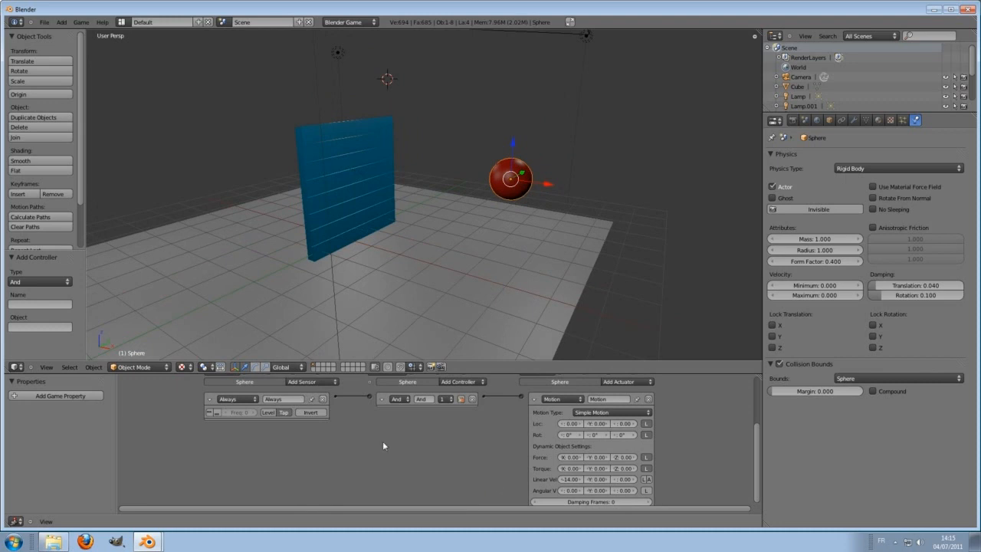
scroll(475, 444, down, 3)
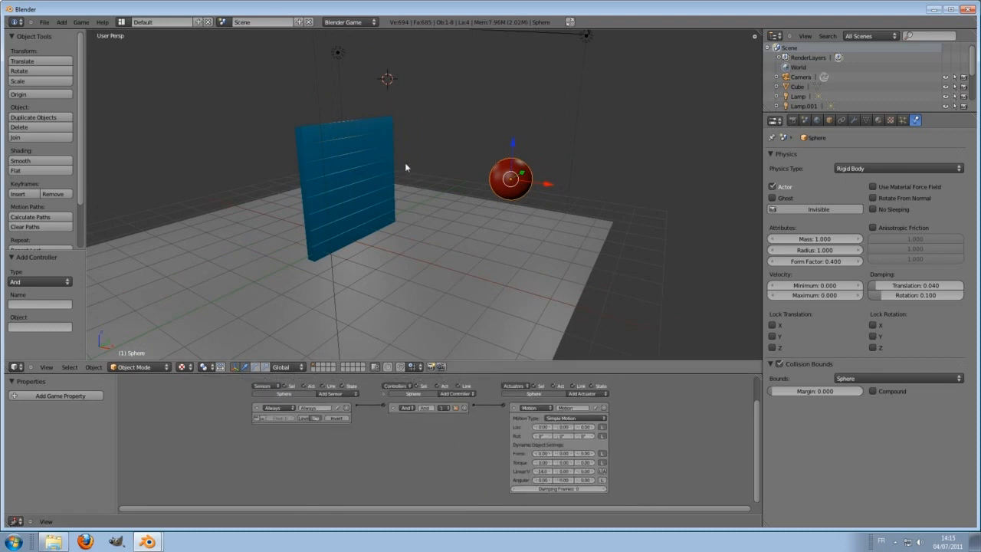
right_click(386, 145)
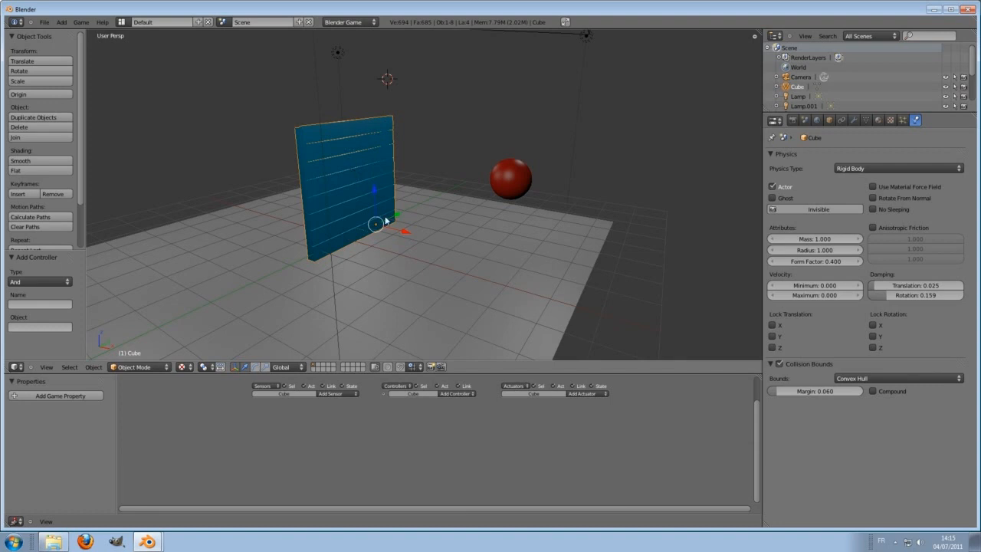
shift+middle_drag(470, 250, 445, 259)
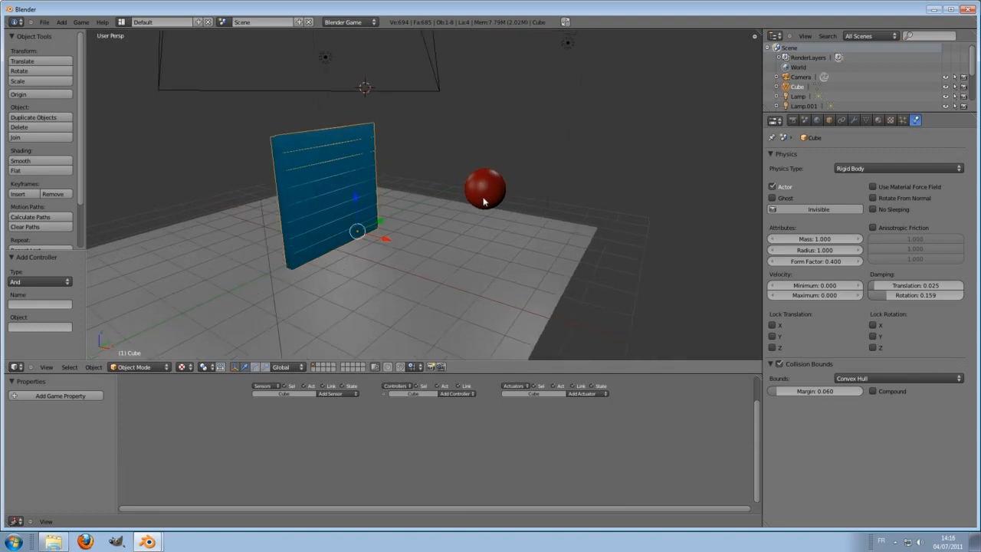
middle_drag(383, 222, 373, 253)
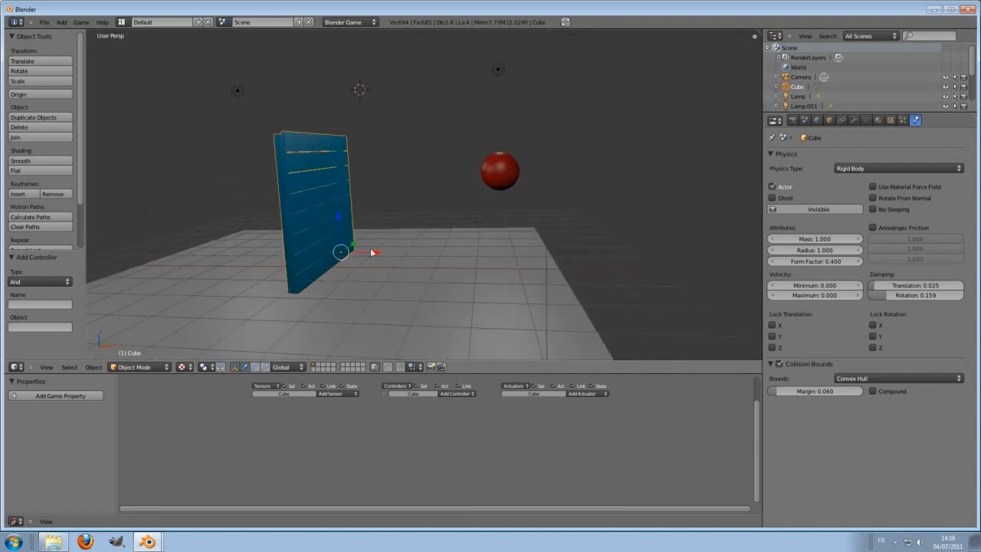
click(329, 393)
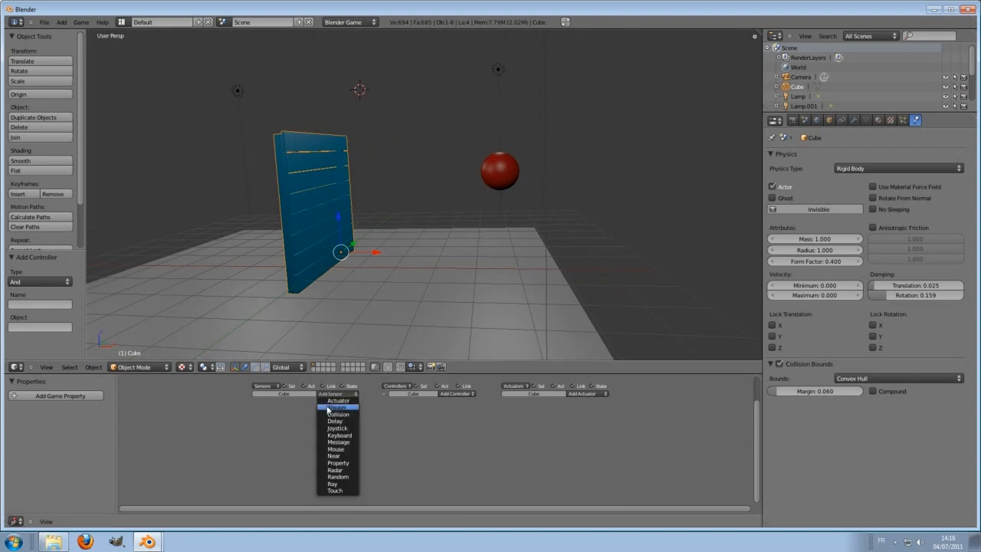
click(331, 411)
scroll(428, 463, up, 4)
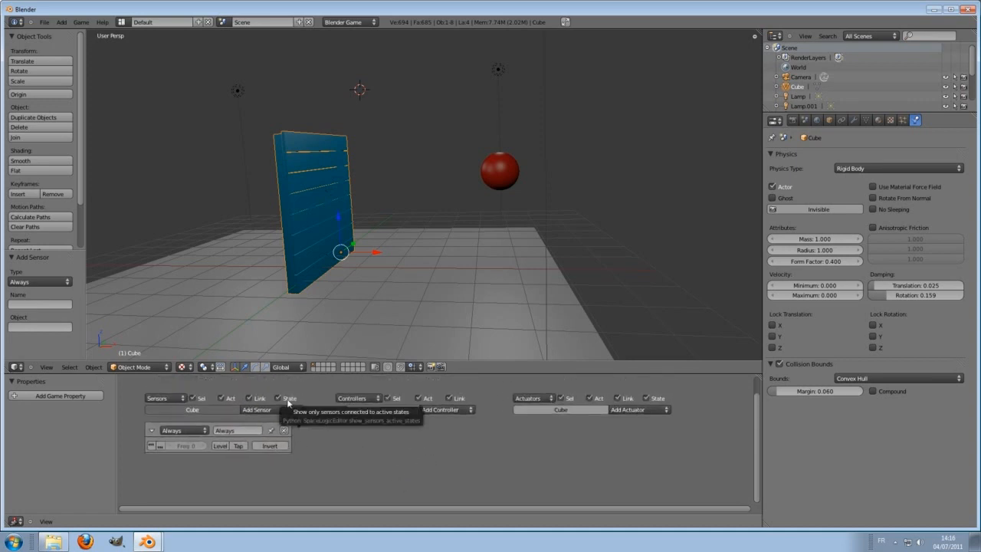
- Add an Edit Object actuator to the fence, set to Dynamics with Suspend Dynamics, and link the Always sensor to it
click(648, 410)
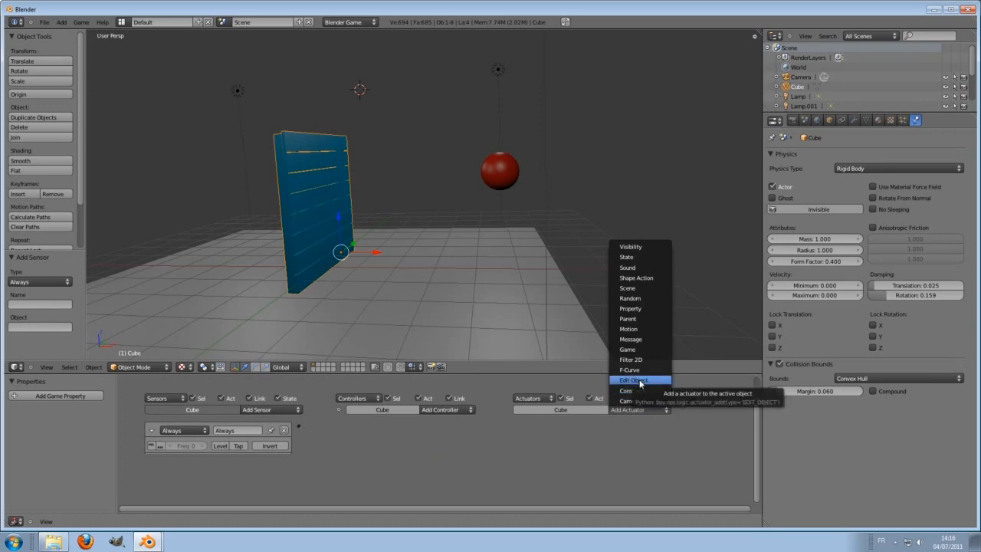
click(636, 380)
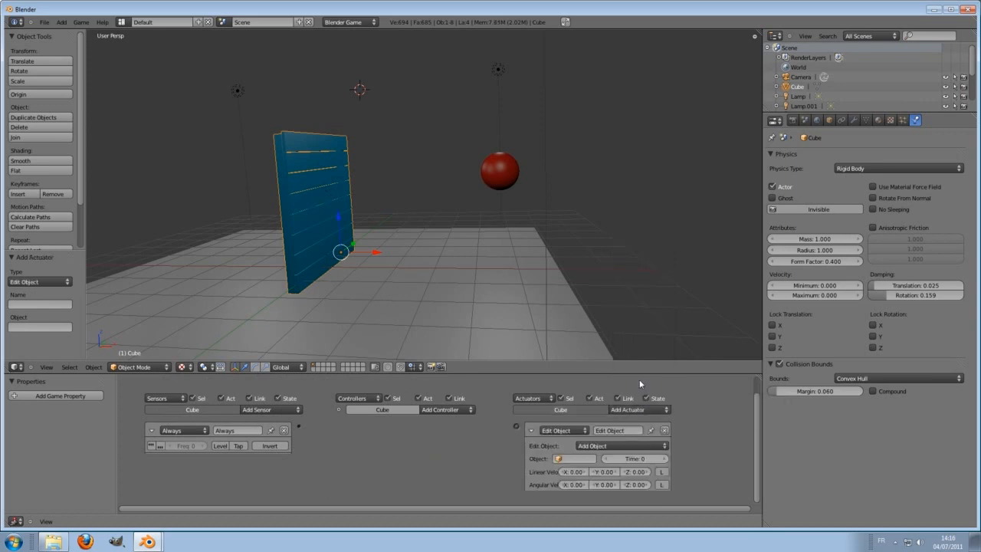
click(588, 446)
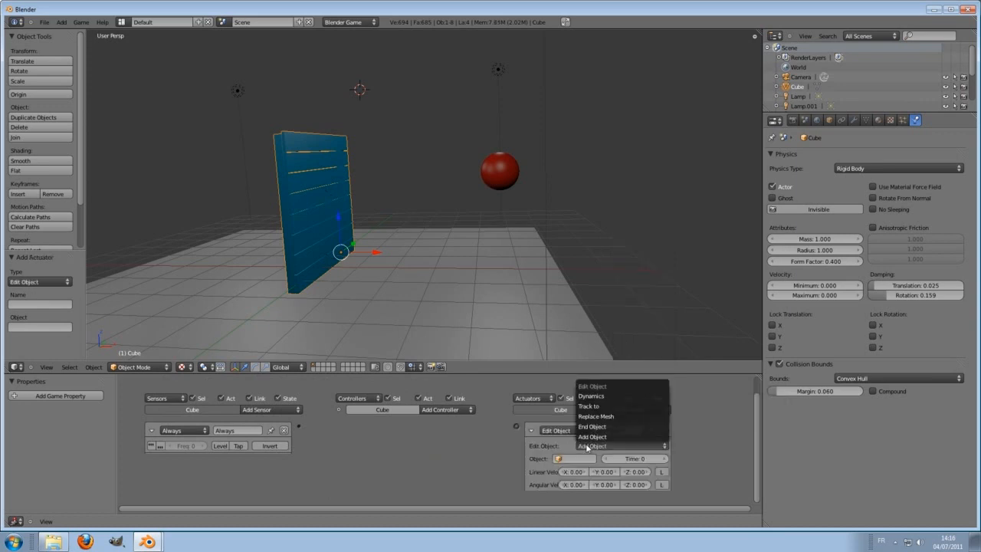
click(602, 396)
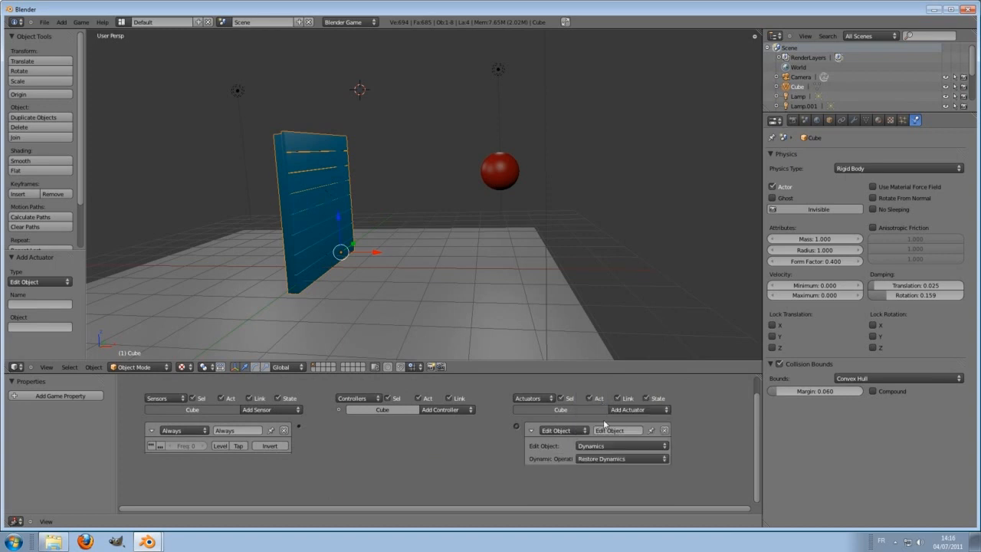
click(587, 460)
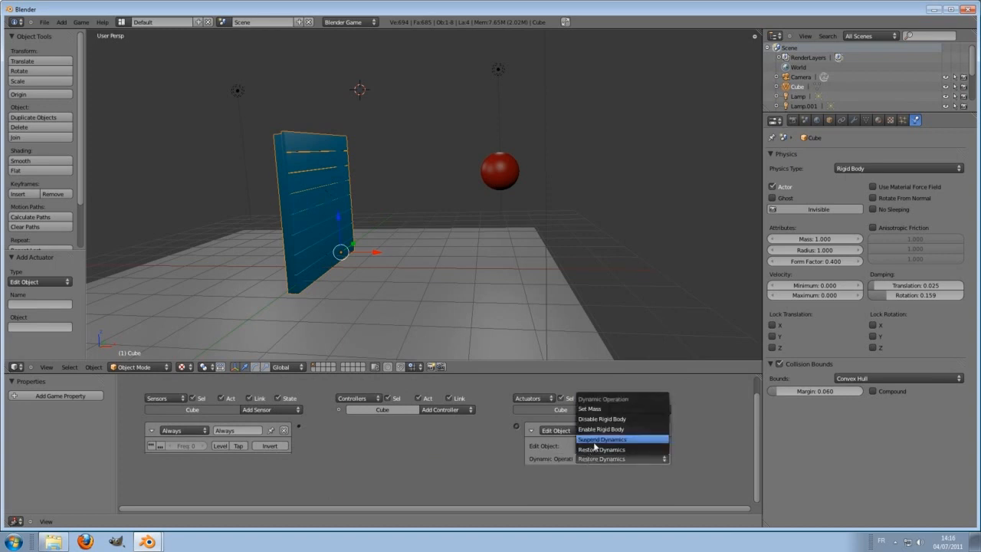
click(594, 440)
drag(300, 427, 516, 426)
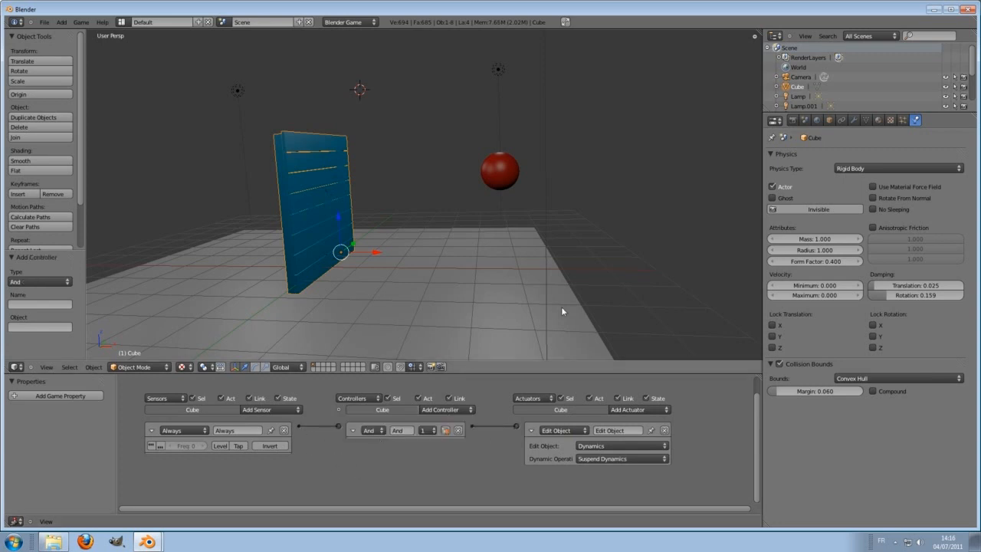
- Run the game engine to test the fence with its dynamics suspended, and inspect the fence and sphere
key(p)
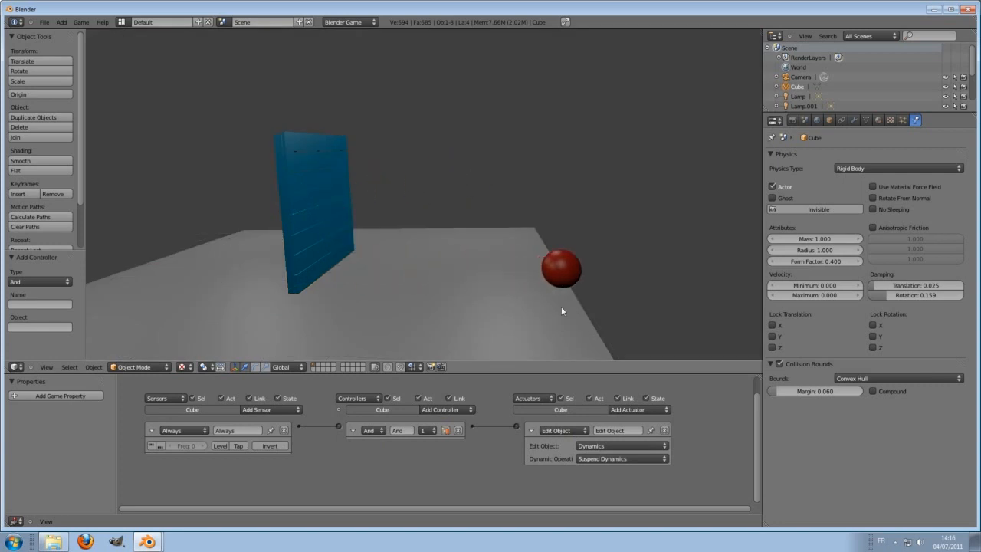
key(Escape)
middle_drag(324, 291, 316, 153)
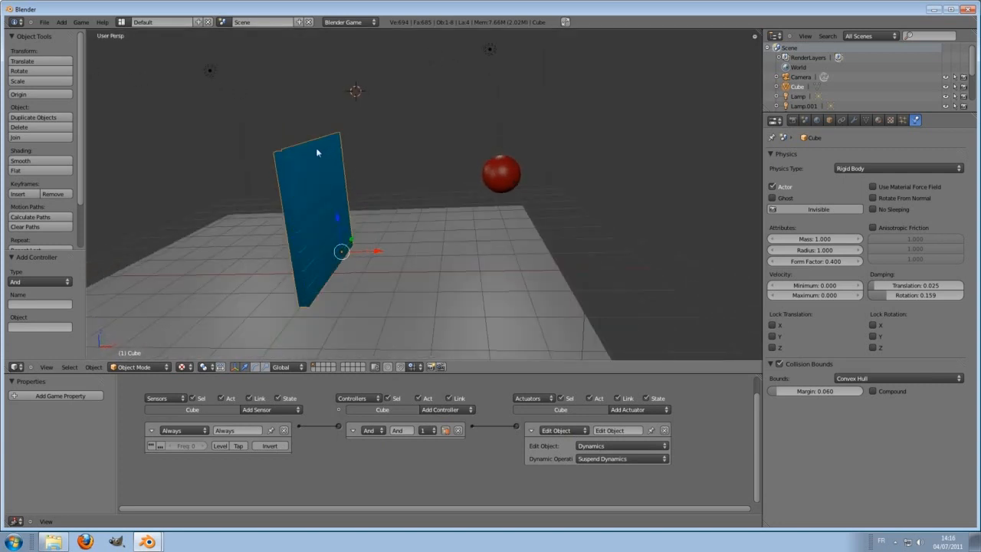
middle_drag(582, 281, 551, 293)
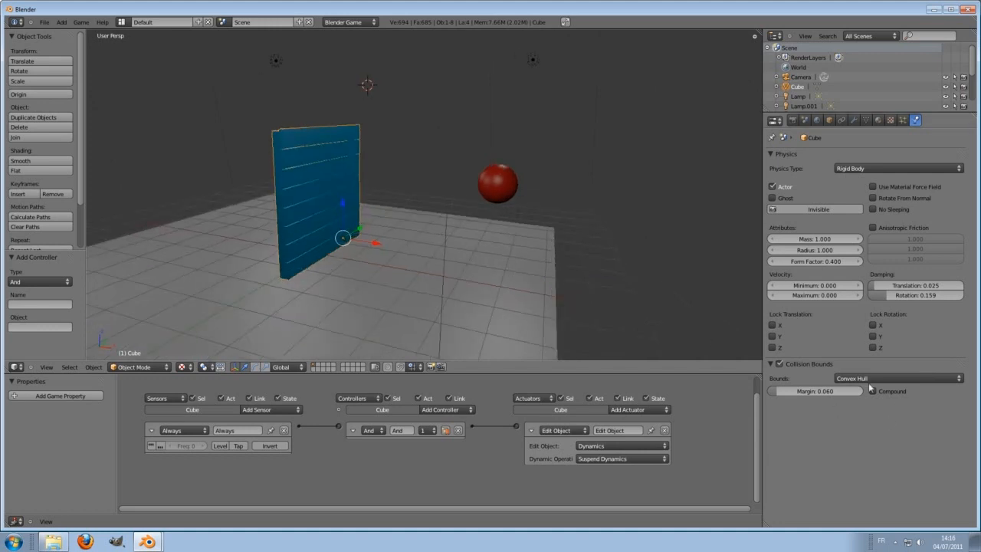
scroll(421, 294, up, 1)
scroll(428, 291, up, 1)
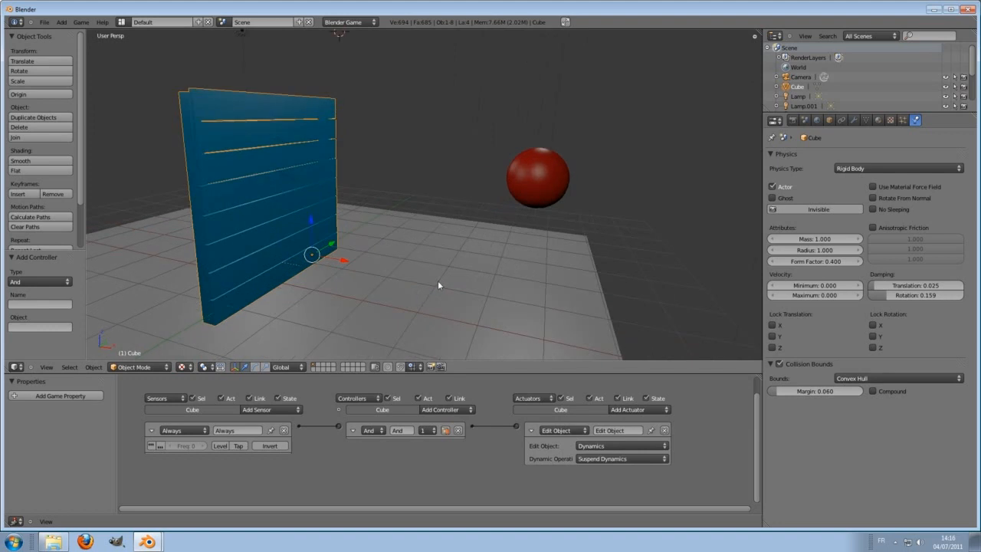
scroll(501, 477, down, 3)
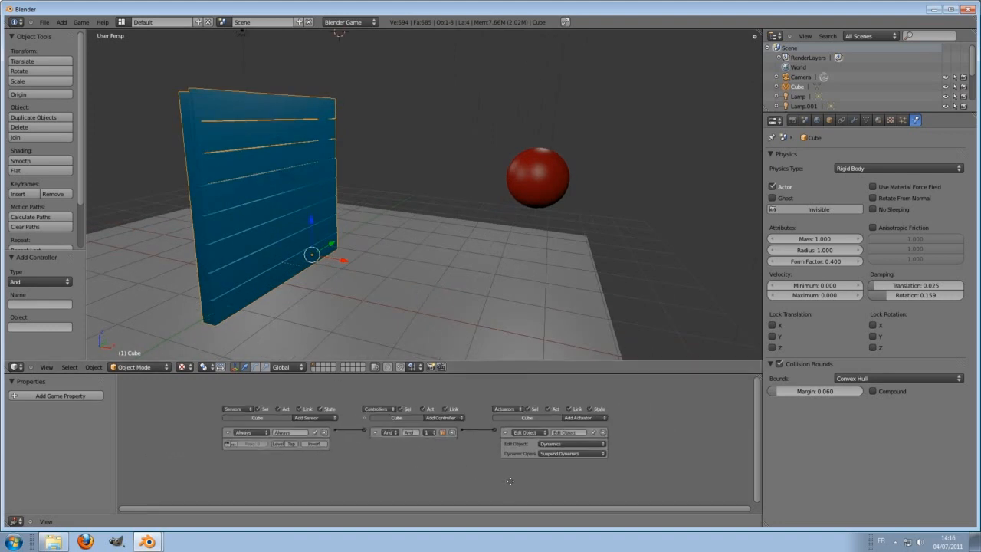
- Collapse the sphere's Motion actuator, and add a Touch sensor to the fence
right_click(540, 187)
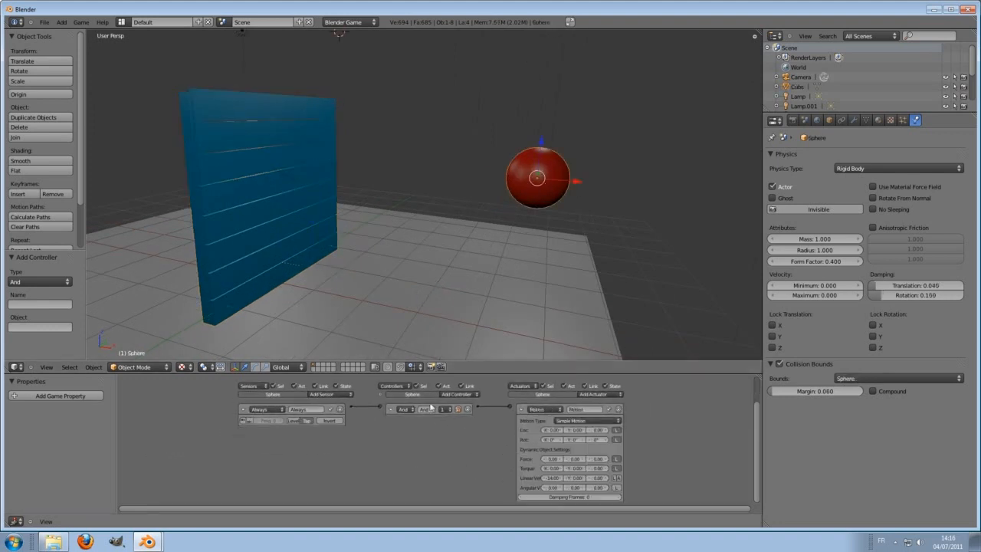
click(521, 409)
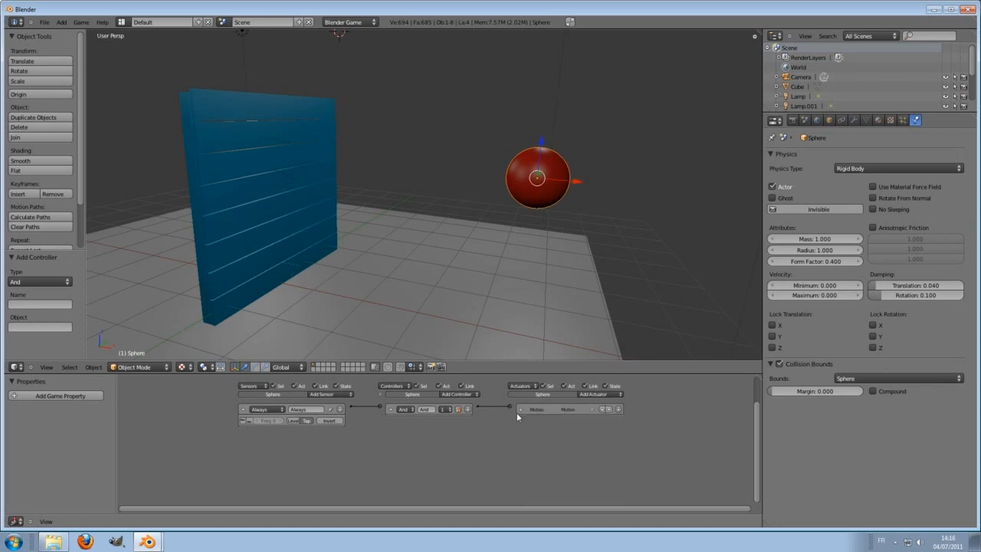
right_click(278, 220)
click(321, 393)
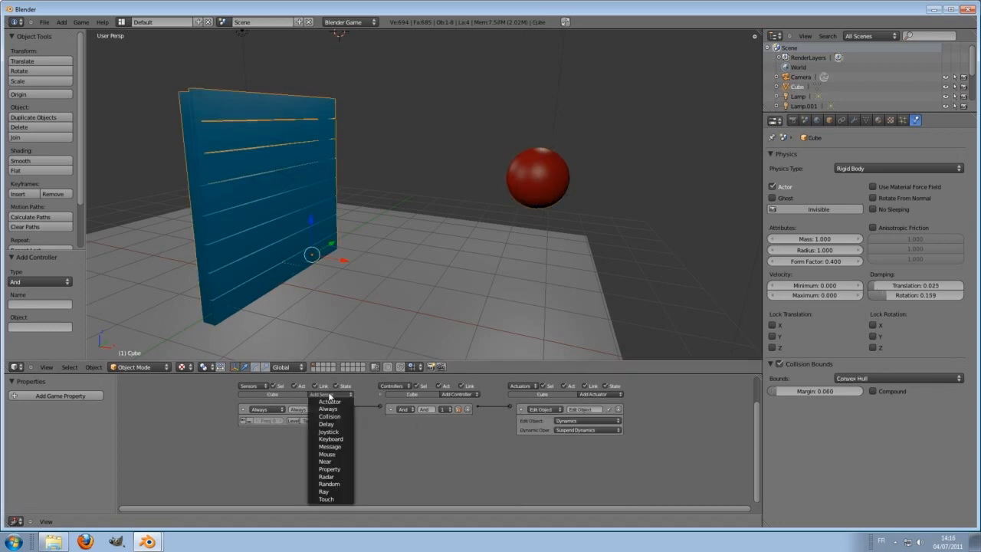
click(329, 500)
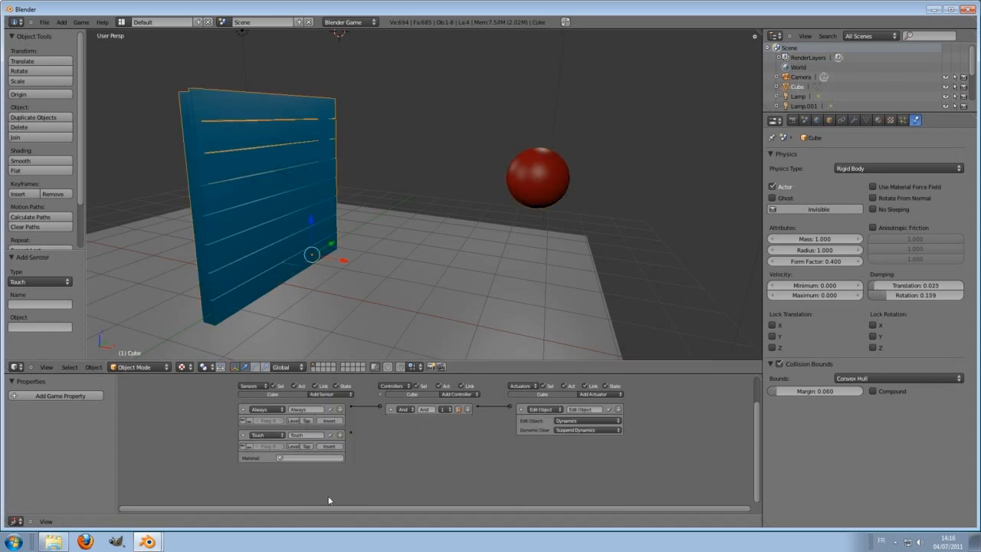
- Add a second Edit Object actuator to the fence, set to Dynamics with Restore Dynamics, and link the Touch sensor to it
click(605, 394)
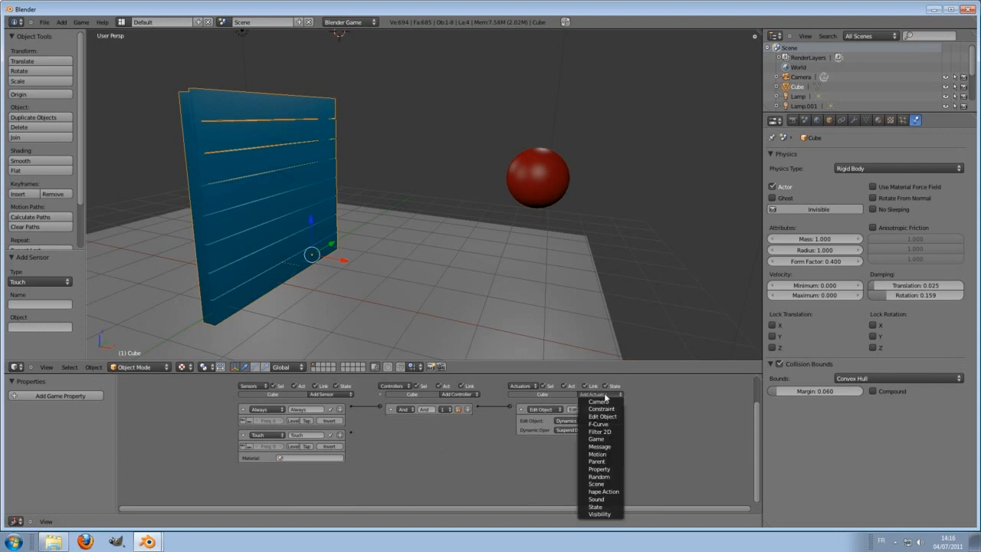
click(603, 417)
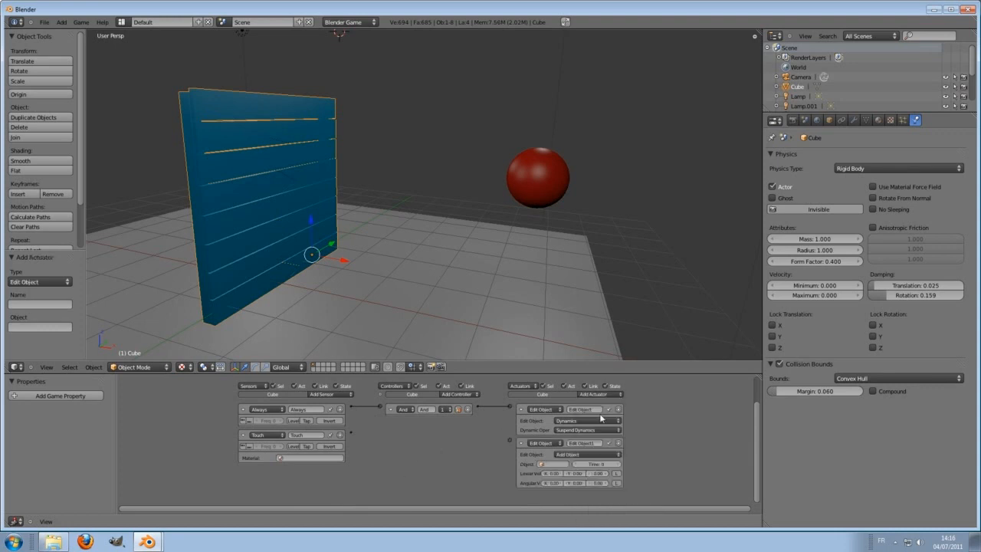
click(565, 456)
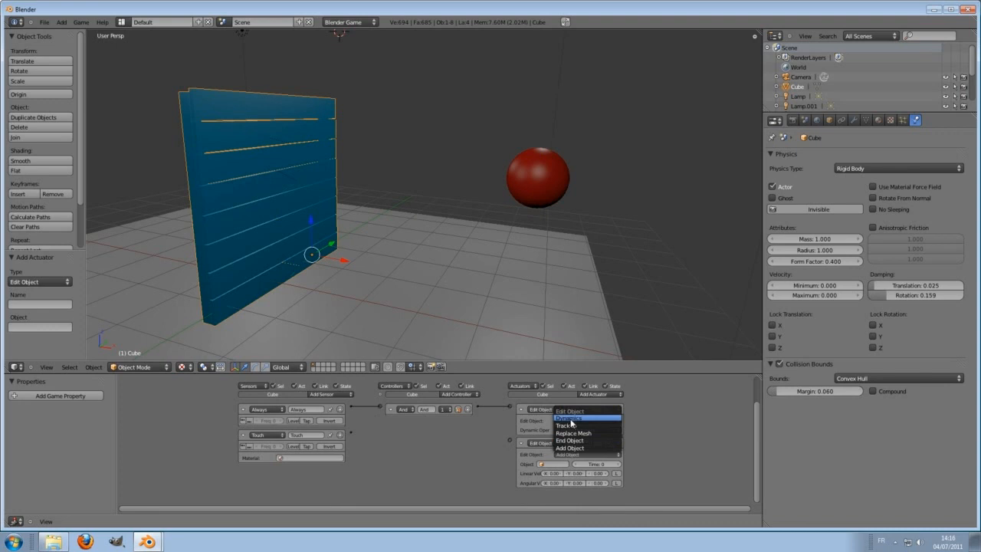
click(571, 418)
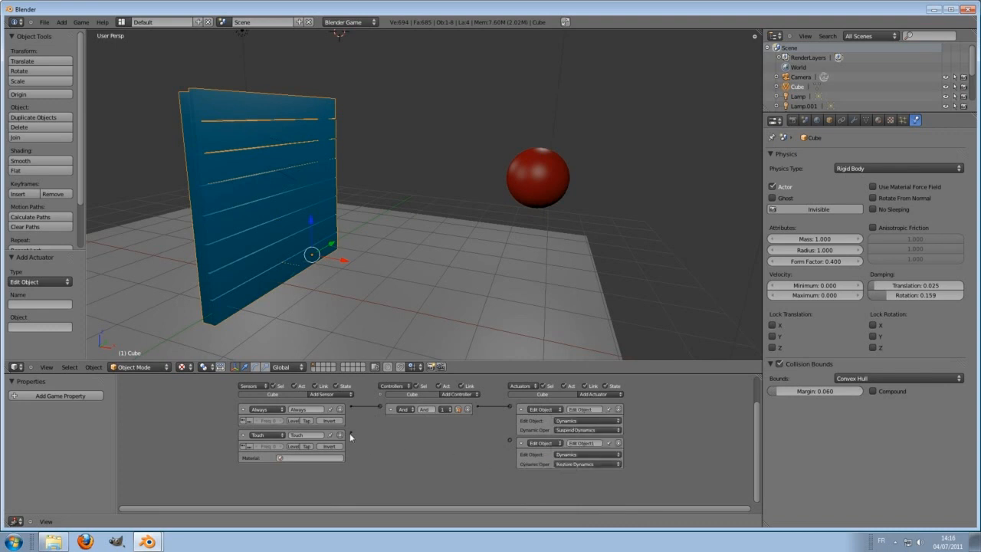
drag(351, 433, 510, 439)
drag(354, 434, 351, 432)
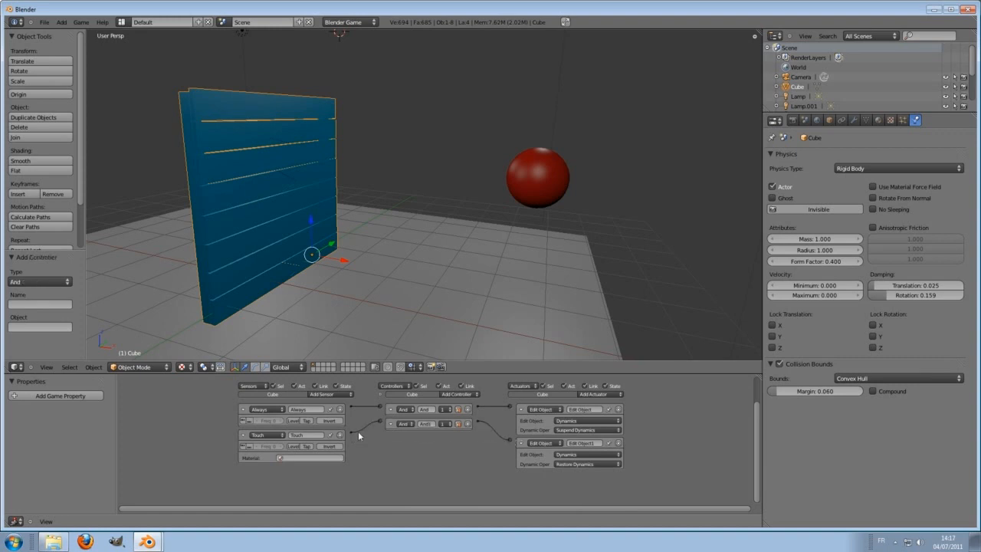
- Set the fence's Touch sensor material to red and test the sphere's impact in the game engine
click(285, 458)
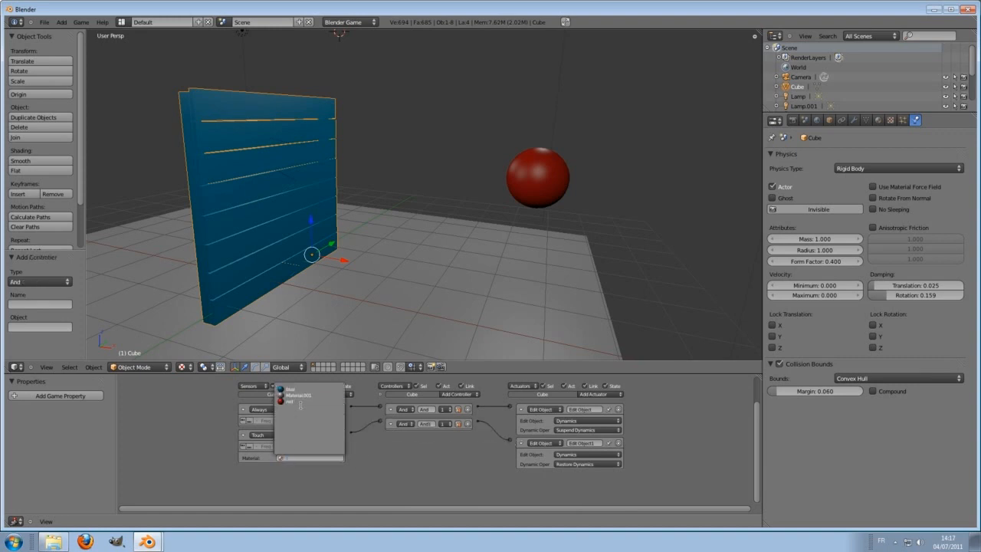
click(291, 402)
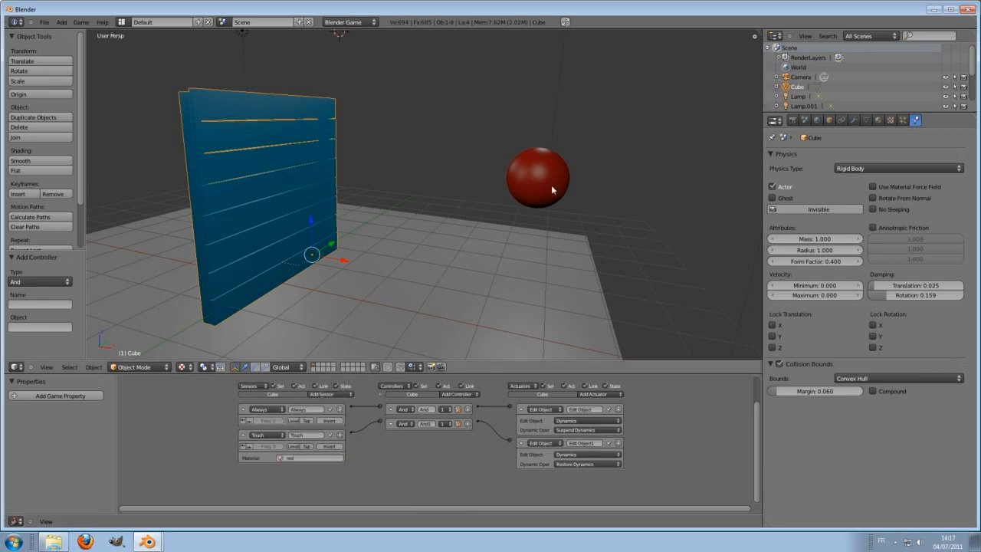
scroll(605, 284, down, 3)
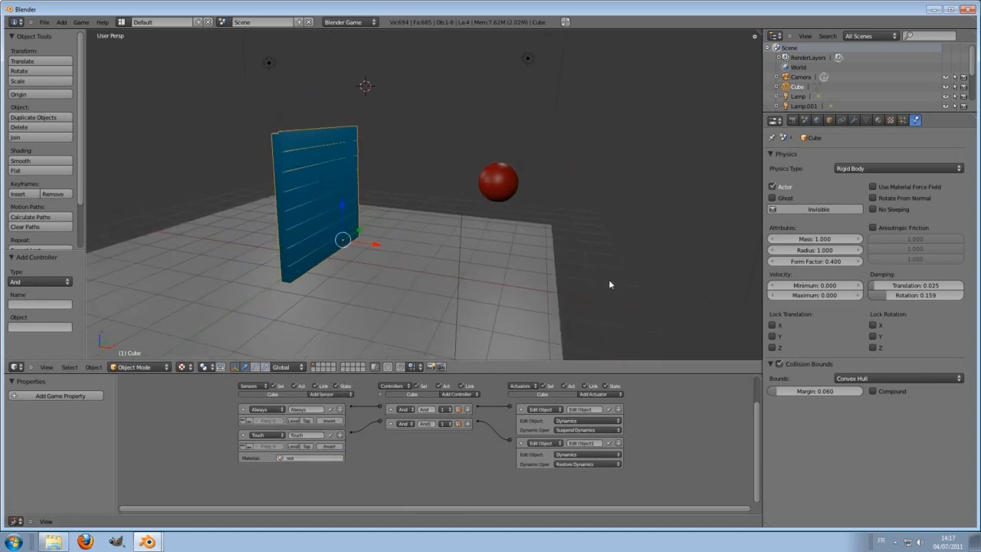
key(p)
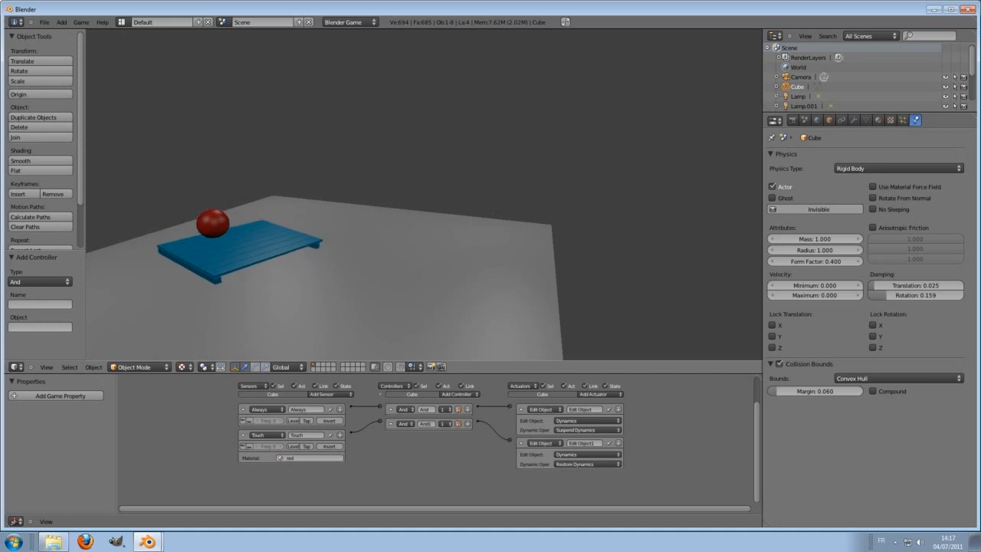
key(Escape)
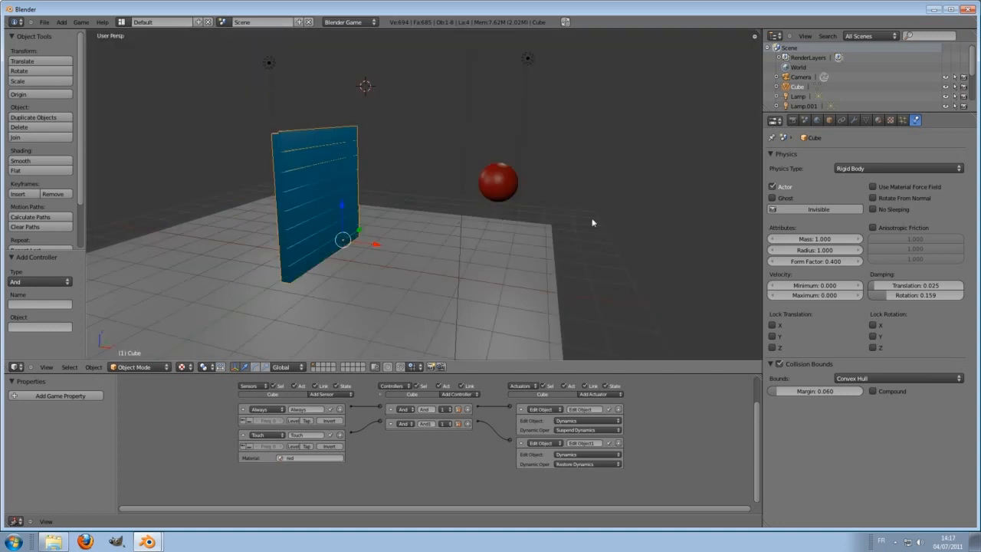
middle_drag(591, 218, 518, 167)
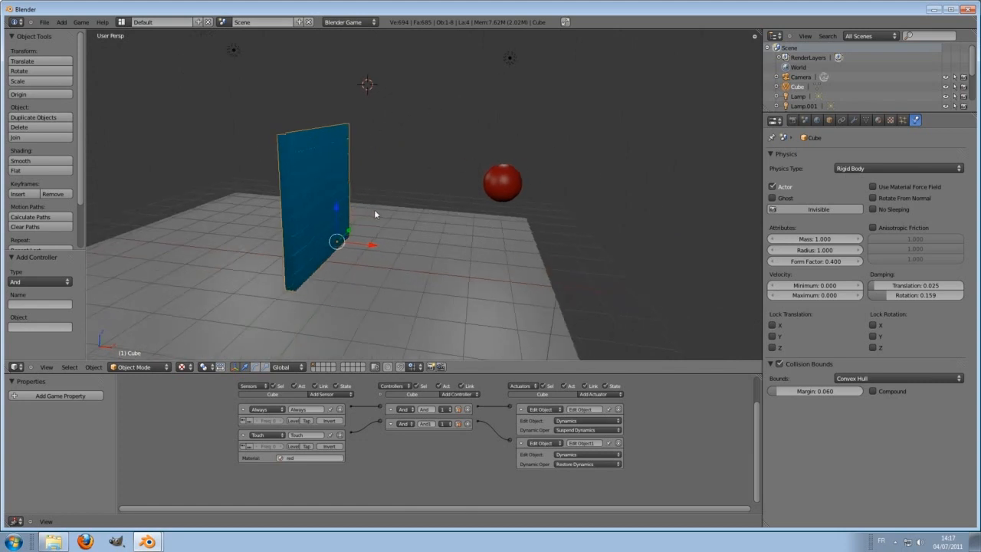
middle_drag(374, 209, 344, 212)
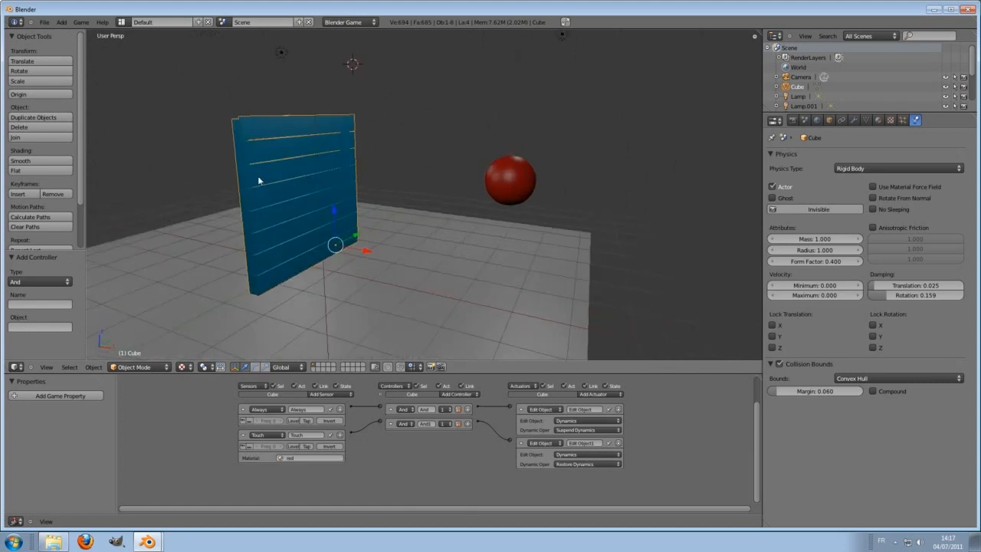
scroll(282, 171, up, 2)
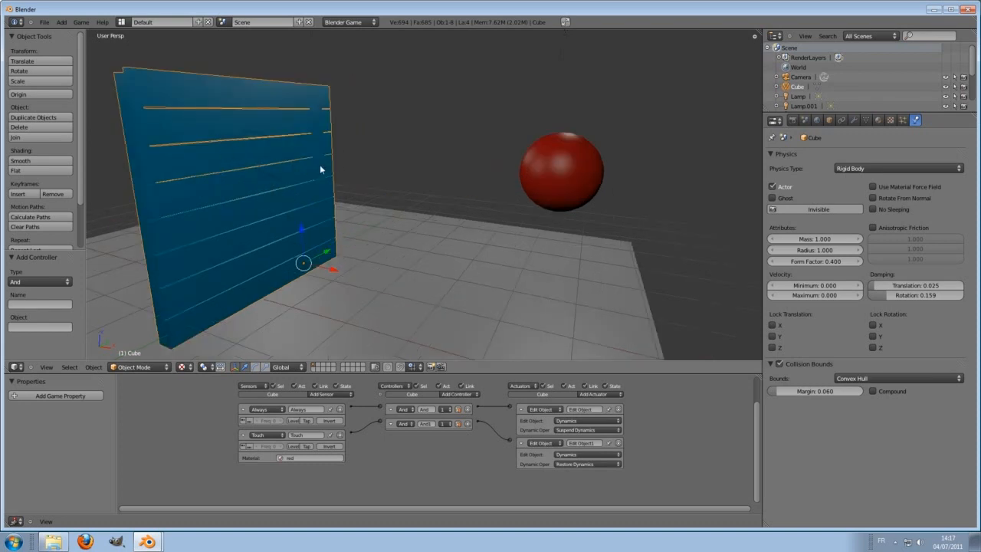
- Separate the whole fence mesh into individual plank objects by loose parts
scroll(337, 147, up, 1)
scroll(342, 148, down, 2)
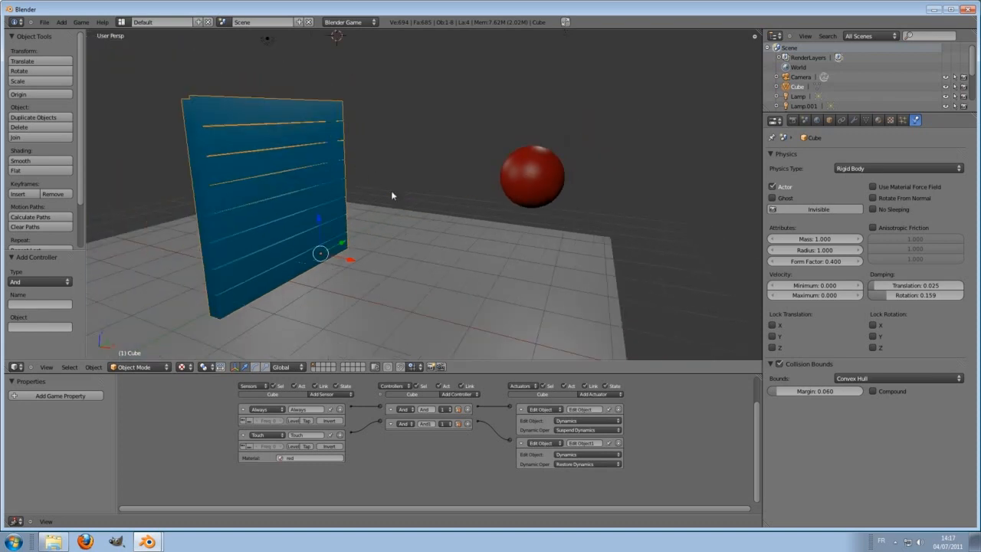
middle_drag(366, 181, 395, 183)
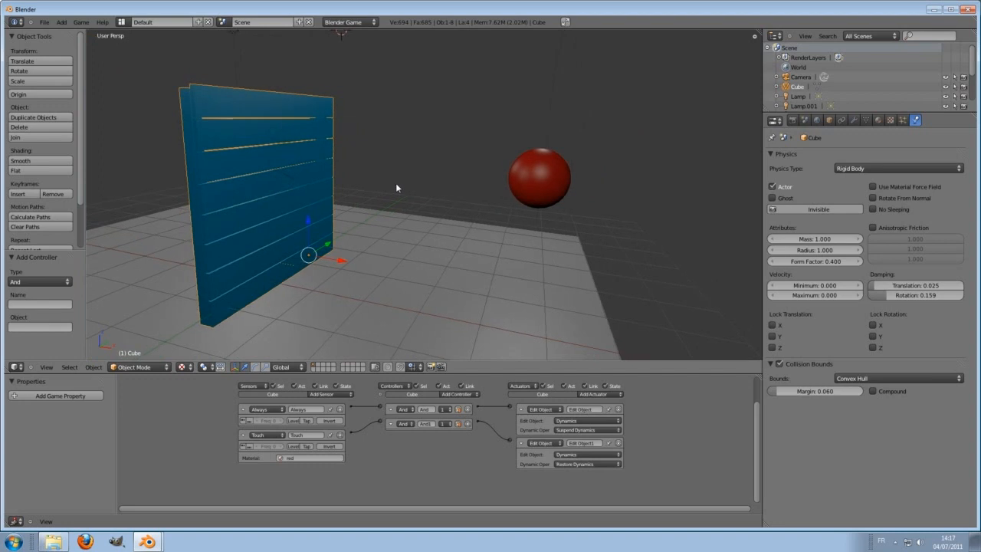
key(Tab)
key(a)
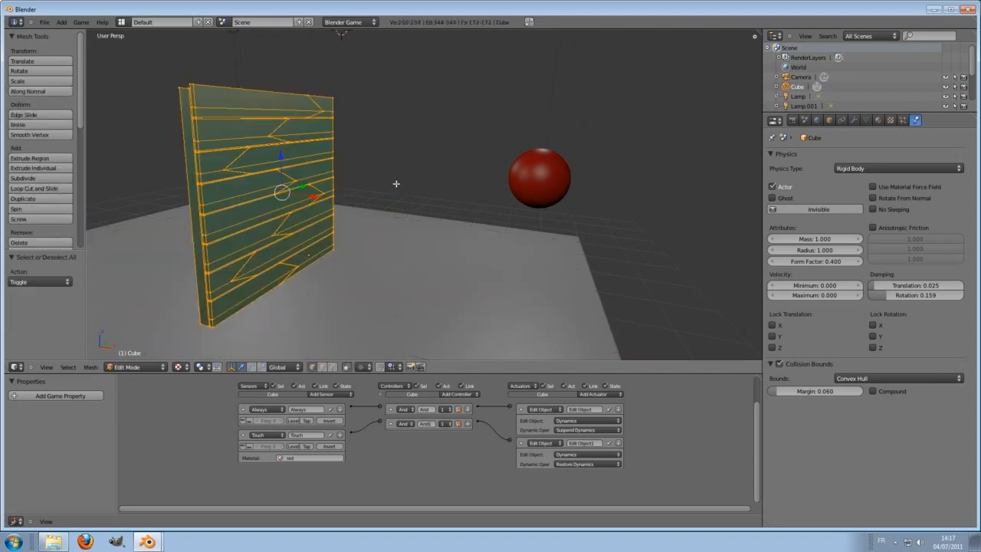
key(p)
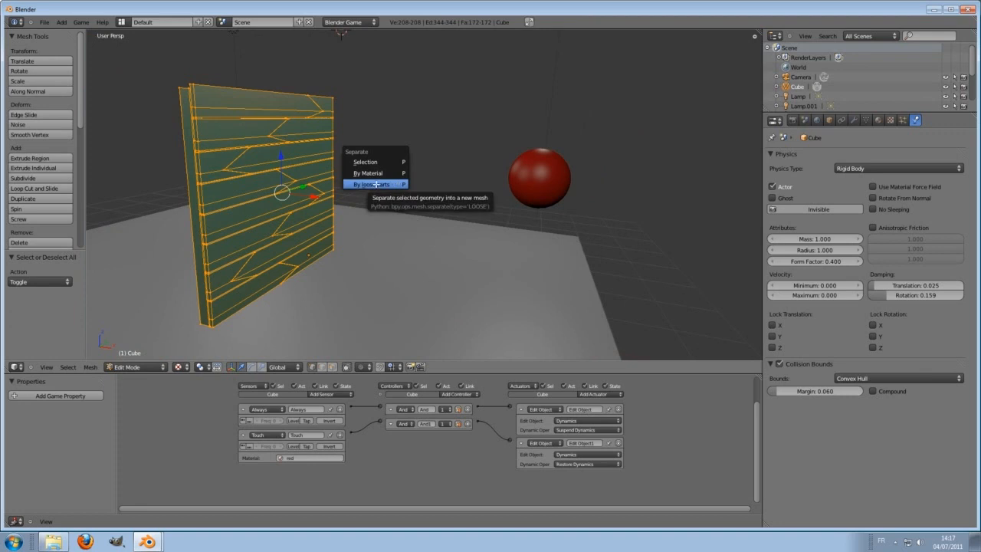
click(375, 185)
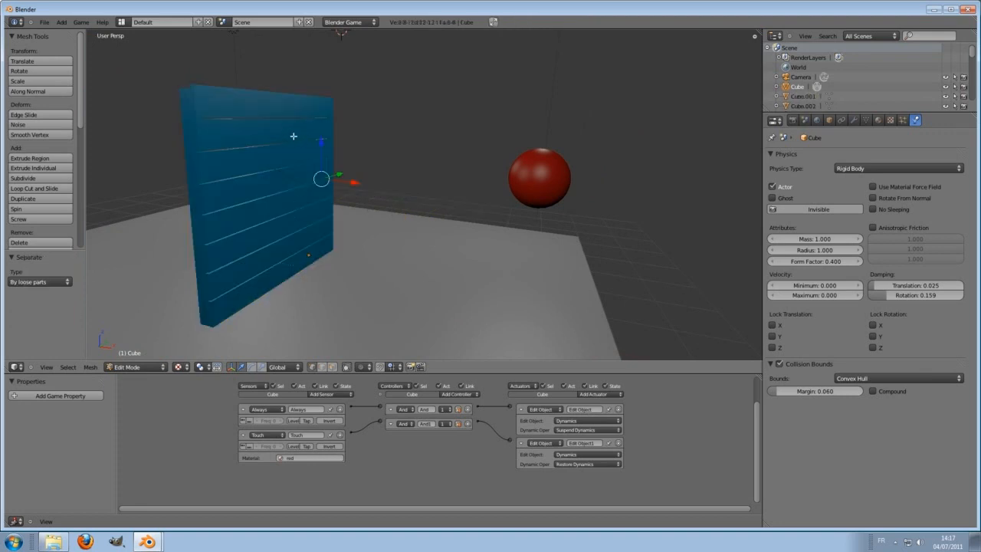
key(Tab)
- Select several of the separated fence pieces one by one to check that each is its own object with logic bricks
right_click(244, 141)
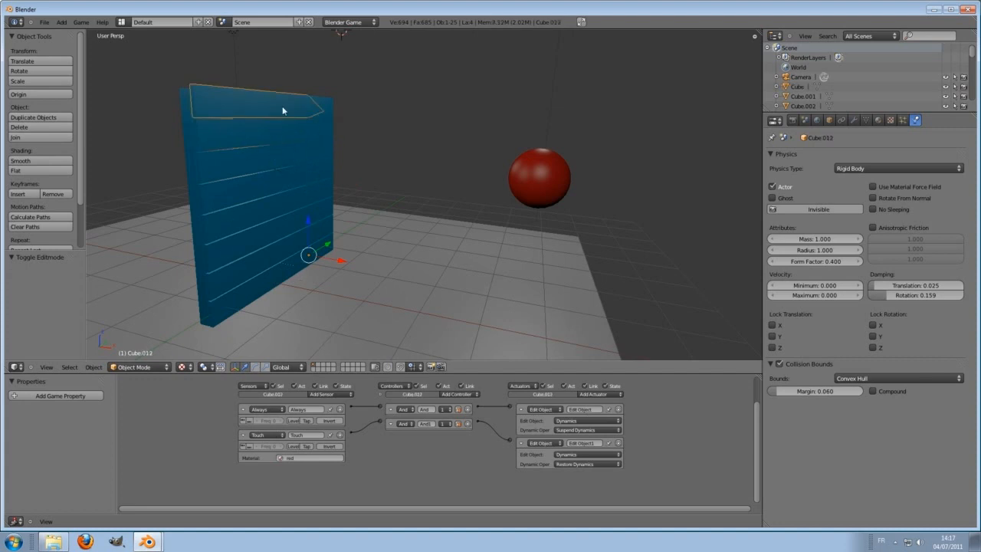
right_click(291, 158)
right_click(306, 181)
right_click(253, 185)
right_click(222, 166)
right_click(188, 111)
key(a)
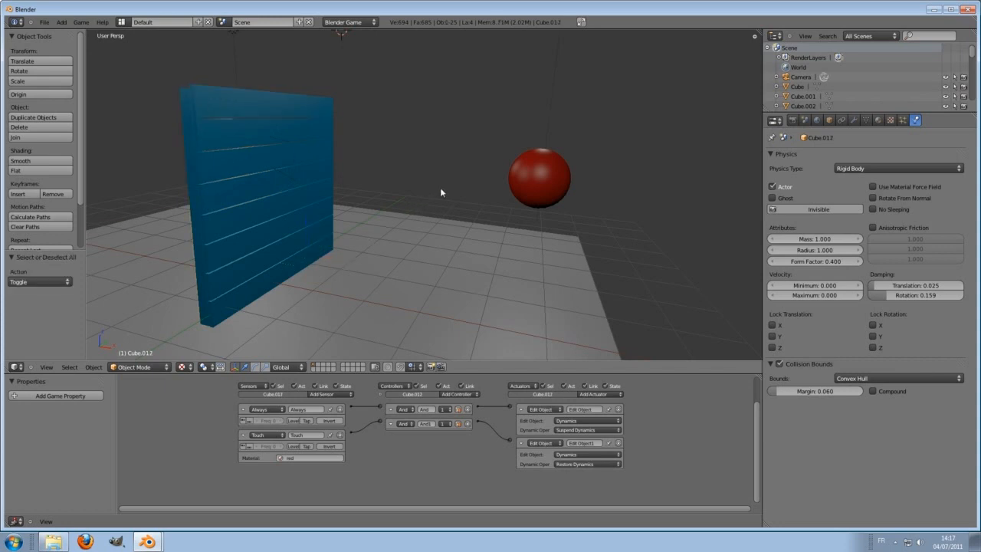
- Select all objects in the scene and set their origins with Origin to Geometry
key(a)
key(space)
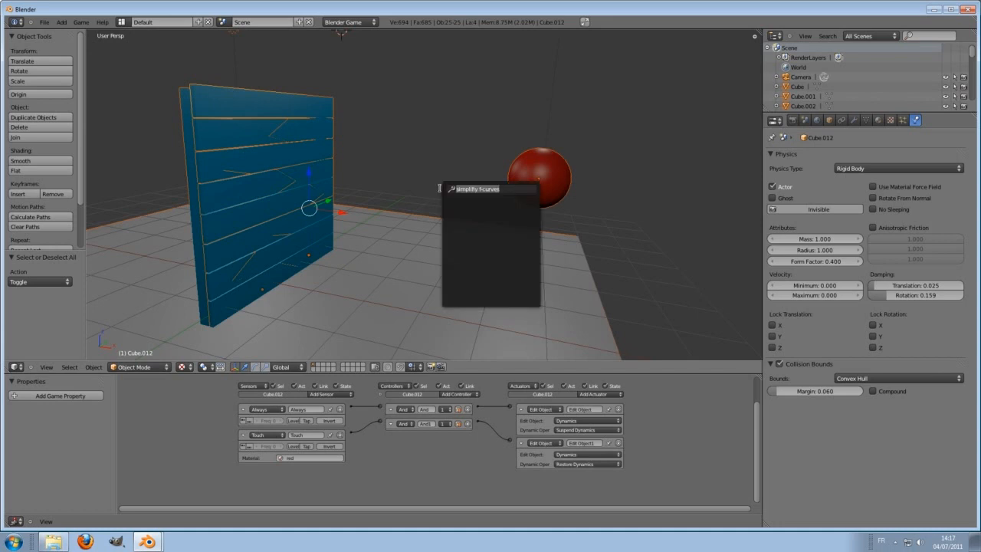
key(BackSpace)
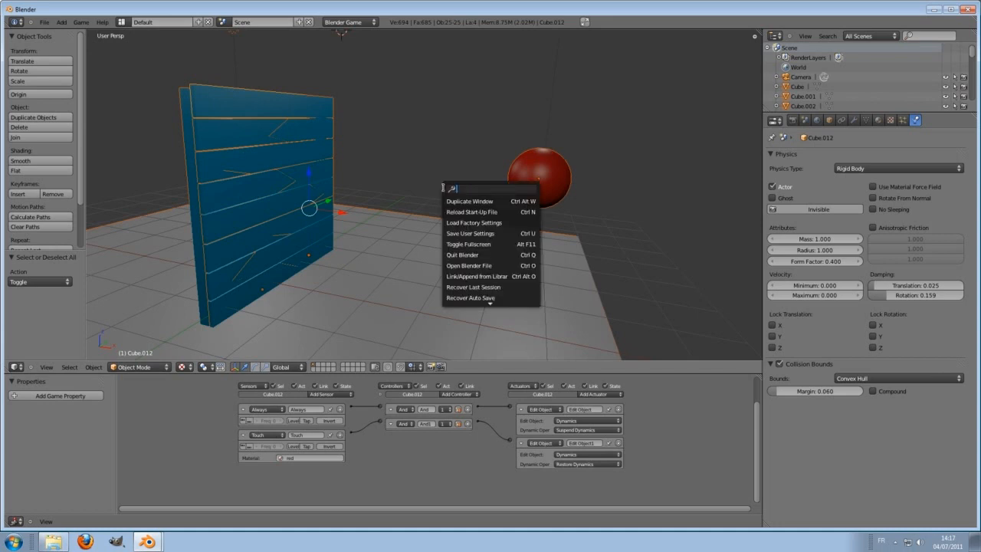
text(origi)
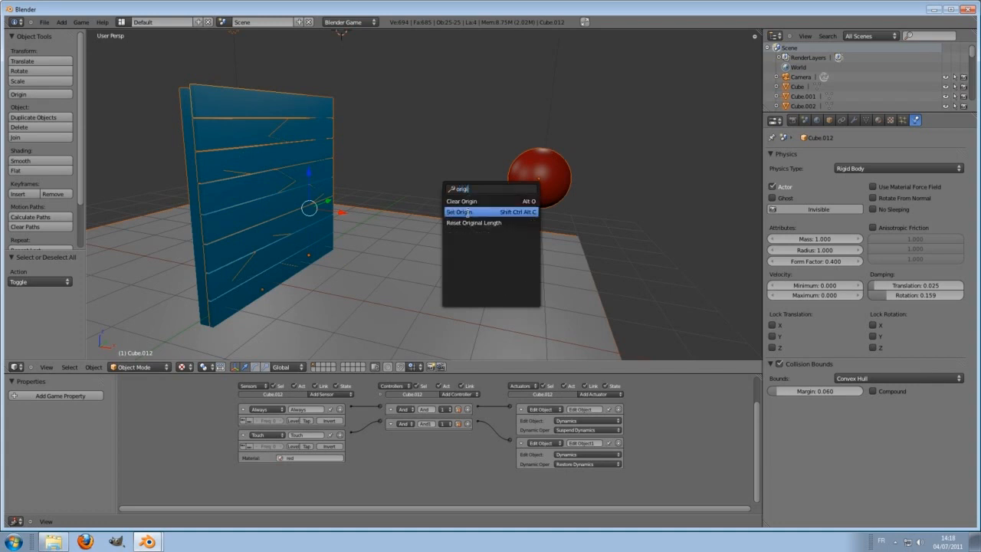
click(467, 212)
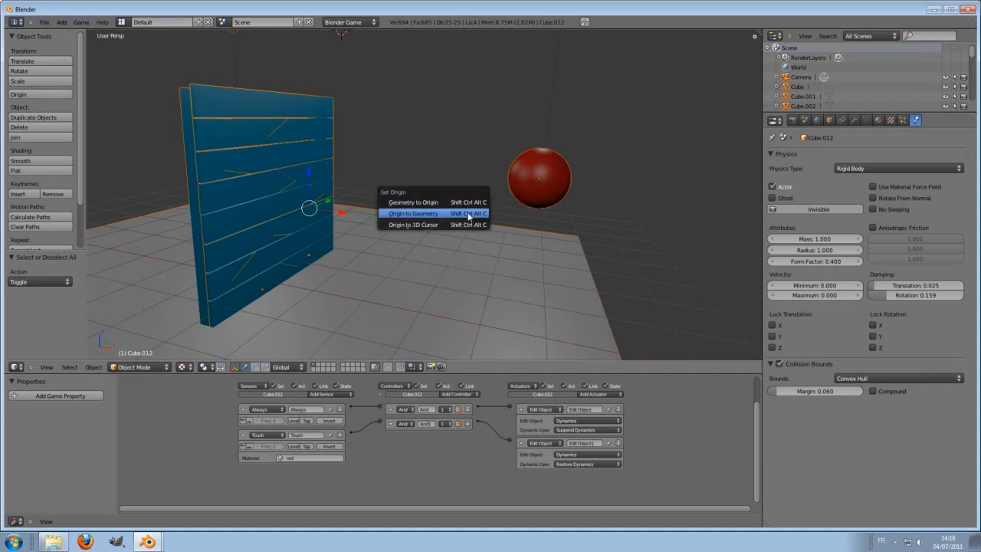
click(413, 214)
key(a)
- Run the game engine to test the sphere's impact on the separated planks
scroll(340, 302, down, 3)
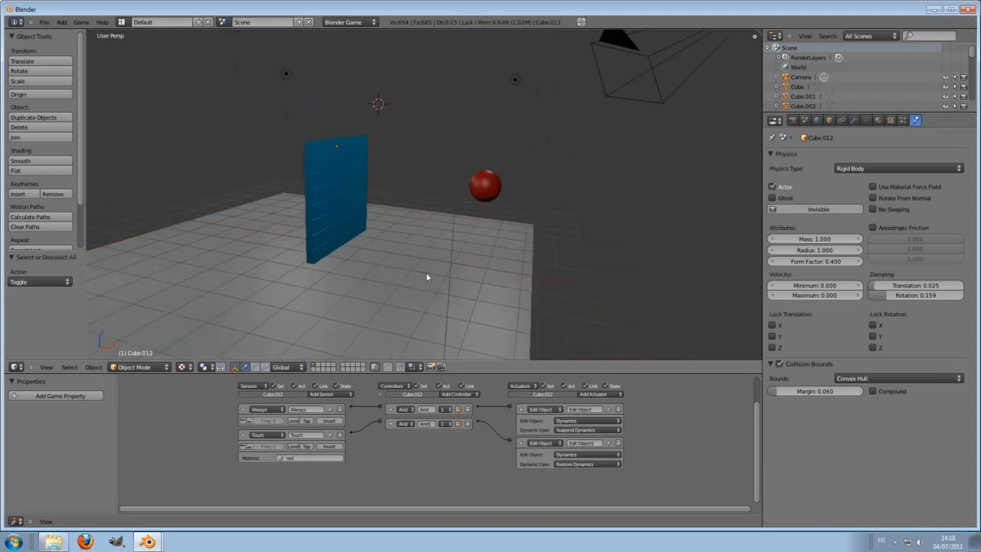
key(p)
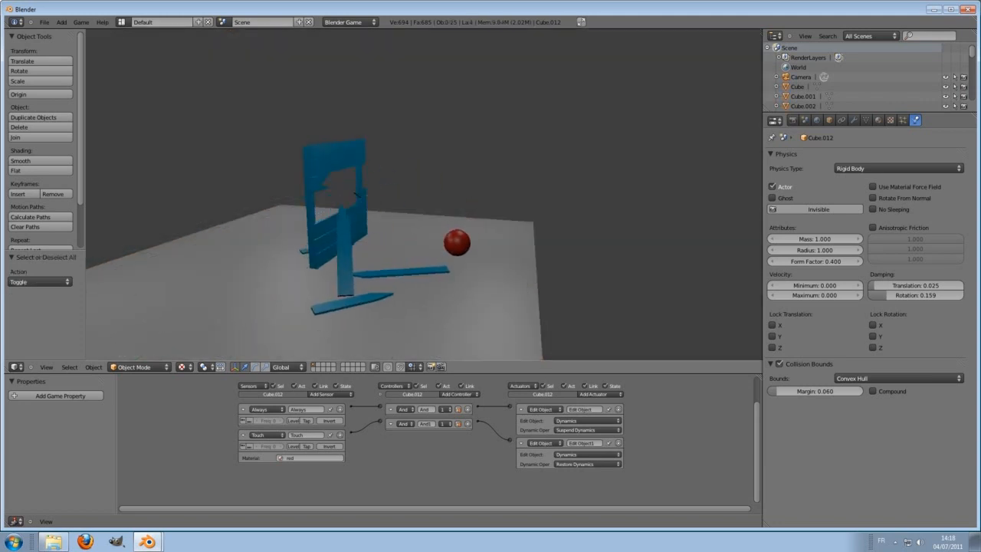
key(Escape)
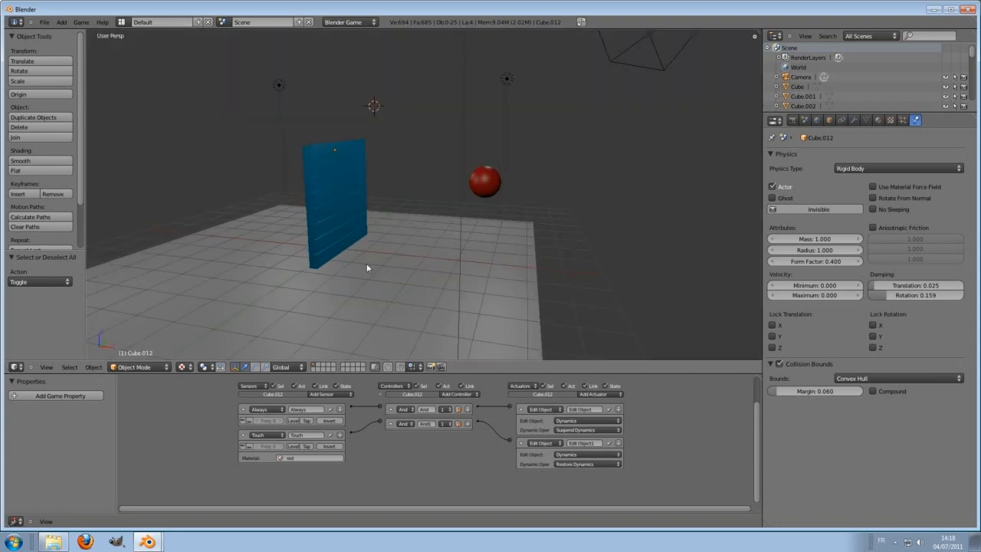
- Select the red sphere beside the fence
middle_drag(355, 190, 455, 219)
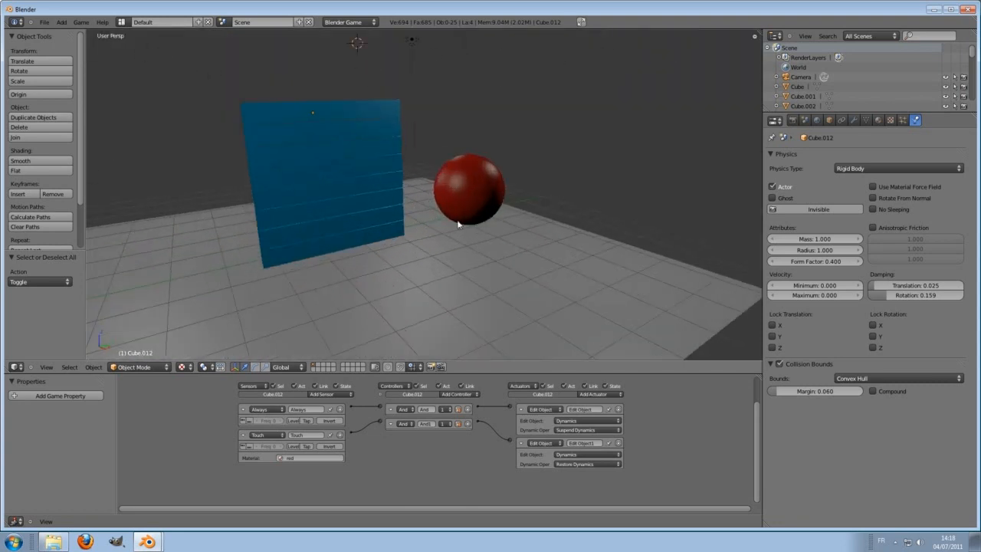
right_click(456, 215)
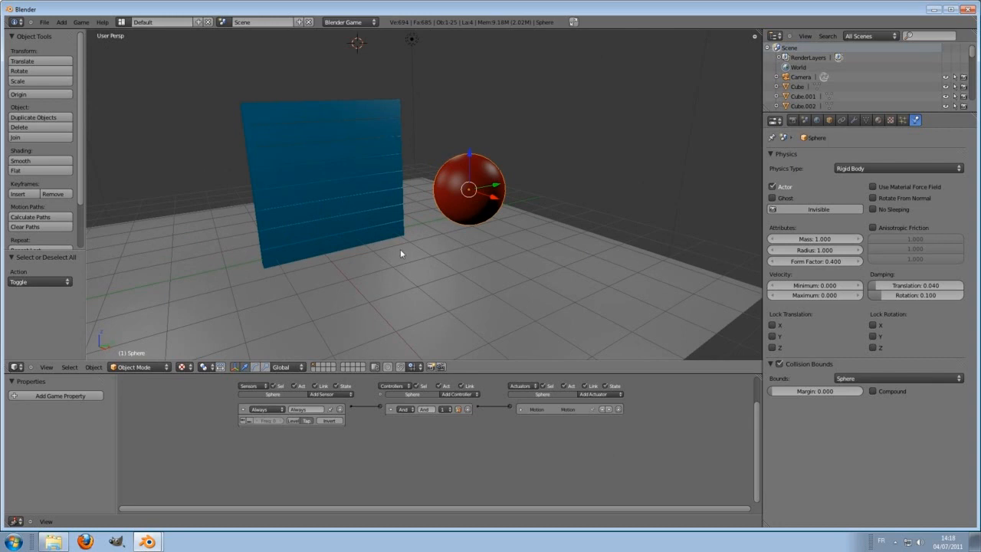
- Scale the red sphere down uniformly to about 0.55 of its size
right_click(372, 165)
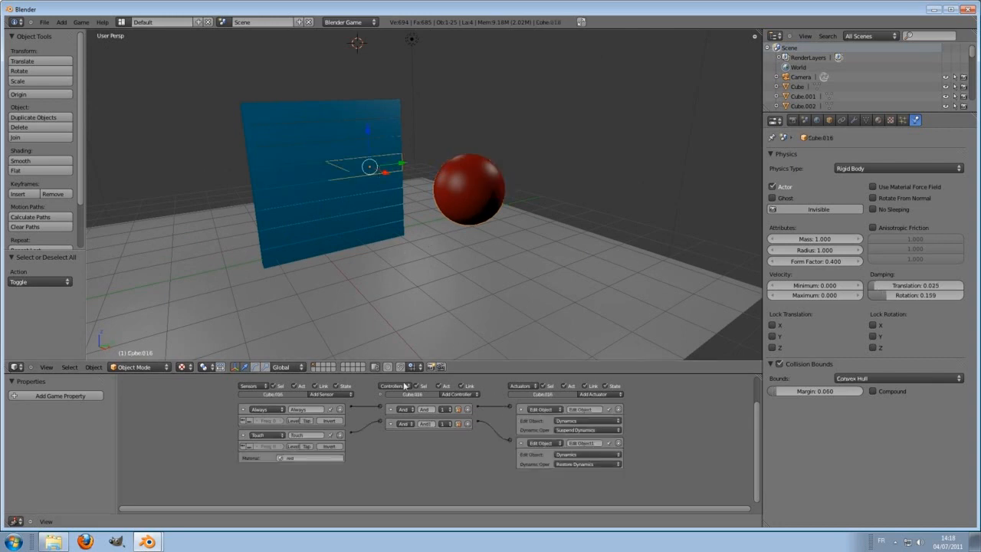
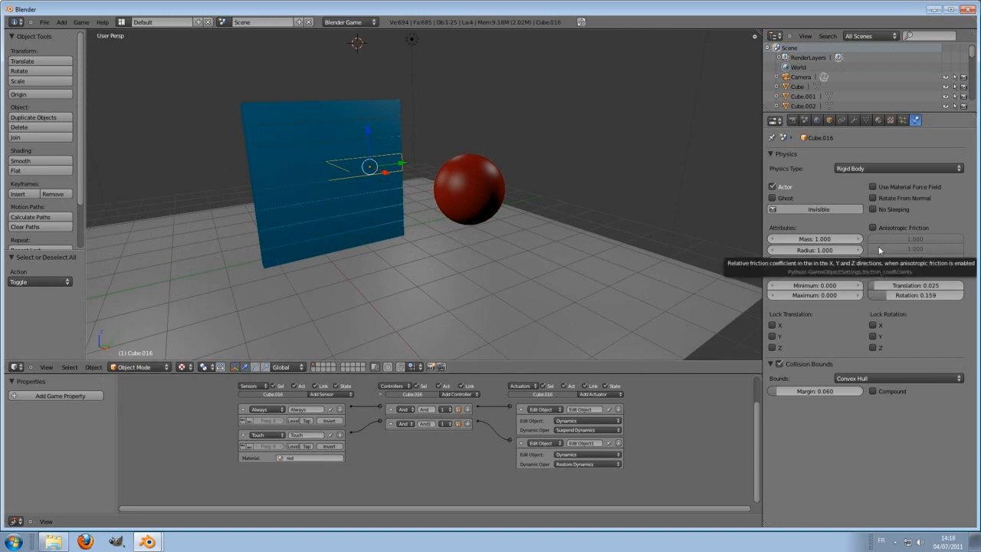
middle_drag(544, 238, 505, 192)
right_click(506, 192)
mouse_move(619, 213)
middle_down()
mouse_move(596, 223)
mouse_move(613, 219)
middle_up()
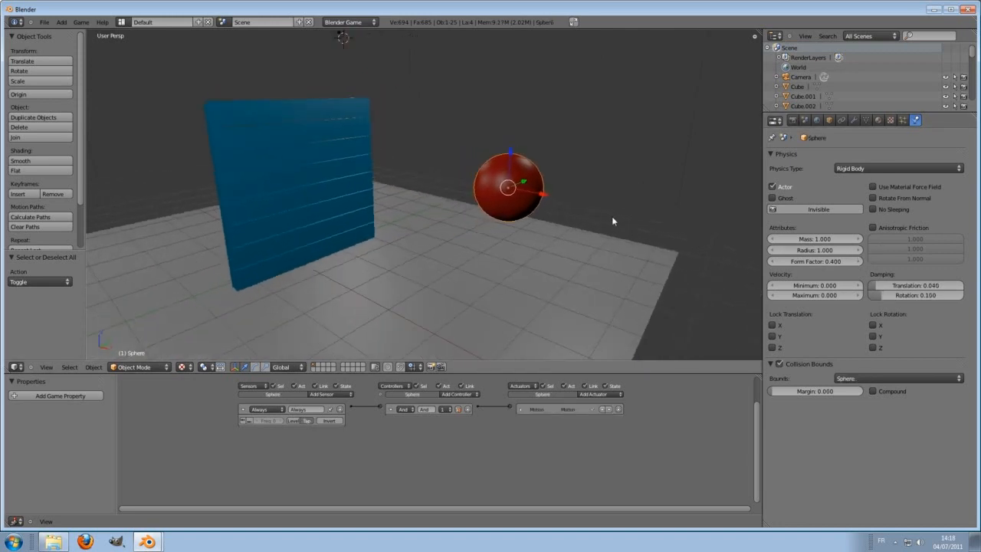
key(s)
click(584, 217)
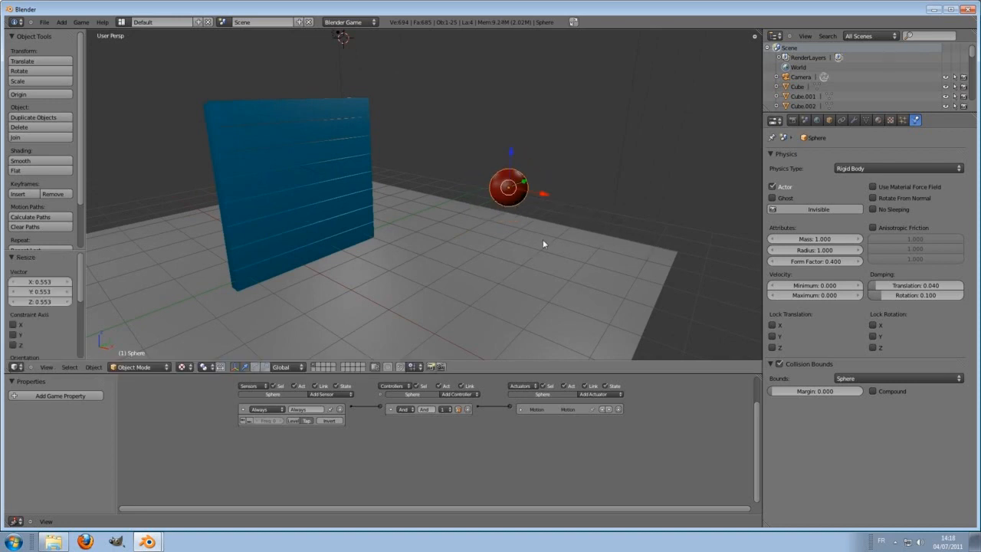
- Duplicate the small red sphere twice, placing one copy beside the original and another above it
key(shift+d)
click(490, 238)
key(shift+d)
click(588, 164)
middle_drag(501, 235, 550, 237)
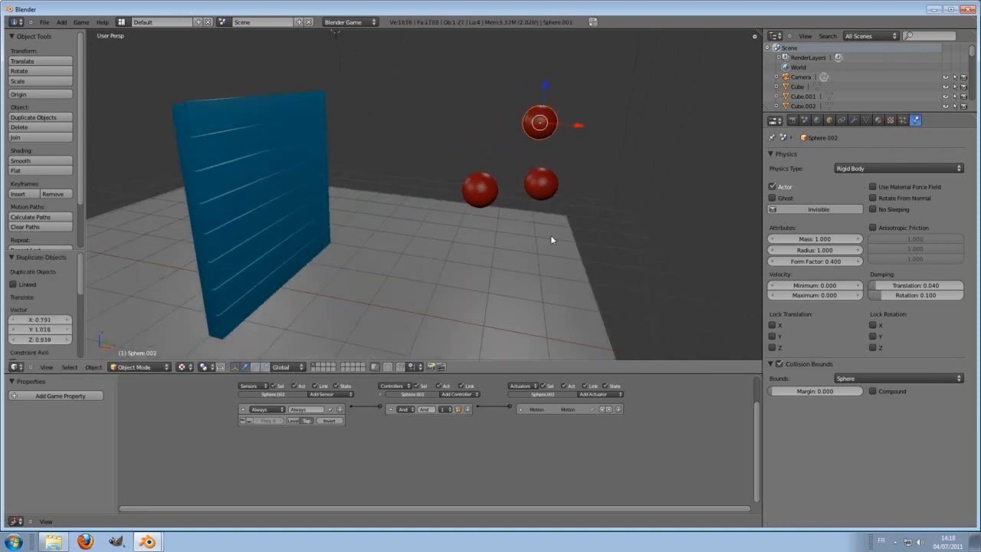
- Run the game simulation to watch the three spheres hit the blue plank wall, and stop it
key(p)
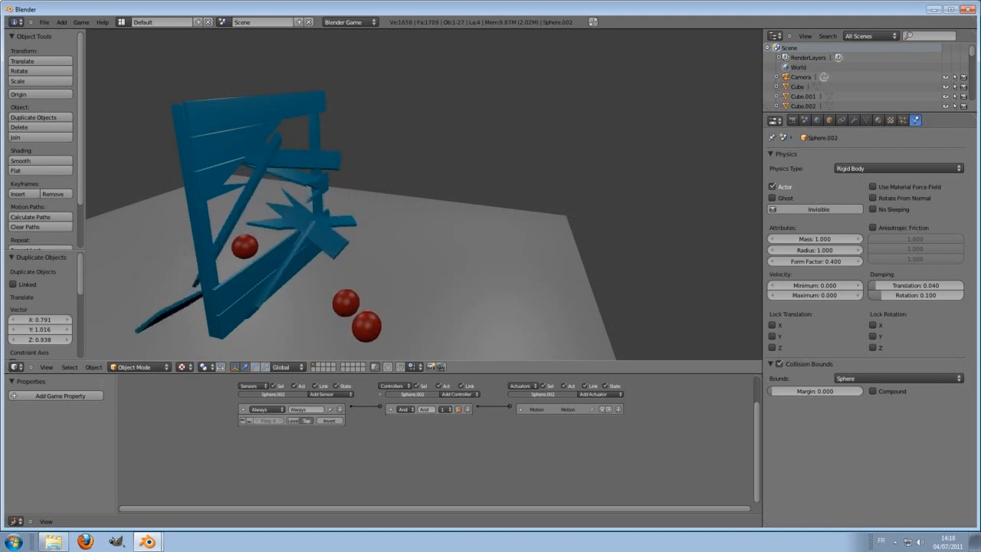
key(Escape)
scroll(475, 197, down, 2)
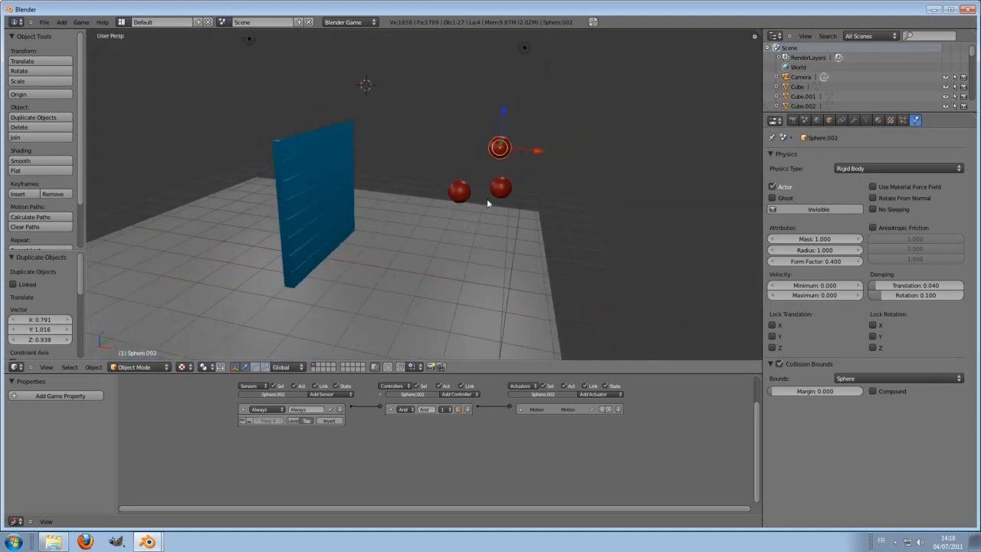
- Select all three red spheres and move them to another, inactive layer
mouse_move(523, 229)
middle_down()
mouse_move(482, 227)
mouse_move(525, 228)
middle_up()
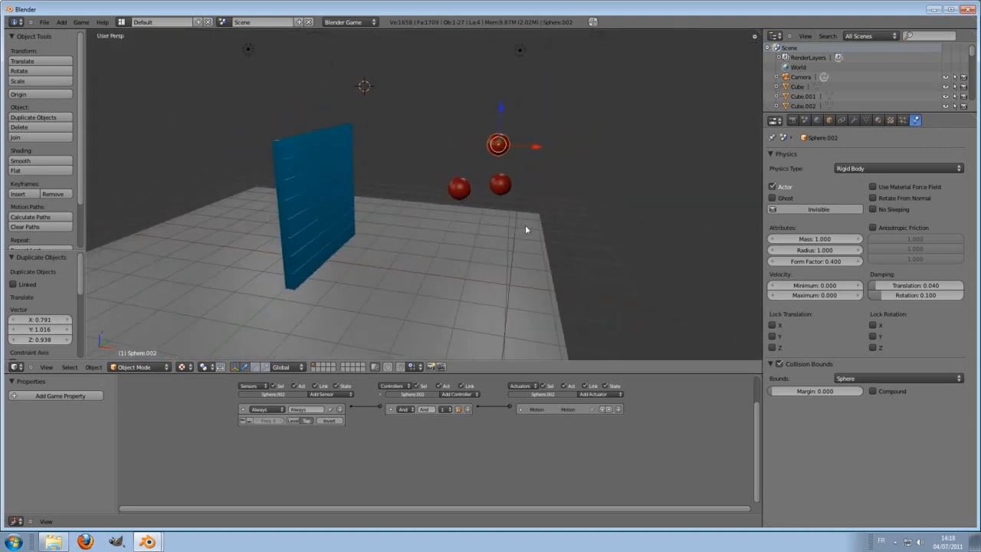
right_click(458, 189)
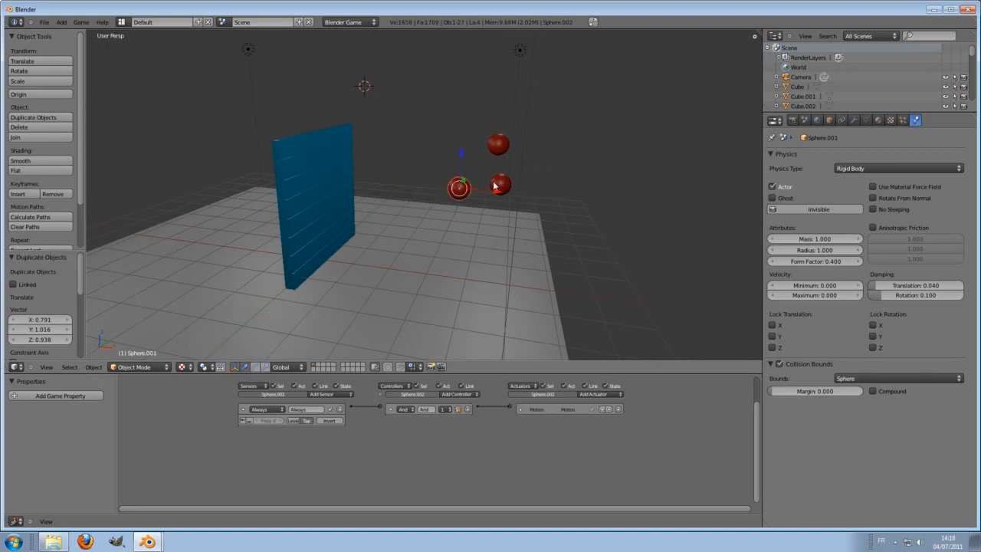
shift+right_click(497, 185)
shift+right_click(498, 144)
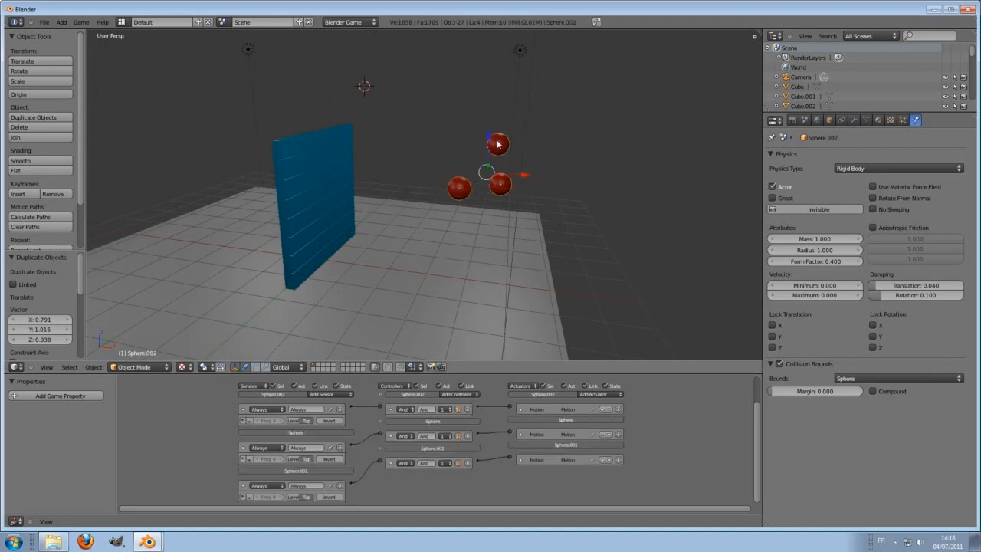
key(m)
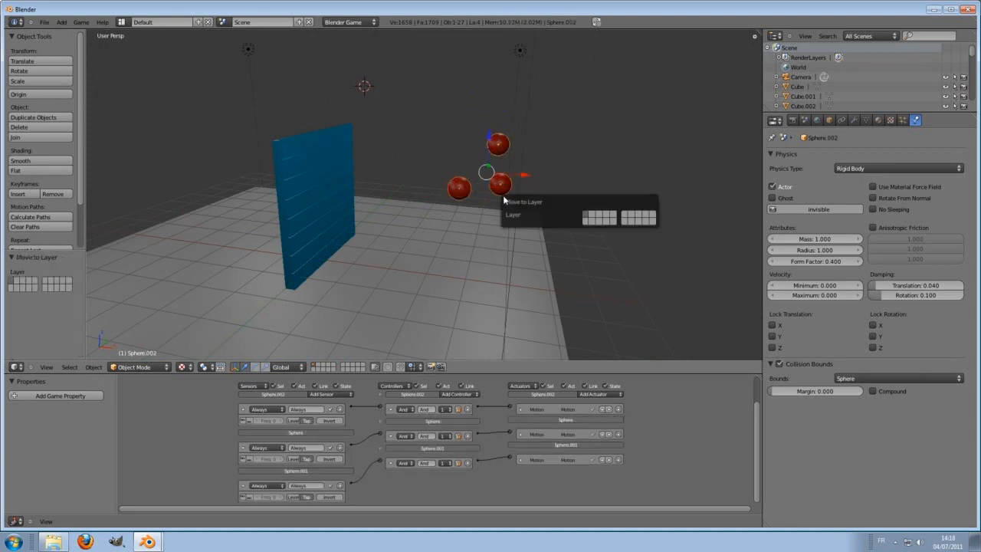
click(606, 217)
- Add a cylinder mesh, lower it towards the floor and shift it 1.632 along X, away from the blue wall
key(shift+a)
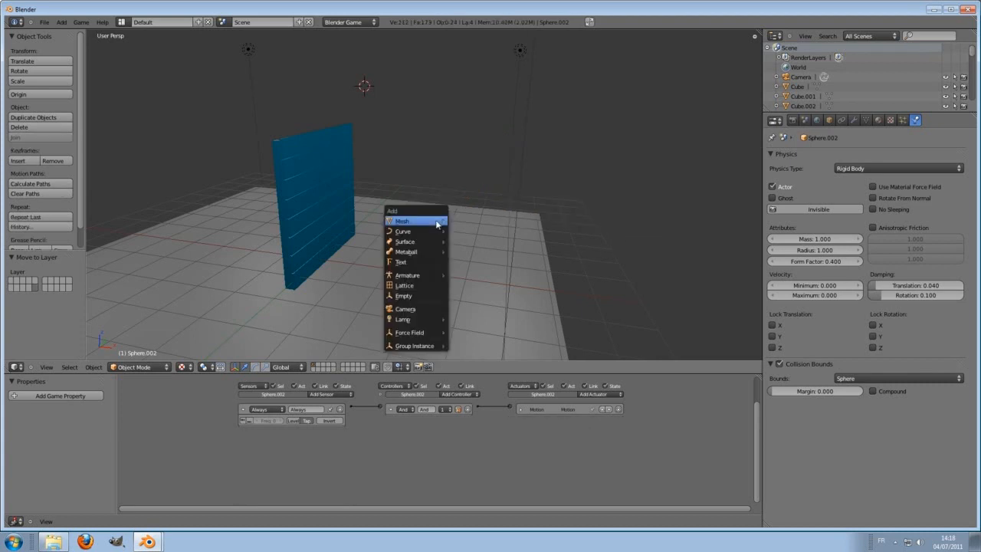
mouse_move(437, 221)
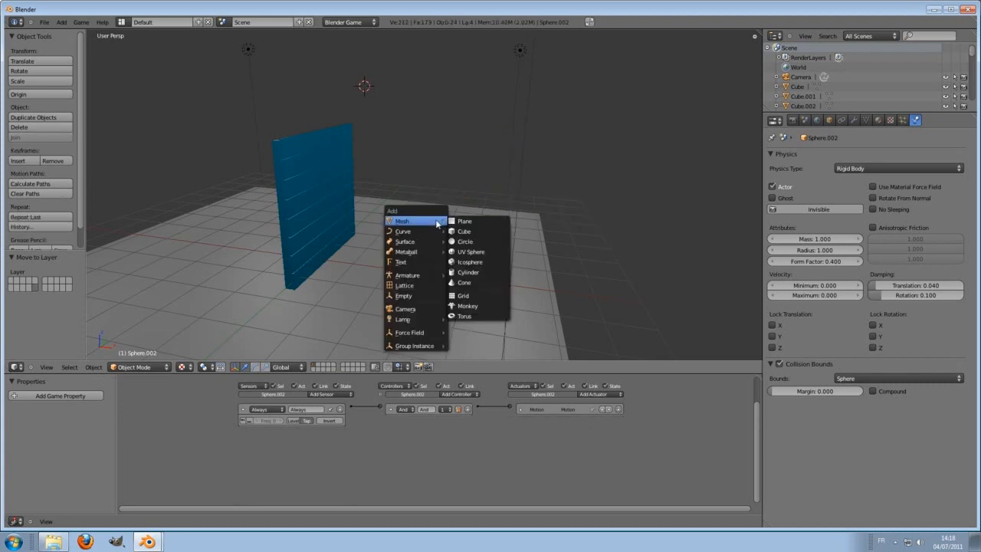
click(469, 271)
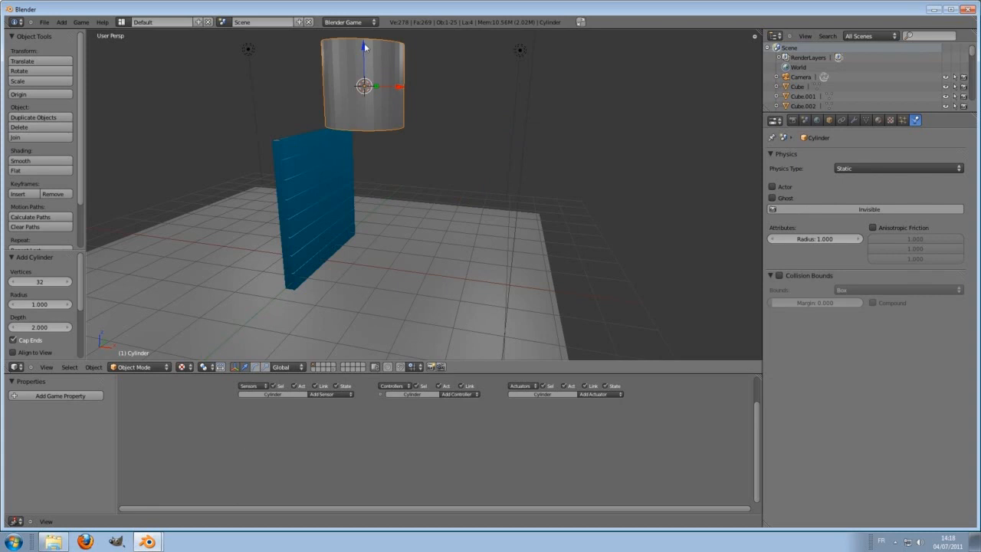
drag(364, 45, 370, 156)
drag(401, 205, 455, 216)
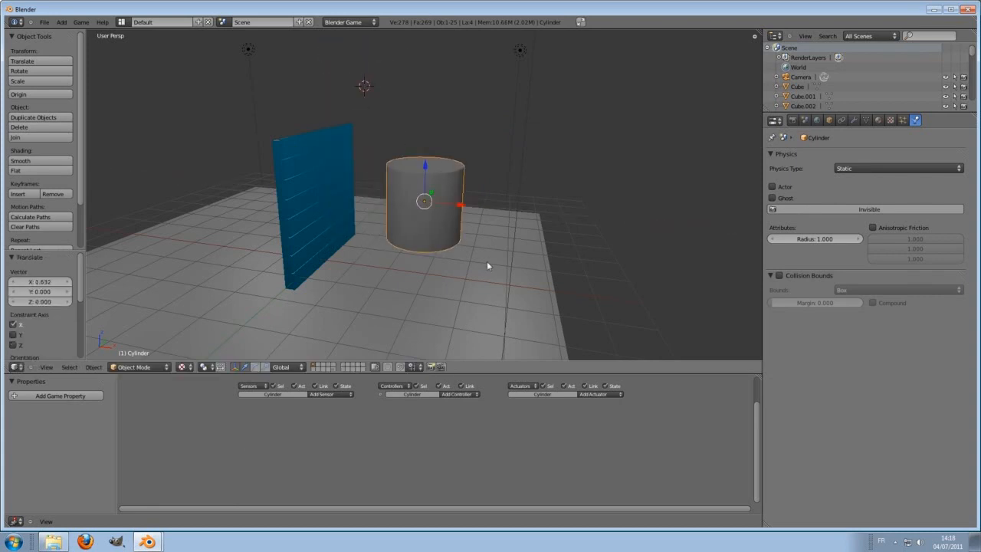
- Reshape the cylinder mesh into a tall, thin column by scaling Z by 4.146, everything by 0.281, and stretching Z again
key(Tab)
key(s)
key(z)
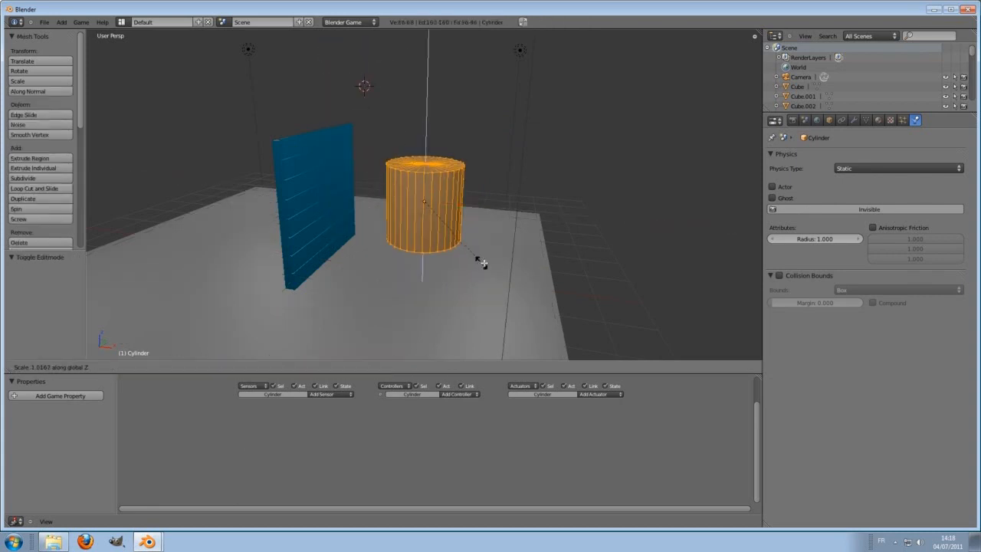
click(732, 256)
key(s)
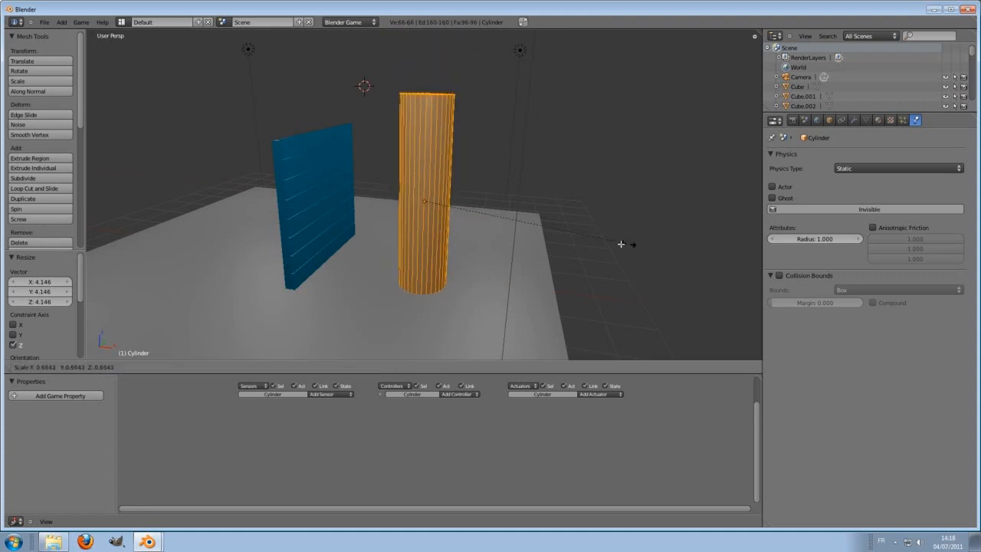
click(501, 242)
key(s)
key(z)
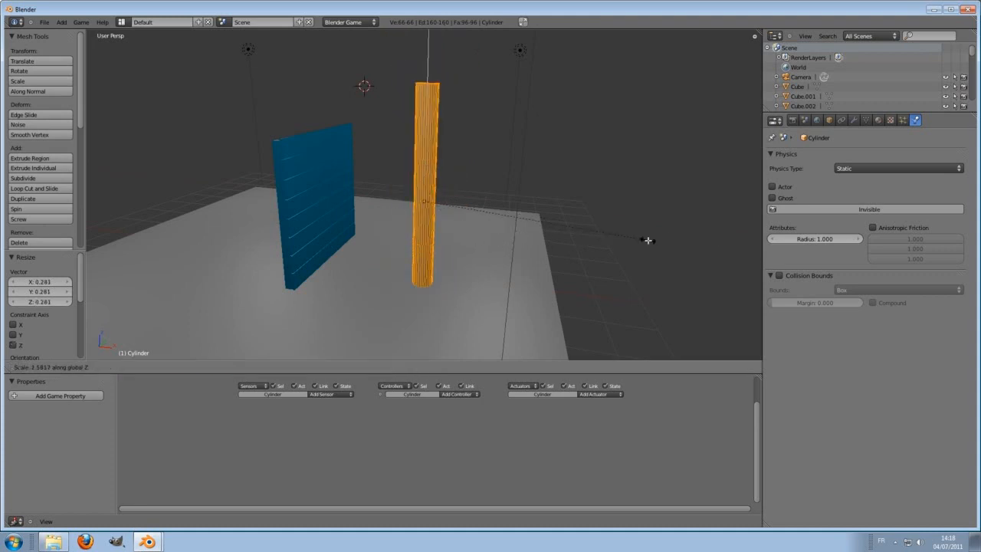
click(615, 242)
key(Tab)
- Raise the column 1.107 along the Z axis
key(g)
key(z)
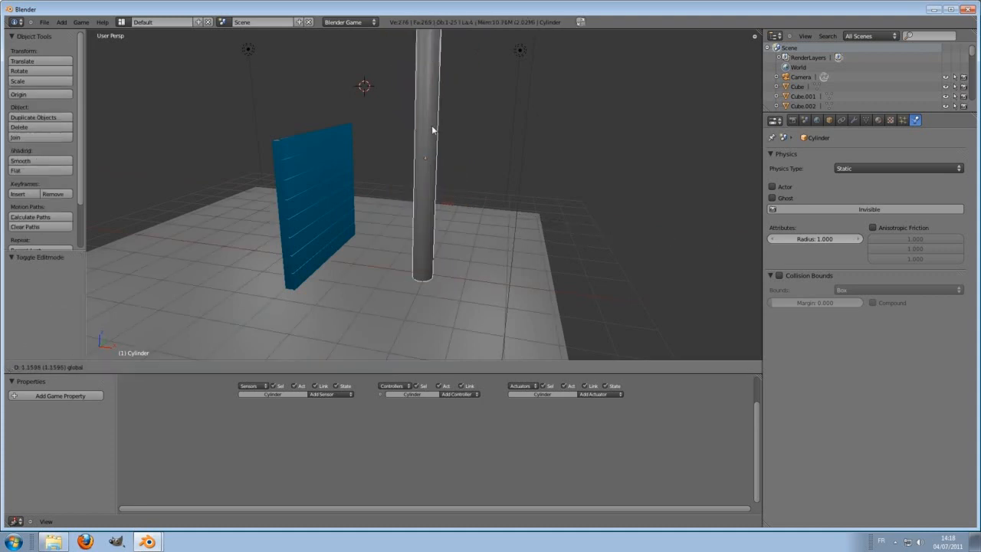
click(433, 134)
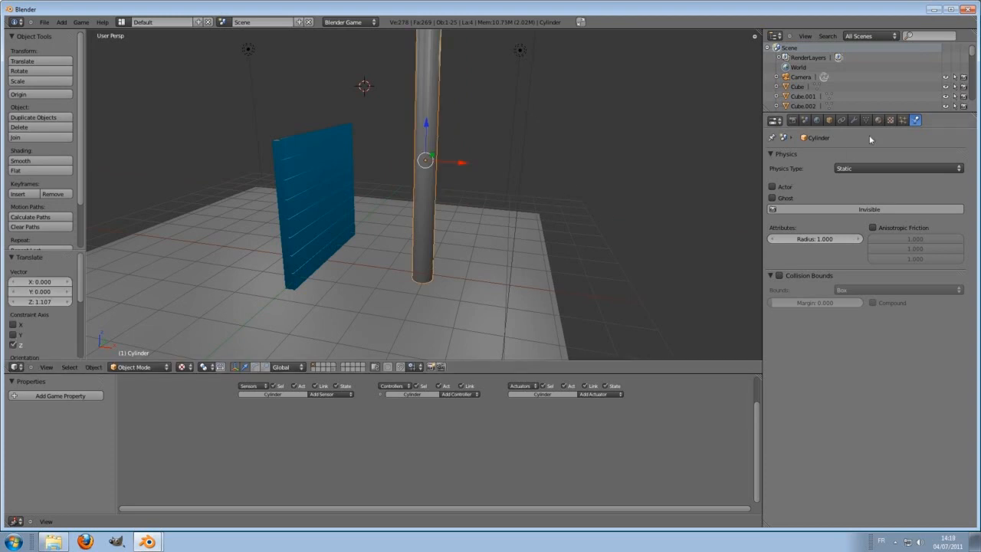
- Assign the existing red material to the cylinder and select a blue plank to review its touch logic
click(877, 121)
click(774, 189)
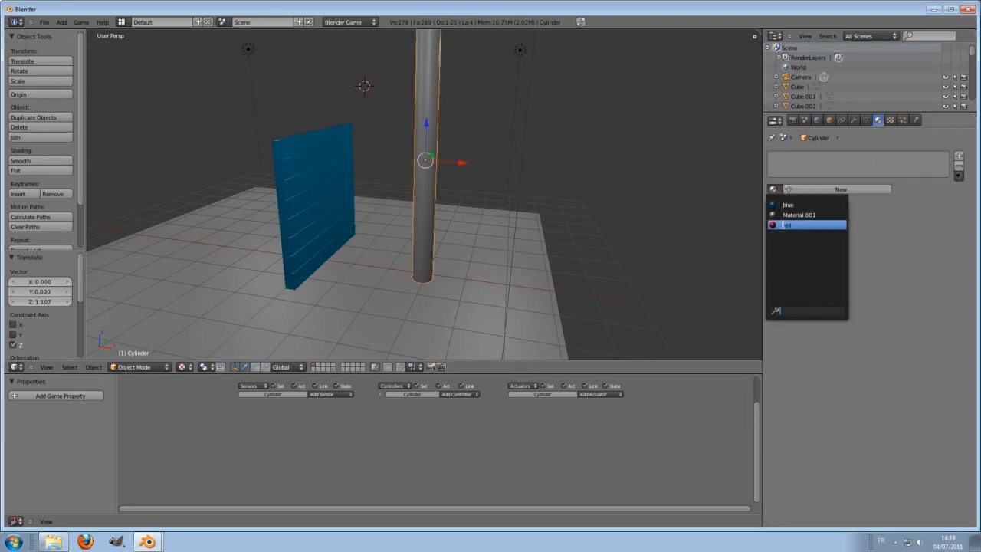
click(785, 220)
right_click(286, 163)
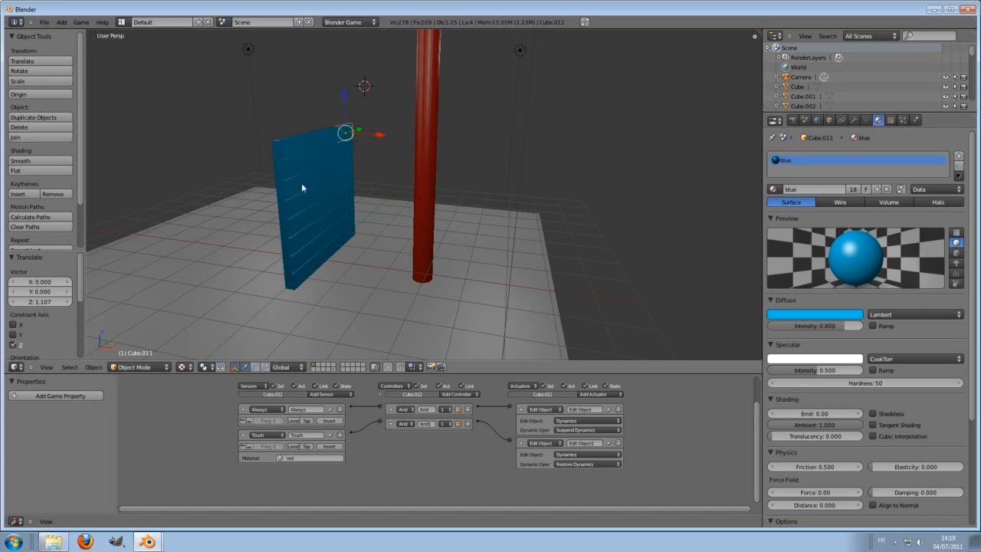
middle_drag(367, 183, 424, 191)
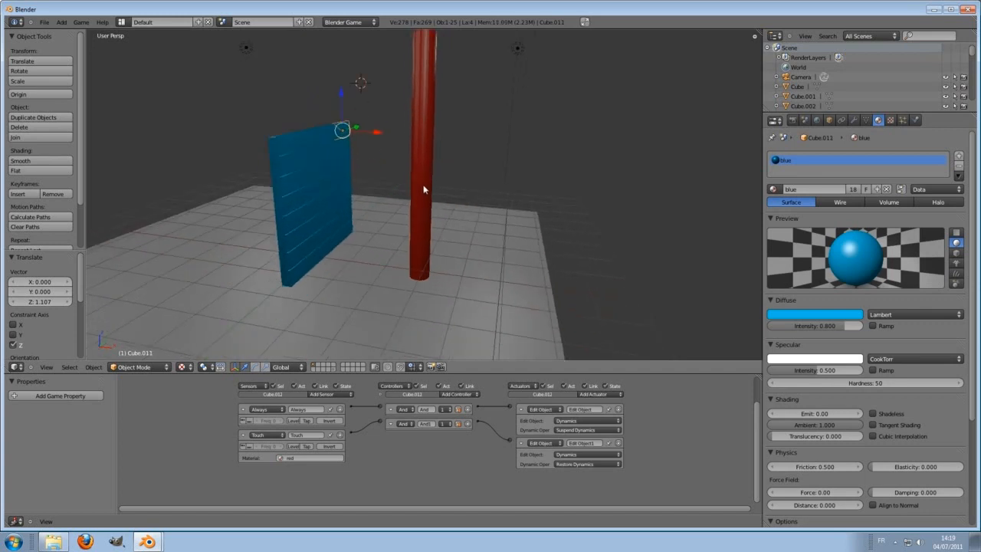
- Set the red cylinder's physics type to Rigid Body and enable collision bounds of type Cylinder
right_click(424, 191)
middle_drag(452, 244, 464, 285)
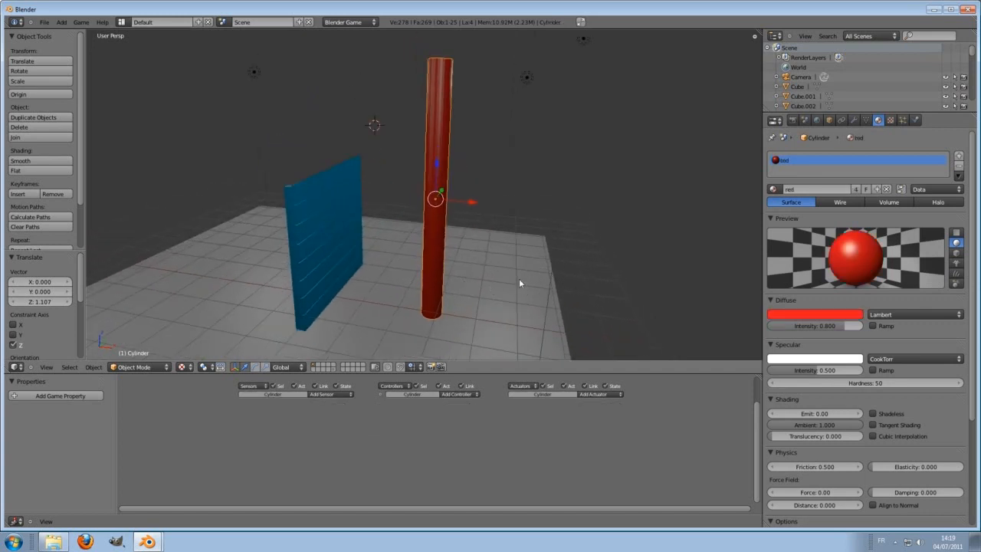
click(915, 120)
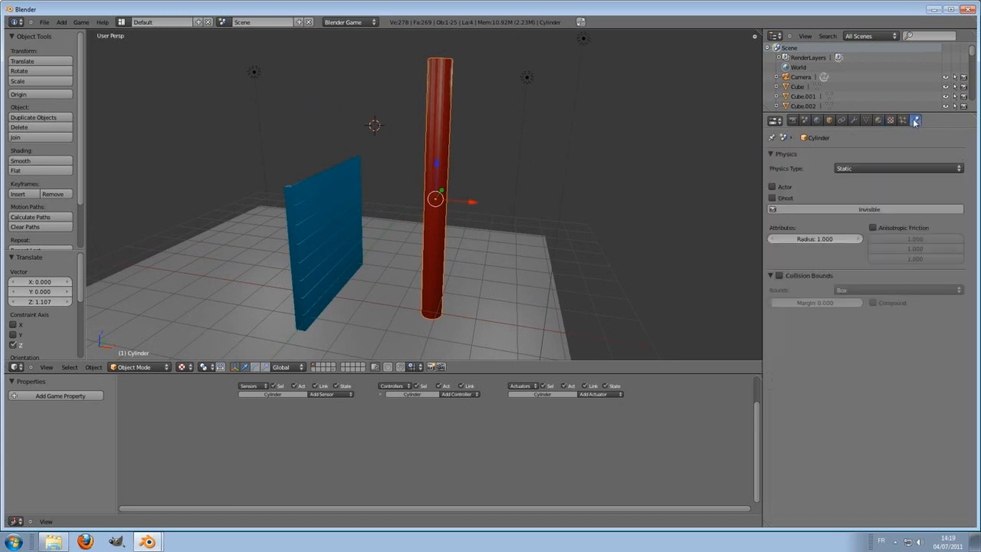
click(855, 168)
click(868, 127)
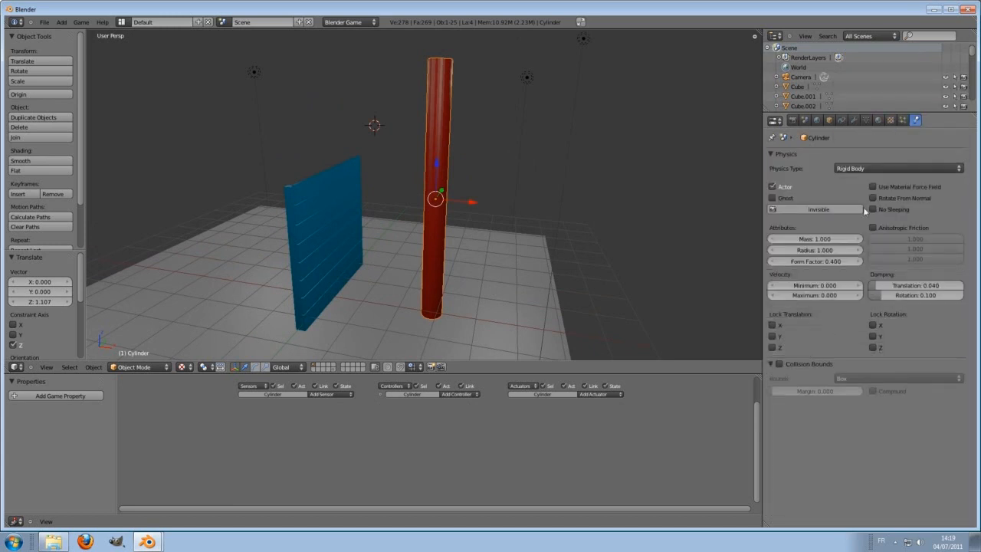
click(779, 364)
click(858, 379)
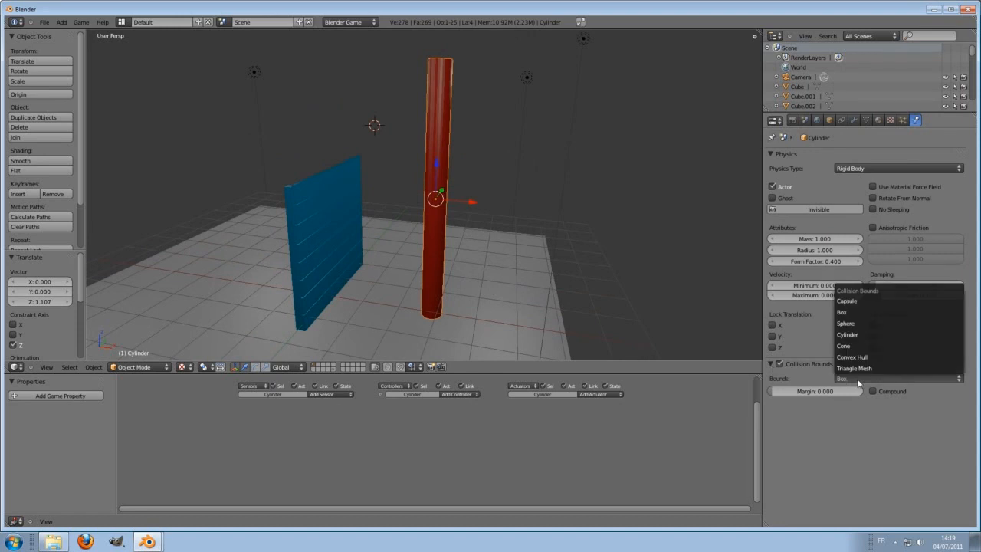
click(857, 334)
- Tilt the red cylinder about -15.17° around the Y axis so it leans towards the blue wall
middle_drag(488, 269, 645, 273)
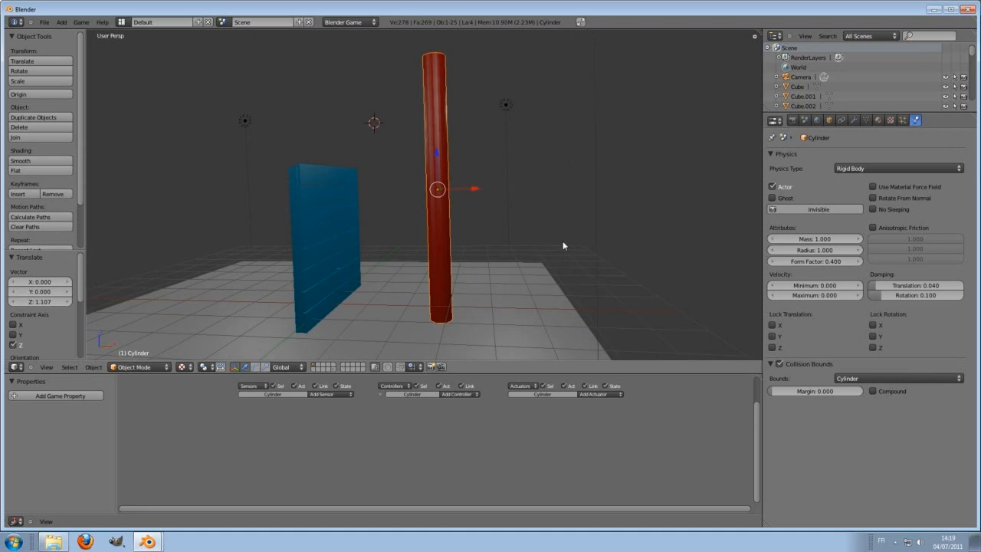
key(r)
key(y)
click(566, 205)
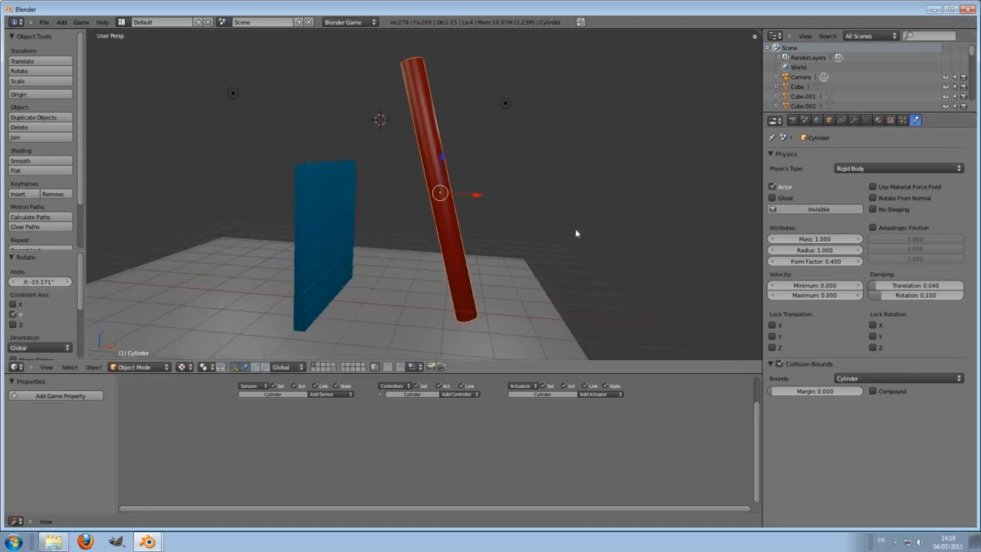
- Run the game simulation to watch the single leaning cylinder fall onto the wall, and stop it
middle_drag(576, 233, 629, 231)
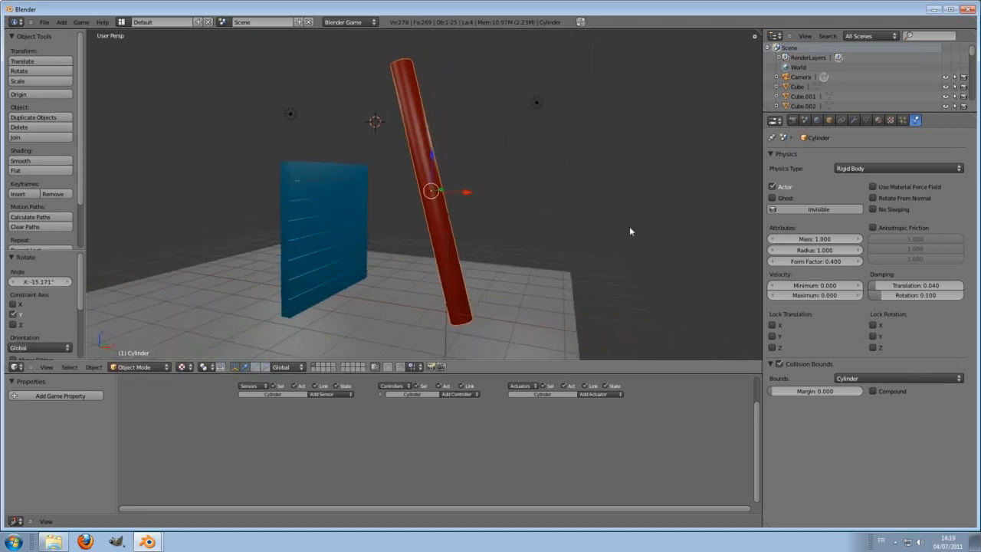
key(p)
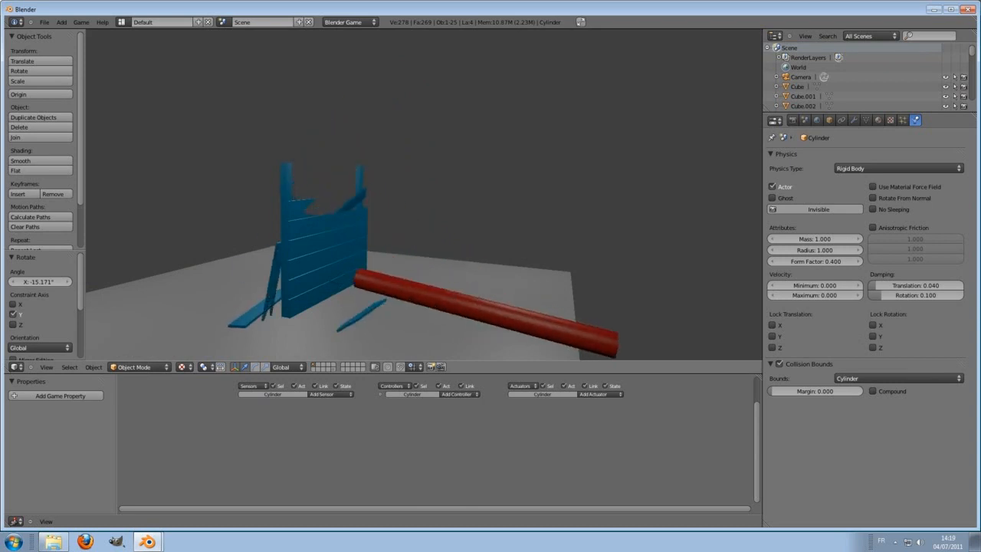
key(Escape)
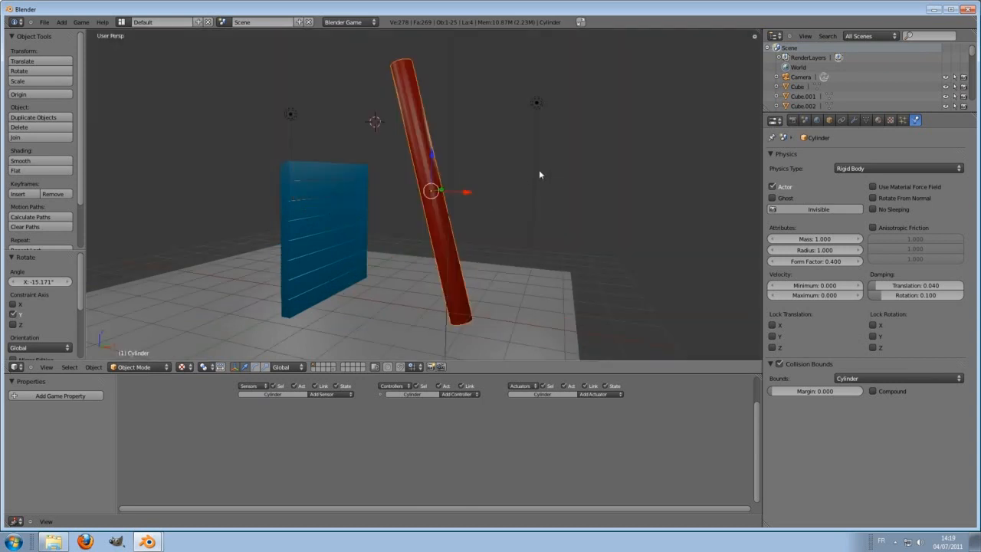
- Duplicate the tilted cylinder twice along the Y axis, one copy on each side, offsetting the second copy by -2.438
middle_drag(540, 173, 441, 228)
key(shift+d)
key(y)
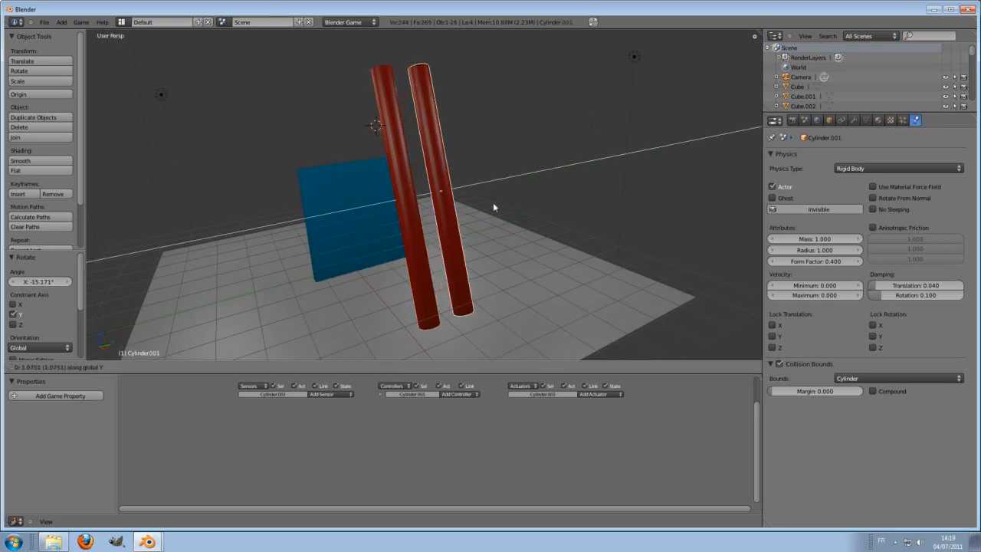
click(493, 202)
key(y)
click(415, 213)
- Run the game simulation to test the three leaning cylinders against the plank wall, and stop it
middle_drag(414, 213, 513, 210)
key(p)
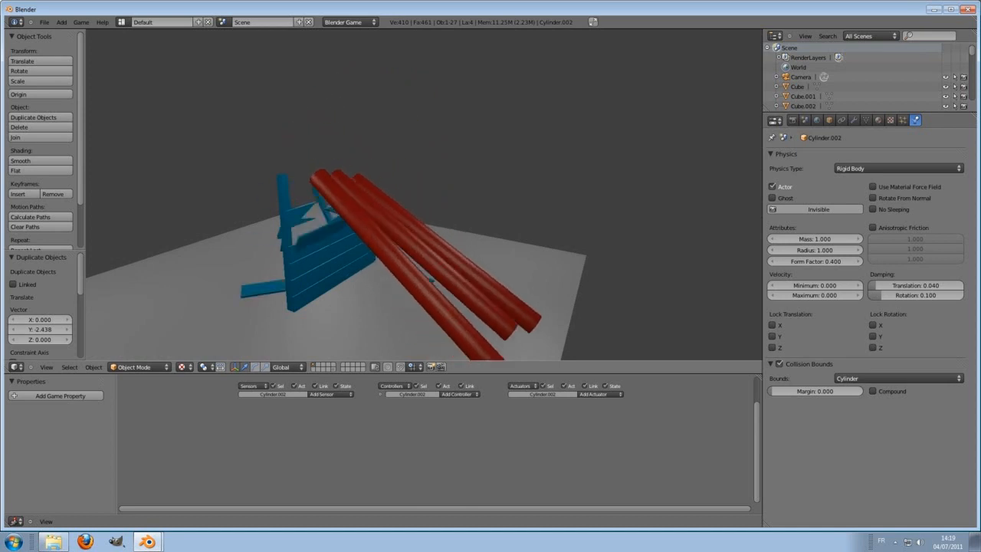
key(Escape)
- Select the three leaning red cylinders and delete them from the scene
shift+right_click(460, 230)
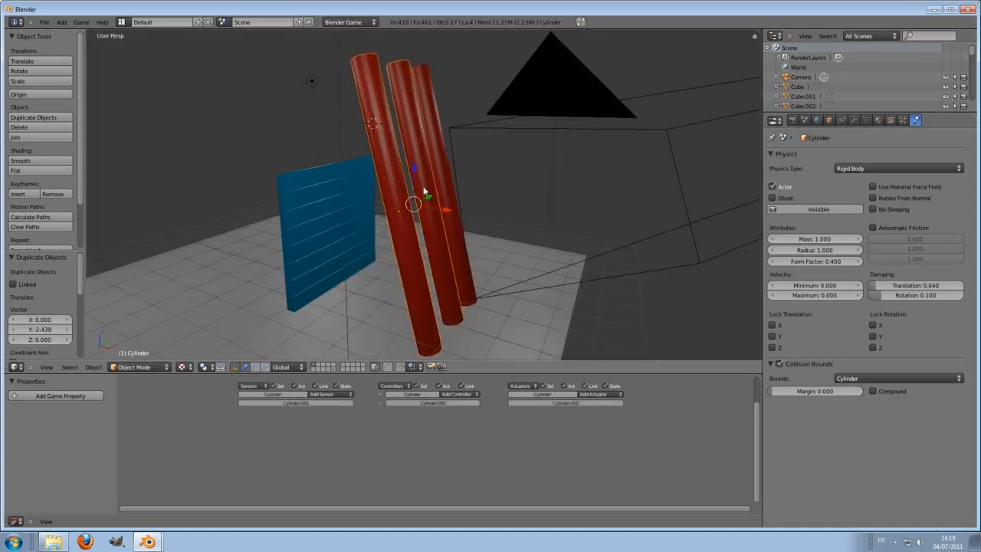
shift+right_click(444, 129)
shift+right_click(435, 91)
shift+right_click(498, 117)
shift+right_click(498, 121)
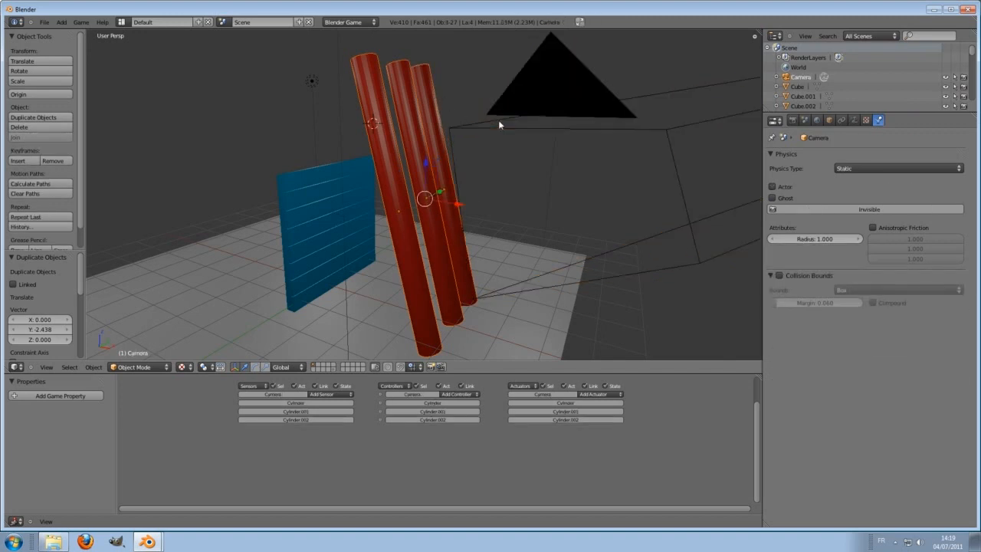
key(x)
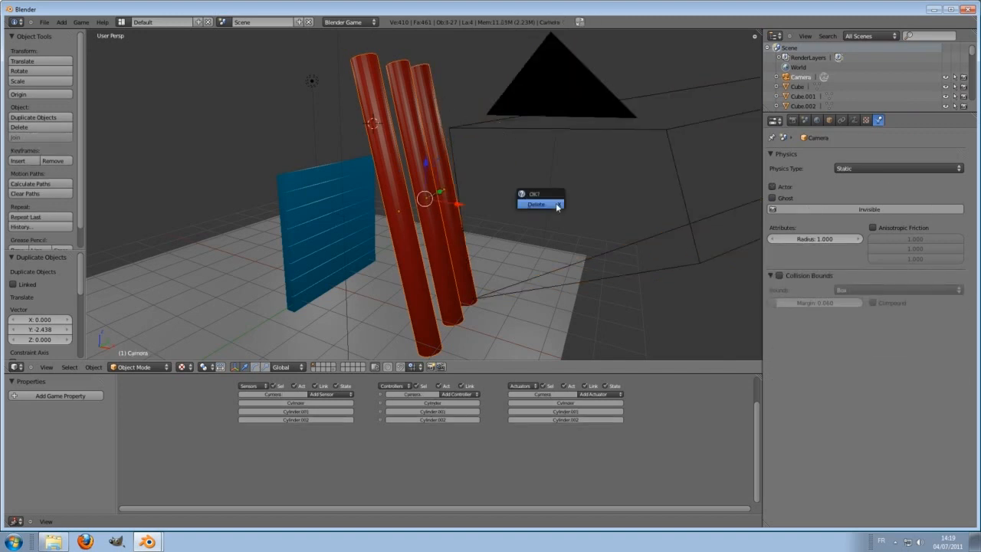
click(536, 204)
- Select a lower plank of the blue wall and examine its logic bricks
middle_drag(394, 256, 569, 210)
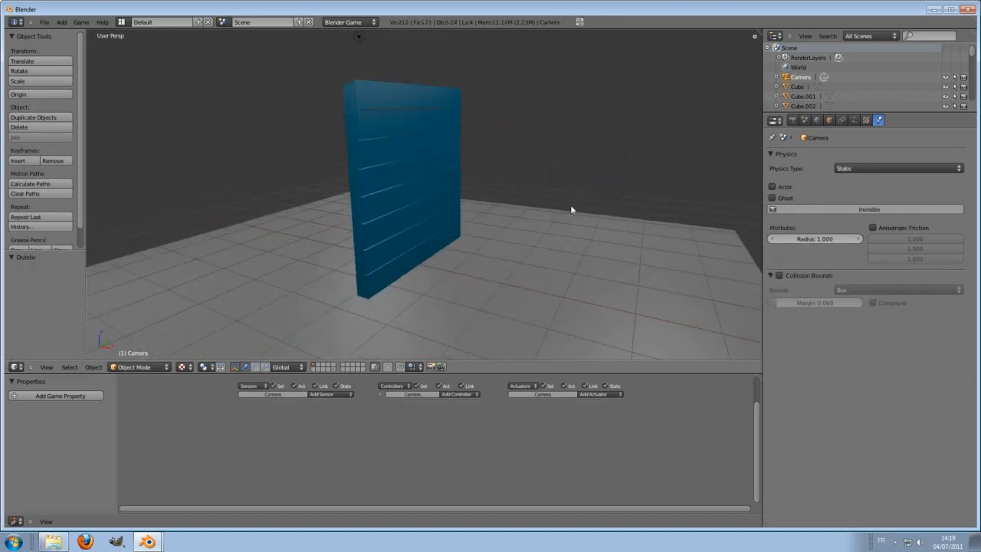
middle_drag(383, 225, 472, 167)
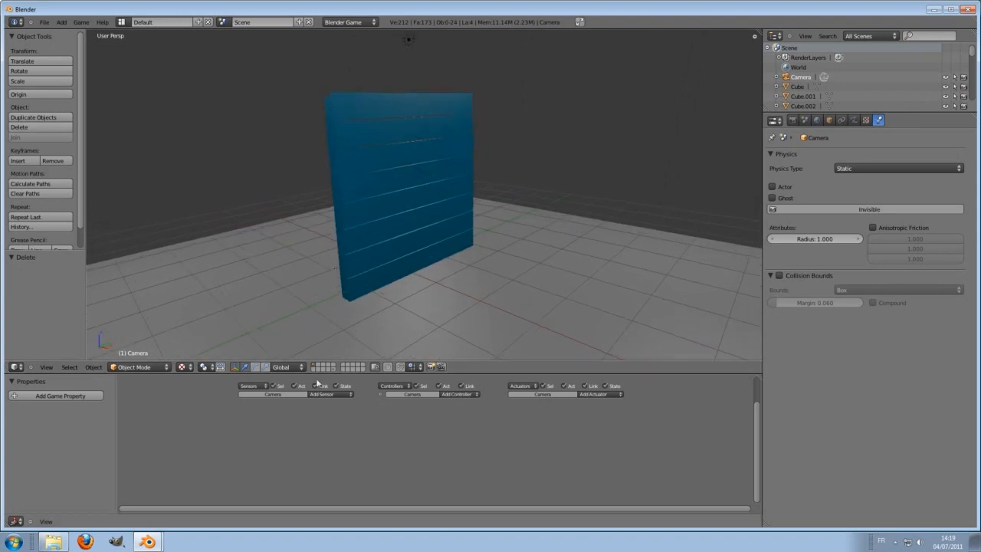
right_click(363, 248)
click(320, 395)
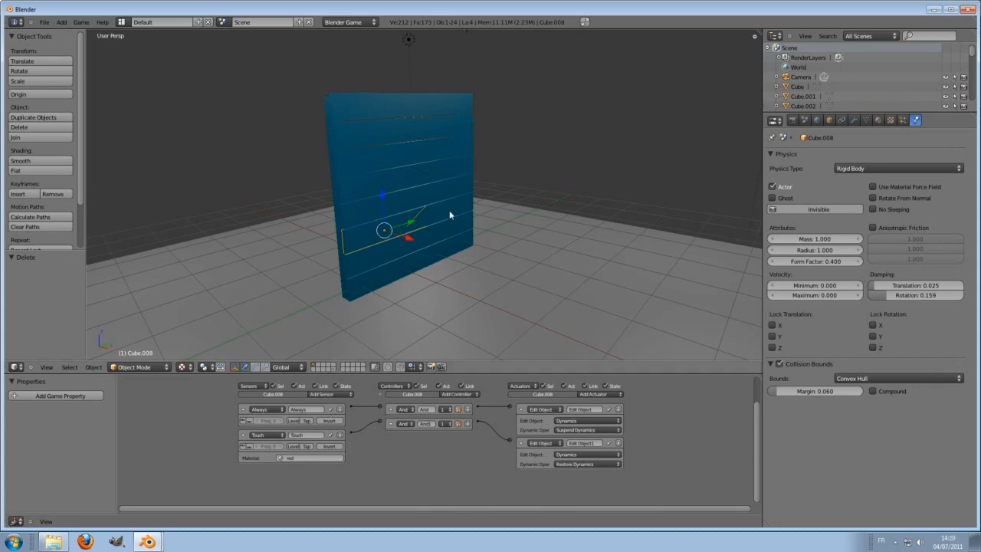
- Add a cube mesh above the blue wall and move it -1.295 along the X axis
scroll(449, 211, down, 1)
shift+middle_drag(560, 214, 567, 241)
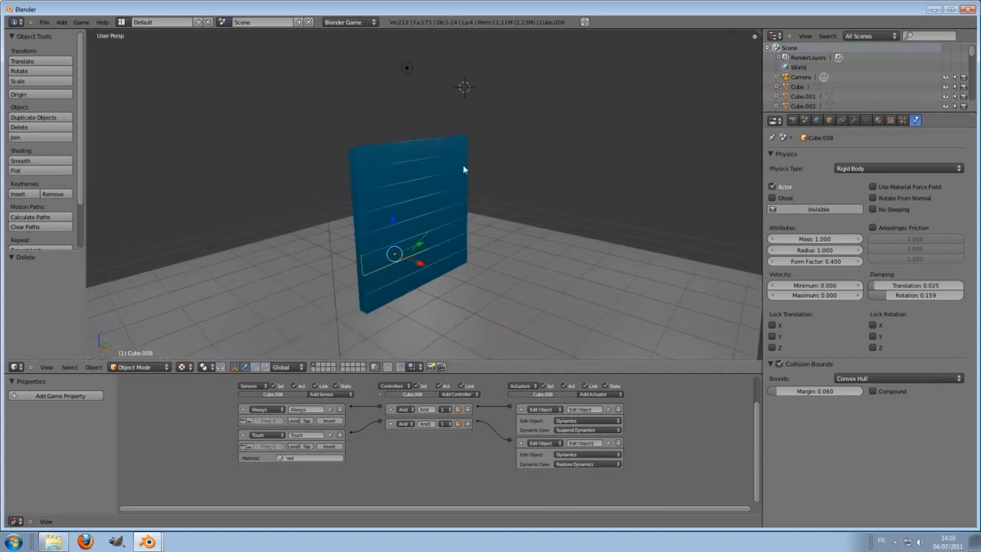
middle_drag(462, 167, 473, 167)
key(shift+a)
mouse_move(494, 222)
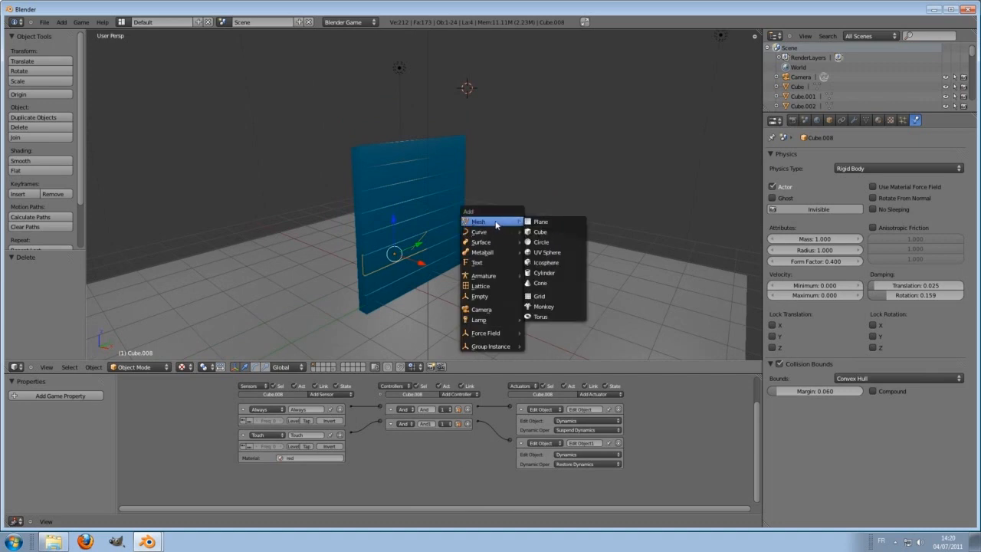
click(539, 231)
middle_drag(437, 252, 475, 121)
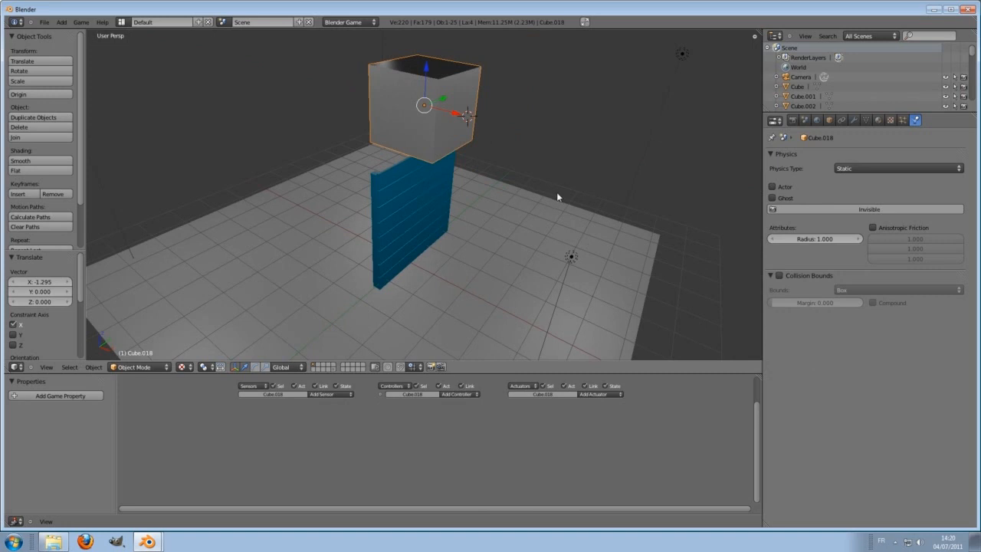
- In Edit Mode, scale the cube to 0.124 along Z and stretch it along Y to form a long flat slab
key(Tab)
key(s)
key(z)
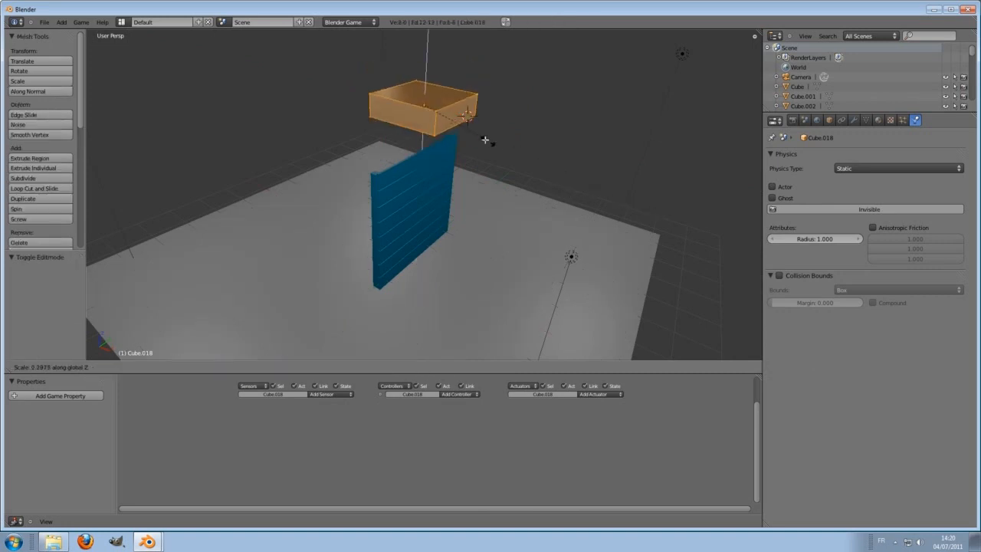
click(452, 117)
middle_drag(452, 117, 453, 184)
key(s)
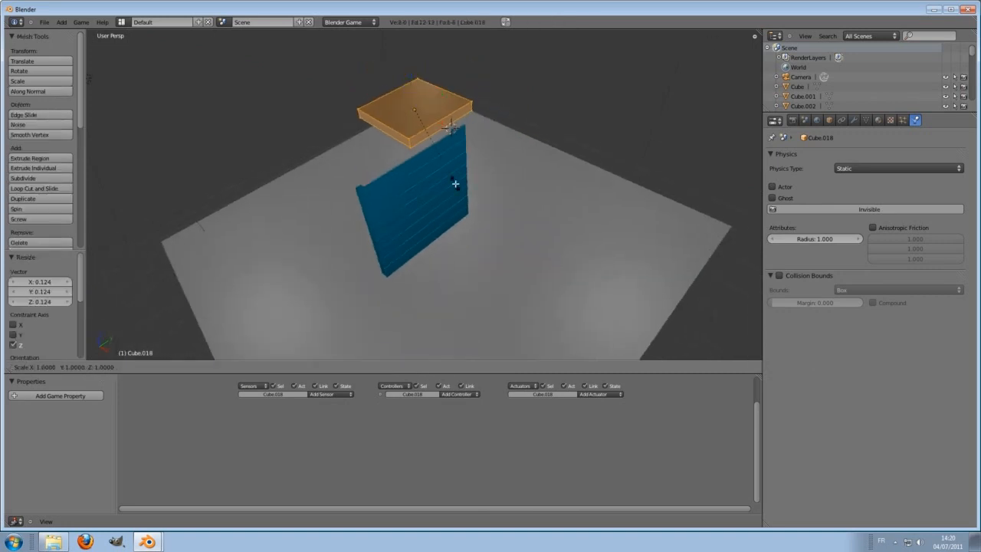
key(y)
click(674, 102)
key(Tab)
- Assign the existing red material to the flat slab
middle_drag(506, 225, 719, 234)
click(877, 120)
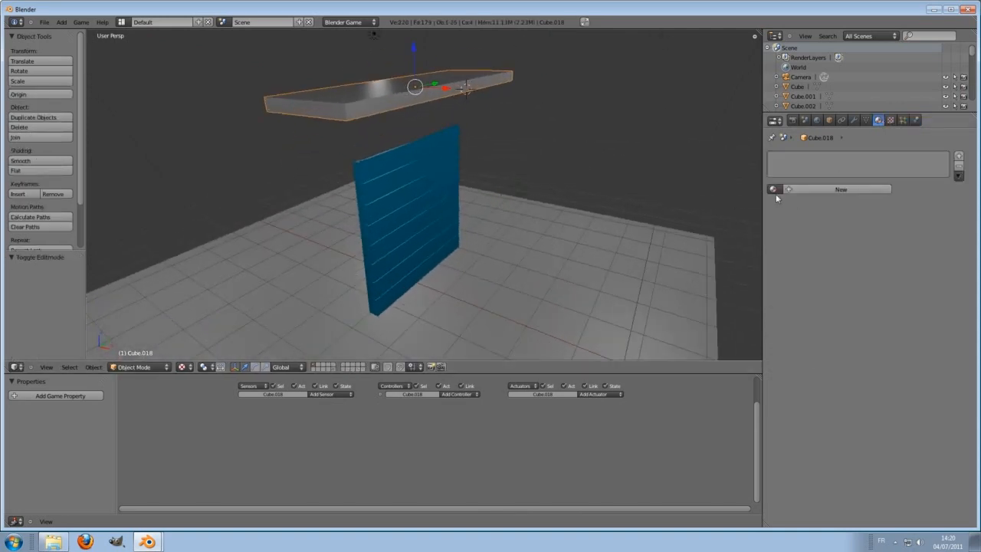
click(772, 189)
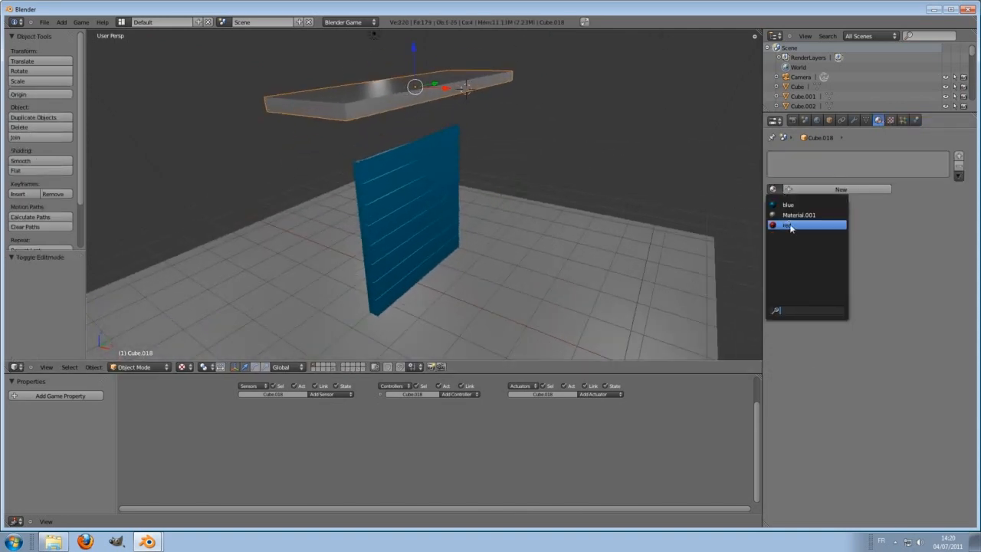
click(792, 224)
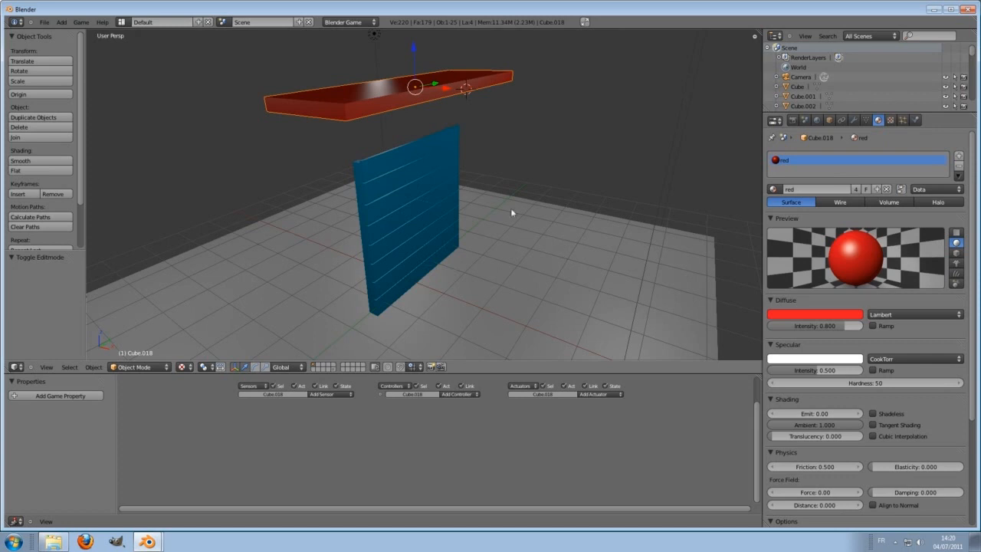
- Set the slab's physics type to Rigid Body and turn on its Ghost option
click(917, 121)
click(849, 168)
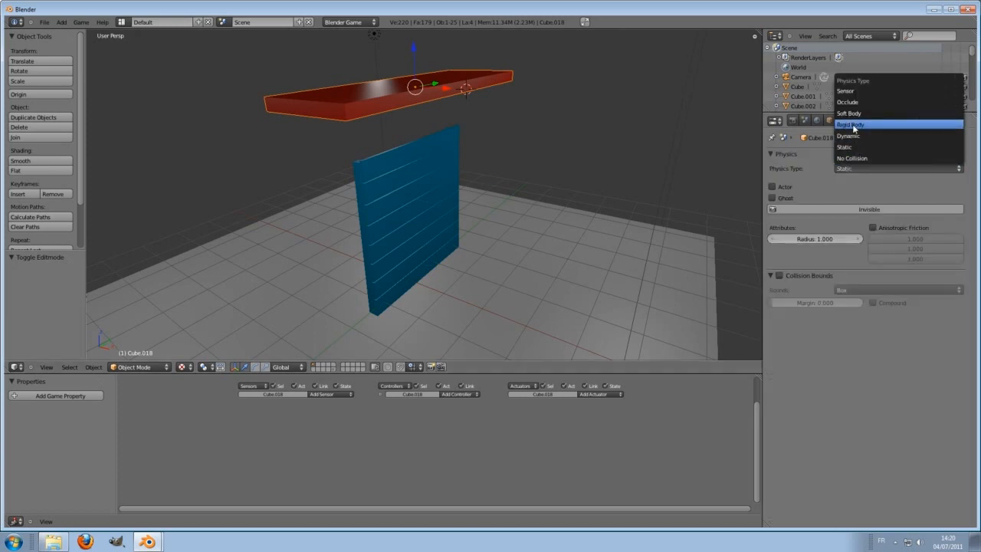
click(851, 125)
middle_drag(610, 145, 625, 144)
click(772, 197)
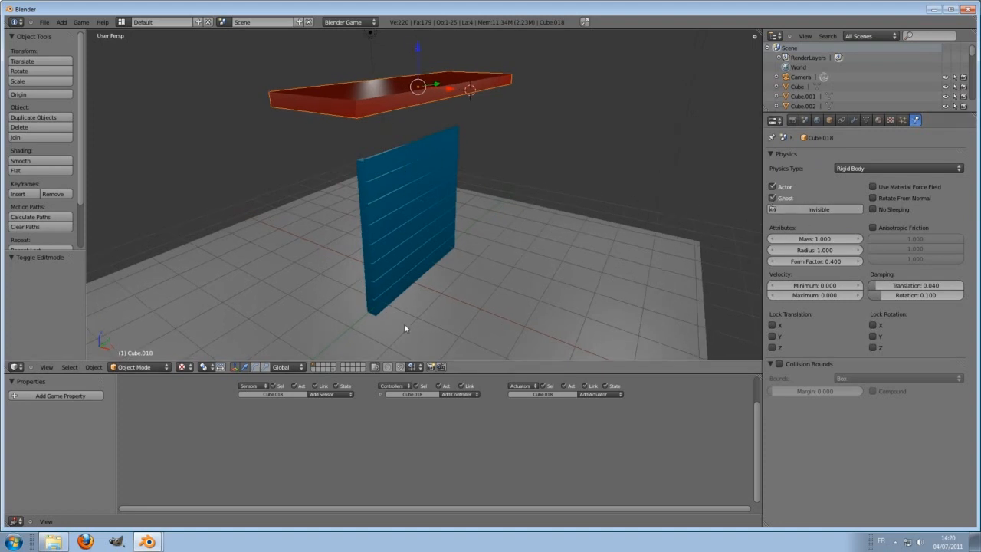
- Run the game simulation to test the red slab falling onto the plank wall, and stop it
middle_drag(466, 274, 475, 236)
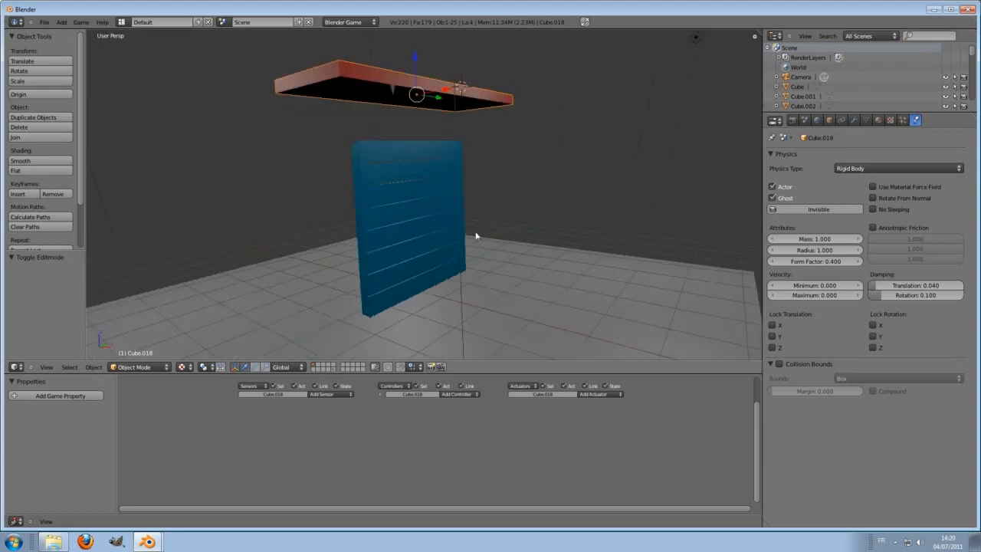
scroll(591, 243, up, 2)
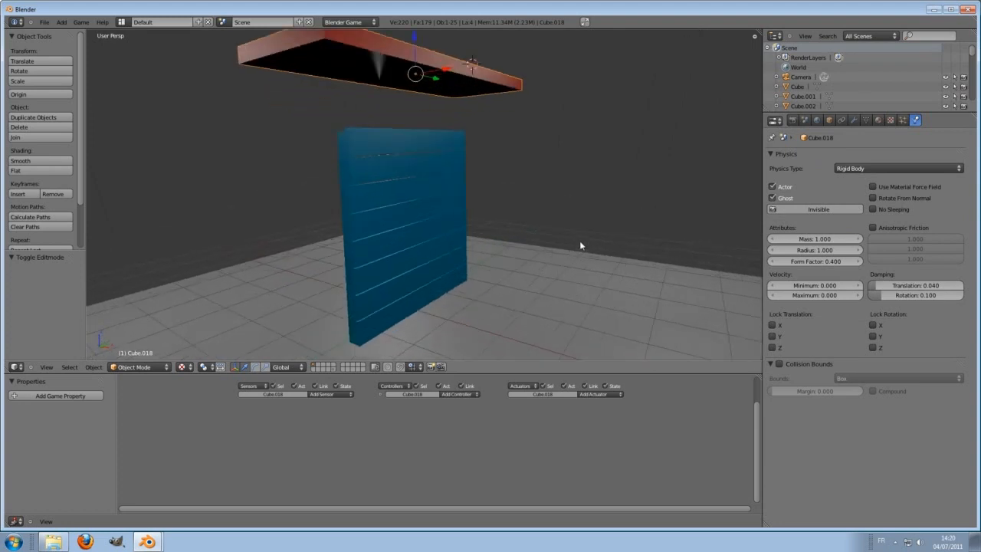
key(p)
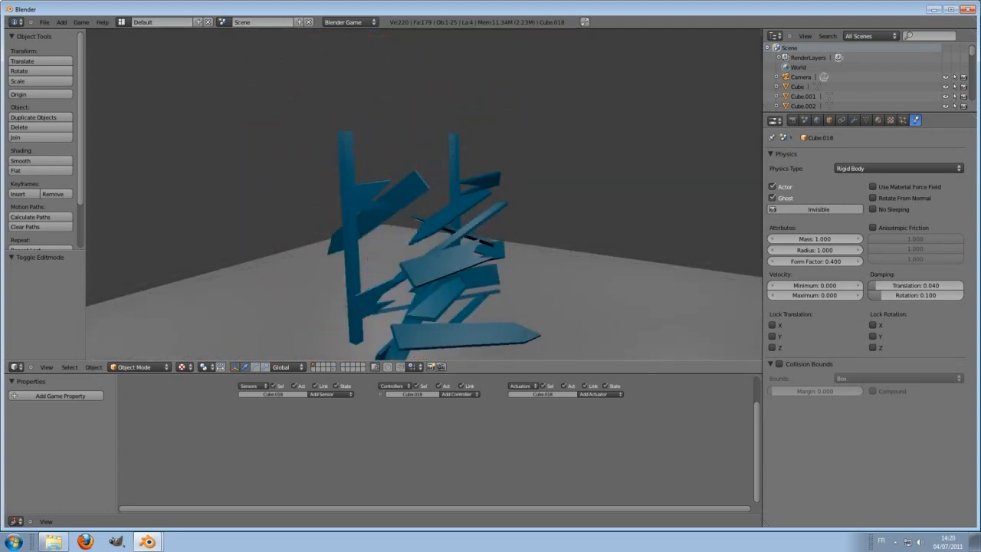
key(Escape)
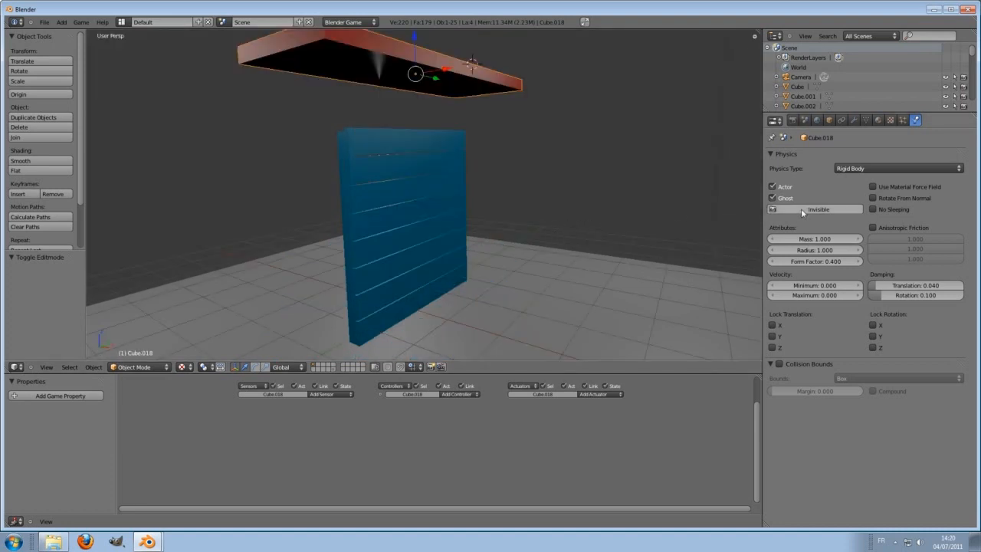
- Enable Box collision bounds on the slab, rerun the simulation to test its fall onto the wall, and stop it
click(780, 364)
middle_drag(551, 229, 521, 212)
key(p)
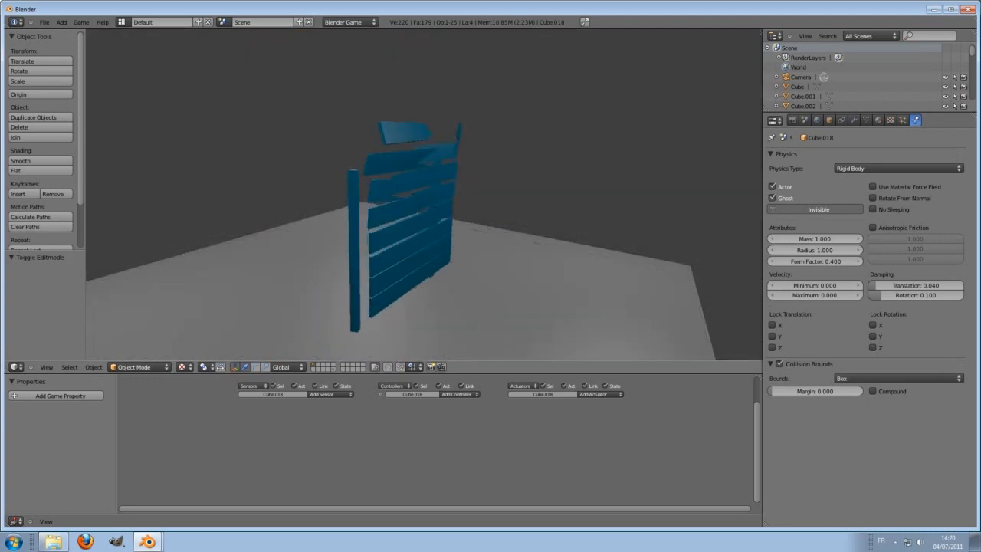
key(Escape)
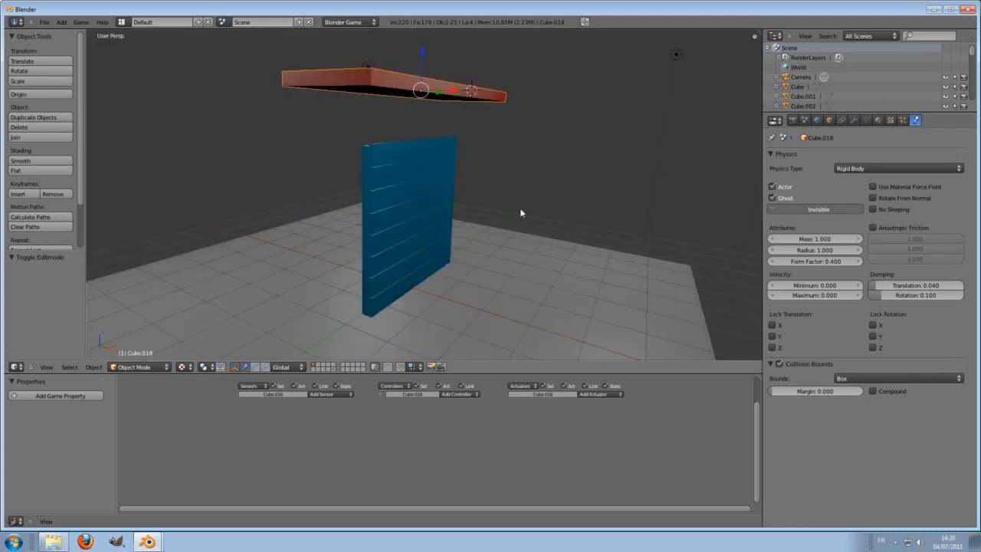
middle_drag(413, 94, 446, 202)
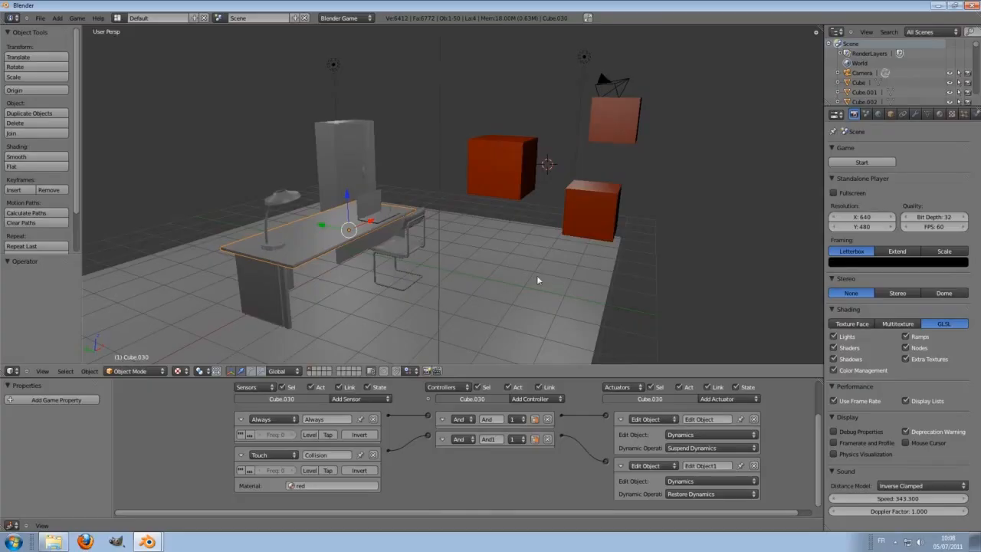
- Run the game simulation of the office scene to watch the red cubes hit the furniture, and stop it
scroll(536, 277, down, 2)
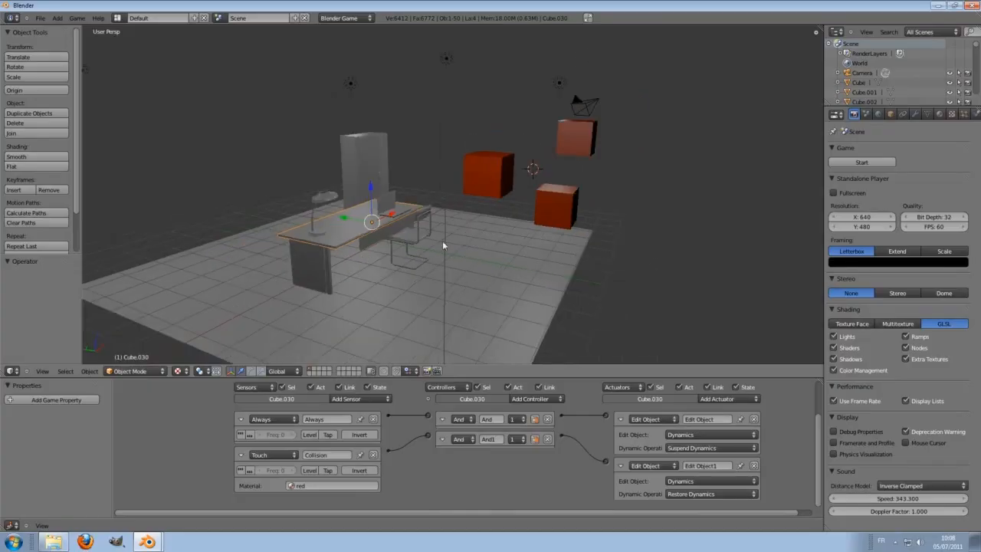
middle_drag(575, 290, 613, 272)
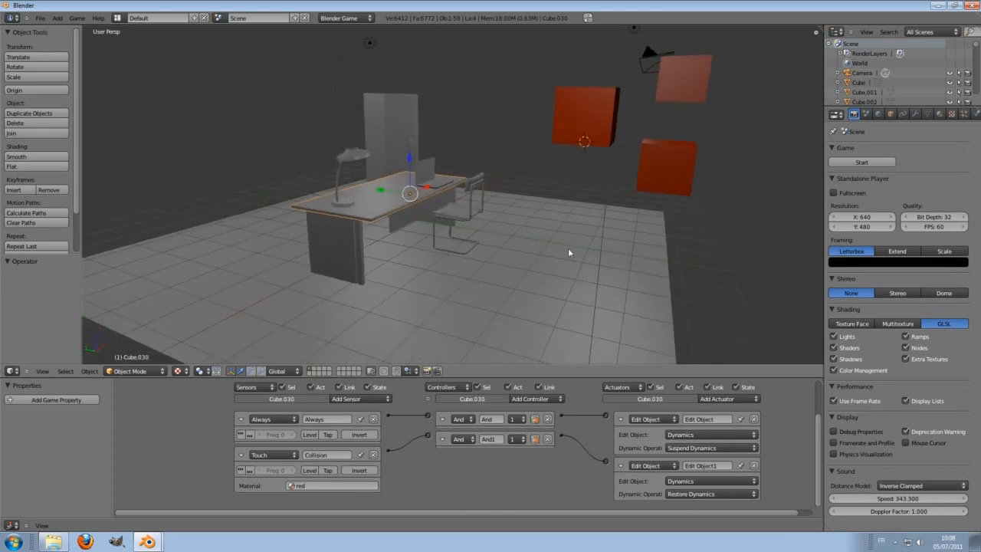
middle_drag(568, 248, 431, 300)
scroll(440, 199, down, 2)
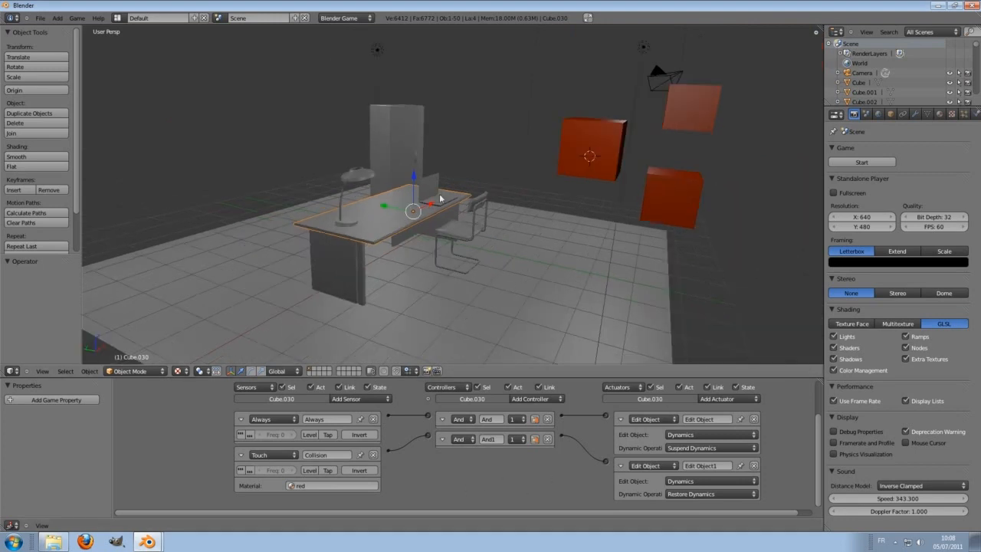
middle_drag(454, 215, 591, 246)
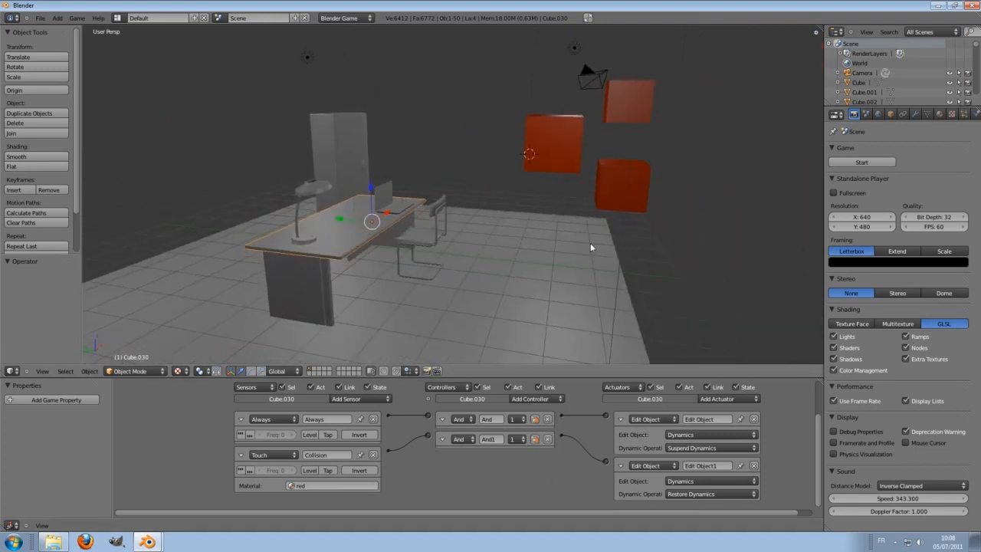
key(p)
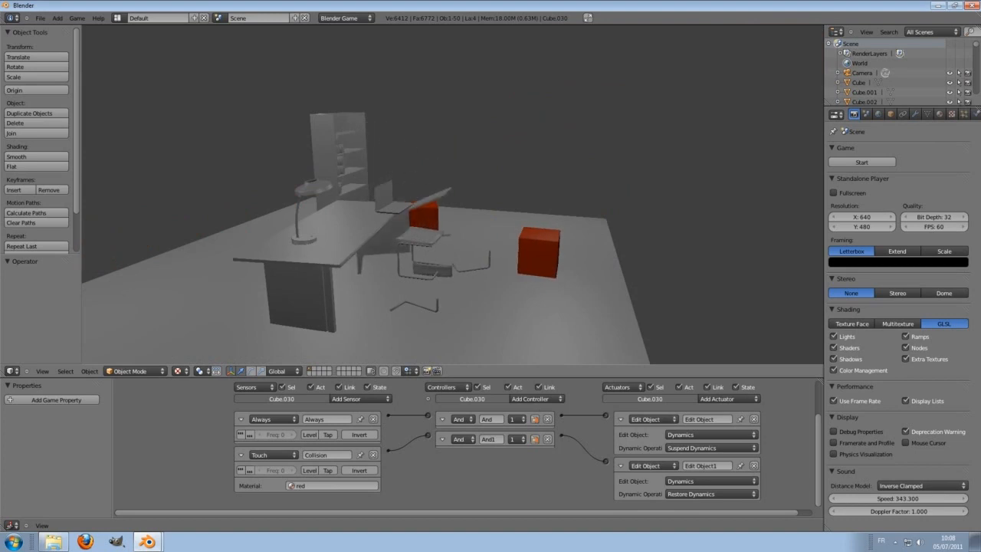
key(Escape)
- In Edit Mode with solid shading, add two loop cuts across the desk top to divide it into three sections
middle_drag(408, 295, 495, 282)
key(Tab)
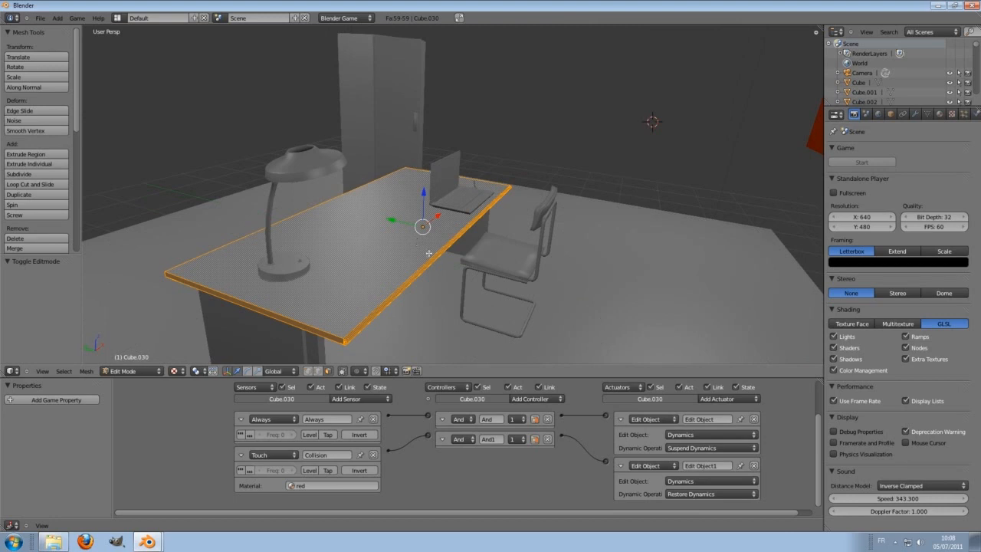
key(z)
key(z)
middle_drag(446, 266, 427, 259)
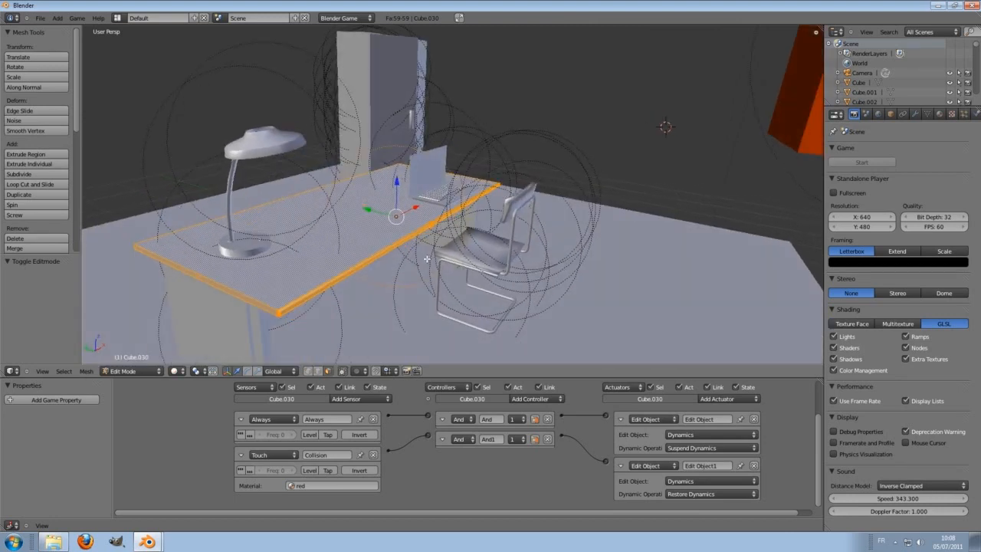
key(ctrl+r)
click(387, 249)
click(349, 270)
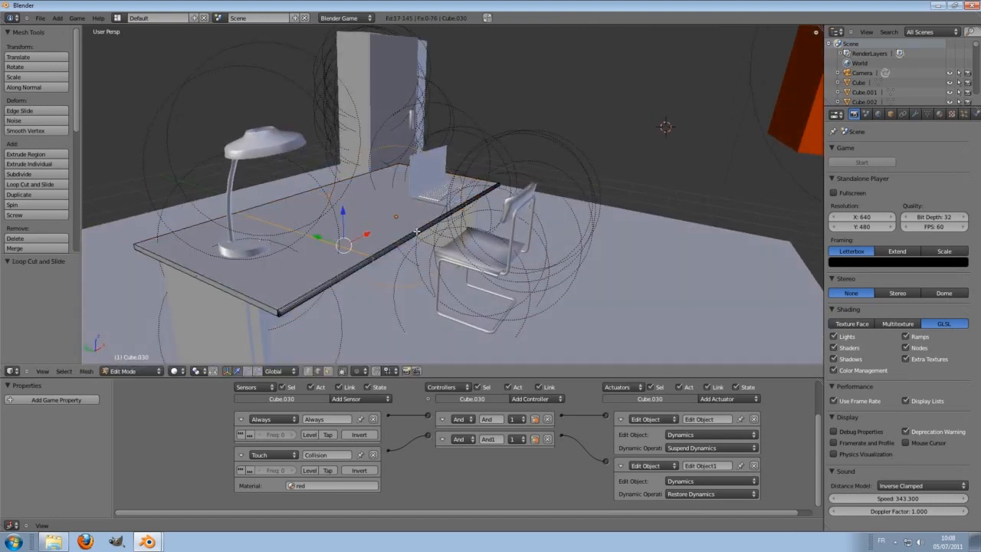
key(ctrl+r)
click(427, 226)
click(427, 226)
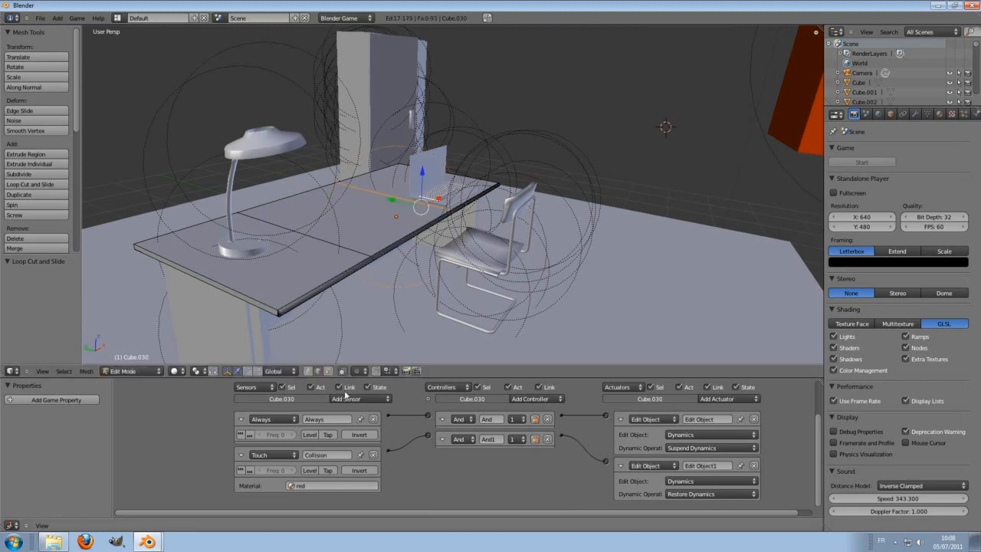
- Select the face loop of the desk top's middle section in face select mode and separate the selection into its own object
click(328, 370)
alt+right_click(411, 229)
key(p)
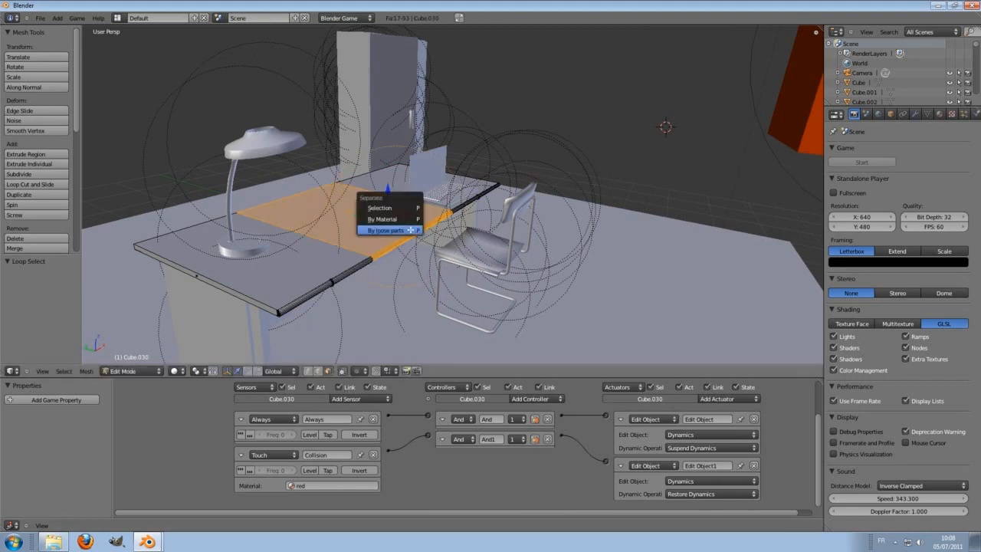
click(396, 229)
- Select all remaining faces of the desk top and separate them by loose parts
key(a)
key(a)
key(a)
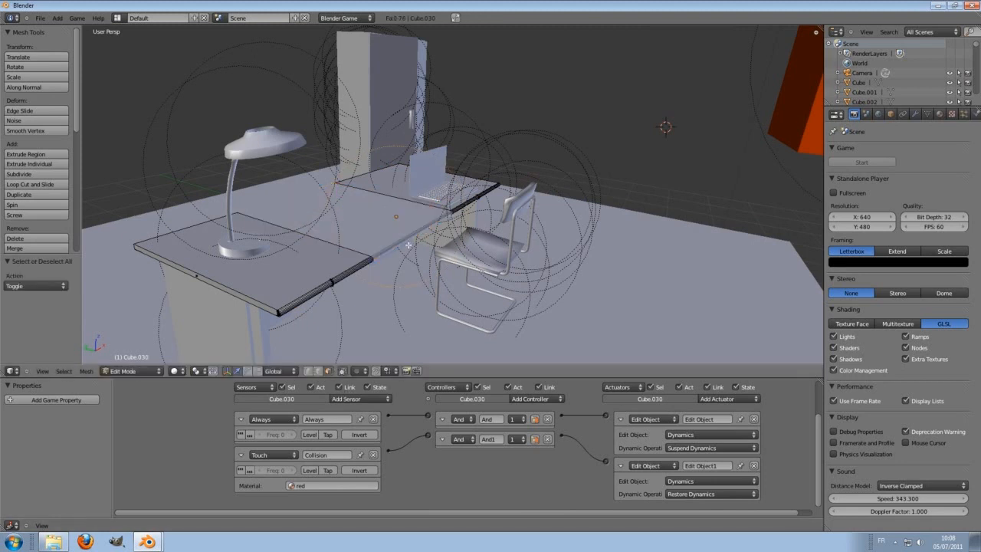
key(p)
click(399, 266)
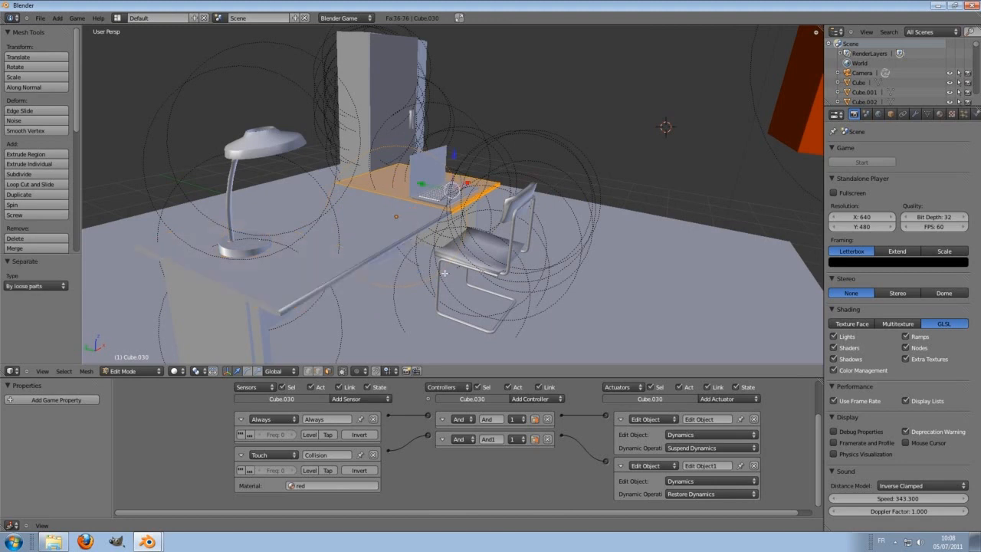
- Return to Object Mode, select all objects in the office scene, and set their origins to their geometry
key(Tab)
key(a)
key(a)
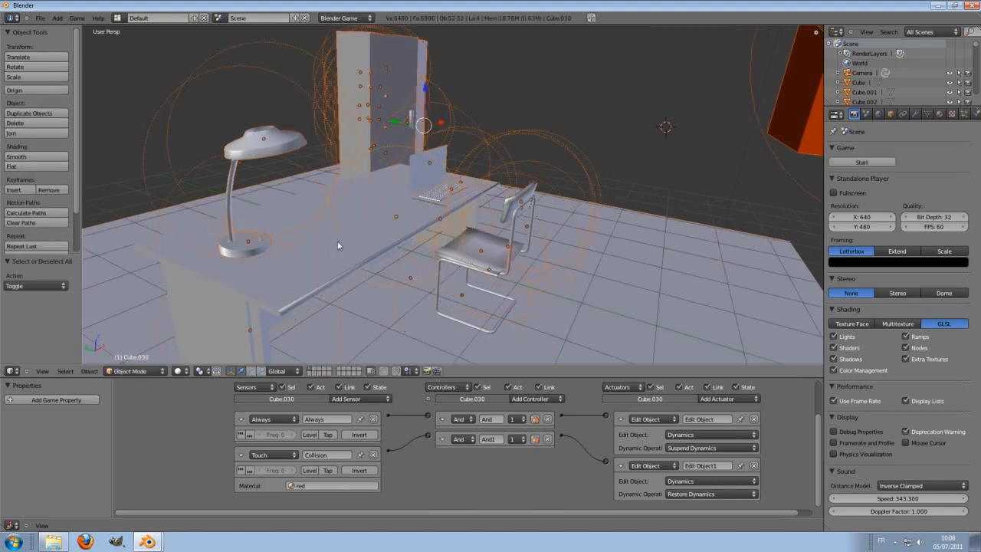
key(ctrl+shift+alt+c)
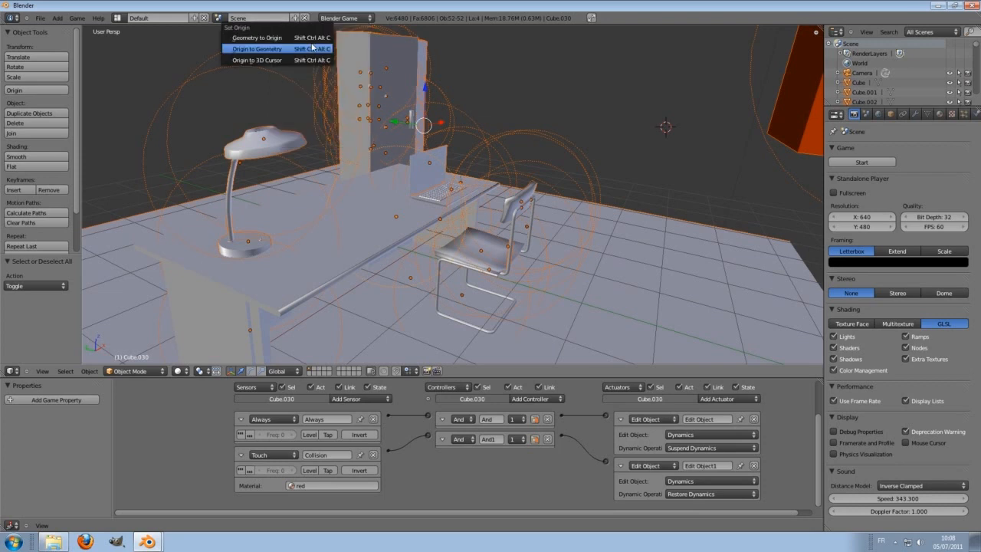
click(274, 51)
- Switch the viewport to textured shading, then run the game simulation to watch the split desk break, and stop it
key(Home)
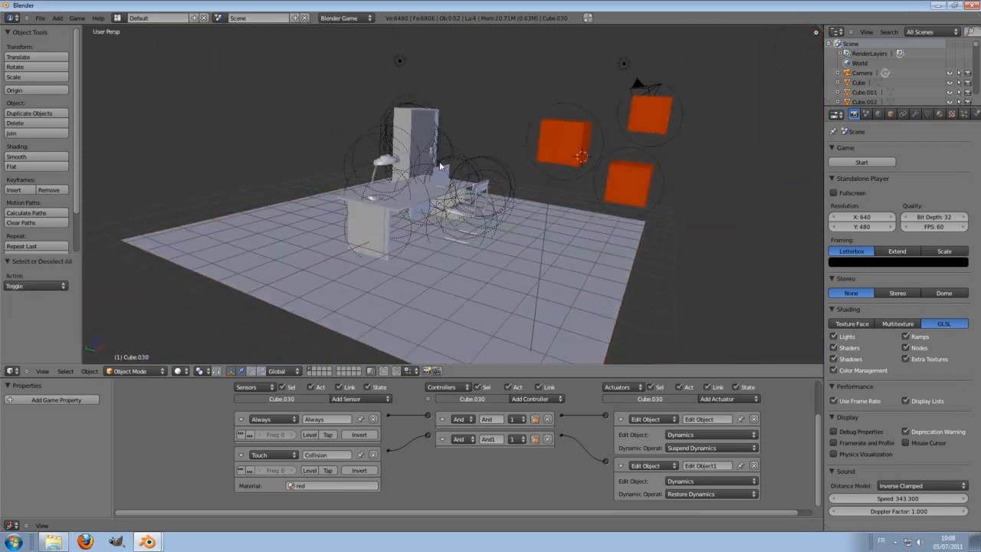
click(178, 370)
click(188, 329)
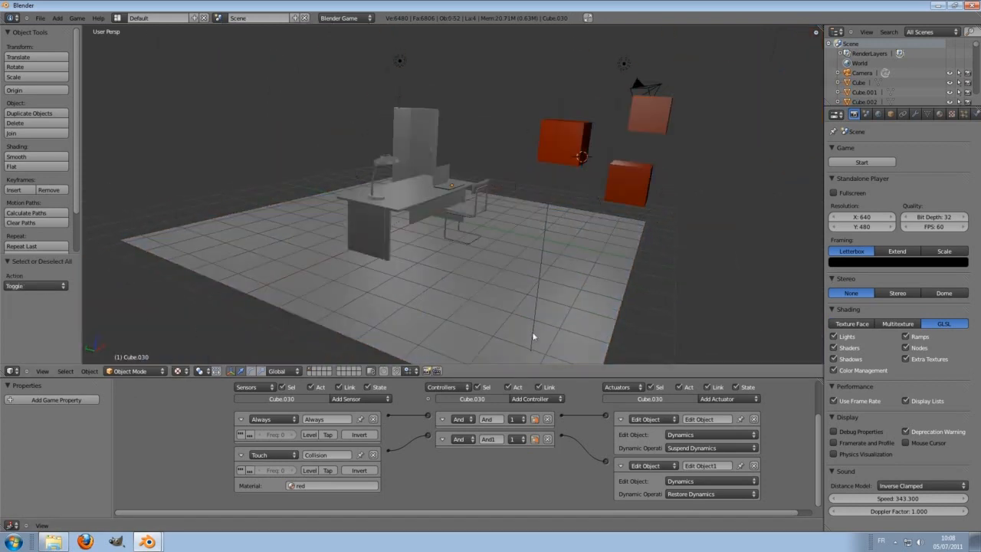
mouse_move(536, 333)
middle_down()
mouse_move(584, 278)
mouse_move(562, 239)
mouse_move(569, 250)
mouse_move(551, 259)
middle_up()
key(p)
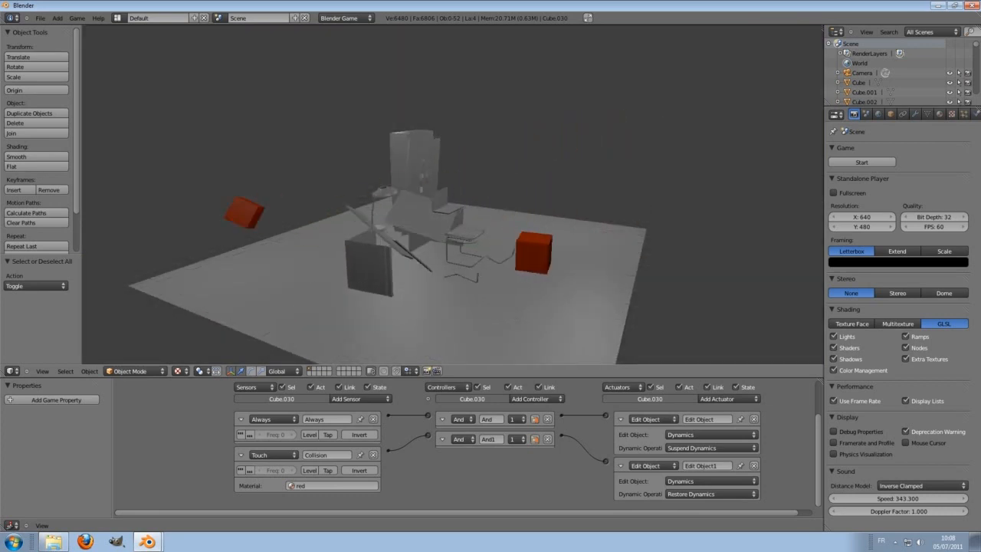
key(Escape)
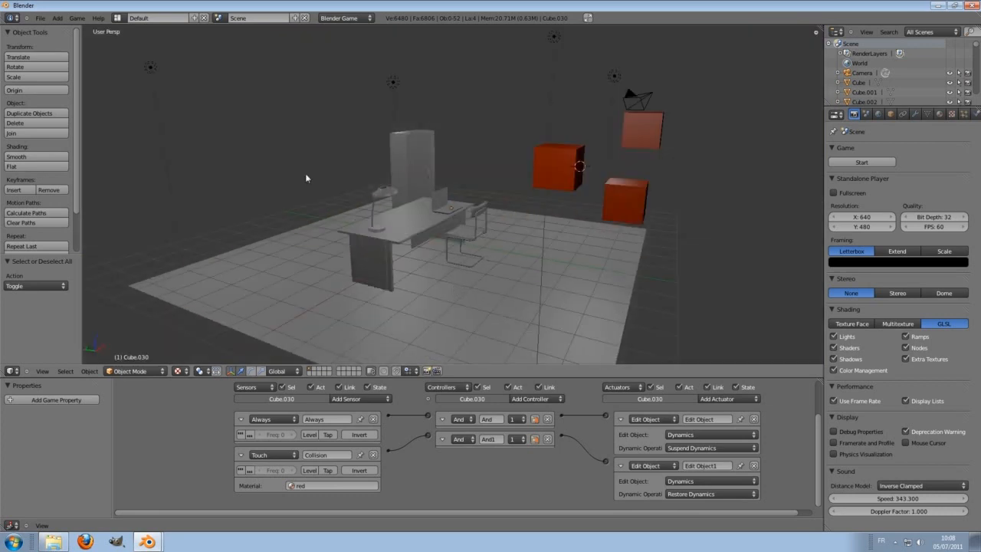
- Duplicate the lowest red cube and move the copy along the Y axis, away from the desk
right_click(381, 196)
right_click(452, 206)
scroll(450, 206, up, 4)
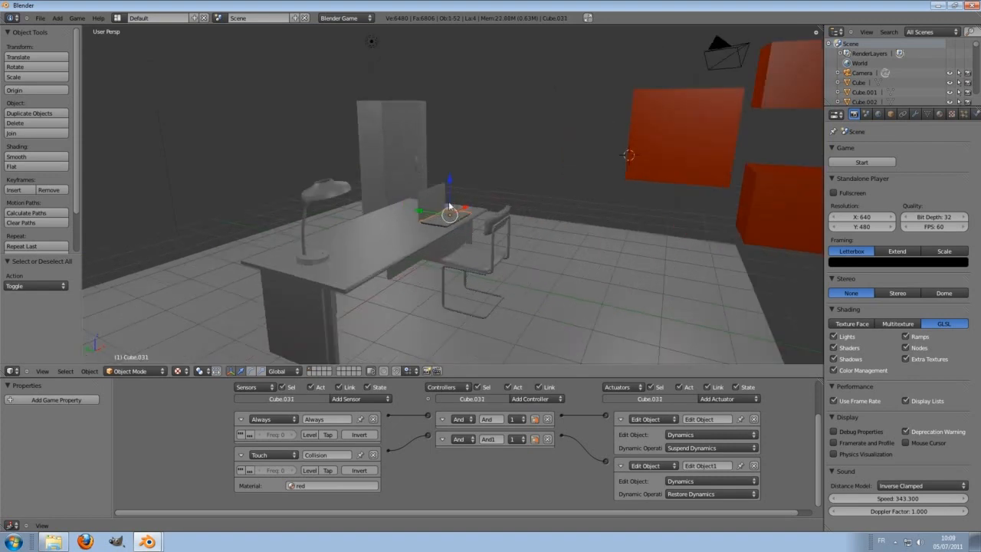
scroll(419, 260, down, 4)
middle_drag(419, 261, 545, 228)
right_click(546, 228)
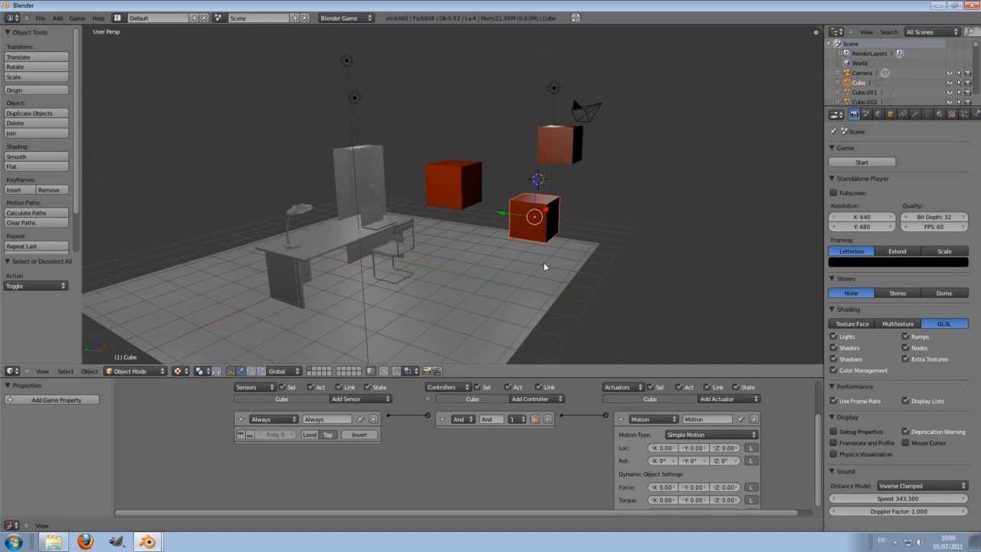
key(shift+d)
key(y)
click(595, 277)
- In Edit Mode, enlarge the duplicated red cube's mesh by a factor of 5.369 and by a further 1.201
middle_drag(597, 268, 582, 270)
key(Tab)
key(s)
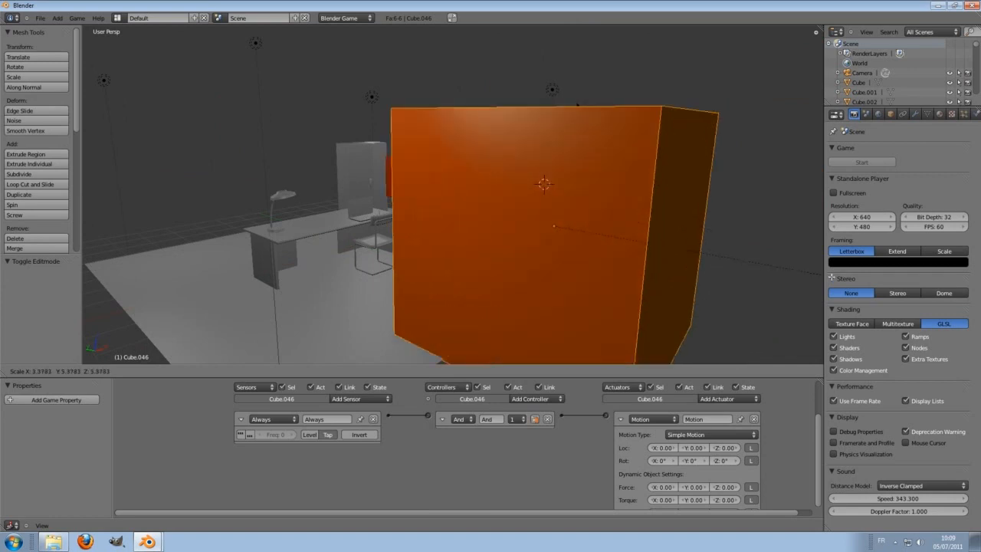
click(515, 273)
scroll(515, 273, down, 2)
key(s)
key(y)
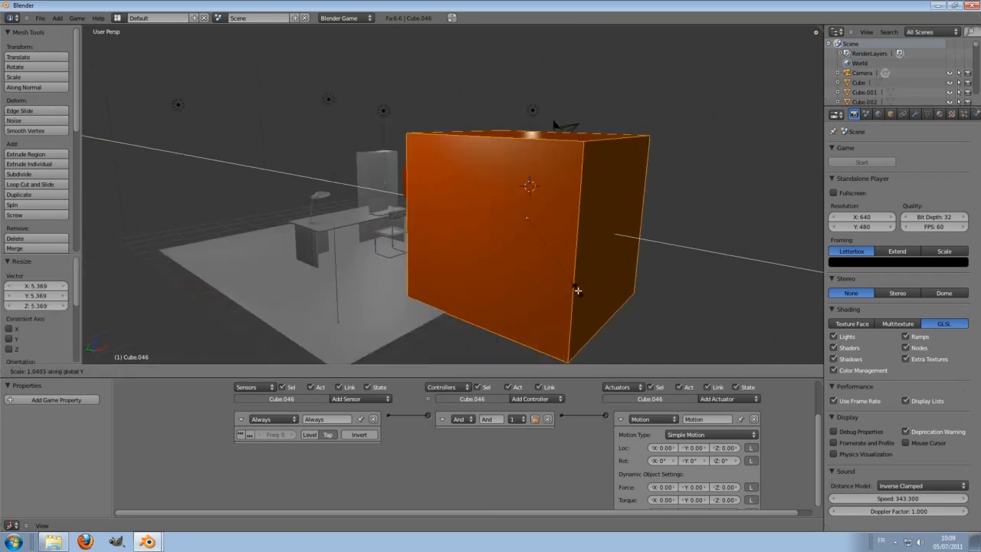
click(578, 290)
key(s)
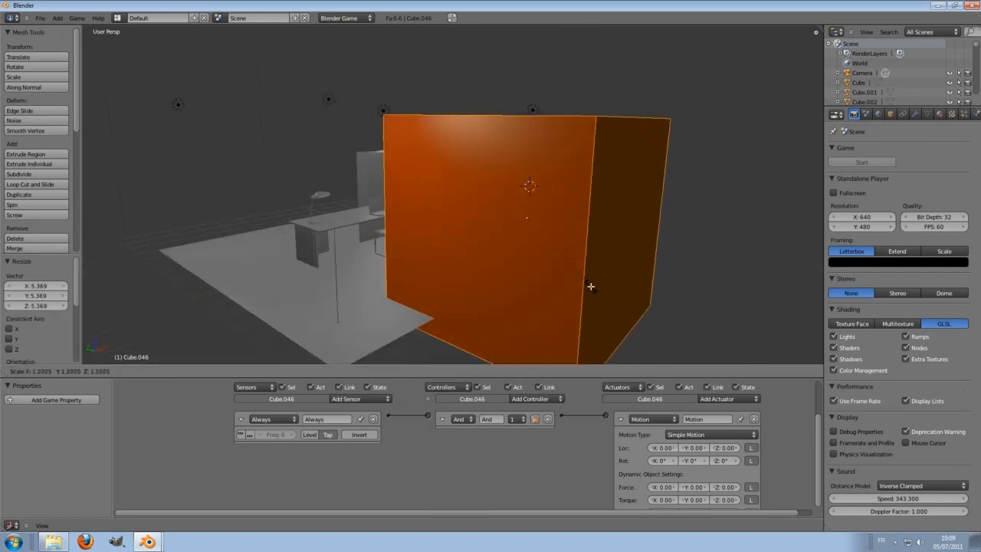
click(591, 286)
- Flatten the enlarged red mesh along Y with a scale of about 0.032 to form a thin upright slab
key(s)
key(y)
click(526, 225)
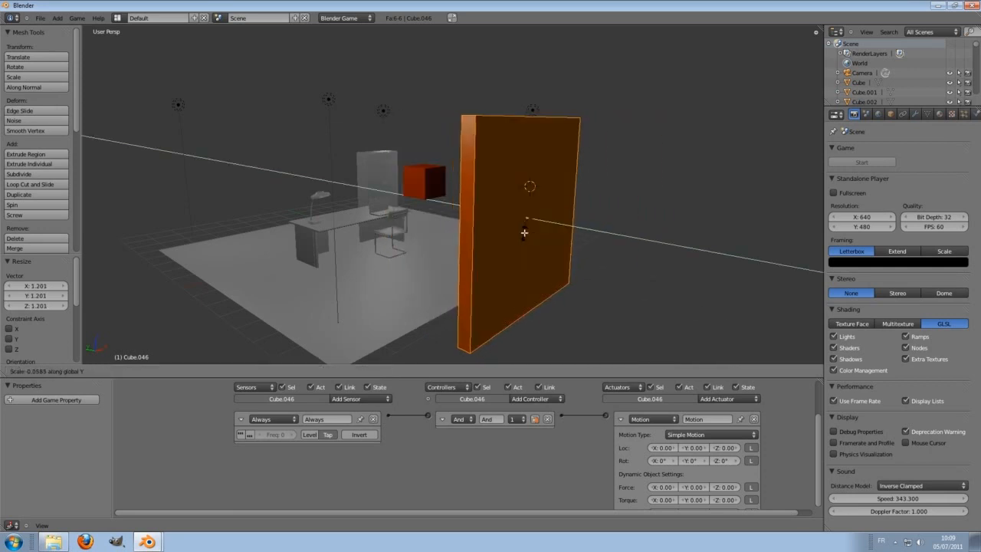
middle_drag(524, 229, 591, 271)
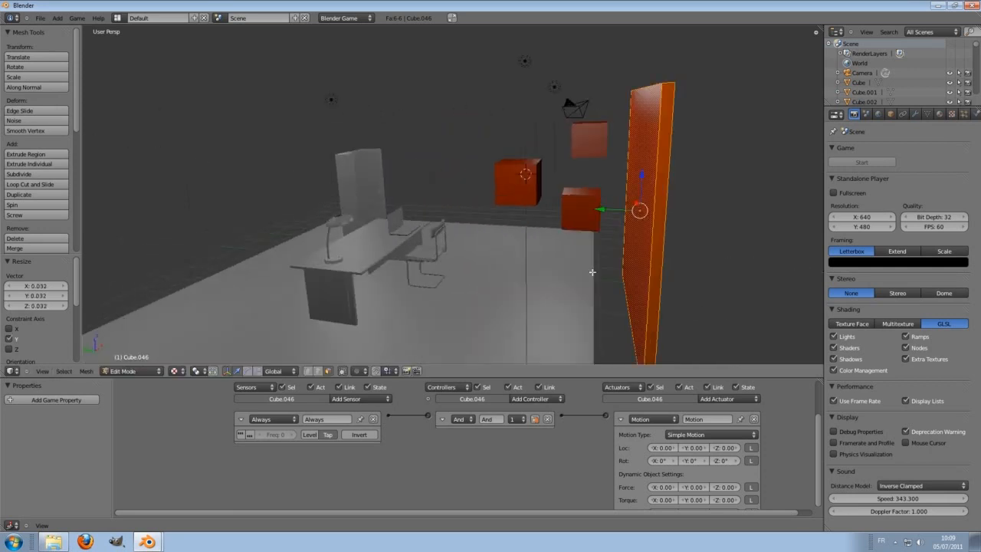
- Return to Object Mode and raise the red slab by about 1.072 along Z
drag(641, 186, 645, 148)
right_click(646, 147)
key(Tab)
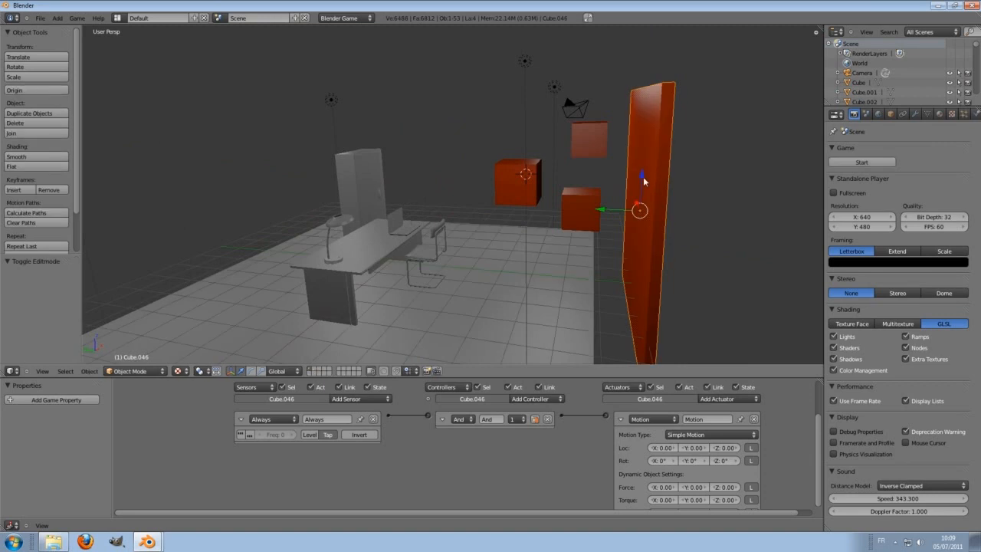
drag(643, 181, 646, 144)
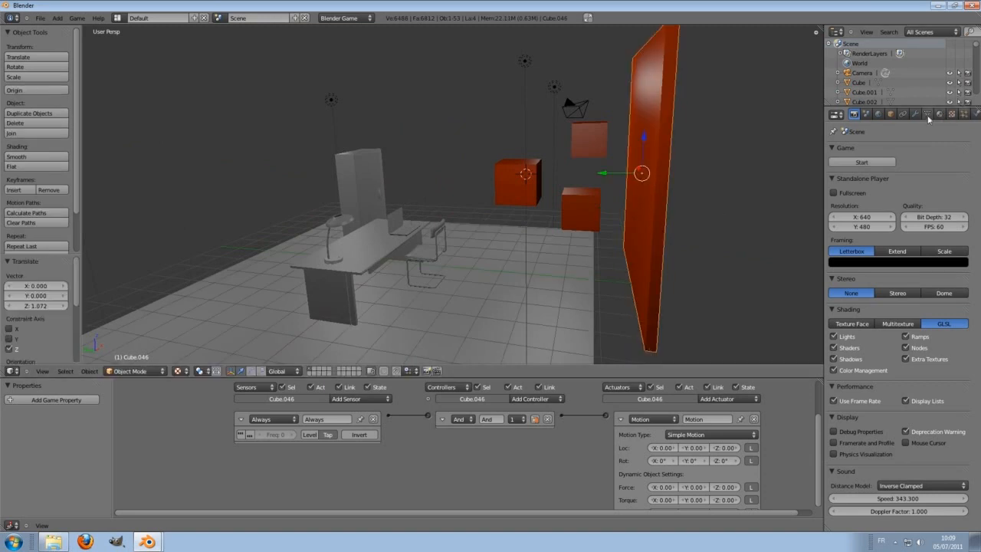
- Enable the Ghost option in the red slab's rigid body physics settings
click(975, 114)
click(833, 191)
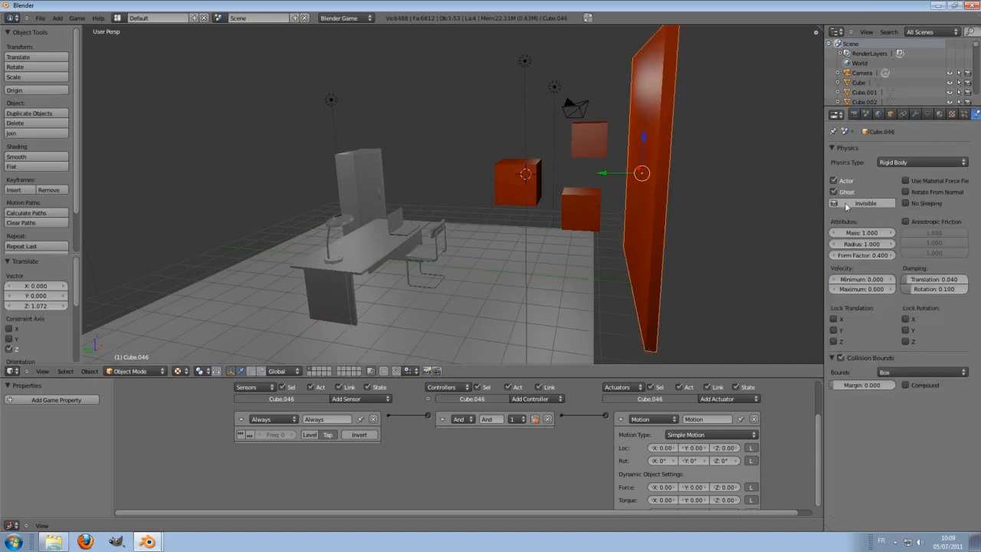
middle_drag(621, 220, 626, 221)
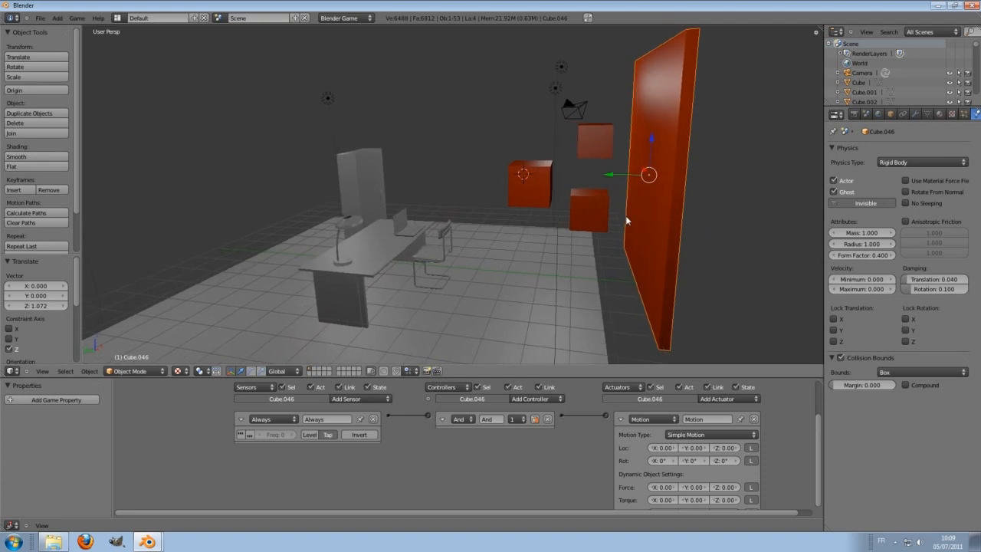
- Run the game simulation twice, from two viewpoints, to watch the slab trigger the furniture, stopping it each time
key(p)
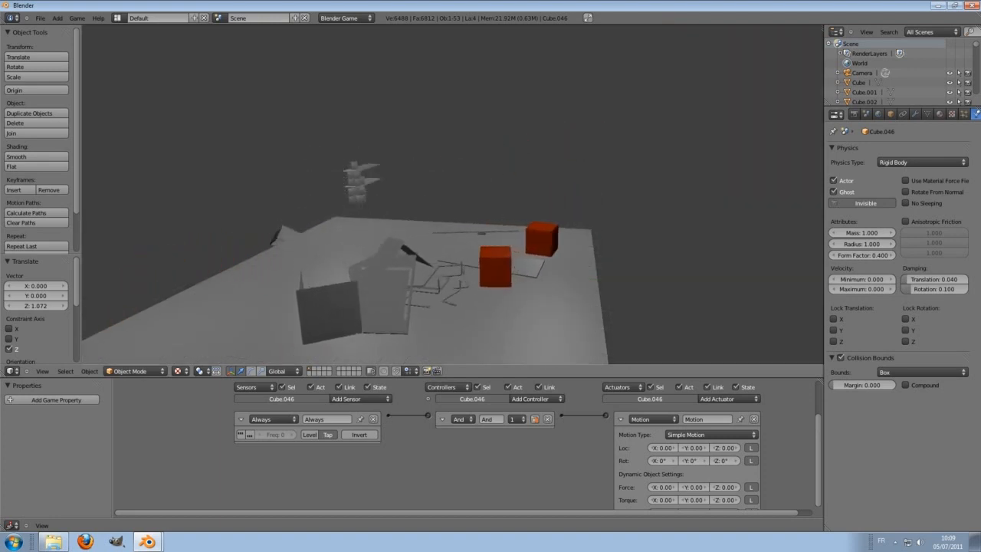
key(Escape)
middle_drag(598, 211, 659, 125)
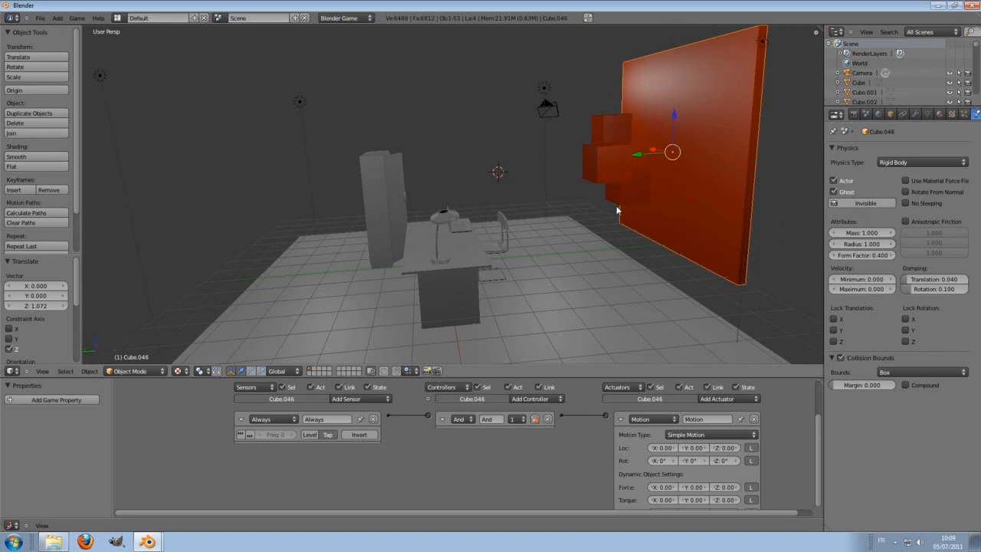
key(p)
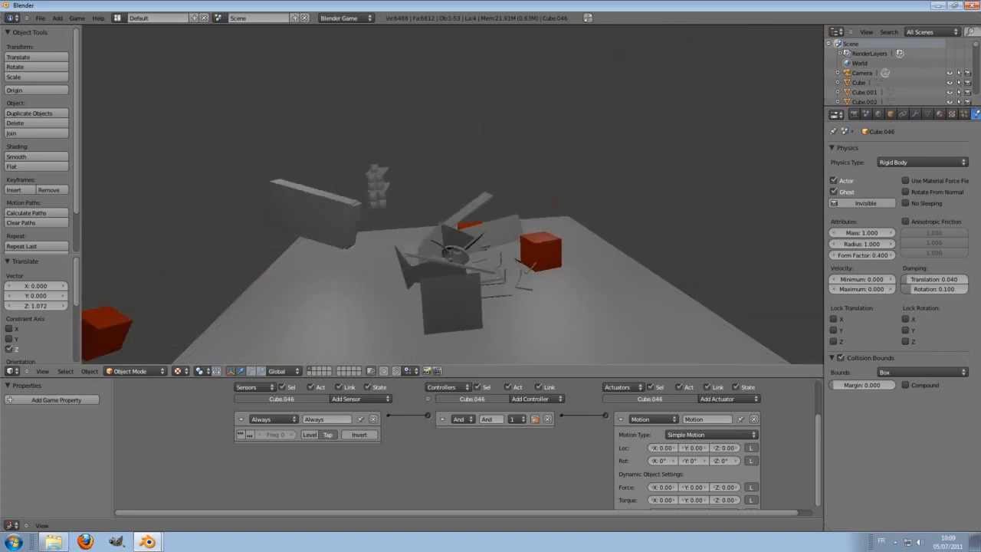
key(Escape)
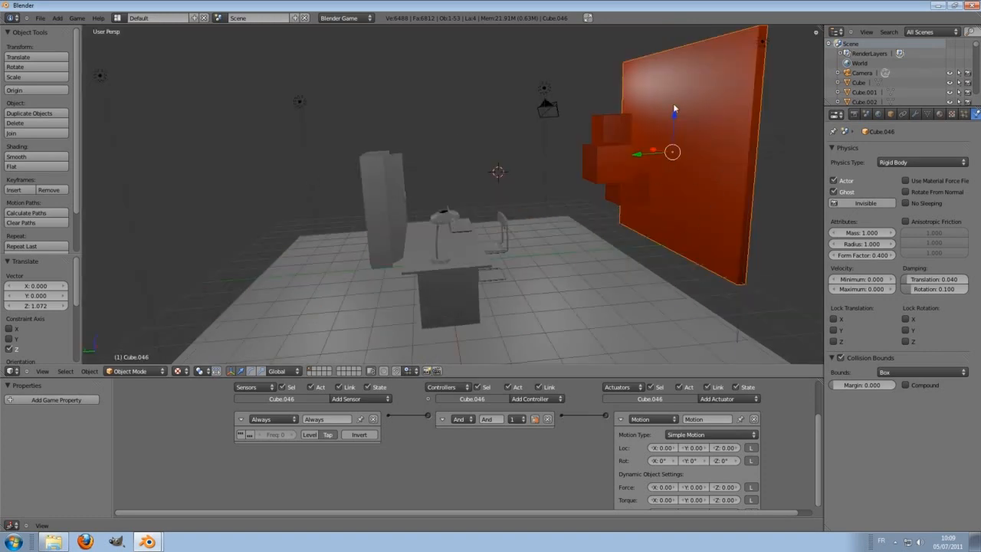
- Enlarge the red slab's mesh in Edit Mode and return to Object Mode
key(Tab)
key(s)
click(757, 244)
key(Tab)
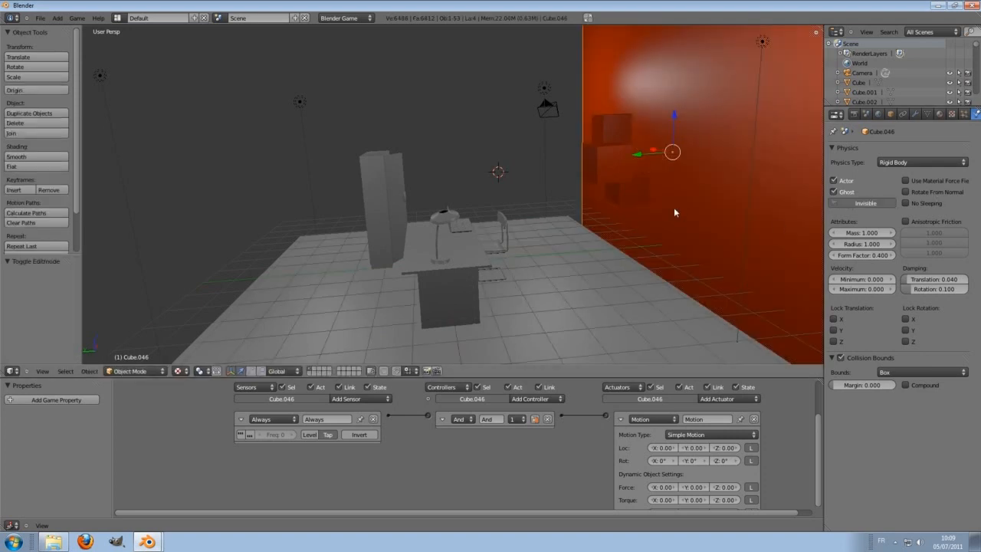
- Run the game simulation with the enlarged ghost slab and stop it
key(p)
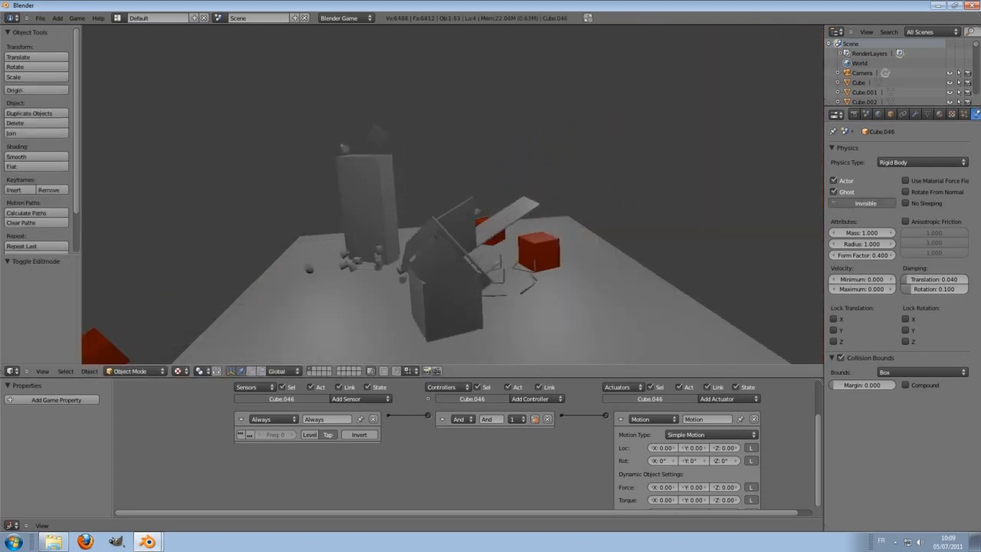
key(Escape)
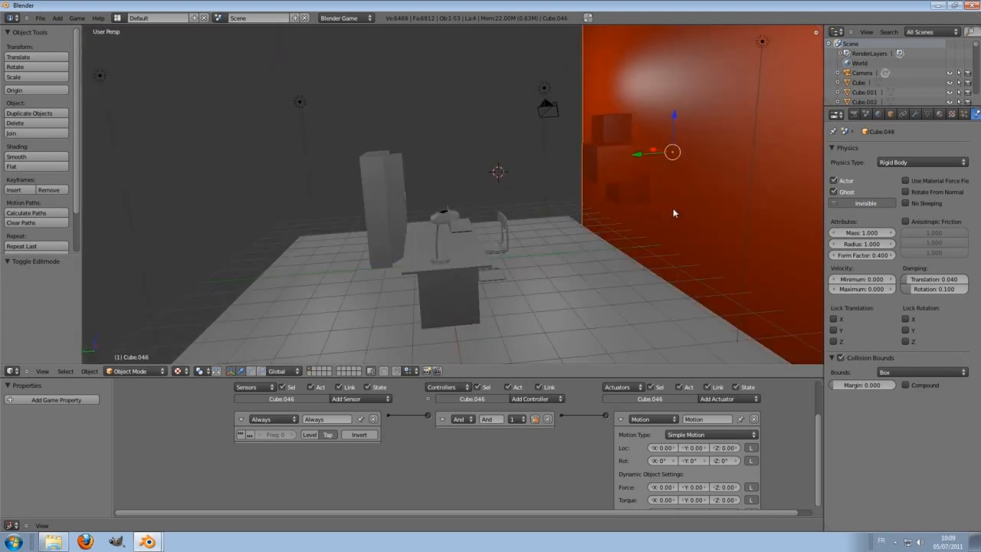
middle_drag(378, 273, 384, 230)
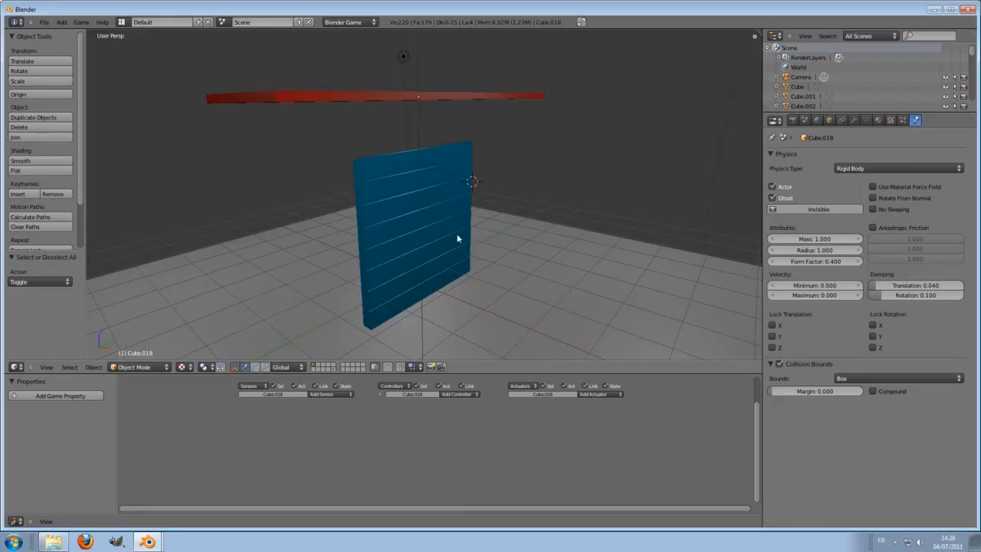
- In the plank wall scene, delete the flat red slab above the blue wall
mouse_move(457, 236)
middle_down()
mouse_move(529, 226)
mouse_move(495, 213)
mouse_move(376, 222)
mouse_move(433, 201)
mouse_move(454, 233)
middle_up()
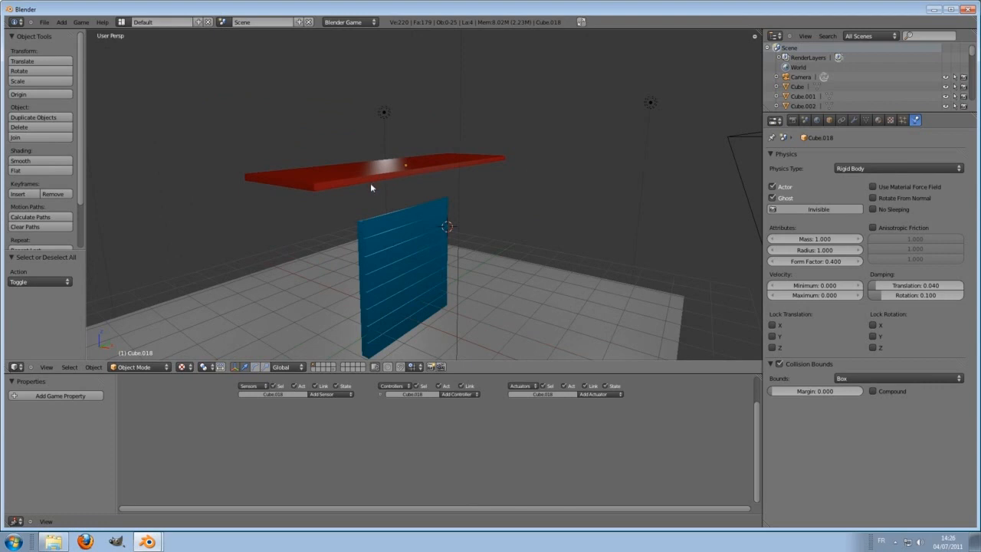
middle_drag(477, 257, 475, 230)
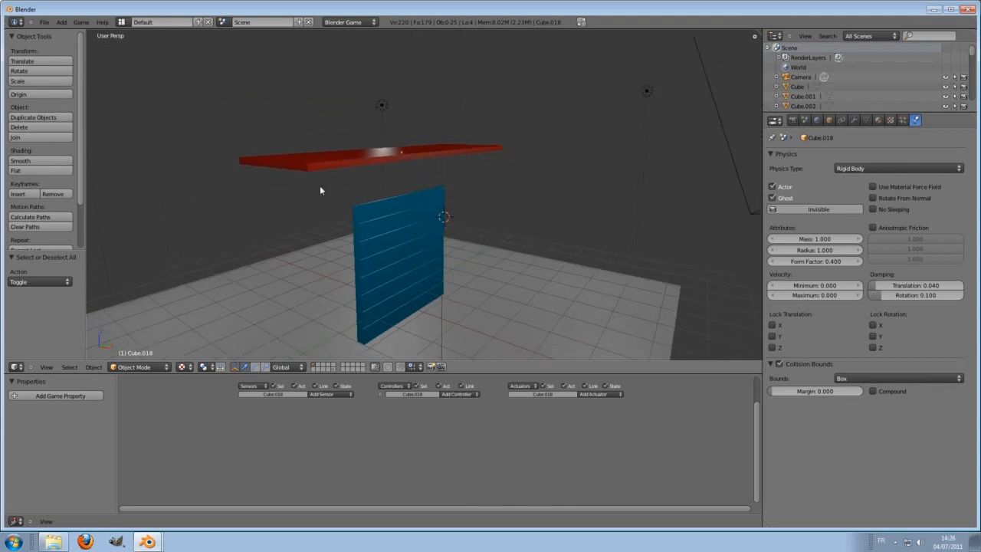
right_click(327, 166)
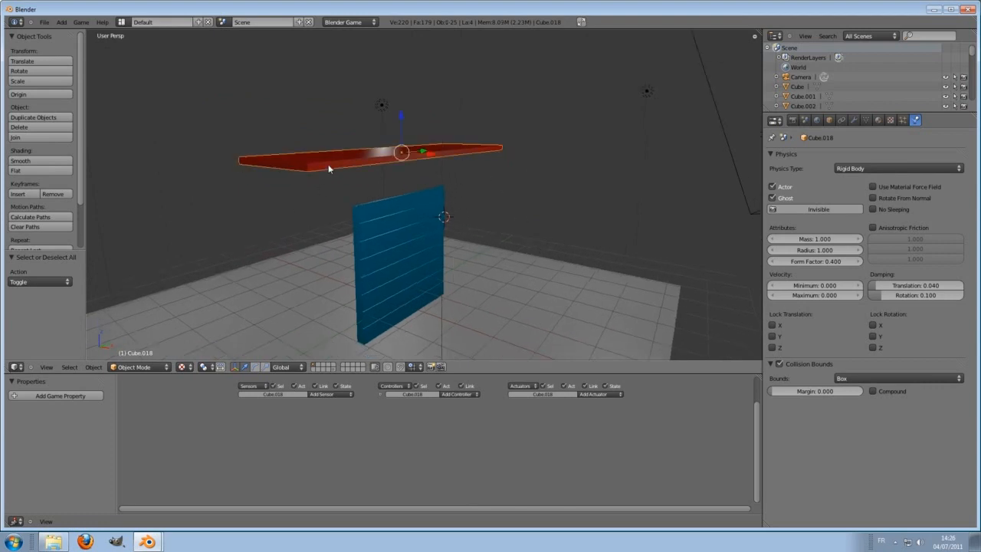
key(x)
click(440, 203)
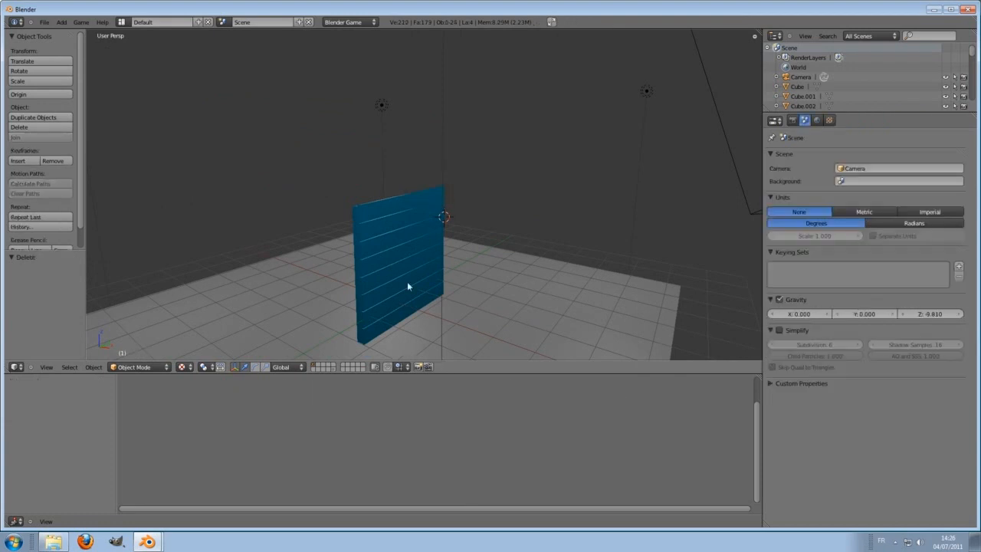
- Also show the layer holding the three red spheres, run the game simulation against the plank wall, and stop it
shift+click(331, 367)
key(p)
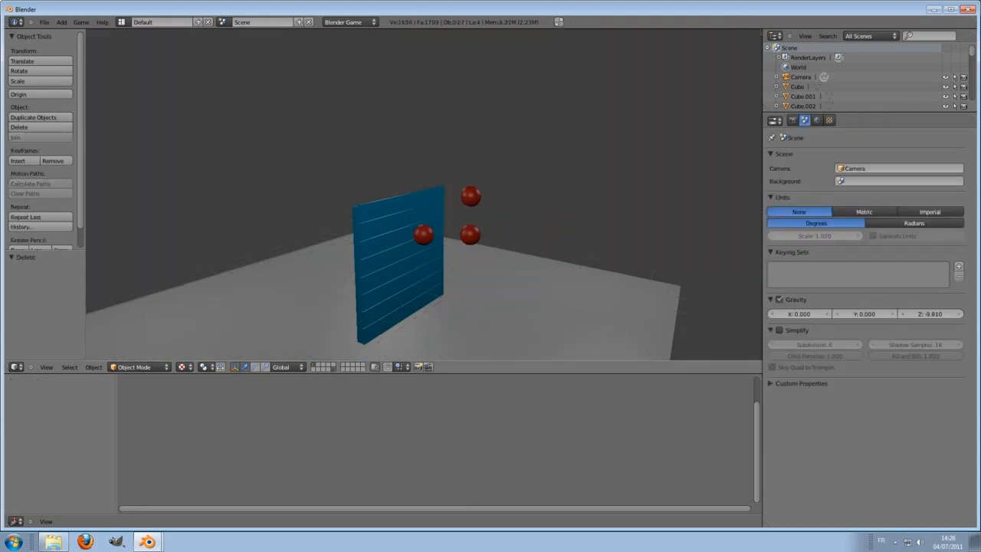
key(Escape)
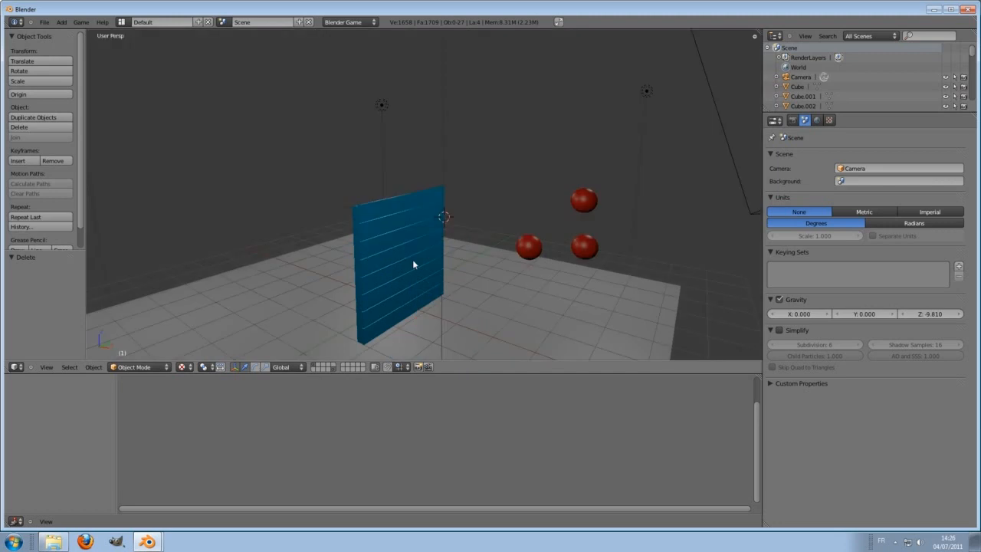
middle_drag(494, 288, 508, 250)
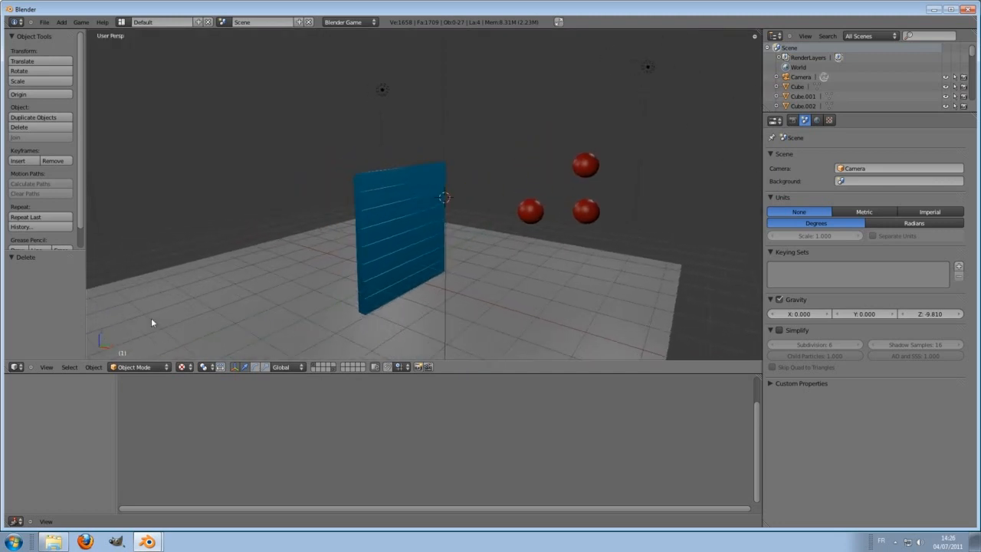
- Change the Logic Editor area to a Timeline and reduce its height to enlarge the 3D view
click(14, 521)
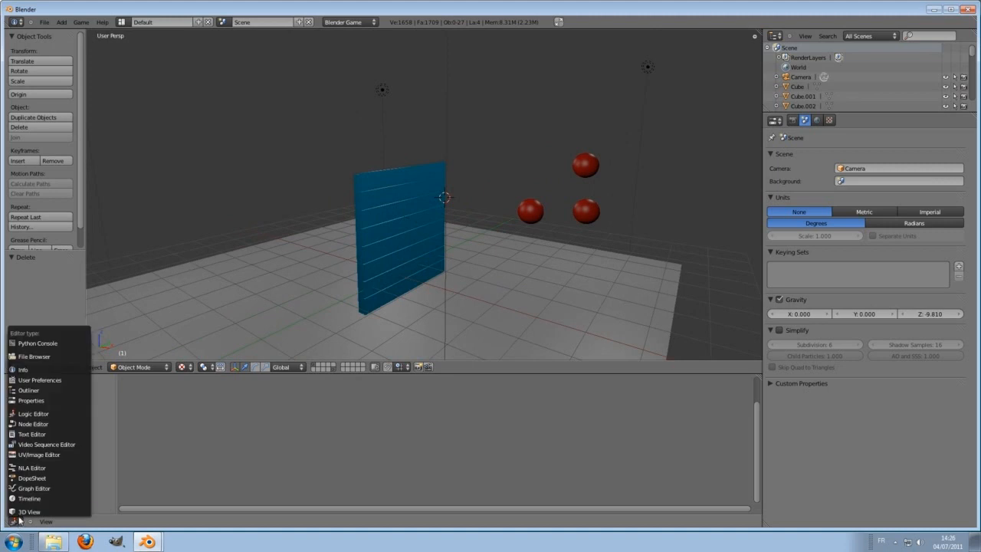
click(34, 500)
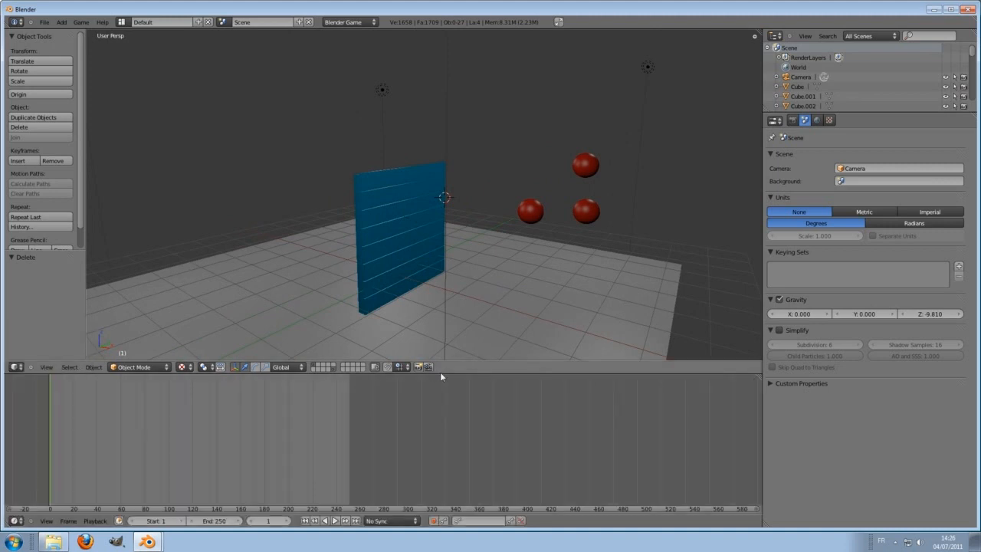
drag(440, 373, 440, 412)
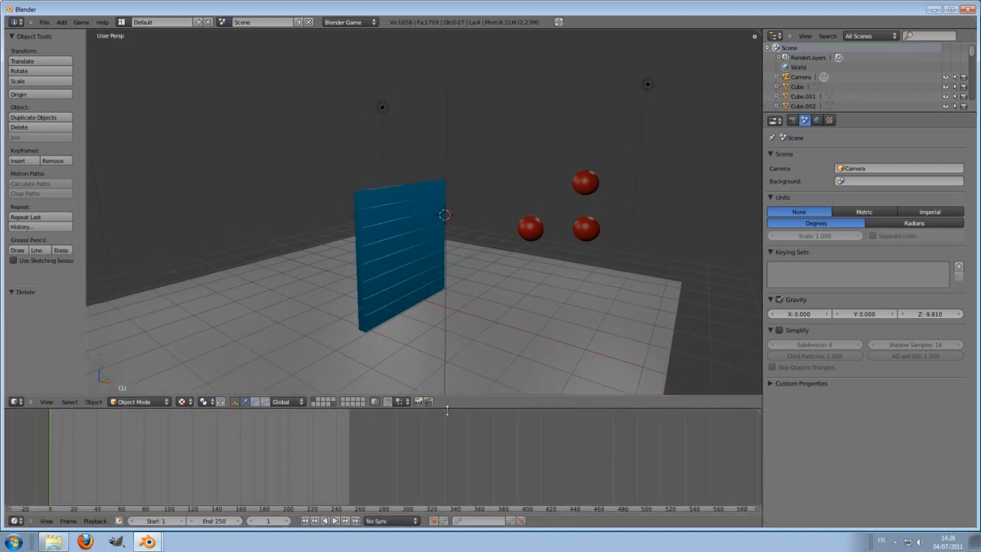
- Enable Record Animation, run the game simulation against the plank wall, and stop it
click(80, 22)
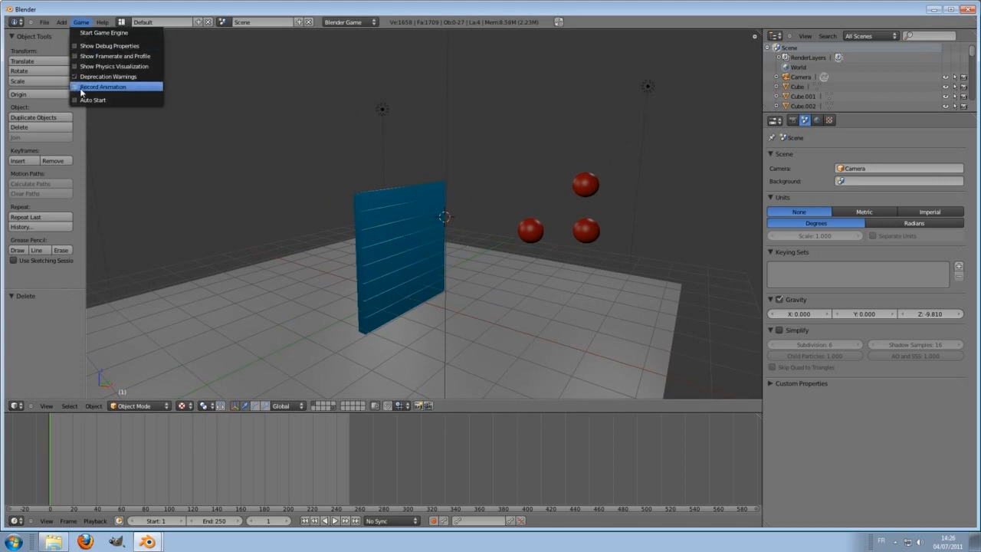
click(74, 88)
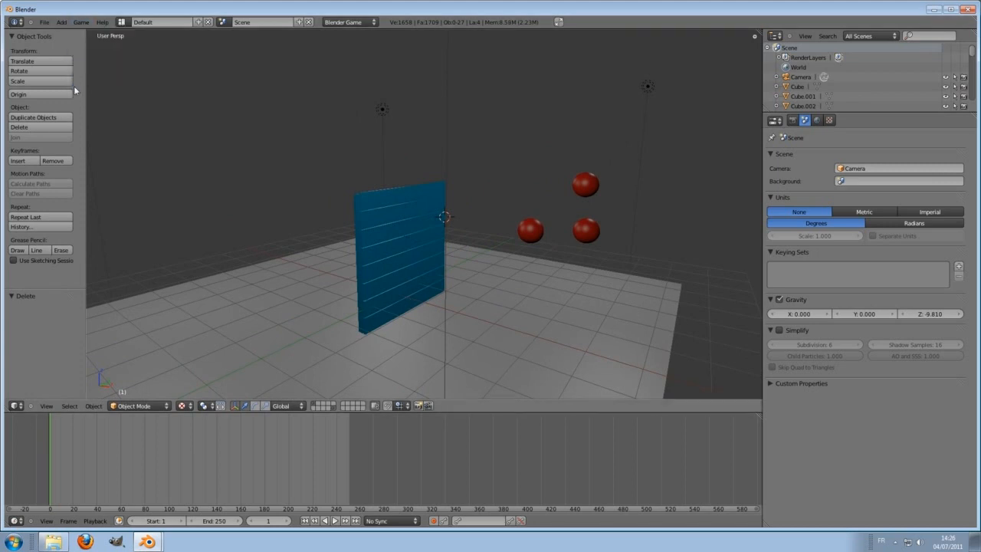
key(p)
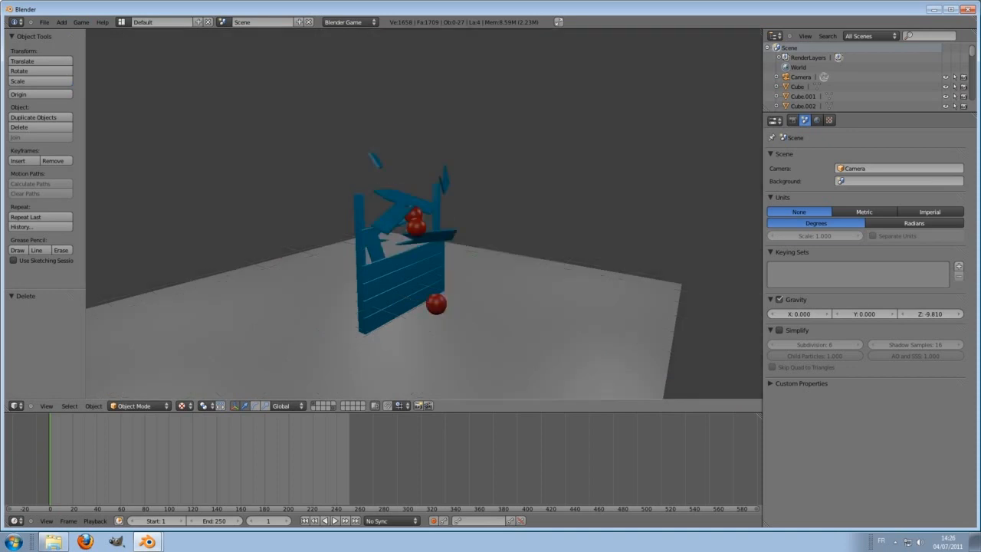
key(Escape)
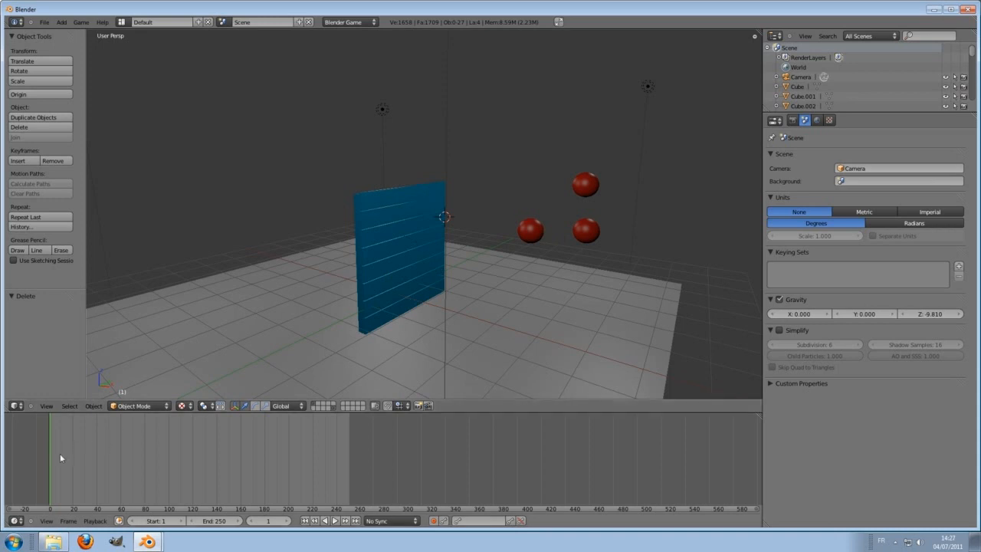
- Play back the recorded animation twice, select a middle wall plank to examine its keyframes, and go to frame 0
mouse_move(60, 453)
mouse_down()
mouse_move(84, 452)
mouse_move(51, 462)
mouse_up()
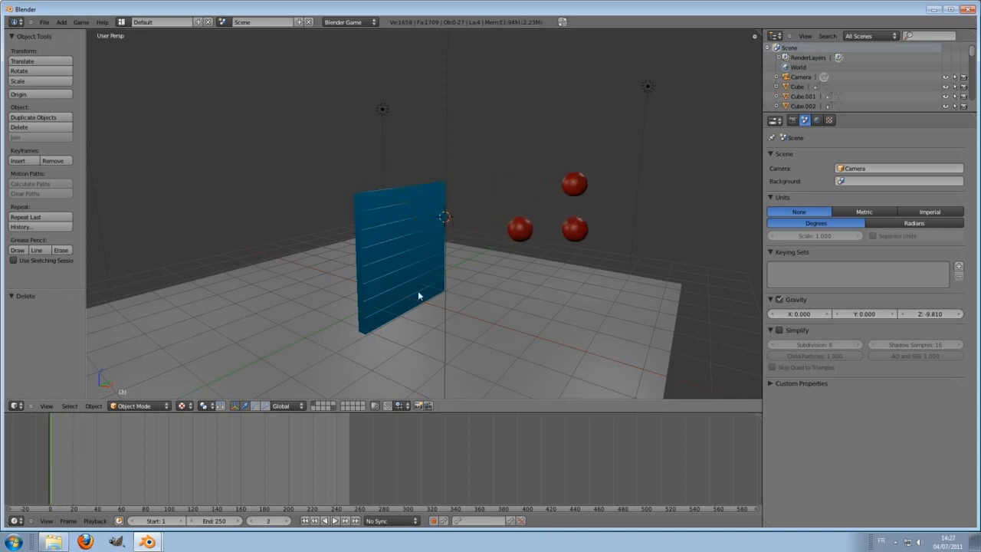
key(alt+a)
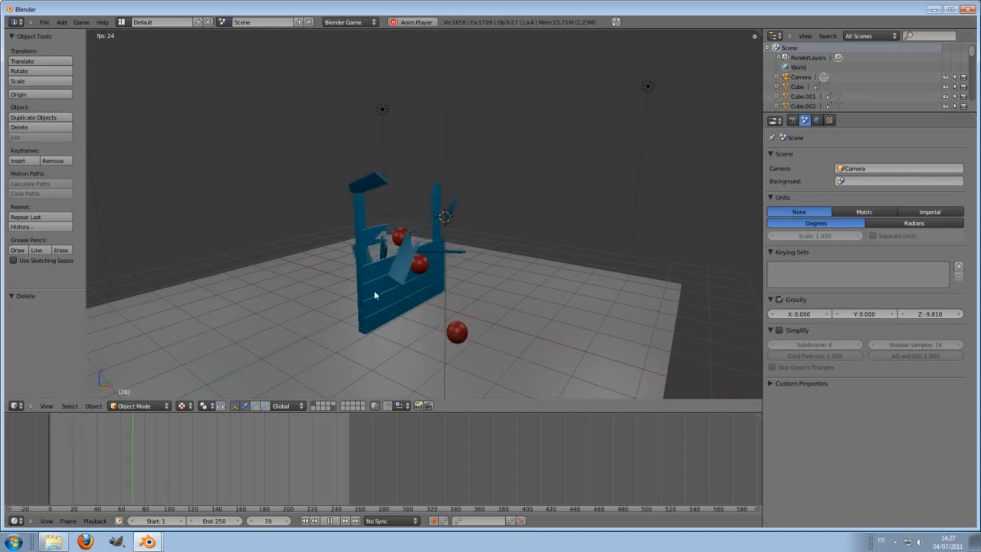
key(Escape)
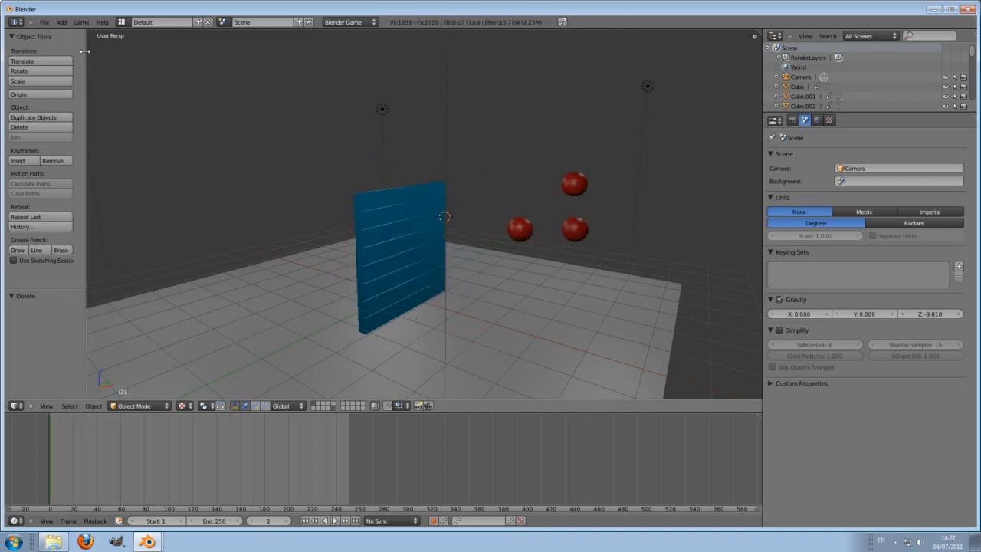
key(alt+a)
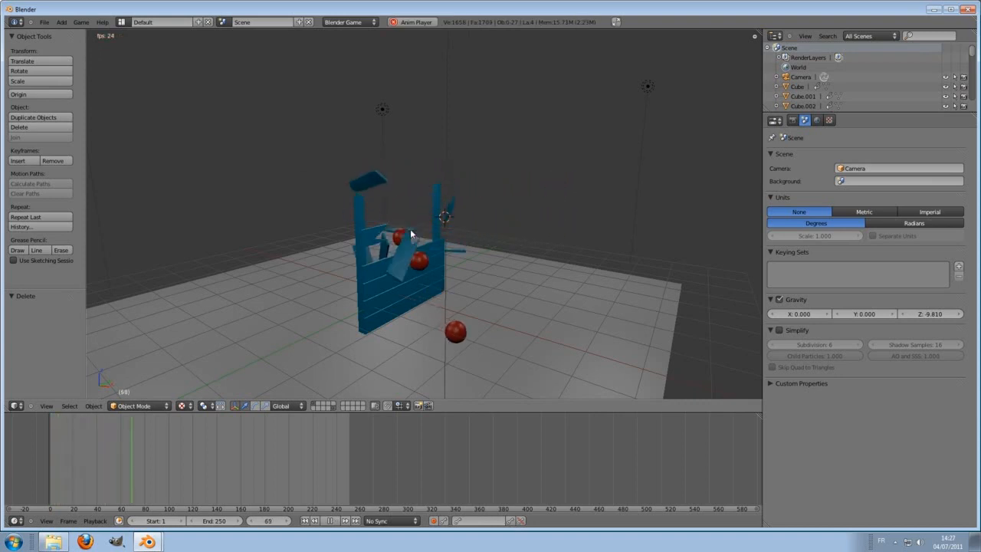
key(Escape)
right_click(395, 265)
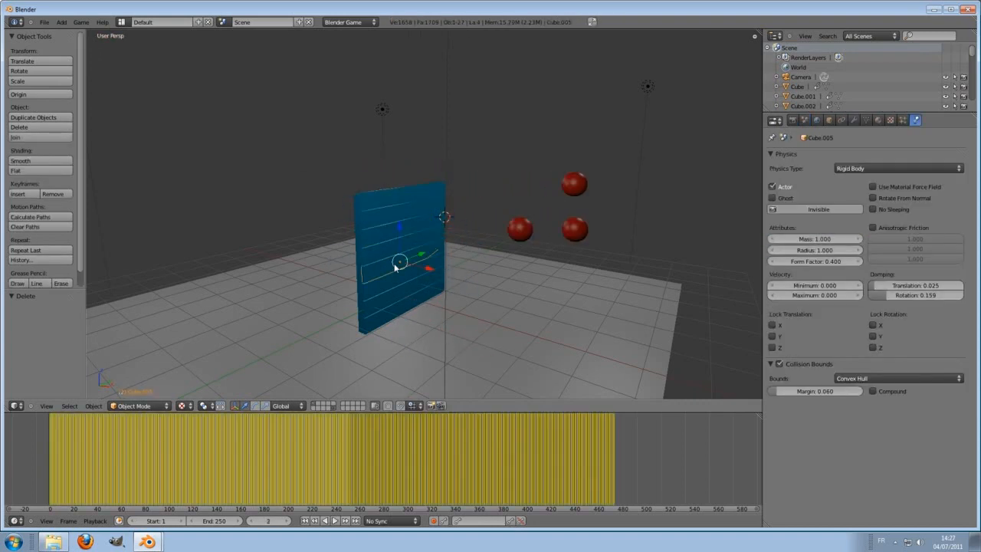
drag(79, 437, 46, 445)
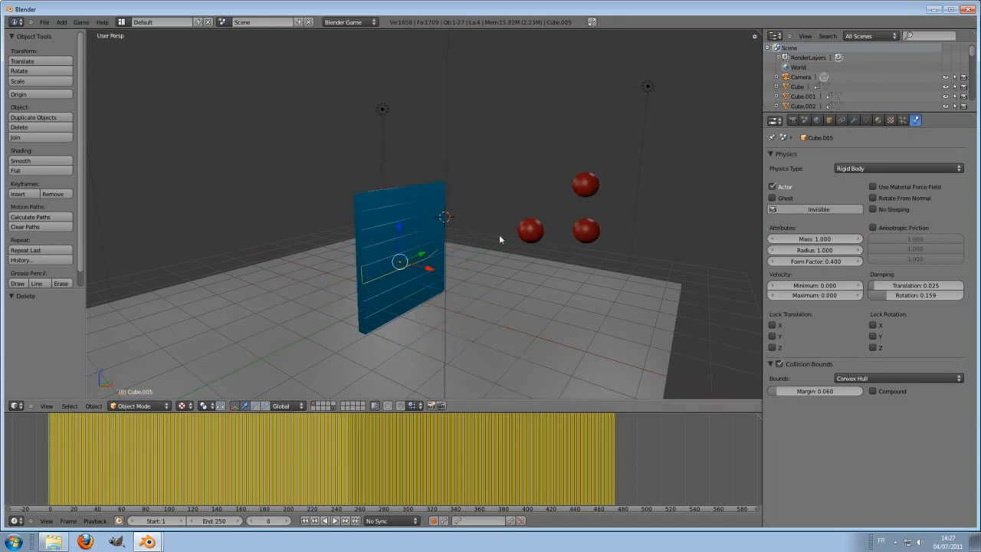
- Undo the recorded animation and set the Timeline back to frame 0
key(ctrl+z)
key(ctrl+z)
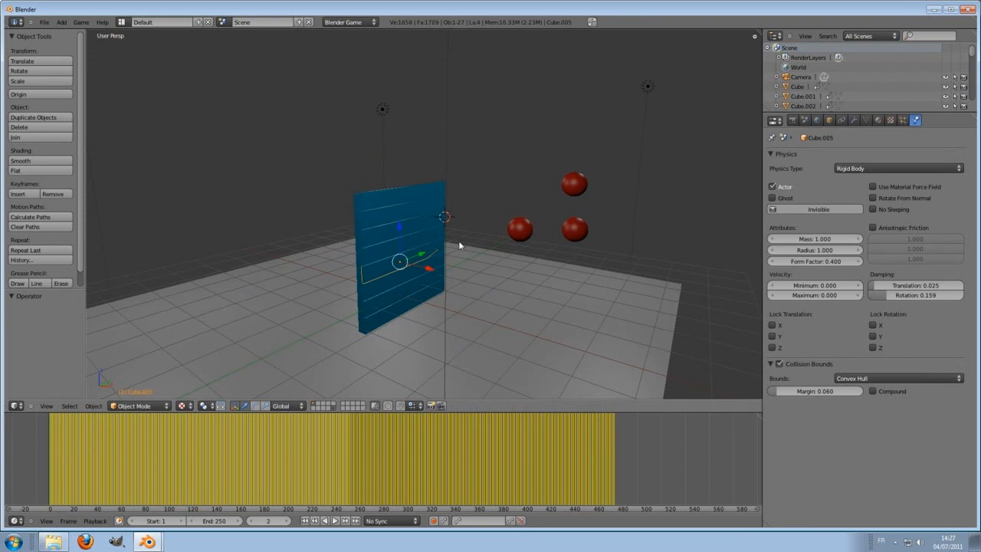
drag(91, 470, 230, 456)
key(ctrl+z)
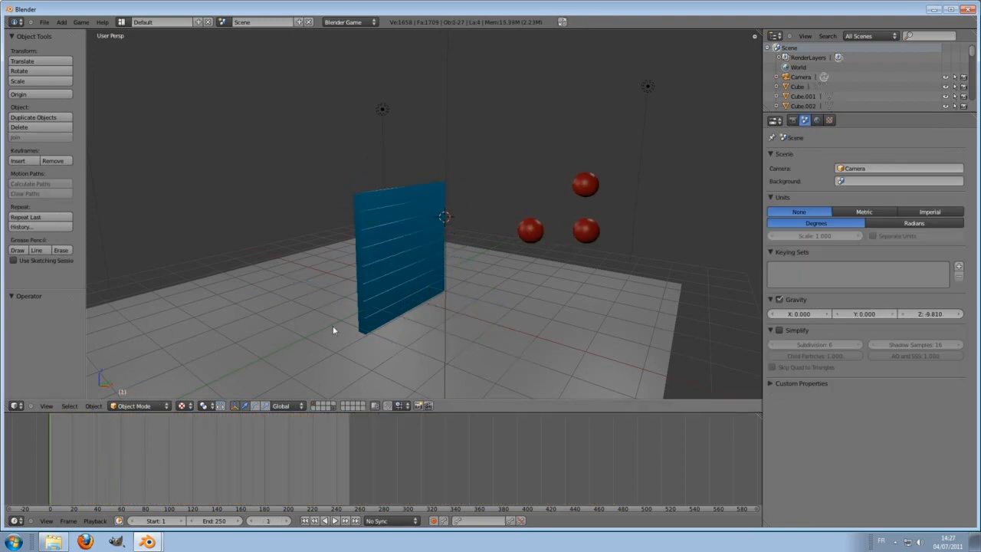
click(68, 477)
drag(117, 472, 42, 468)
- Set the standalone player's FPS to 26 in the game render settings
scroll(482, 227, up, 2)
shift+middle_drag(657, 198, 586, 167)
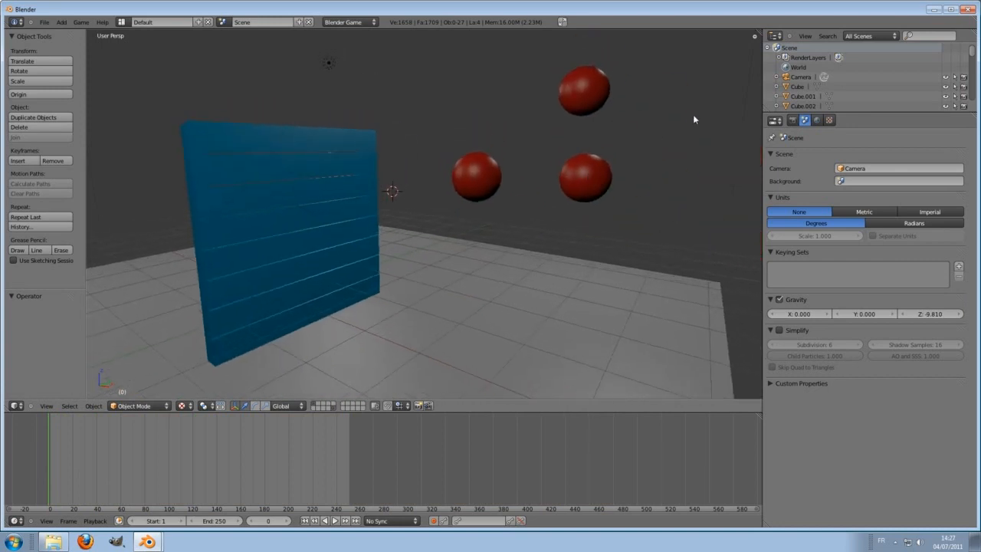
click(792, 120)
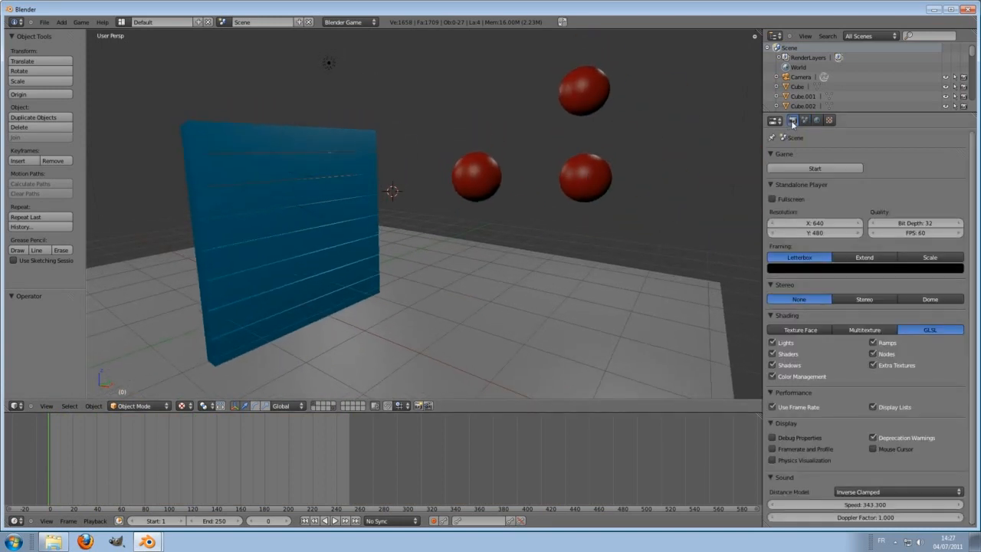
click(920, 237)
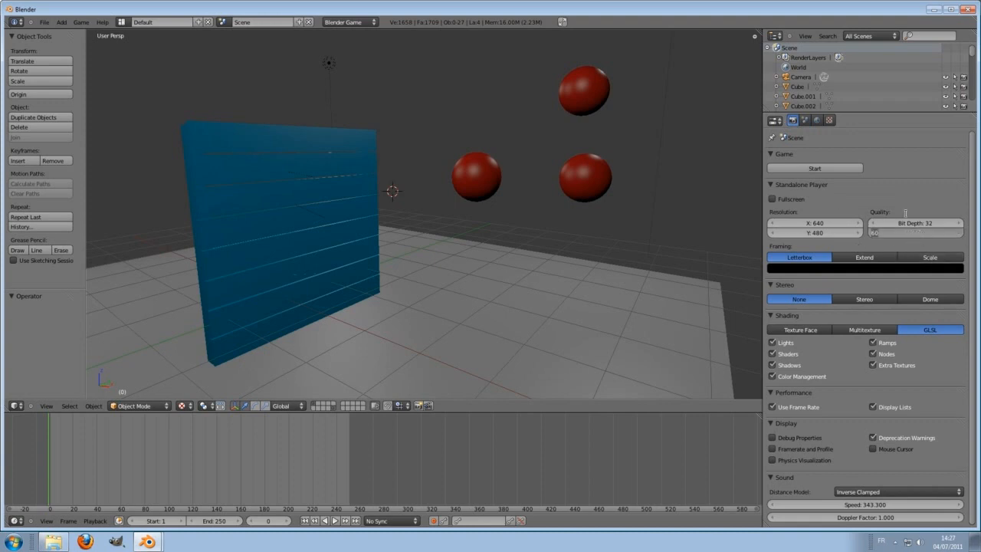
text(26)
key(Return)
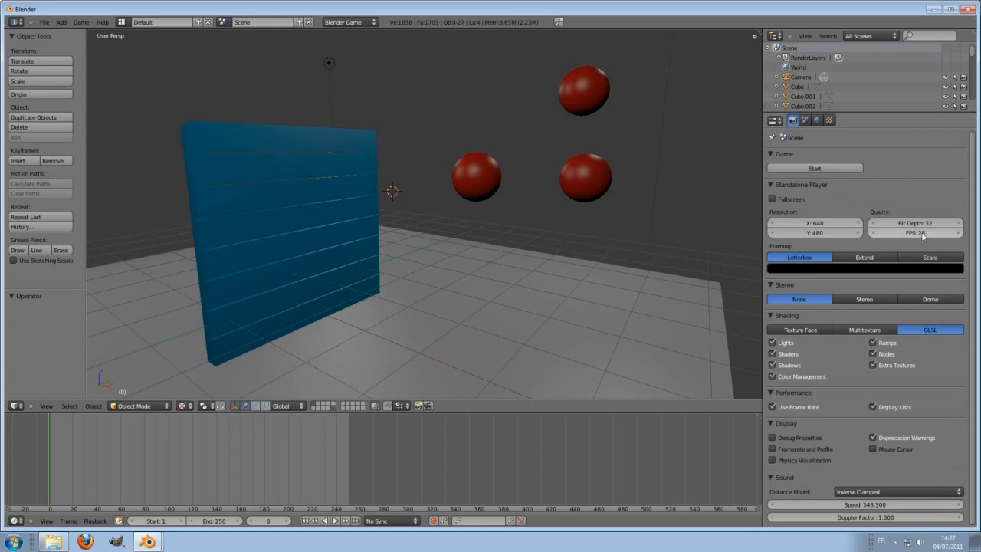
- Set the world's physics FPS to 25
click(815, 120)
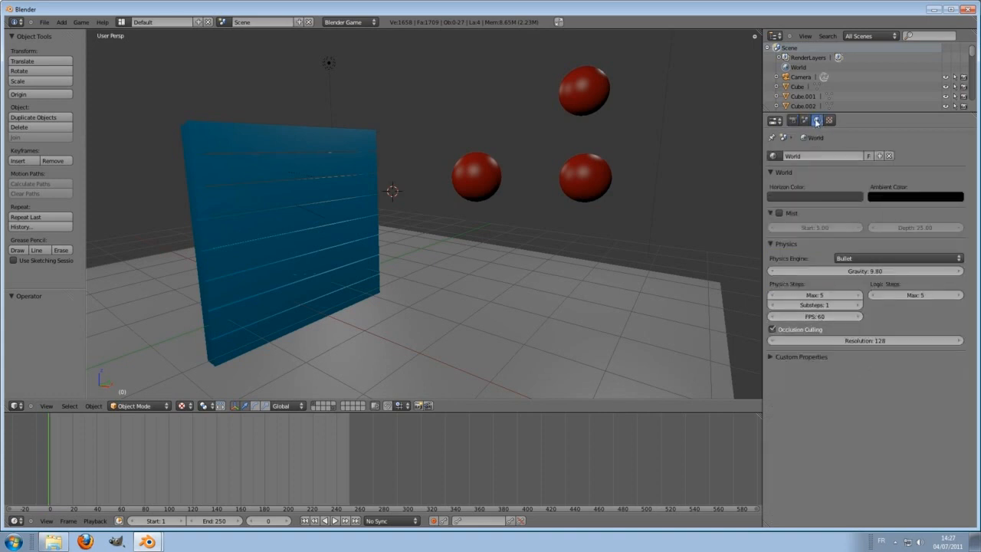
click(817, 317)
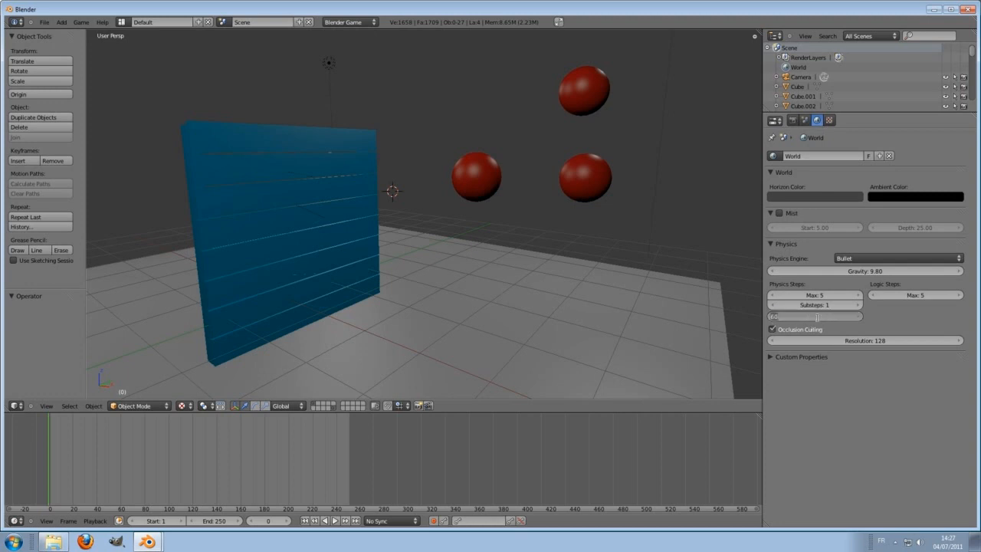
text(25)
key(Return)
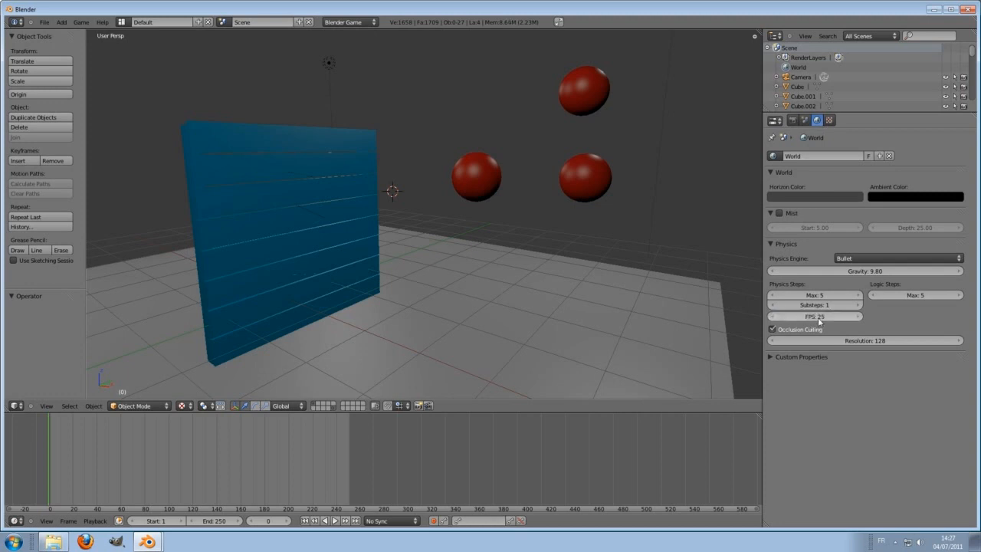
- Turn on Record Animation again, run the game simulation of the spheres hitting the plank wall, and stop it
click(79, 23)
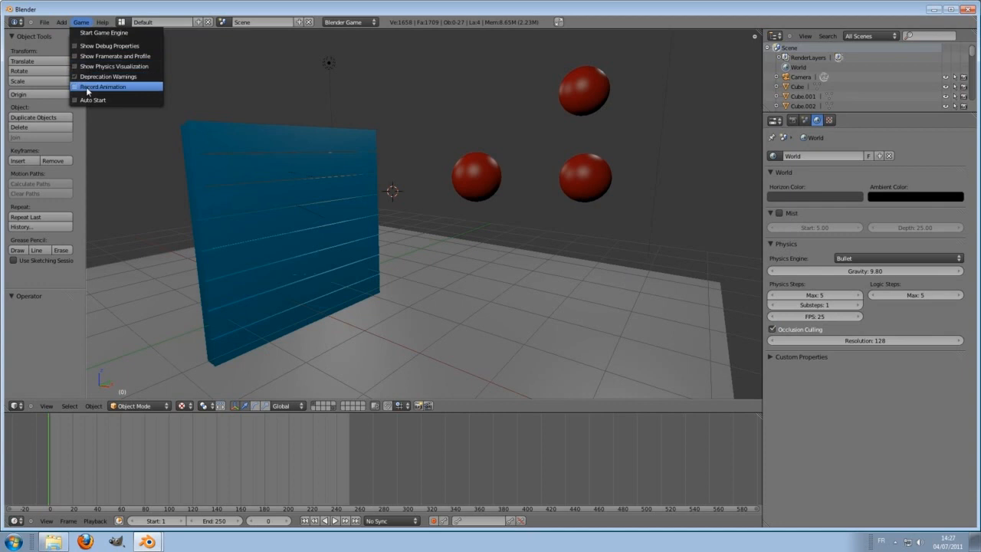
click(86, 87)
middle_drag(322, 230, 356, 209)
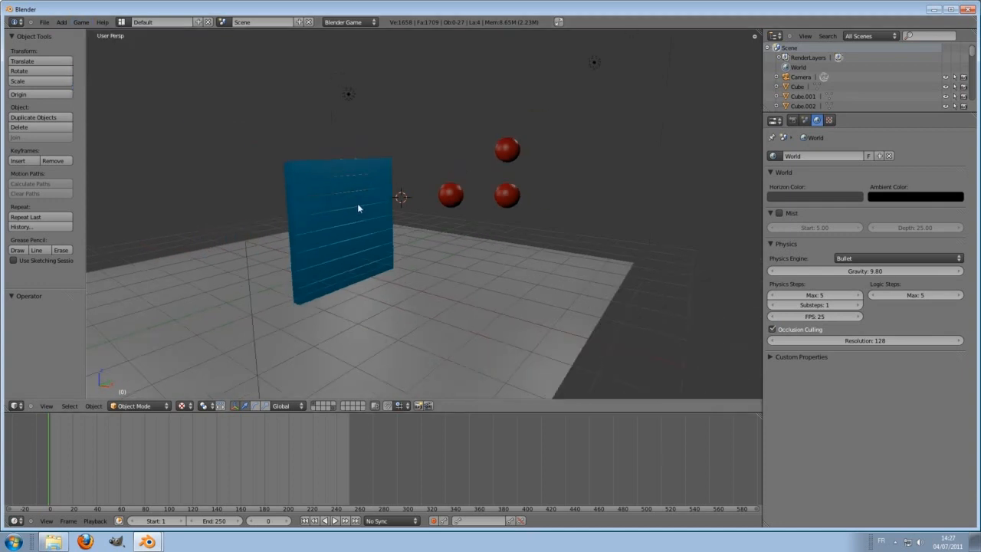
key(p)
key(Escape)
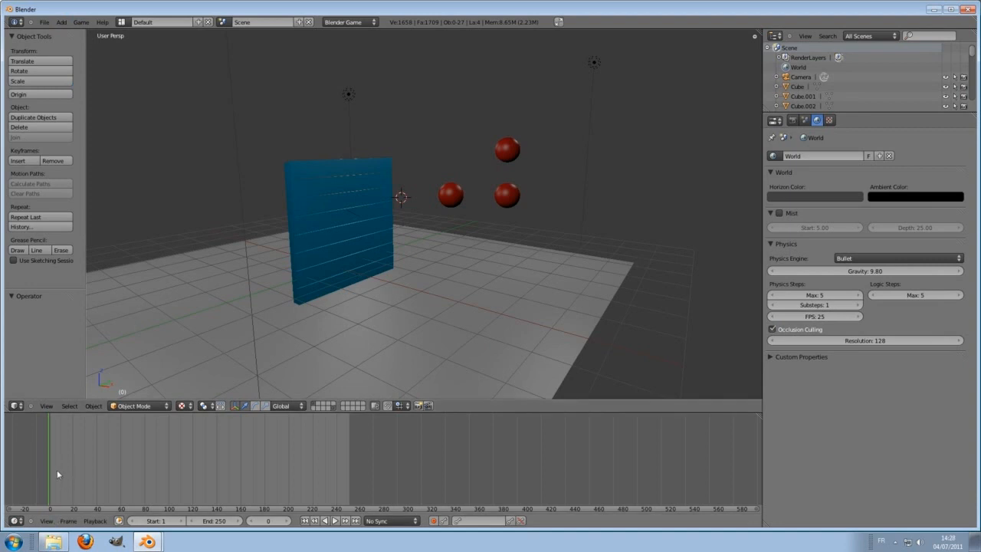
- Play back the new recording from the start of the Timeline and scrub to frame 21
drag(57, 469, 37, 476)
key(alt+a)
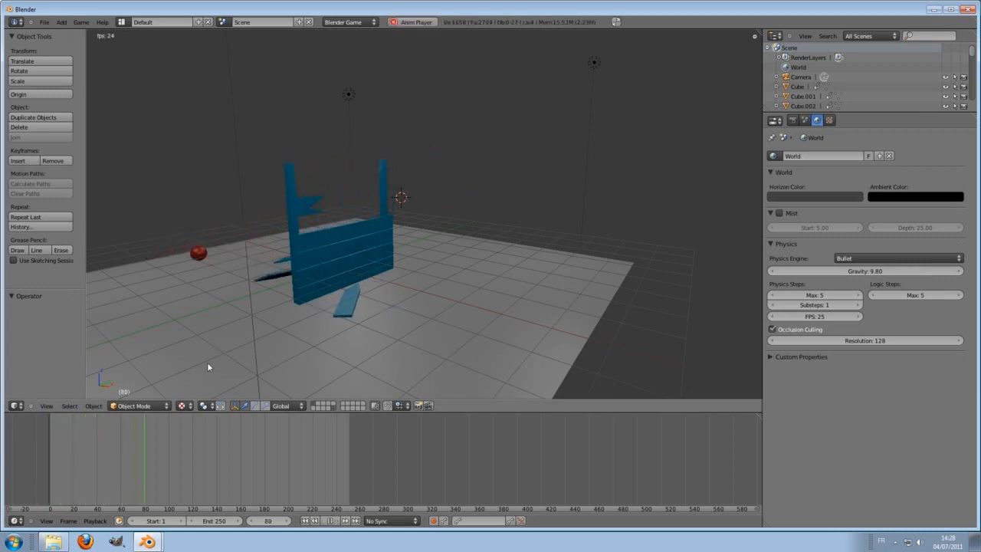
key(Escape)
drag(53, 470, 75, 459)
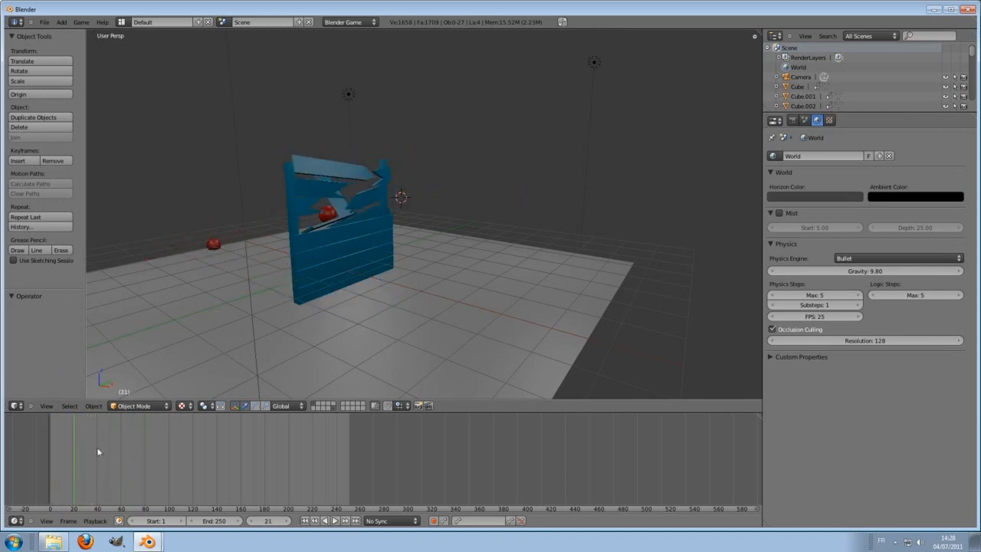
- Examine the recorded keyframes of several wall planks, ending with an intact middle plank, and scrub to frame 36
right_click(344, 175)
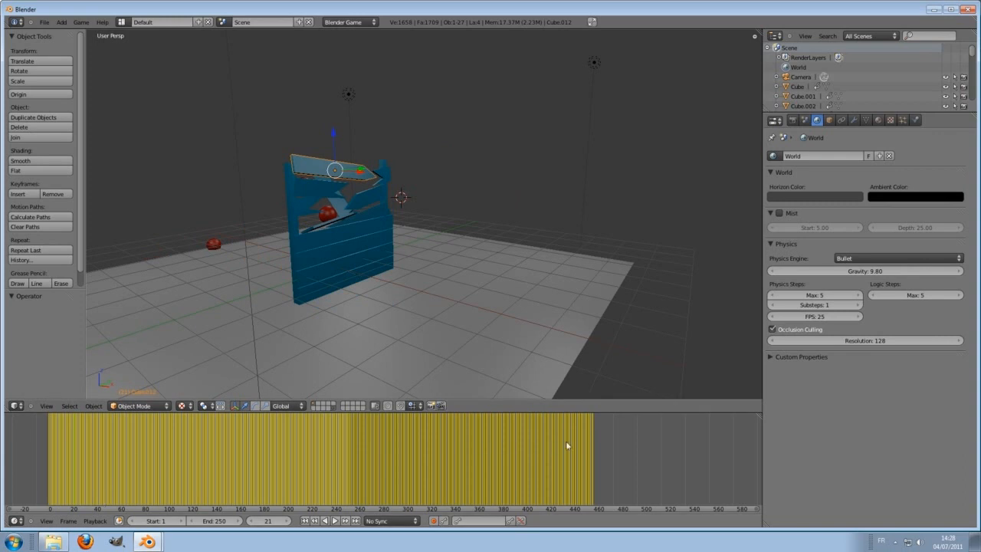
middle_drag(237, 346, 330, 244)
right_click(331, 242)
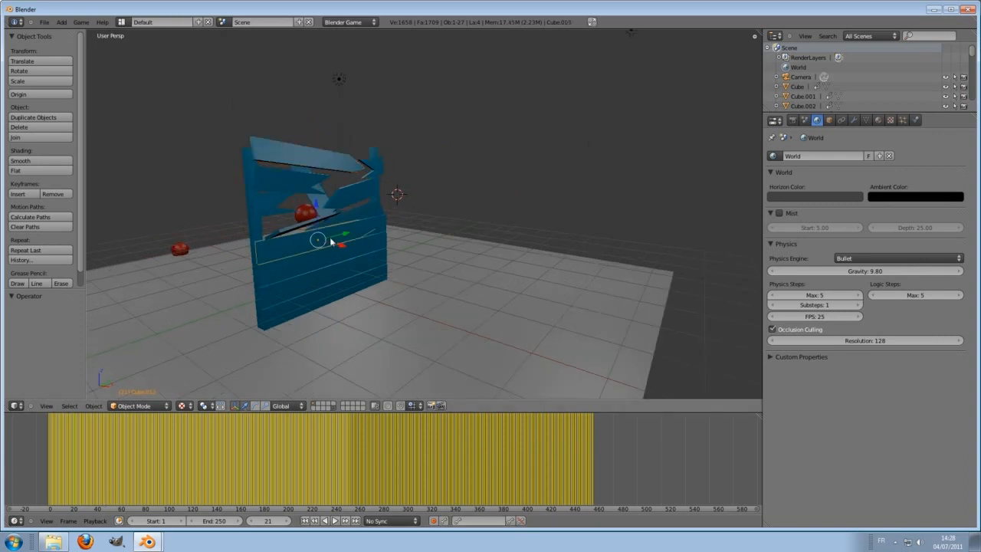
right_click(269, 277)
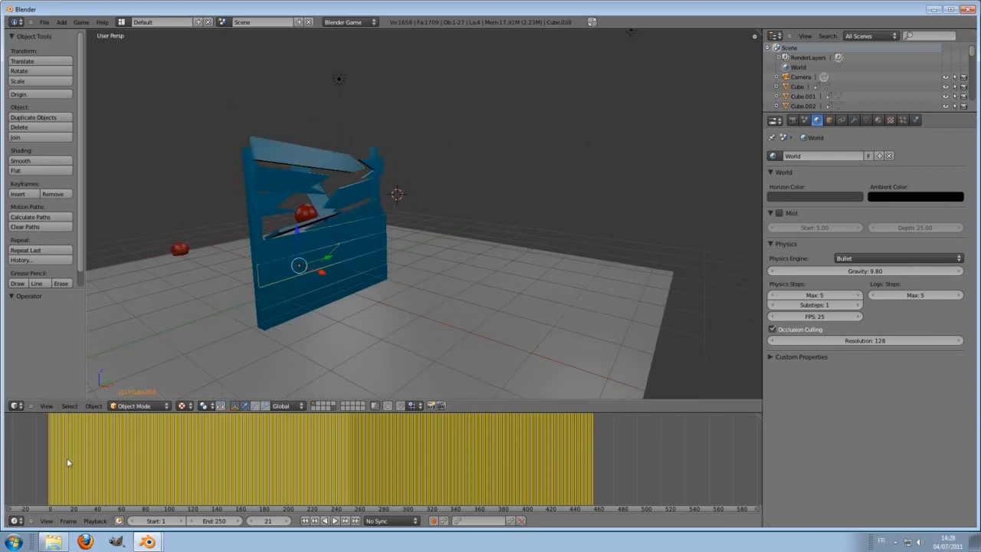
drag(67, 457, 99, 436)
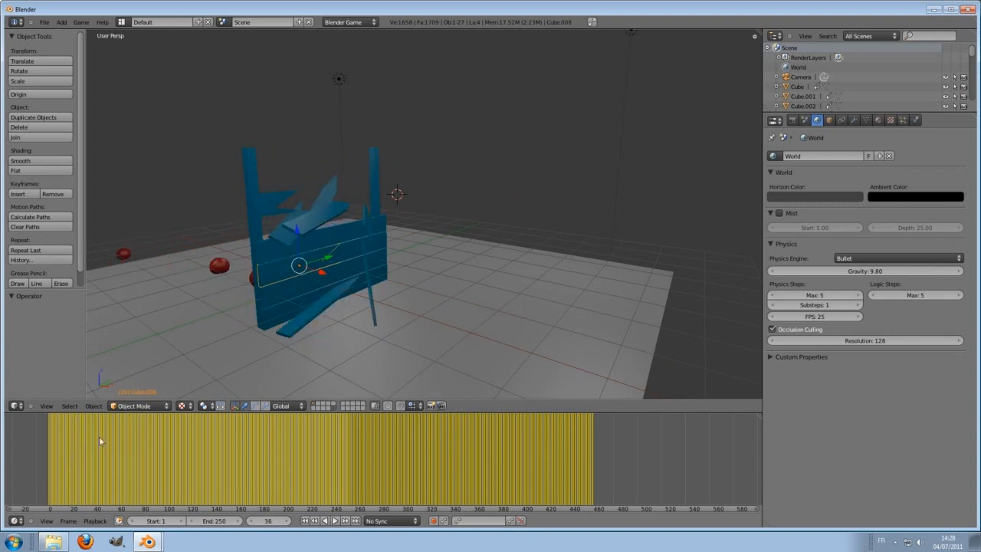
mouse_move(467, 254)
middle_down()
mouse_move(412, 274)
mouse_move(257, 234)
mouse_move(463, 250)
middle_up()
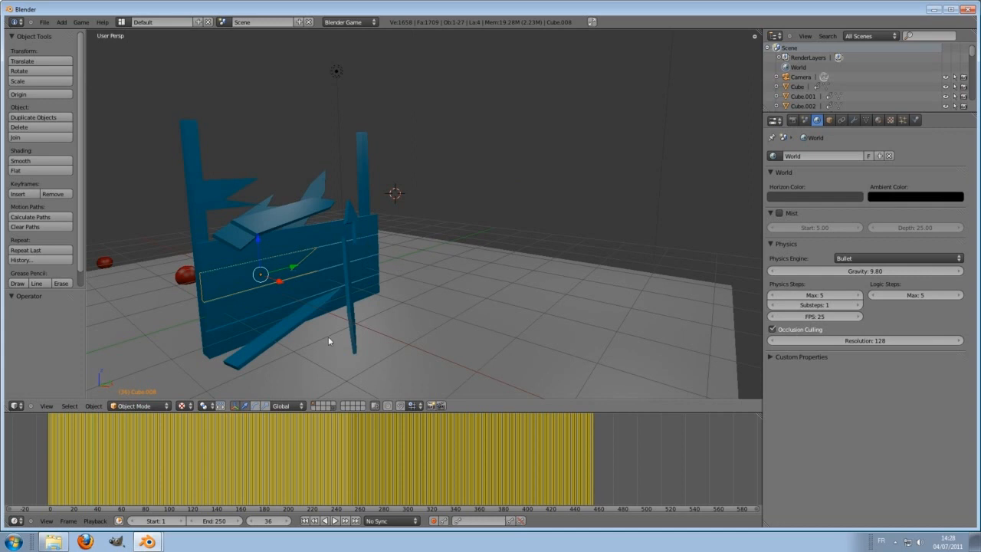
- Switch to an empty layer, split the 3D view vertically, and make the new area a Graph Editor with its channel list collapsed
click(333, 405)
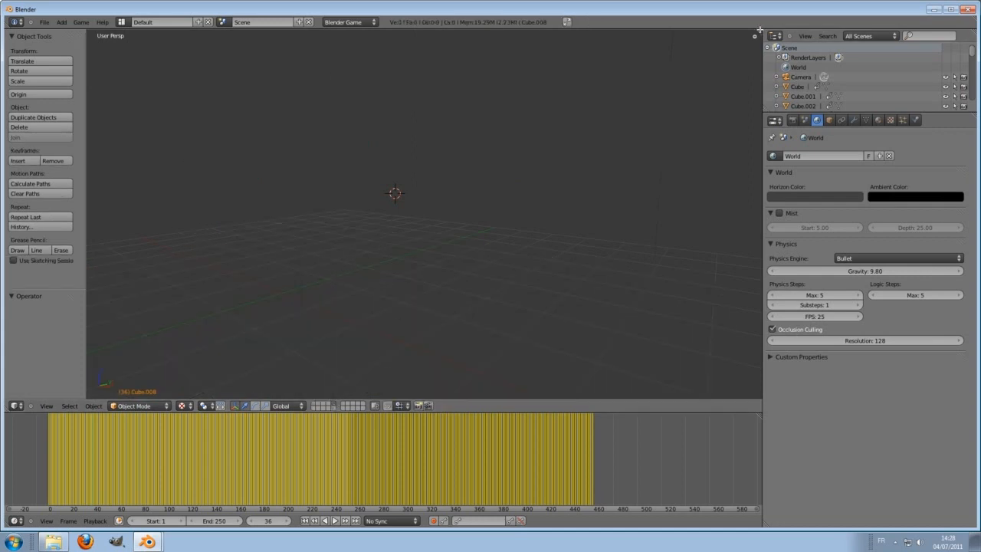
drag(758, 399, 458, 291)
click(469, 405)
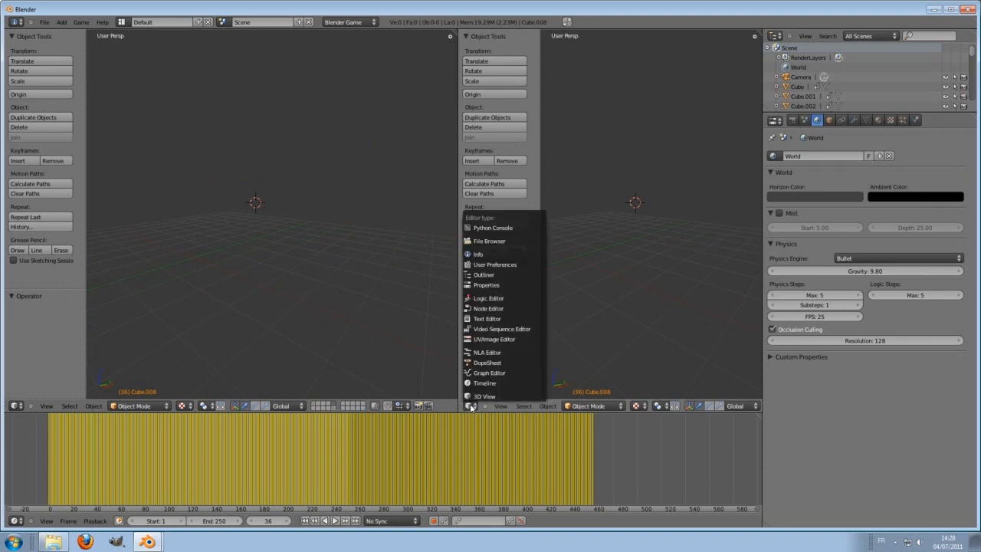
click(481, 376)
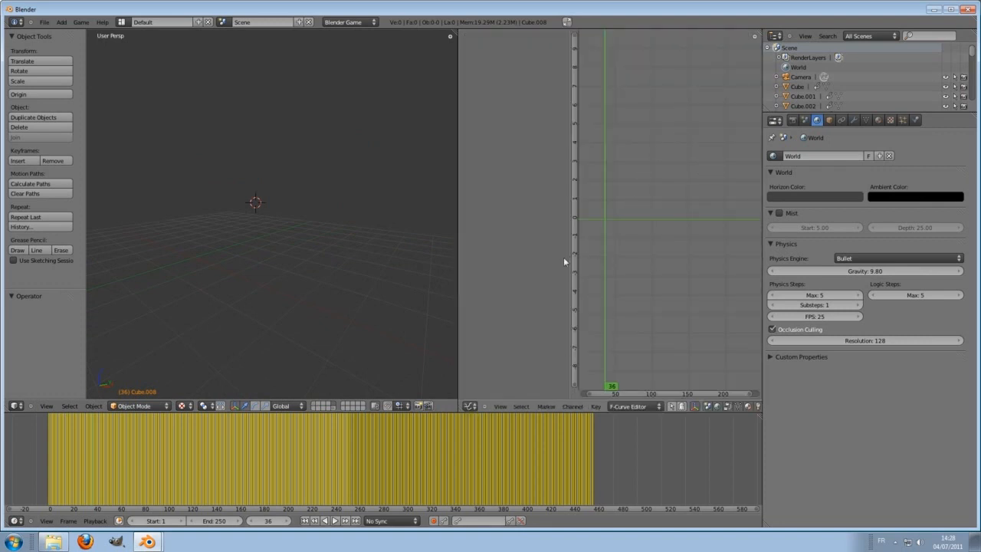
drag(568, 264, 463, 265)
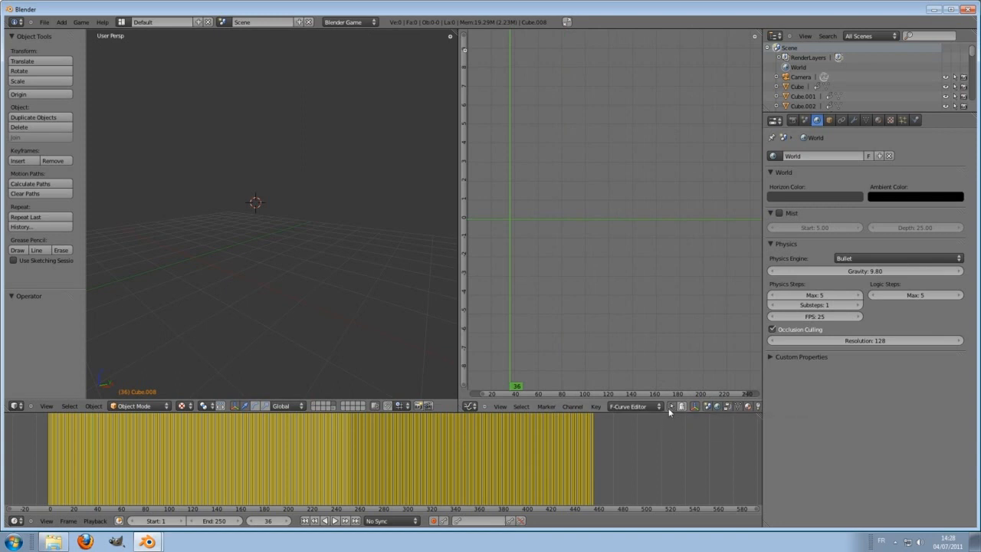
- Show the layer holding the blue plank wall again, with the selected plank in close-up beside its animation curves
click(315, 404)
scroll(185, 283, up, 5)
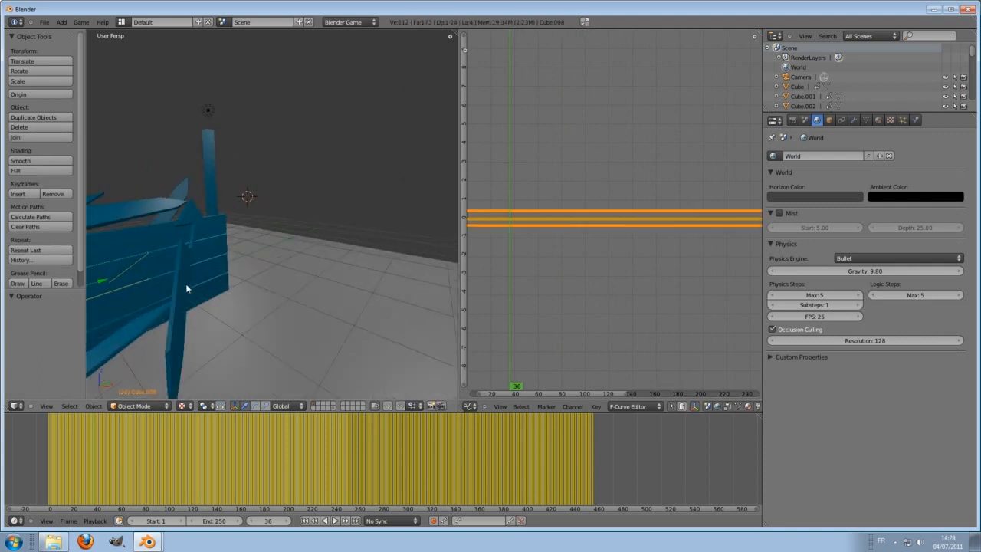
middle_drag(185, 283, 316, 255)
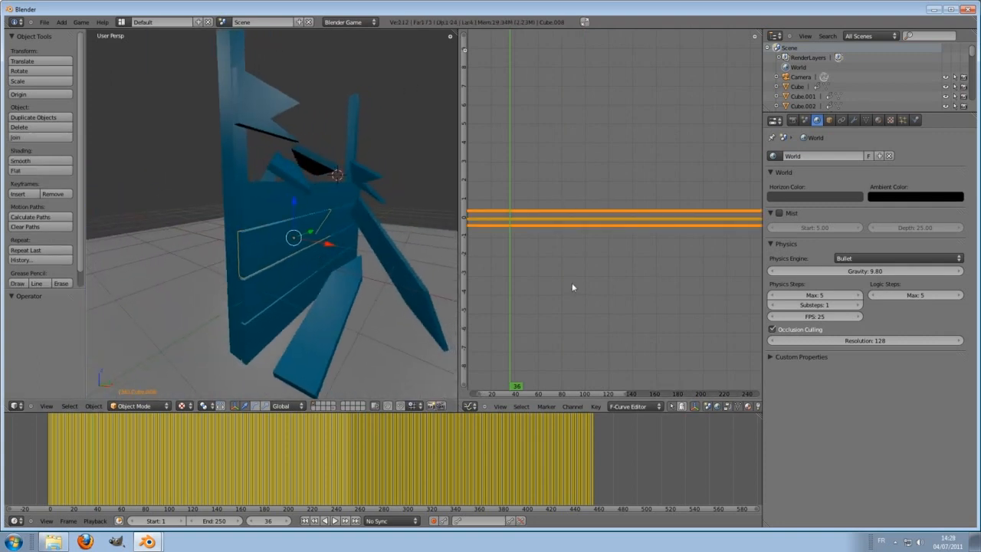
- Compare the animation curves of the intact plank with those of the dark broken fragment, scrubbing to frame 80
ctrl+middle_drag(571, 288, 679, 266)
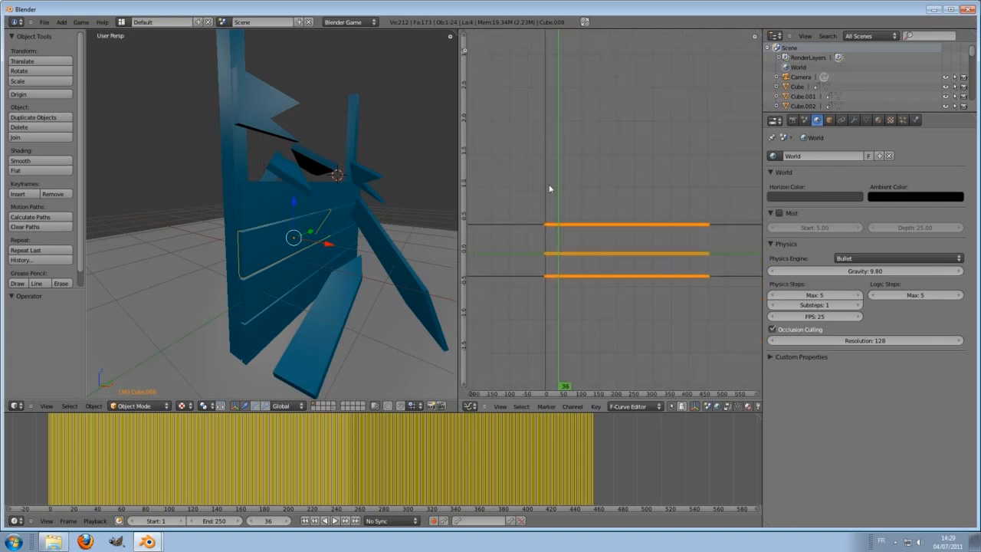
right_click(323, 174)
ctrl+middle_drag(538, 158, 645, 172)
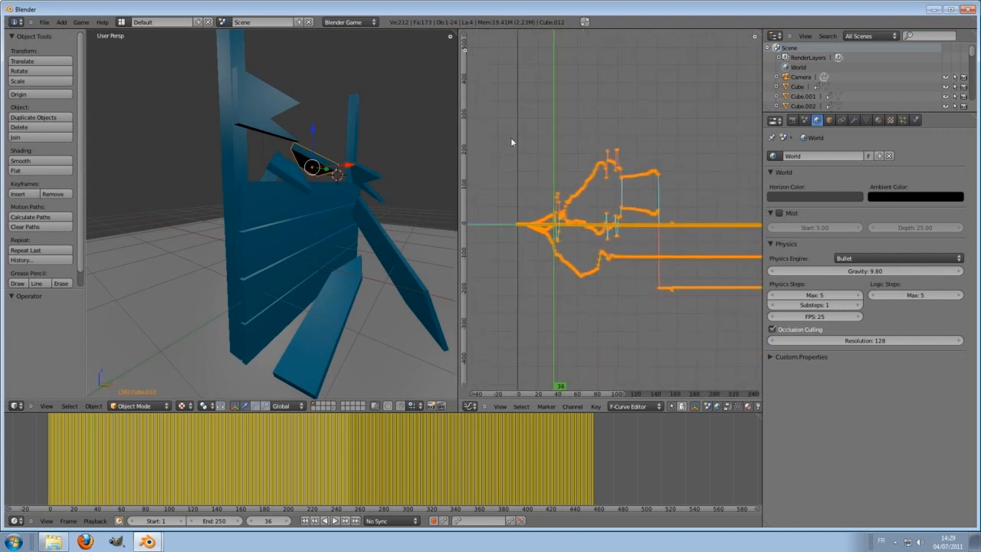
drag(510, 142, 597, 145)
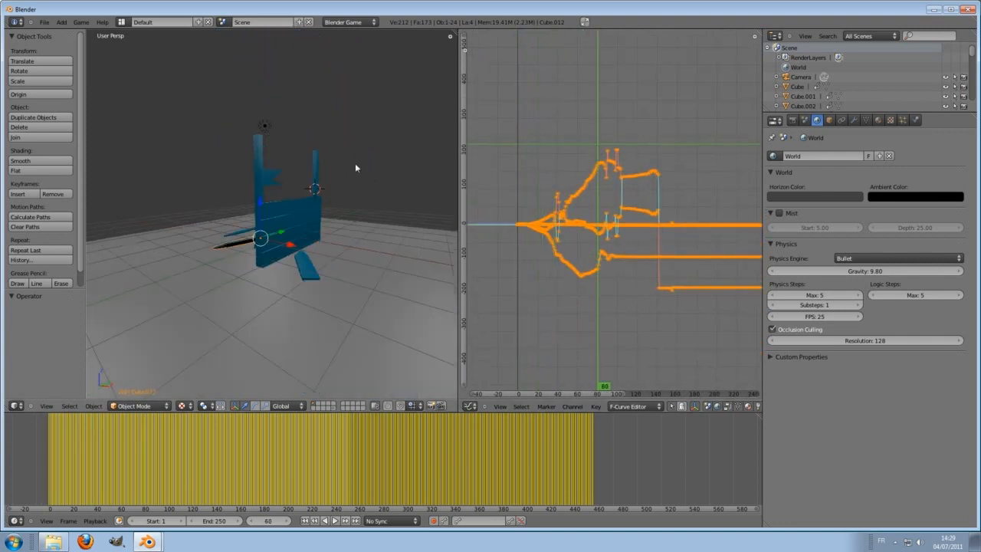
- Select all objects in the scene, view all their curves together, and scrub to frame 84
key(a)
key(a)
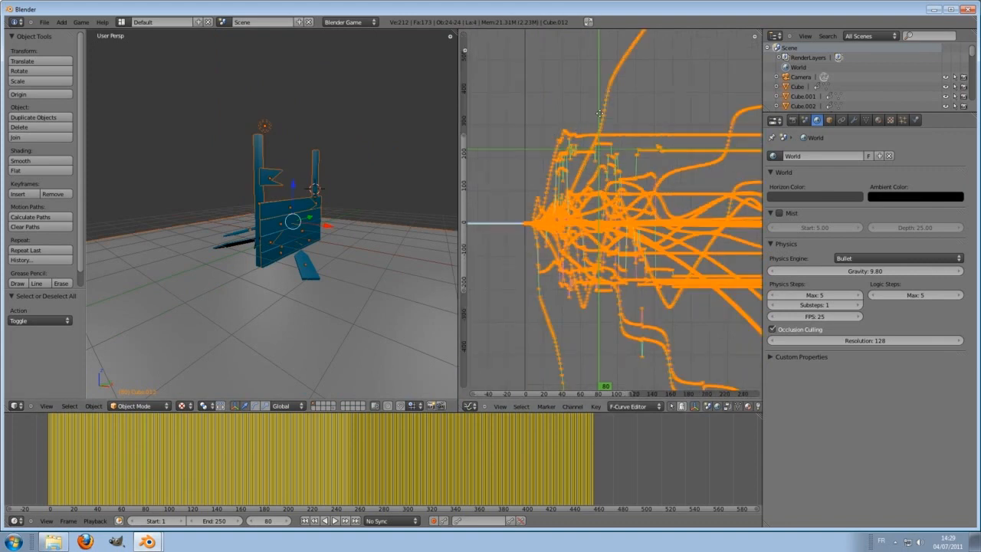
ctrl+middle_drag(599, 113, 607, 182)
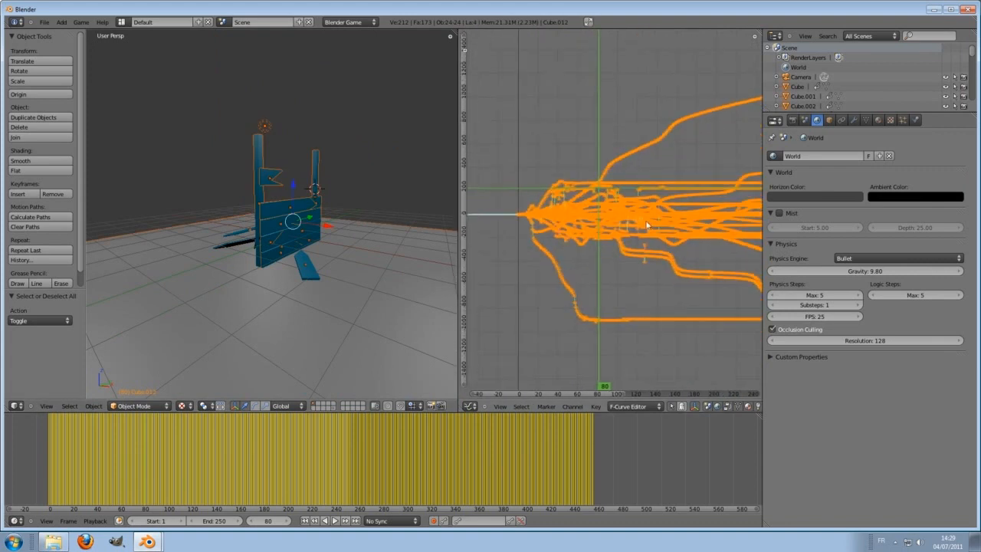
drag(517, 156, 602, 176)
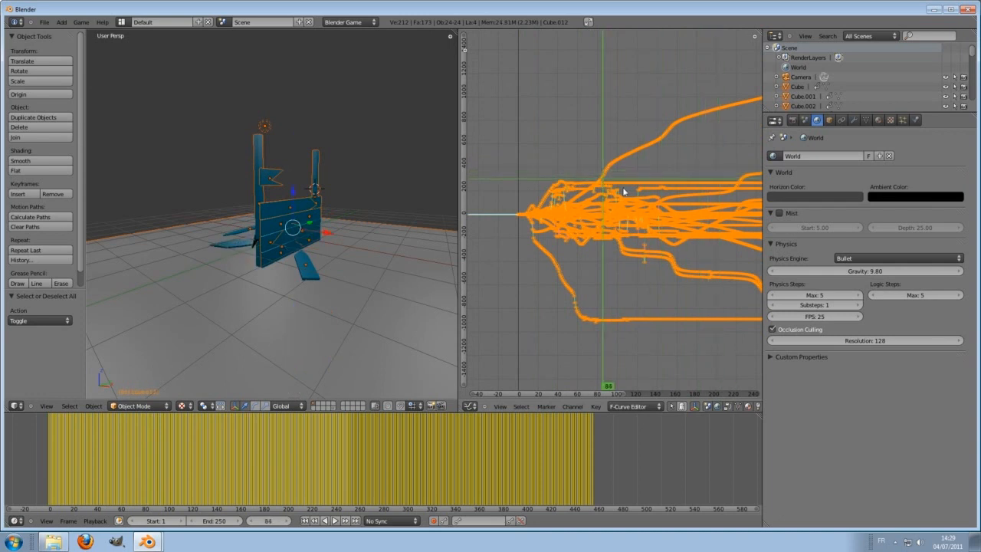
- Check the animation curves of the uppermost intact plank while scrubbing to frame 109, with a closer look at its position in the wall
right_click(287, 216)
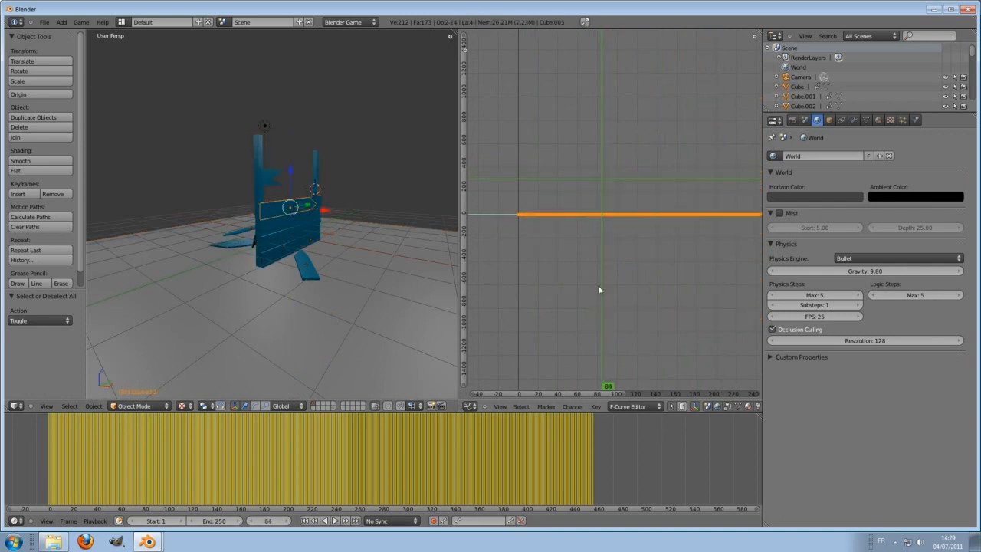
drag(562, 215, 627, 198)
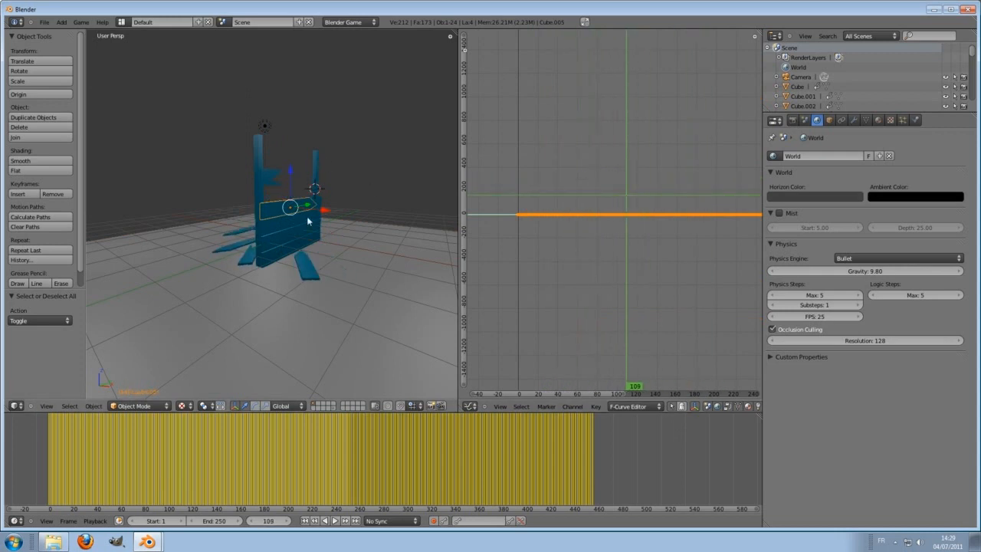
scroll(309, 220, up, 6)
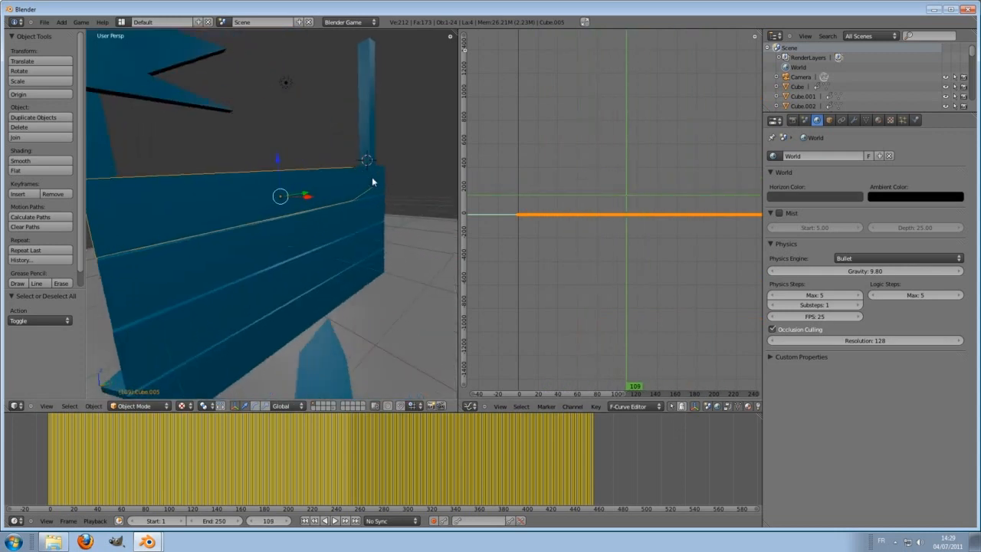
scroll(376, 187, down, 5)
ctrl+middle_drag(590, 337, 520, 223)
- Examine the curves of the attached jagged fragment, the near post and the lower planks over their full length
right_click(233, 153)
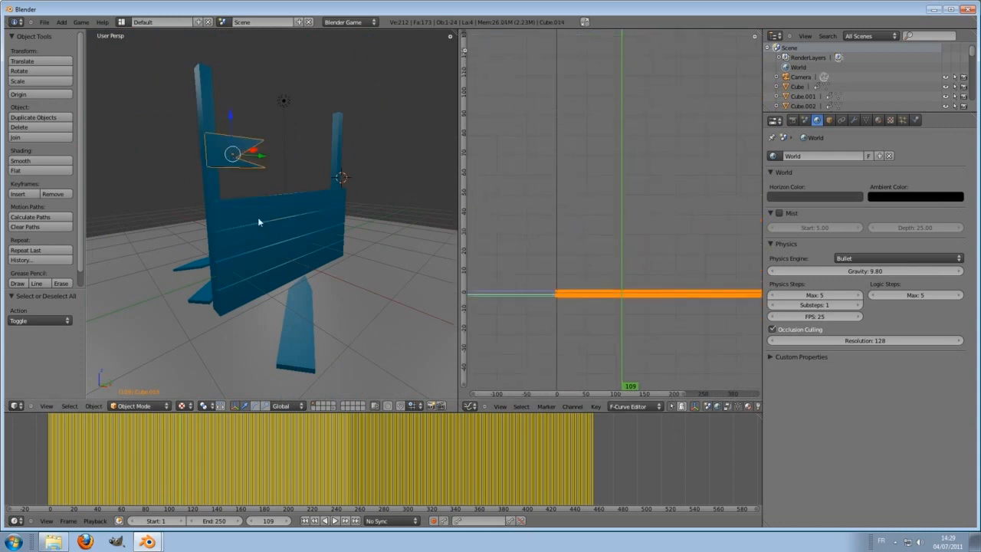
right_click(204, 100)
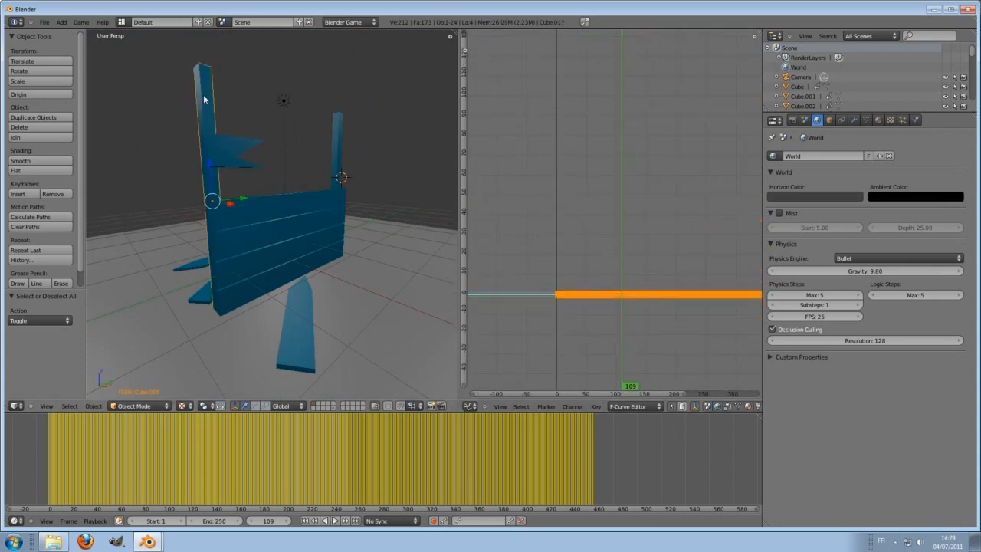
right_click(244, 258)
right_click(247, 263)
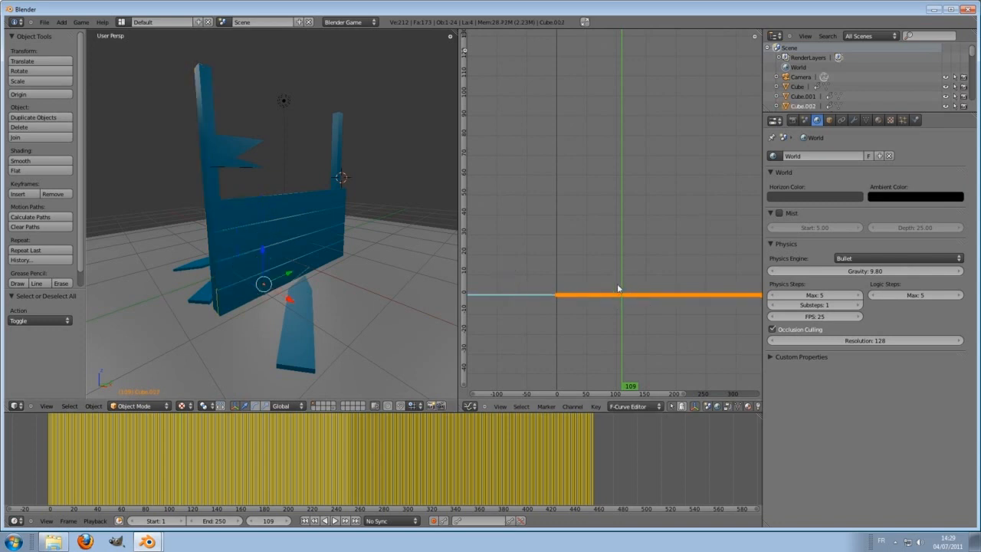
right_click(236, 276)
right_click(225, 243)
right_click(211, 188)
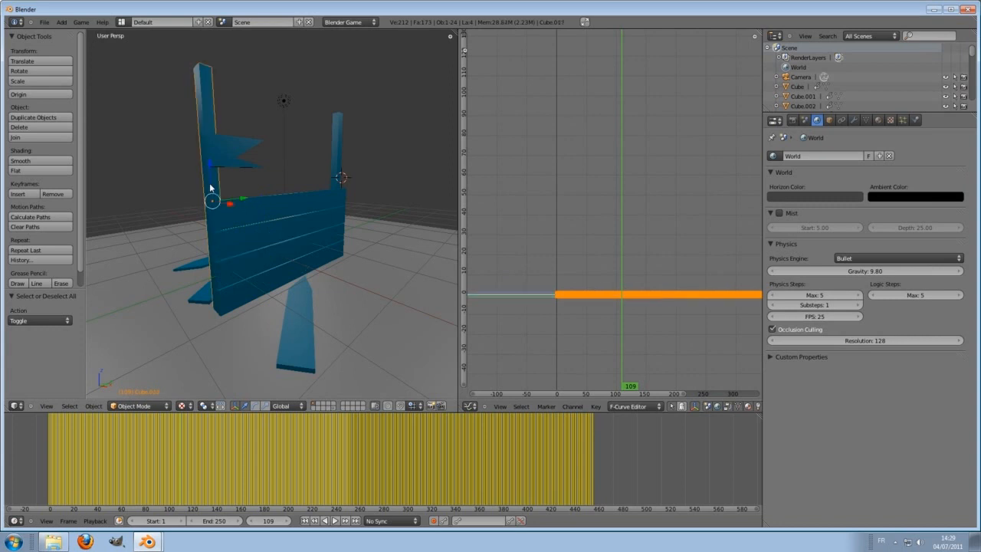
key(Home)
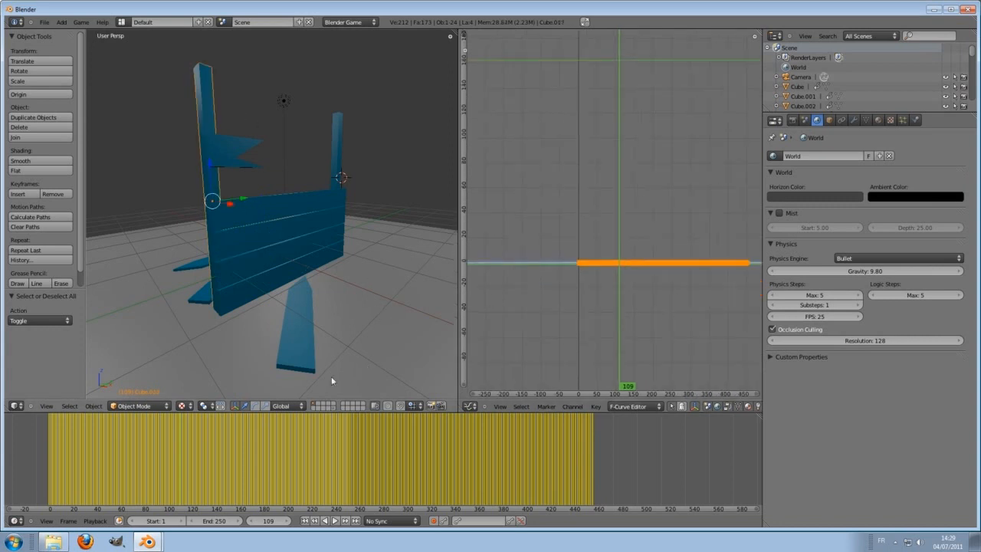
- At frame 132, select both posts, the attached jagged fragment and all the planks still standing in the wall, and delete their keyframes
drag(170, 442, 207, 449)
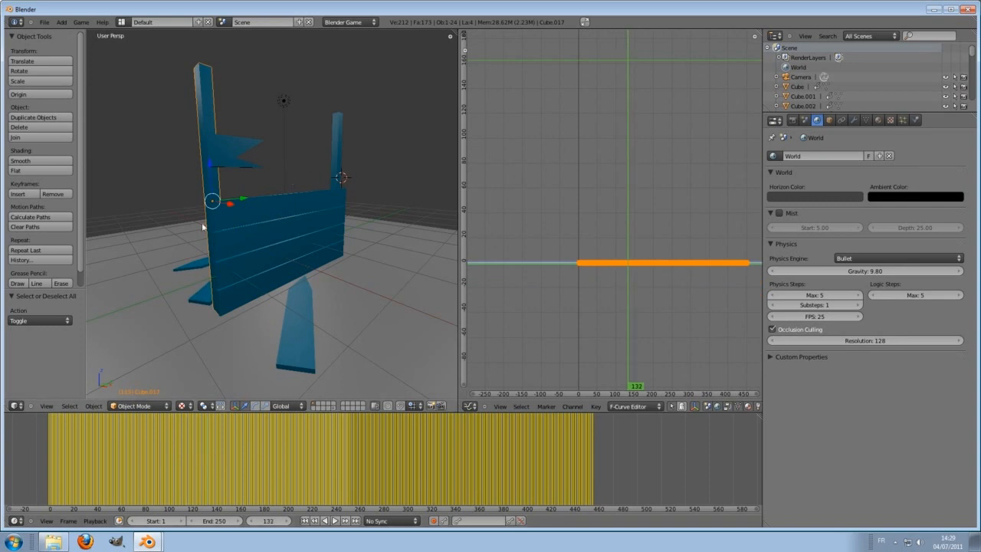
shift+right_click(223, 212)
shift+right_click(229, 238)
shift+right_click(227, 153)
shift+right_click(237, 265)
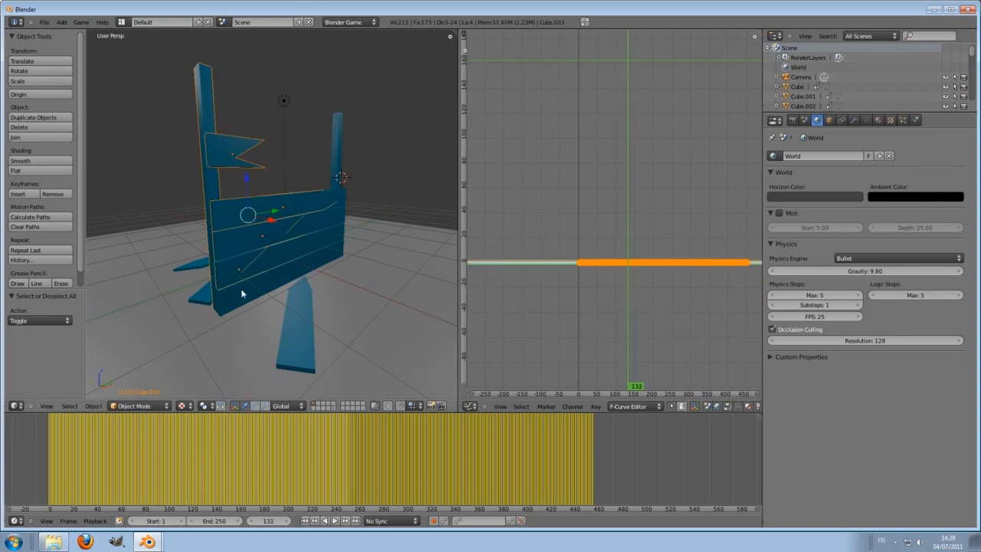
shift+right_click(241, 290)
shift+right_click(330, 256)
shift+right_click(334, 237)
shift+right_click(336, 215)
shift+right_click(337, 193)
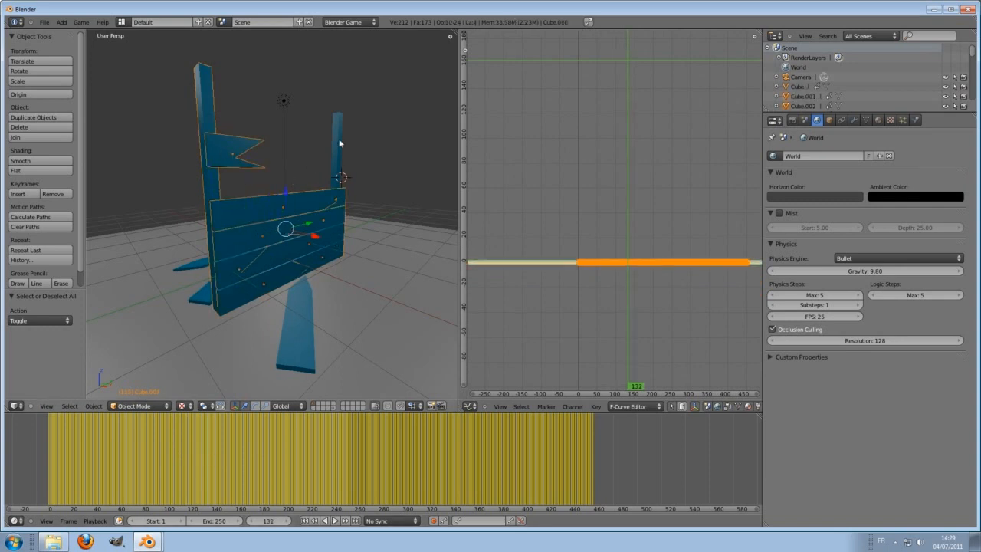
shift+right_click(340, 146)
key(x)
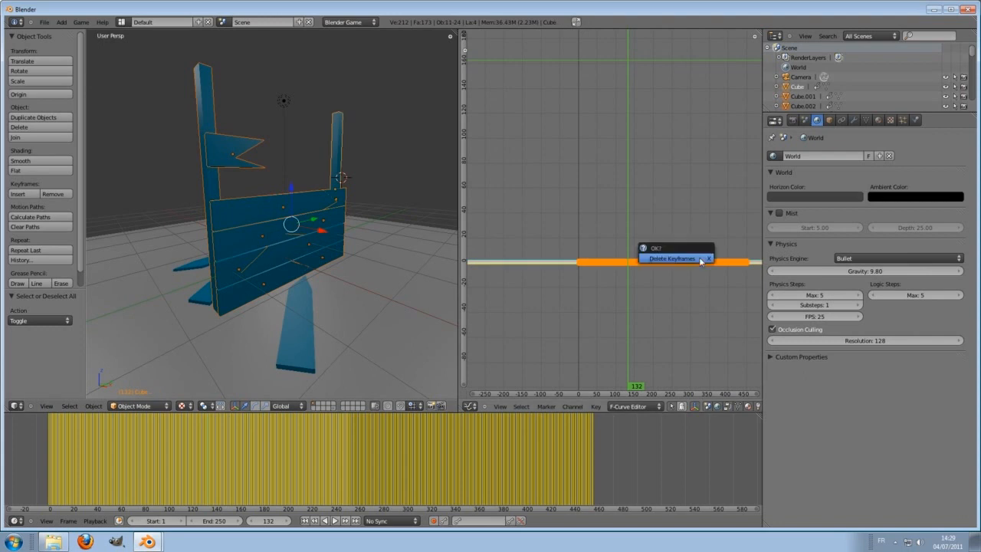
click(699, 259)
- Scrub to frame 93, inspect the wall from closer up, and deselect everything
drag(594, 228, 613, 243)
scroll(310, 197, down, 3)
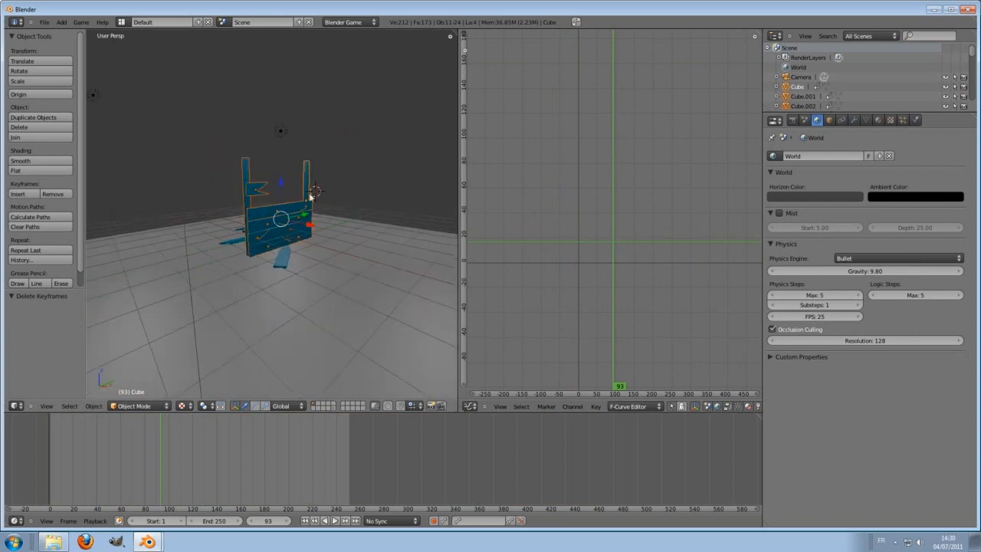
scroll(323, 357, up, 5)
key(a)
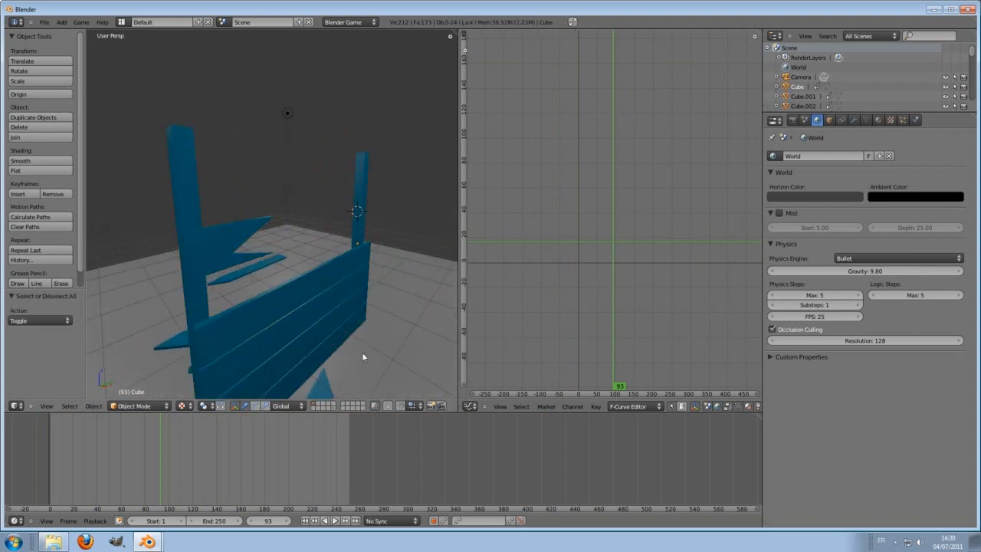
- Show the spheres' layer together with the wall's layer and return the animation to frame 0
click(335, 407)
scroll(322, 294, down, 3)
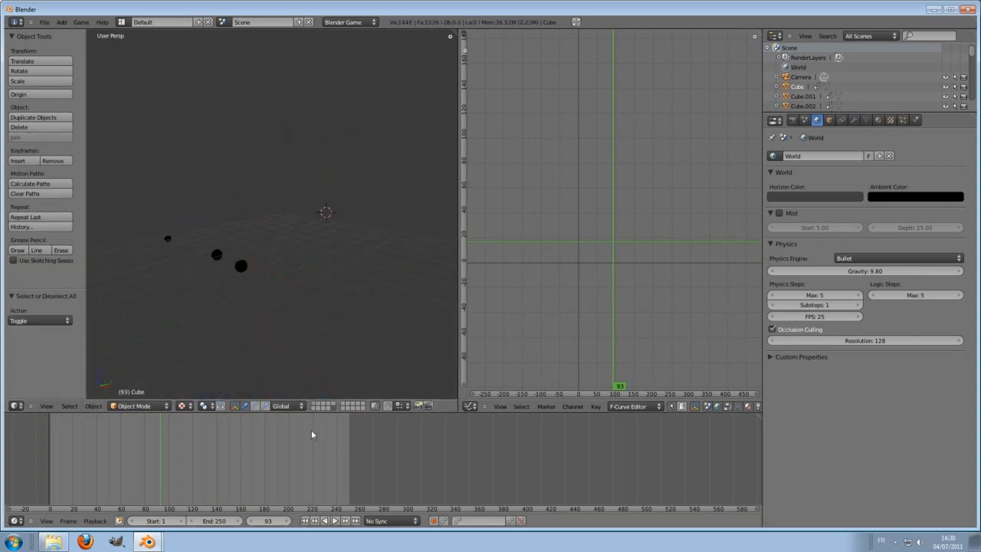
drag(160, 461, 47, 452)
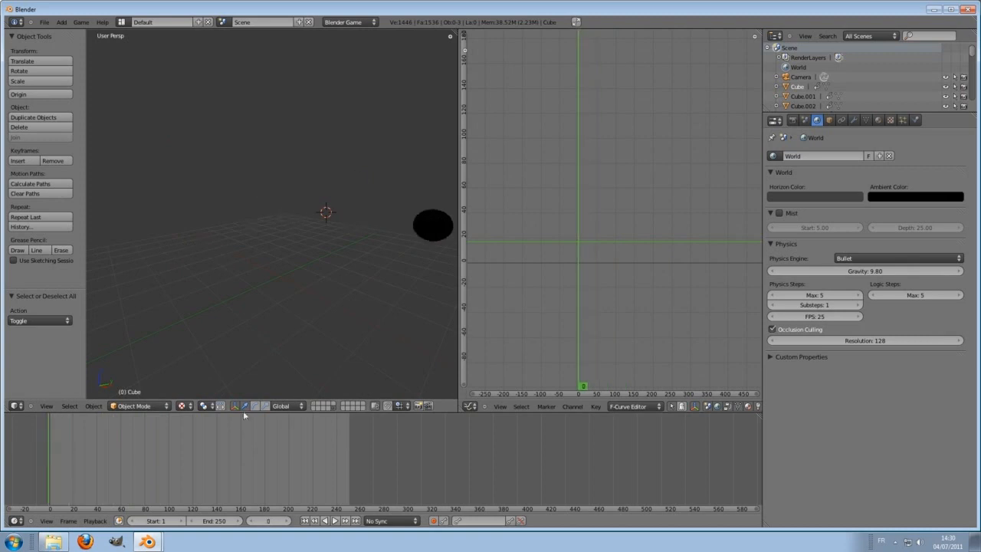
click(314, 404)
scroll(395, 288, down, 3)
mouse_move(395, 288)
middle_down()
mouse_move(367, 313)
mouse_move(390, 281)
middle_up()
scroll(370, 308, up, 2)
- Add a Monkey mesh to the scene at the 3D cursor
key(shift+a)
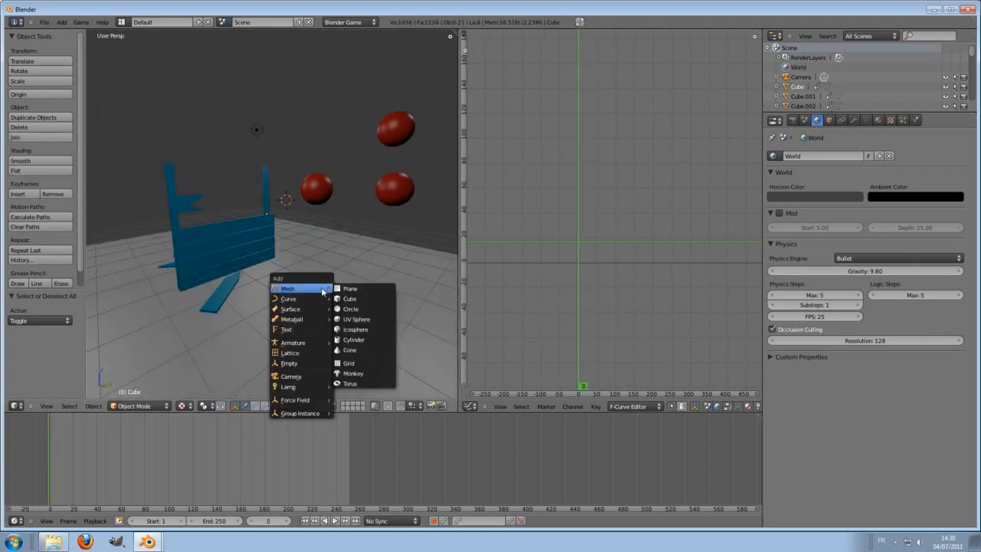
mouse_move(297, 292)
click(361, 373)
- Snap the 3D cursor to the red sphere nearest the wall and move the monkey onto the cursor
middle_drag(304, 269, 408, 316)
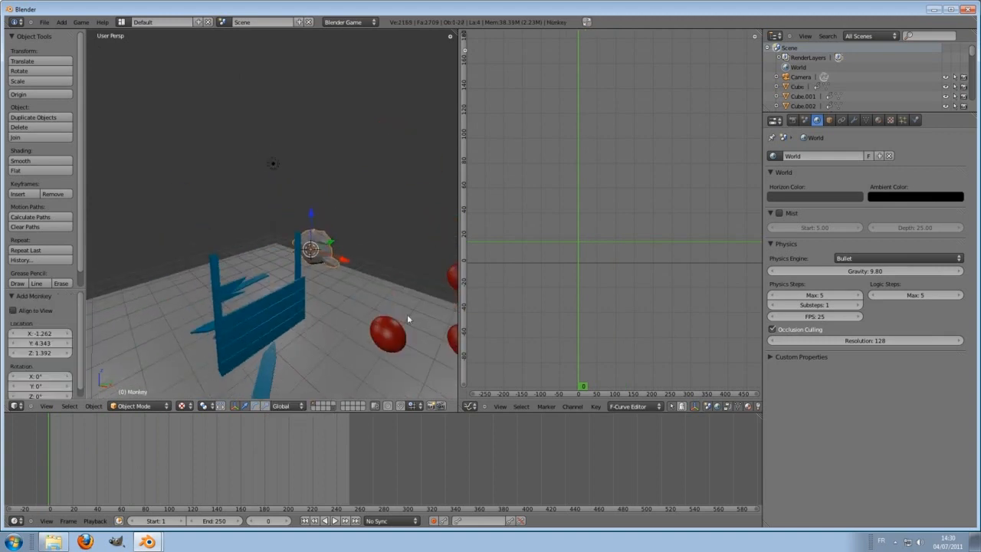
right_click(381, 331)
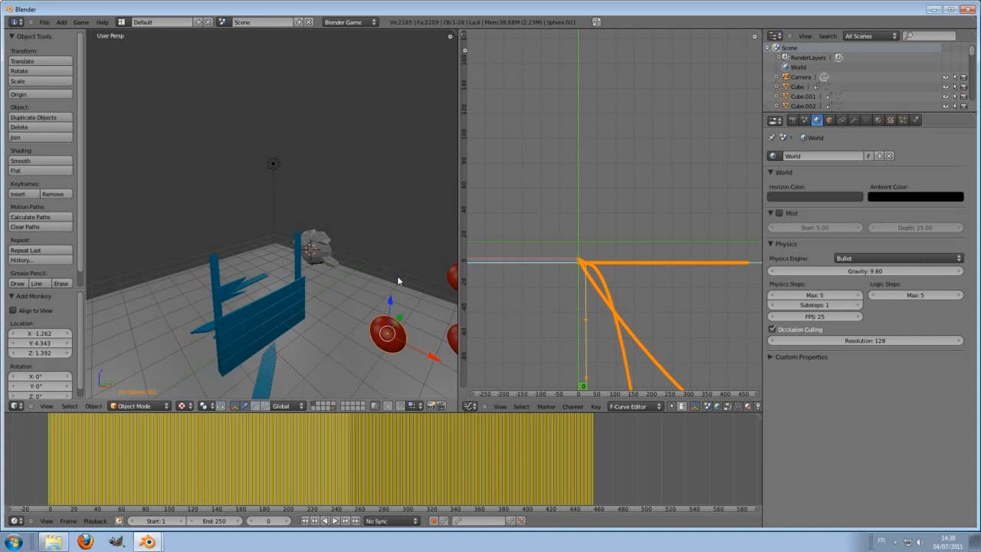
key(shift+s)
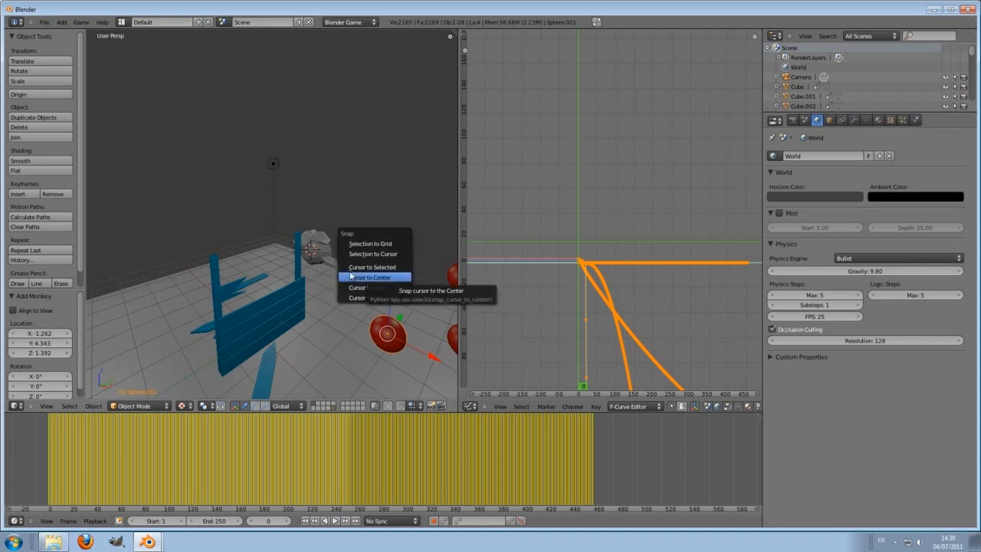
click(371, 268)
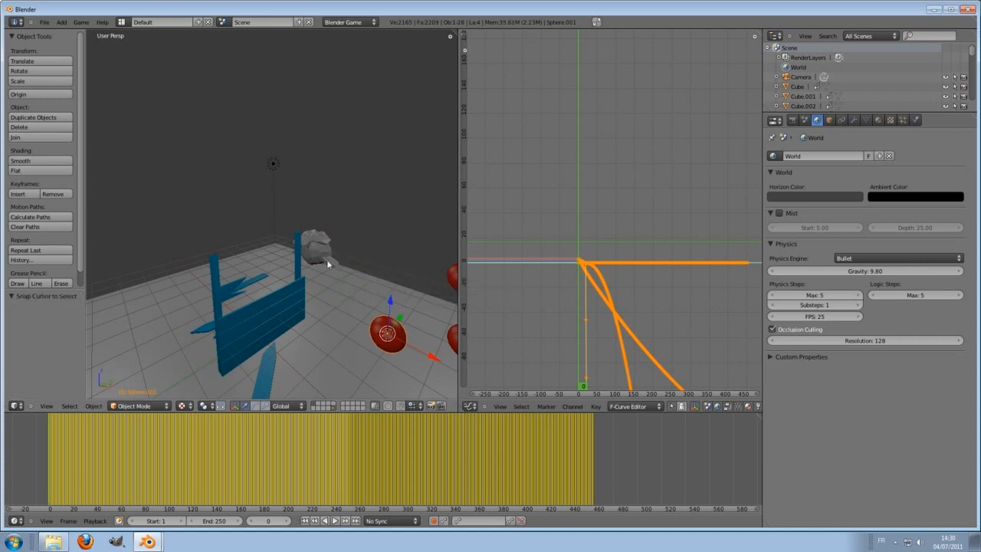
right_click(327, 264)
key(shift+s)
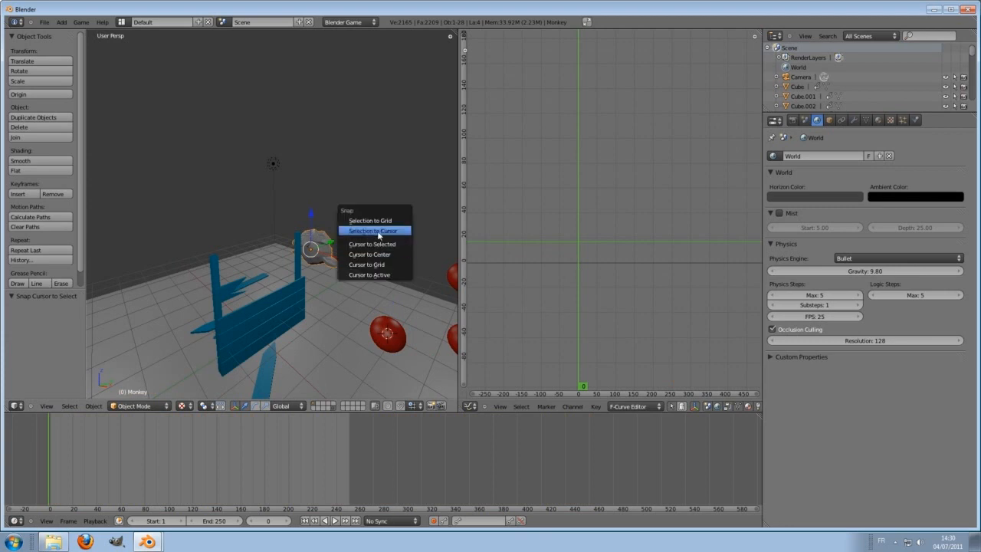
click(378, 230)
- Scale the monkey down to about 0.245 so it roughly fits the red sphere's size
key(s)
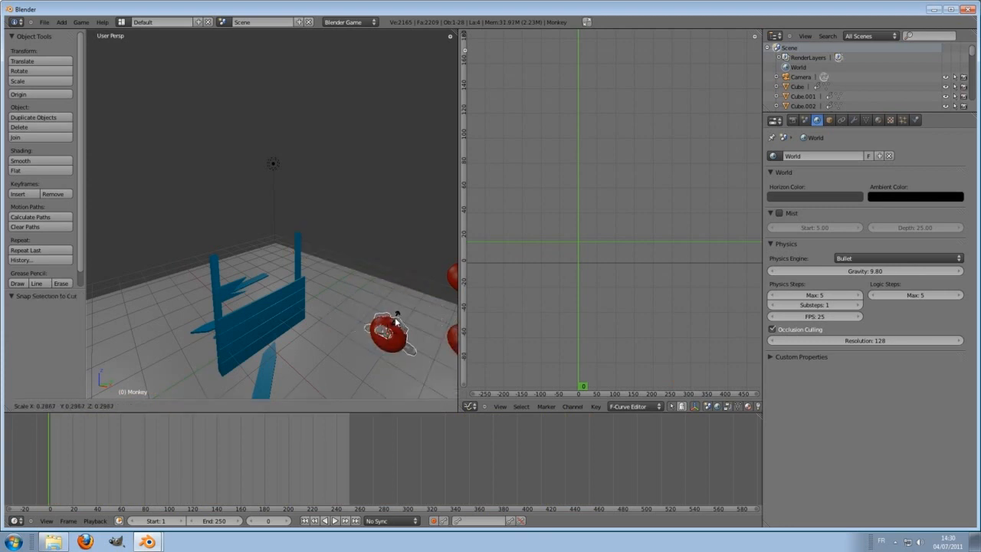
click(410, 340)
middle_drag(410, 341, 287, 225)
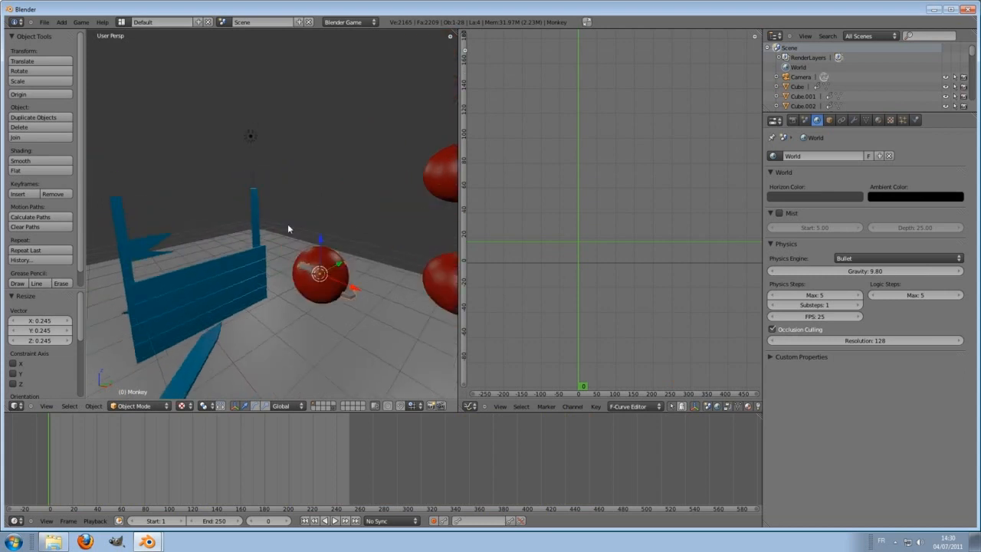
- Parent the monkey to the red sphere at its position as Object, and hide that sphere
right_click(346, 296)
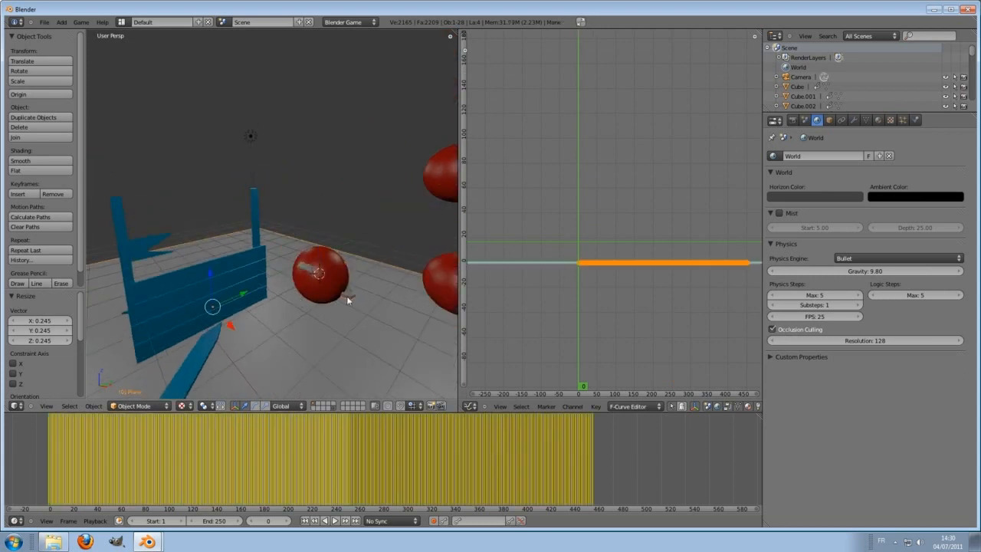
right_click(350, 293)
right_click(320, 257)
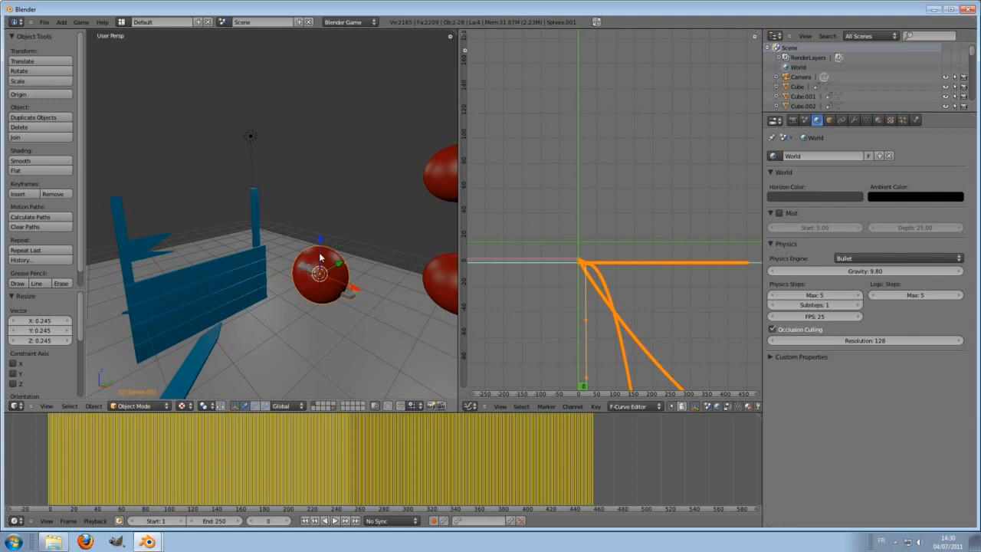
key(ctrl+p)
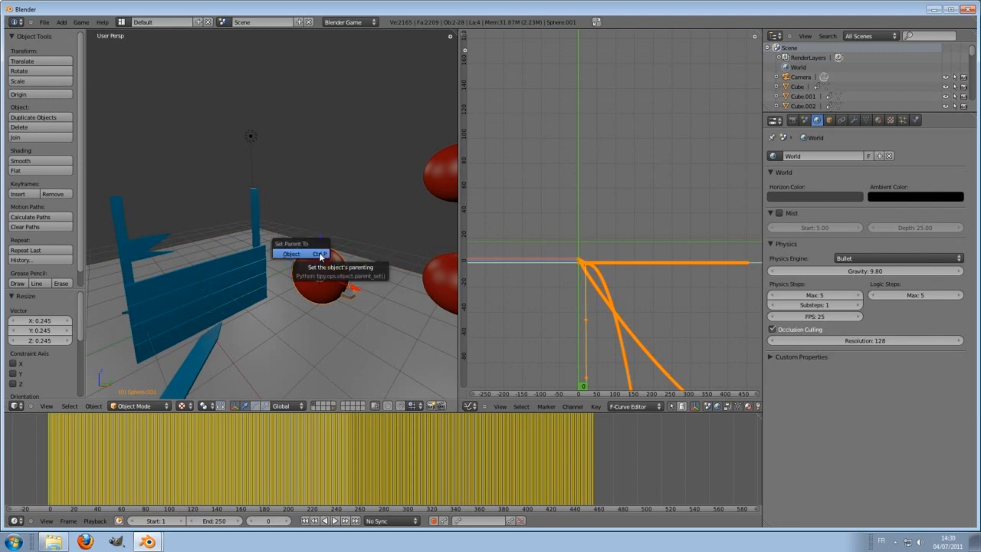
click(320, 257)
right_click(313, 256)
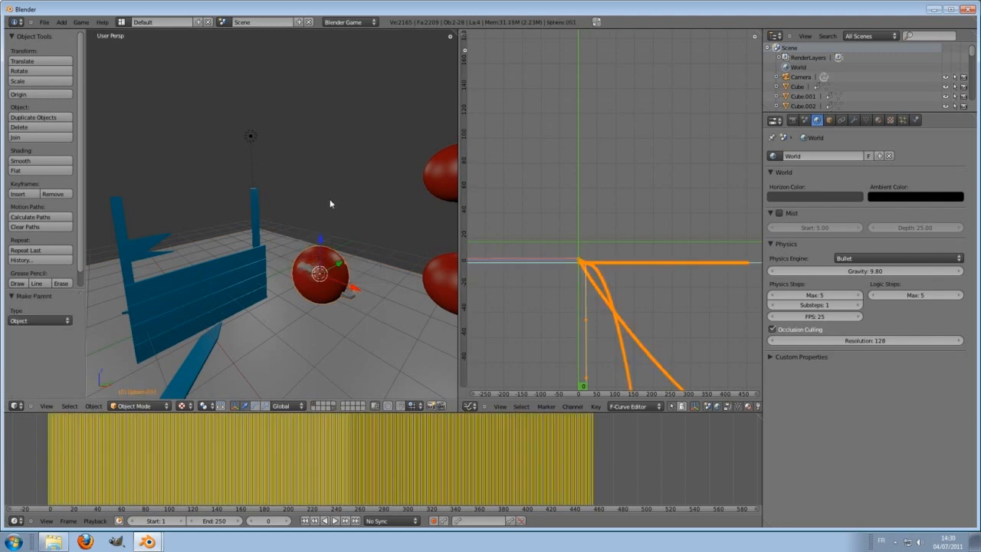
key(h)
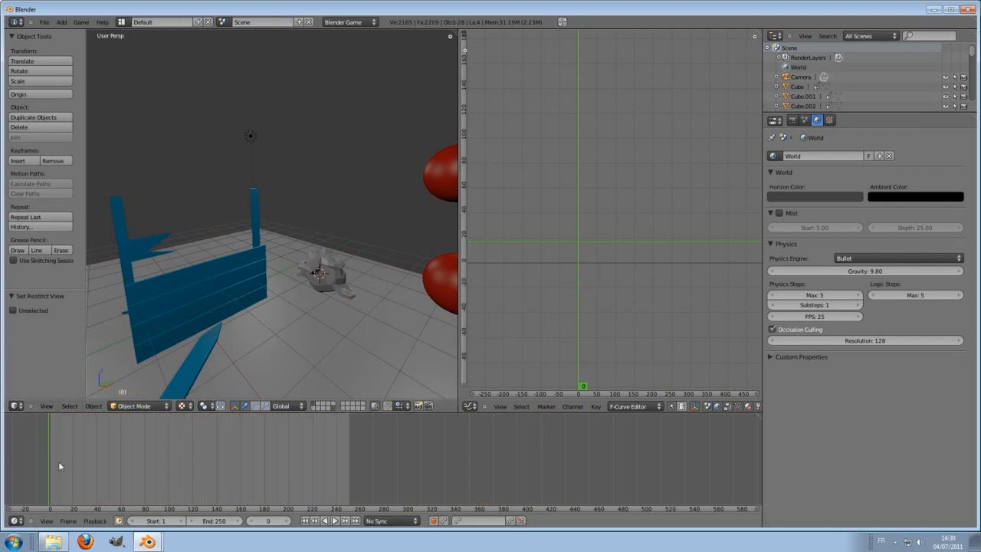
- Scrub the animation back to frame 0 and view the intact wall with the monkey head beside it
drag(58, 461, 48, 481)
scroll(236, 320, down, 2)
middle_drag(237, 318, 350, 226)
scroll(365, 290, up, 2)
middle_drag(349, 289, 353, 239)
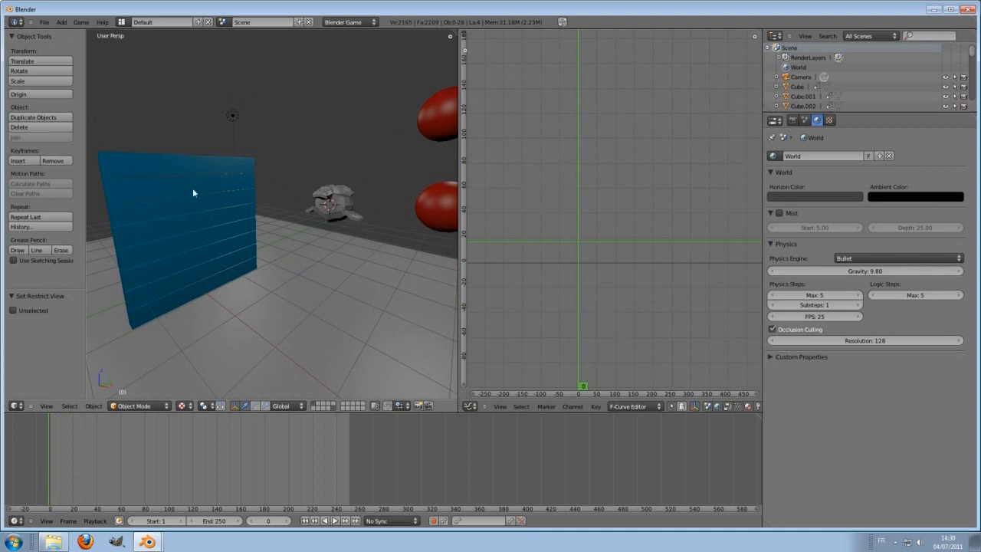
middle_drag(276, 215, 292, 220)
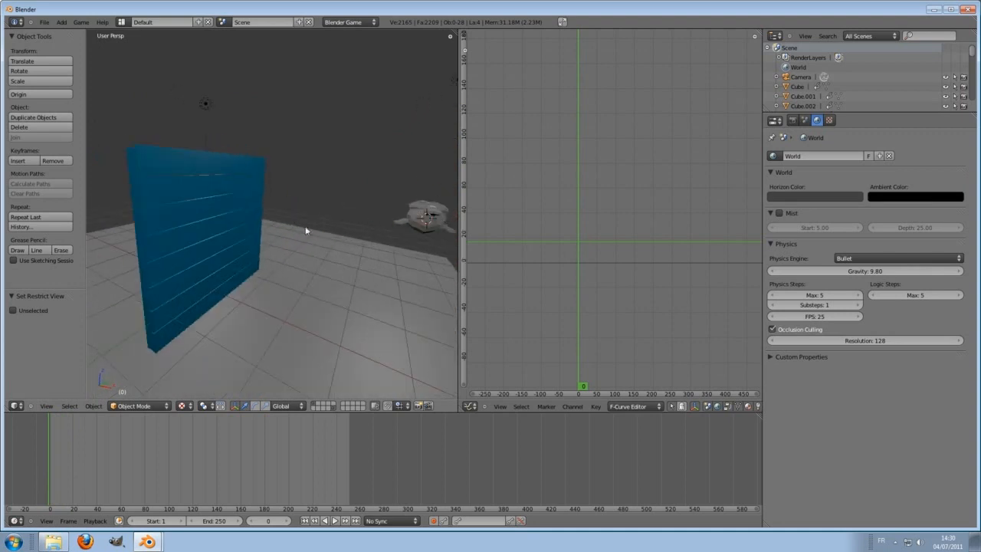
middle_drag(355, 207, 399, 190)
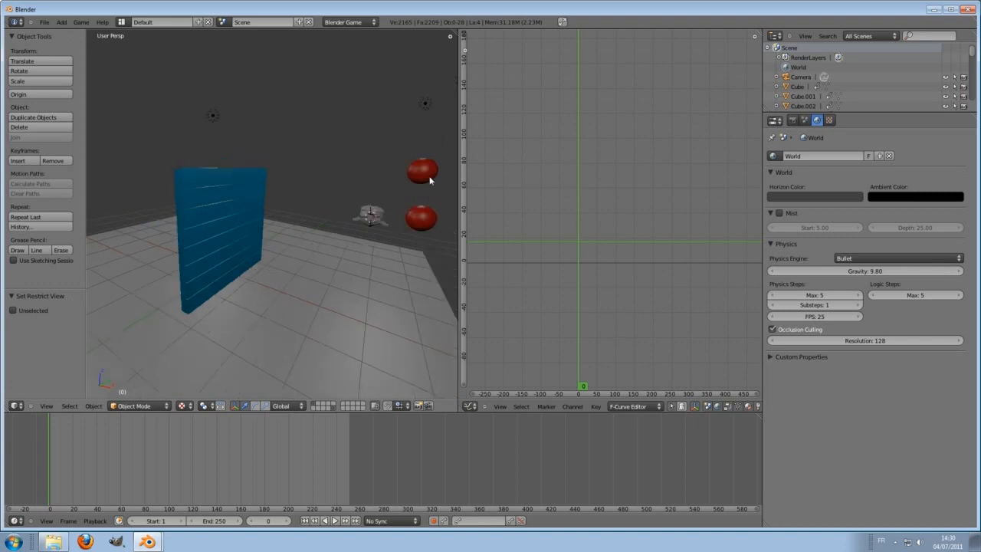
- Inspect the upper red sphere's F-curves, scrub to frame 21, and select the wall's top plank to display its F-curves
right_click(429, 181)
drag(544, 176, 587, 188)
ctrl+middle_drag(658, 147, 507, 215)
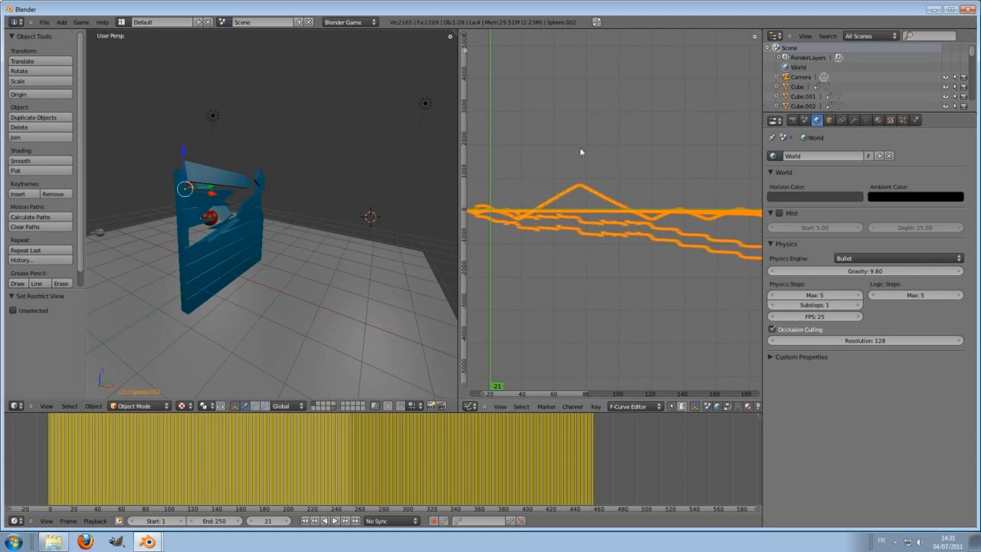
middle_drag(380, 136, 350, 184)
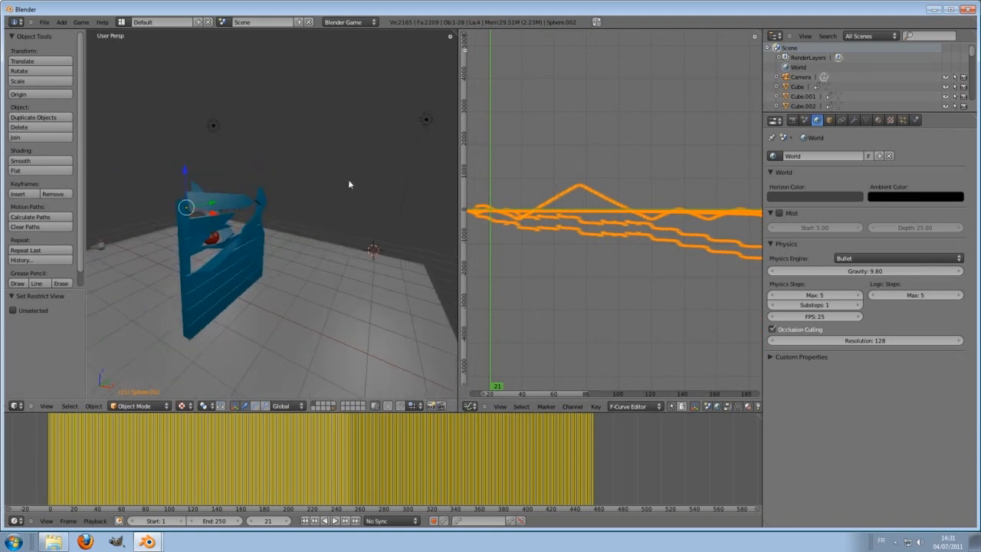
right_click(223, 201)
ctrl+middle_drag(540, 259, 579, 164)
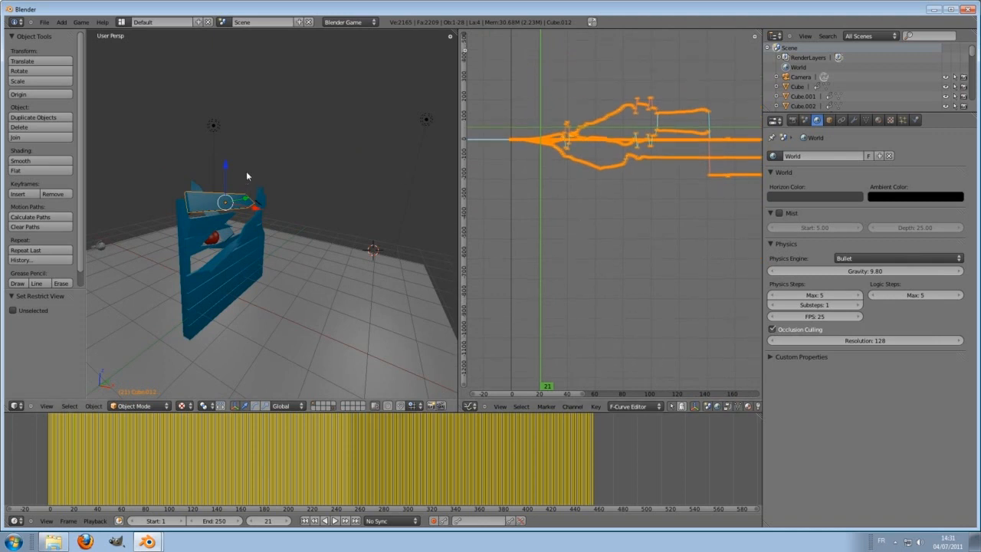
- Find the Simplify Curves add-on in the user preferences by searching for "curve", enable it, and close the preferences
click(43, 24)
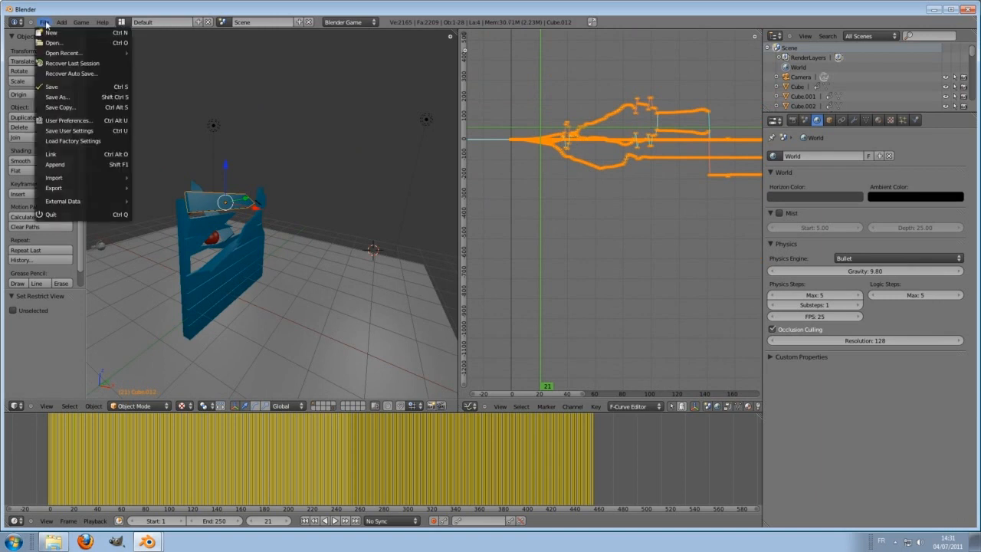
click(77, 121)
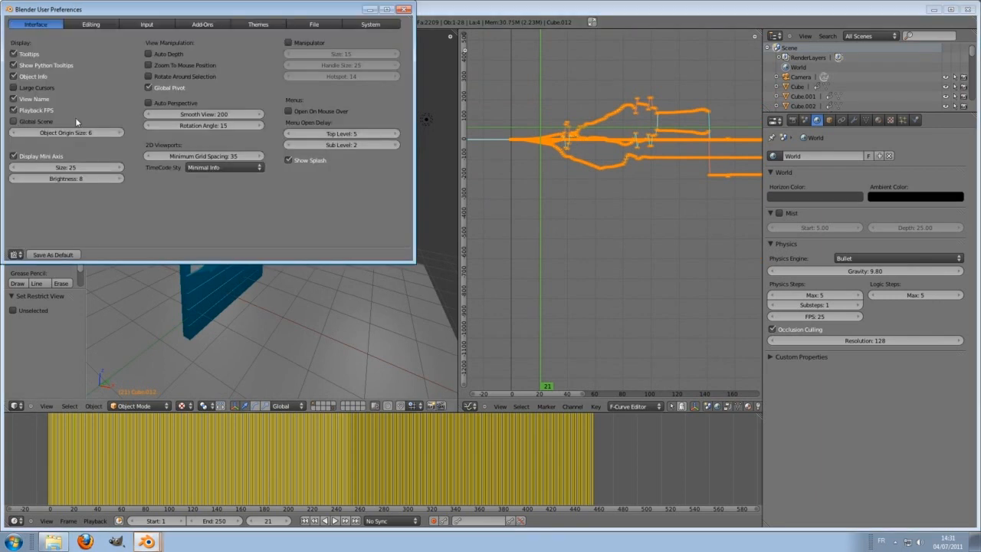
click(196, 25)
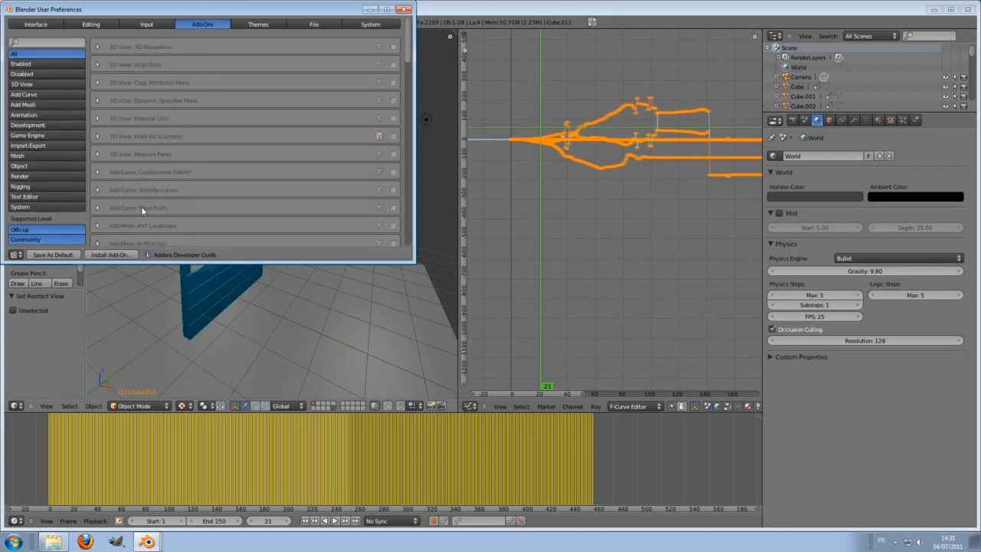
click(43, 42)
text(curve)
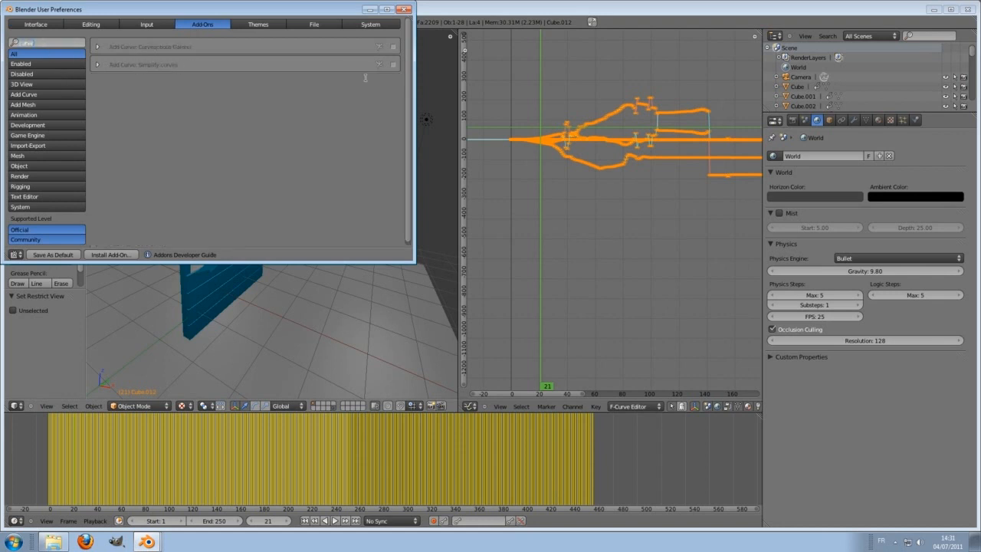
key(Return)
click(393, 65)
click(404, 9)
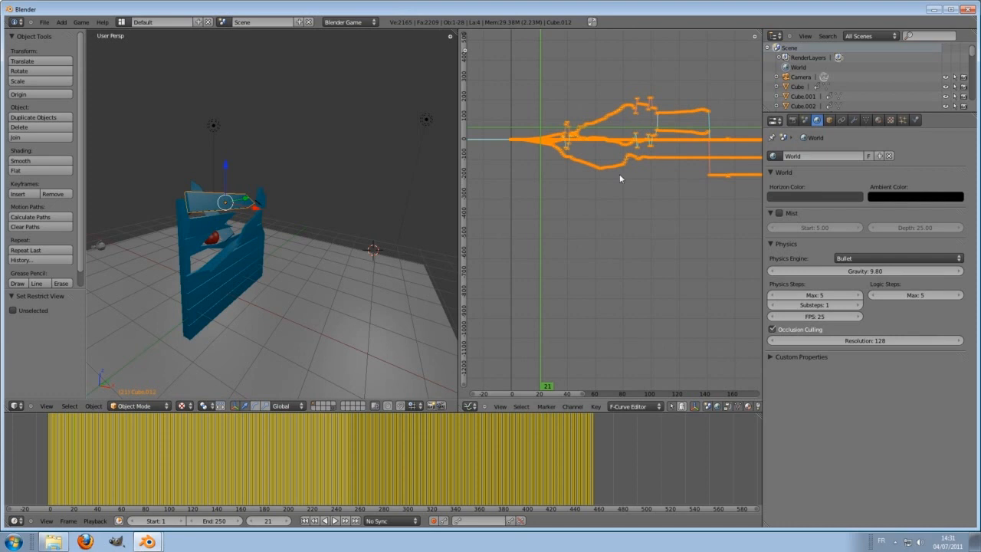
- Run the simplify f-curves operator on the selected top plank's animation
middle_drag(692, 171, 644, 204)
scroll(644, 205, down, 4)
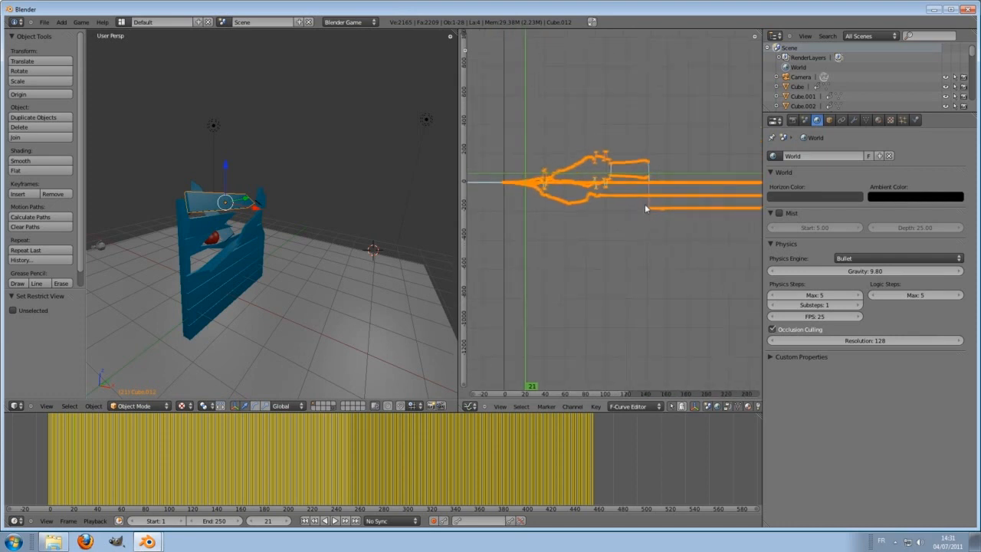
scroll(539, 188, up, 2)
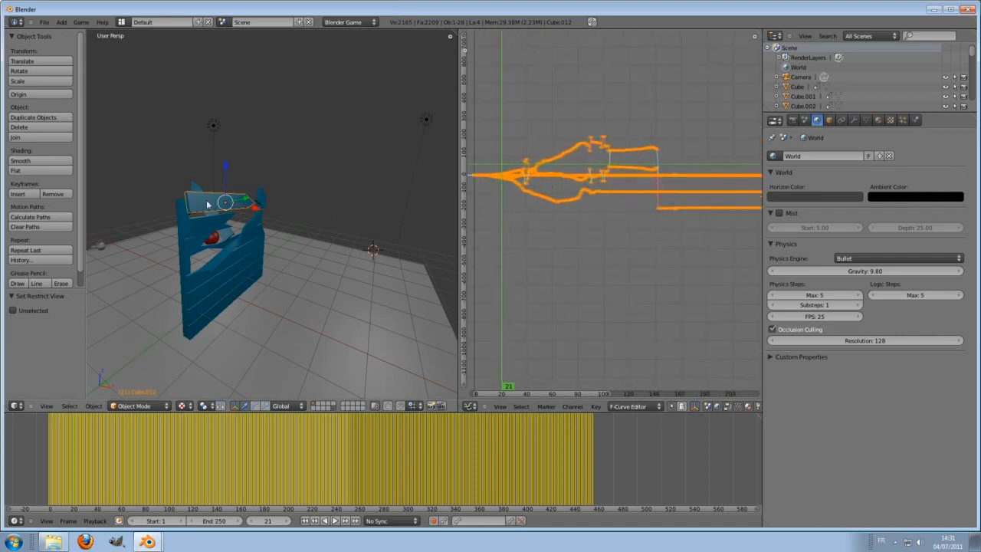
middle_drag(582, 207, 613, 205)
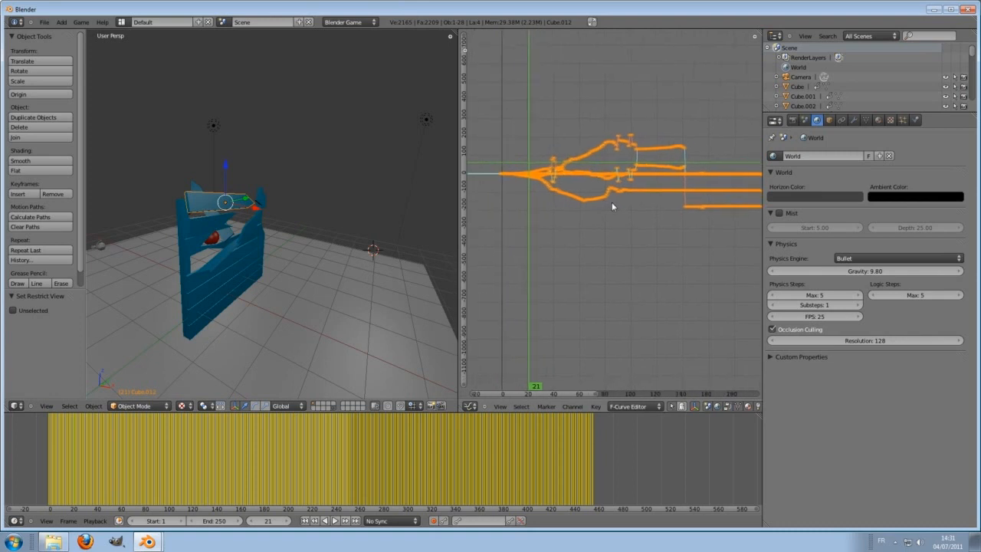
key(space)
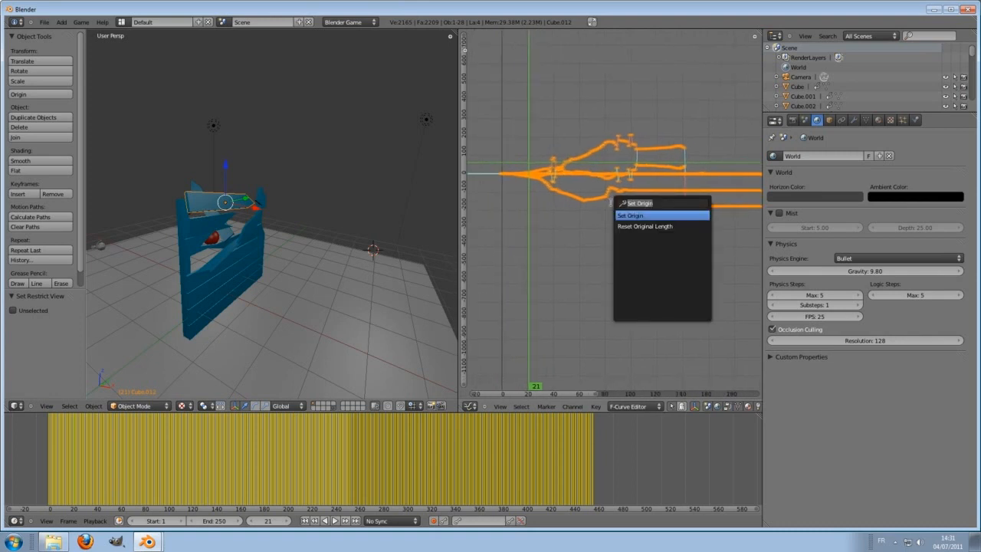
text(sim)
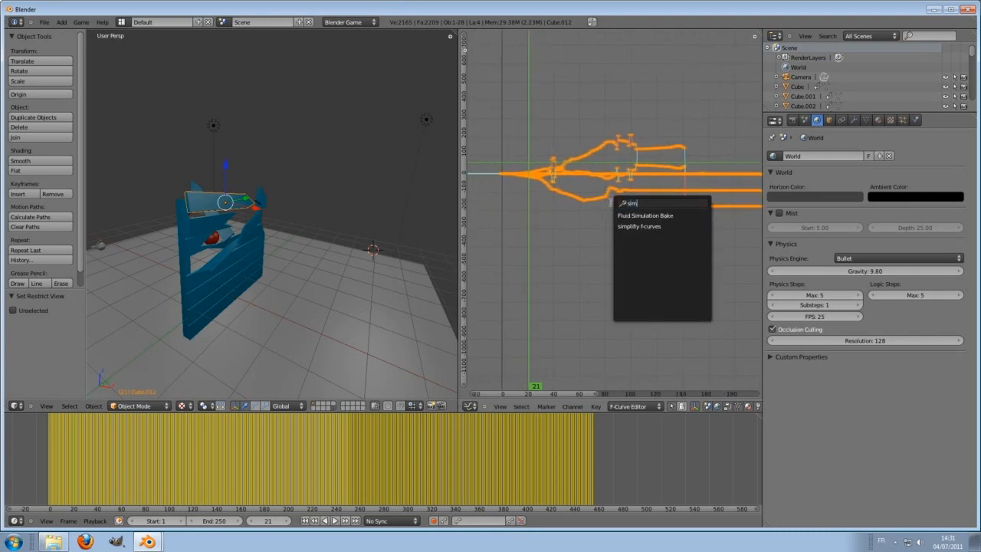
key(Escape)
key(space)
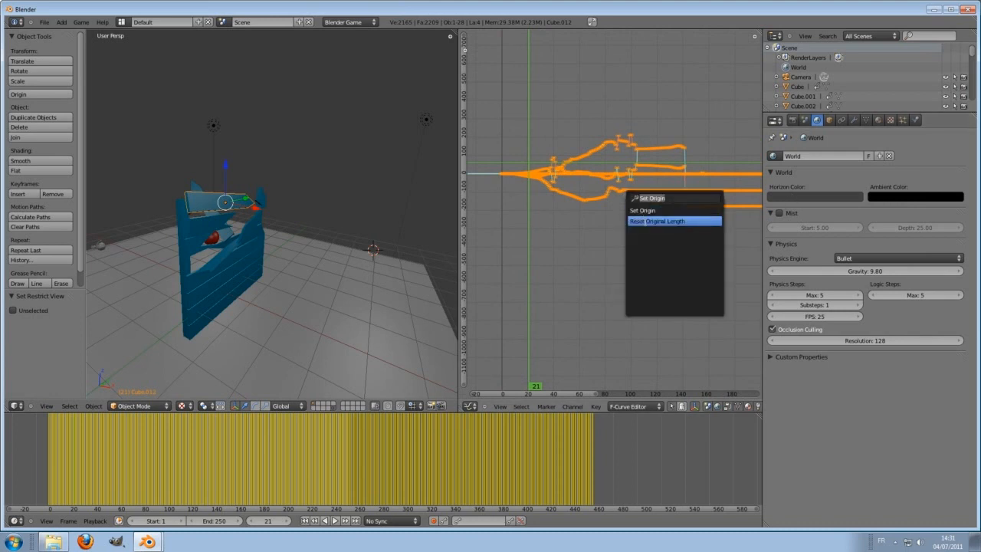
text(simpl)
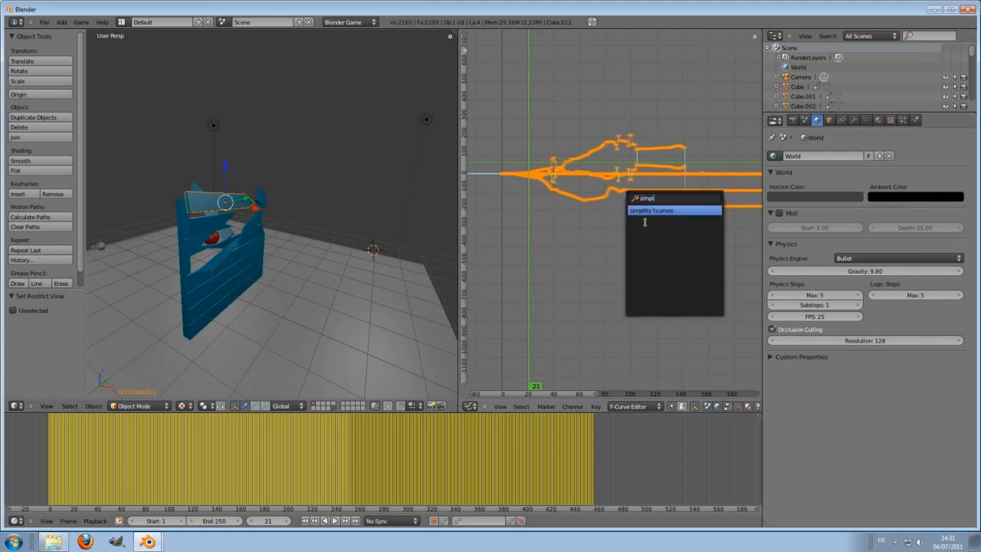
click(648, 210)
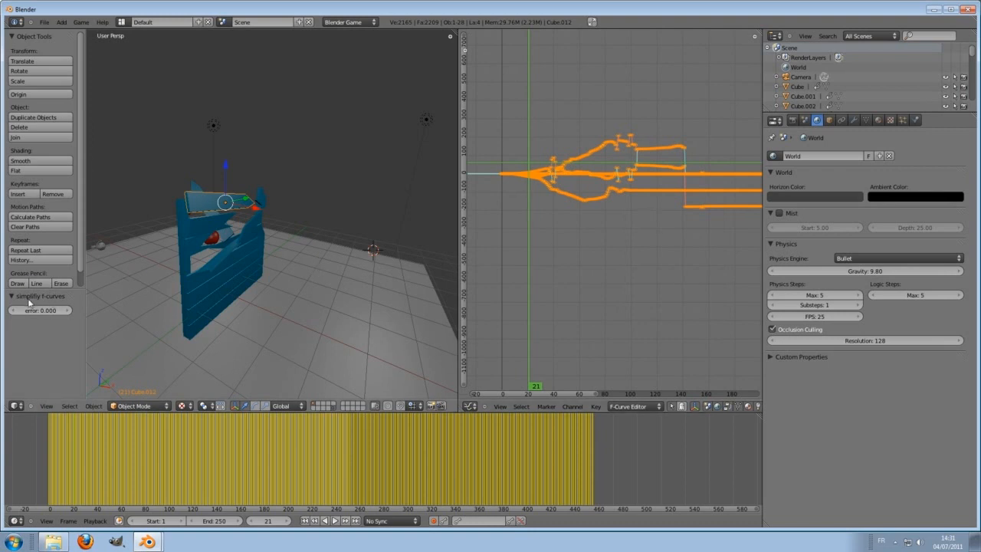
- Set the simplify f-curves error to 0.060 and scrub to frame 40 to check the plank's motion
scroll(600, 295, up, 3)
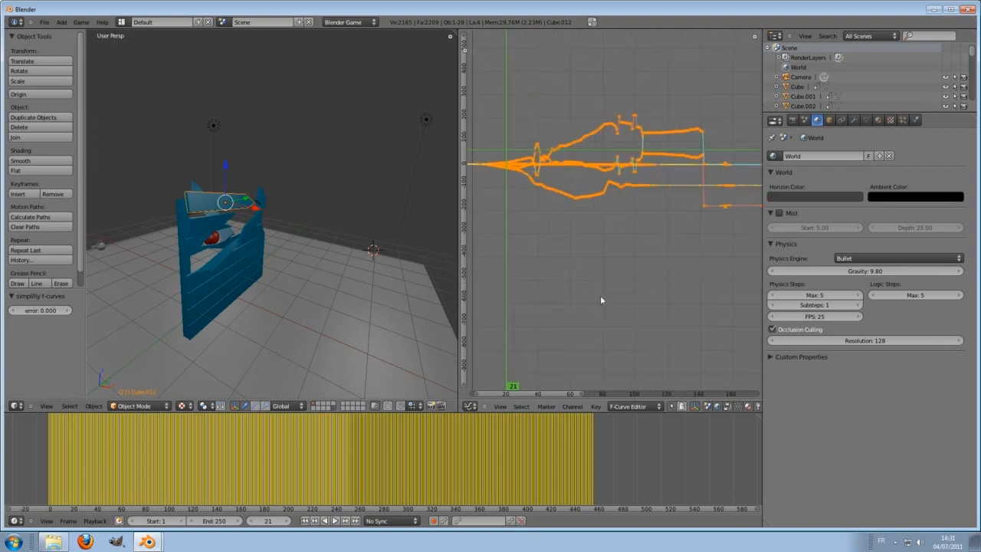
click(66, 312)
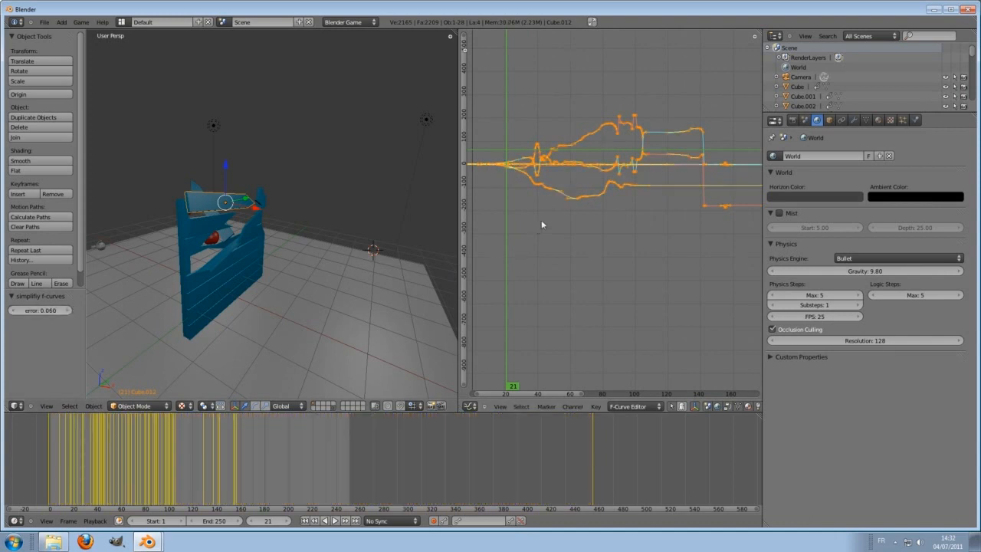
scroll(540, 221, up, 1)
drag(491, 122, 524, 123)
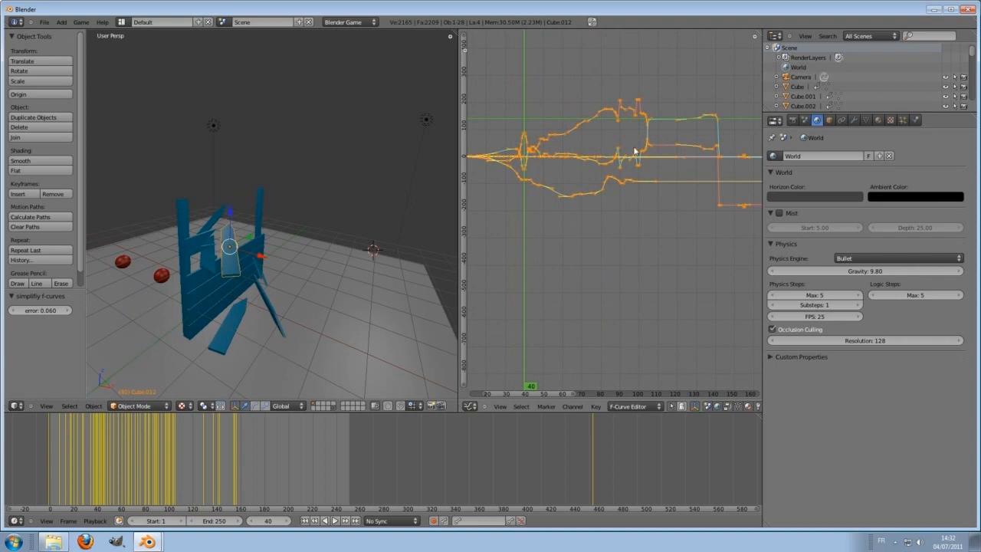
- Raise the simplify f-curves error to 0.210 and scrub to frame 27 to check the plank's motion
click(66, 311)
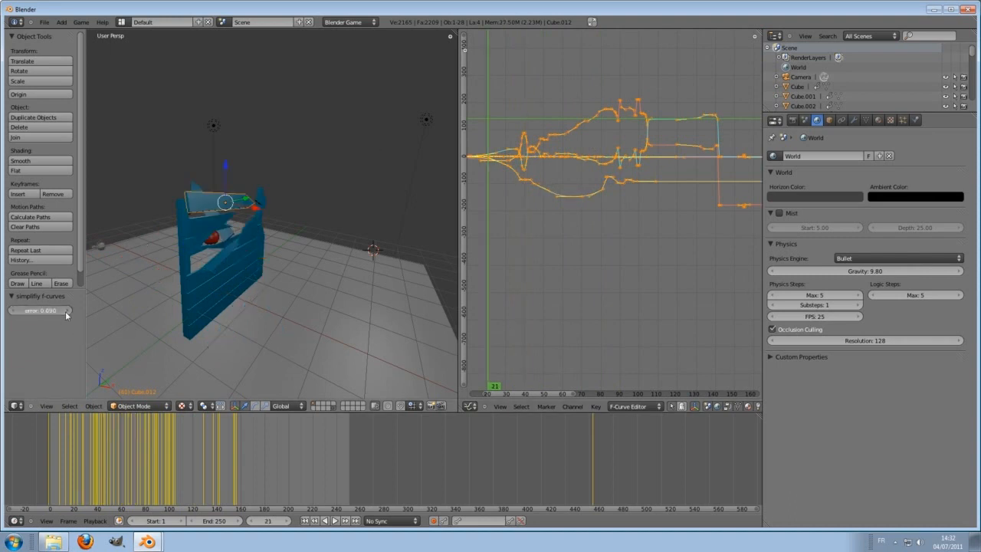
click(66, 311)
click(66, 311)
click(66, 311)
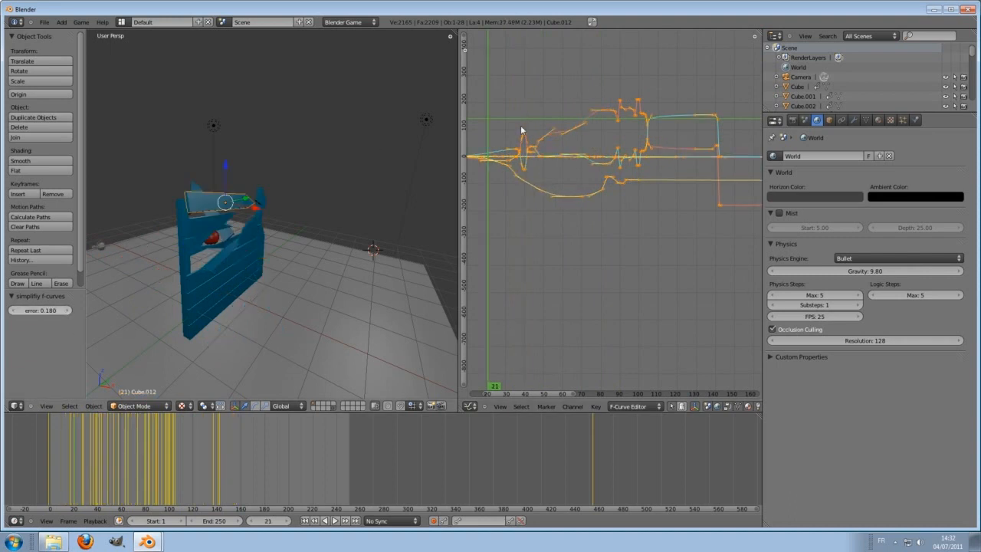
drag(498, 114, 529, 134)
mouse_move(487, 109)
mouse_down()
mouse_move(674, 119)
mouse_move(577, 102)
mouse_move(499, 113)
mouse_up()
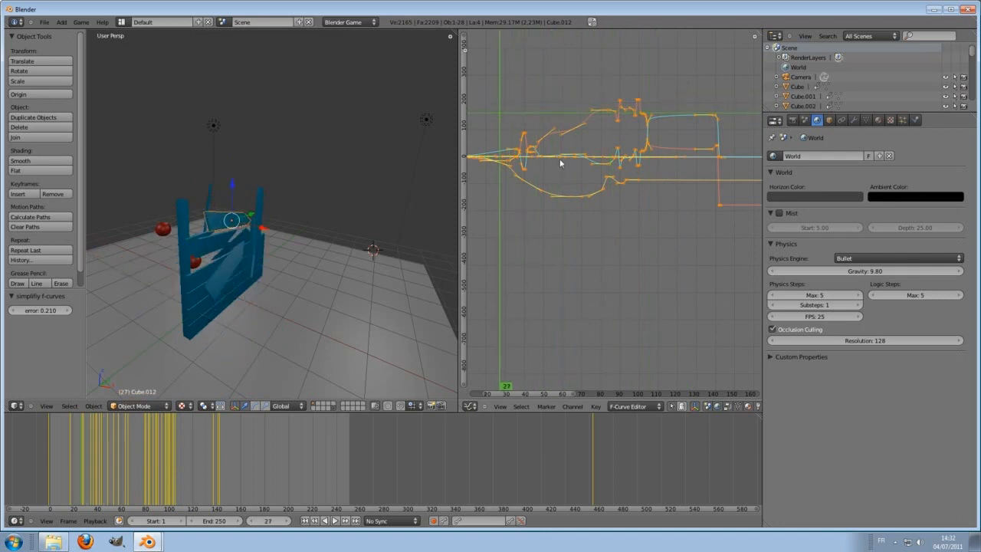
- Select all objects in the scene and deselect all their keyframes in the graph editor
scroll(560, 159, down, 2)
key(a)
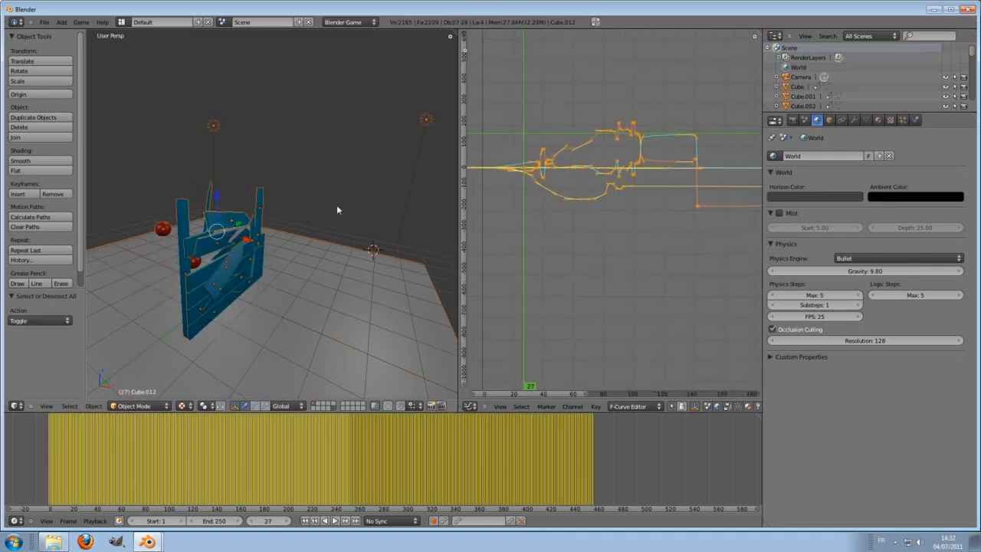
scroll(604, 233, down, 3)
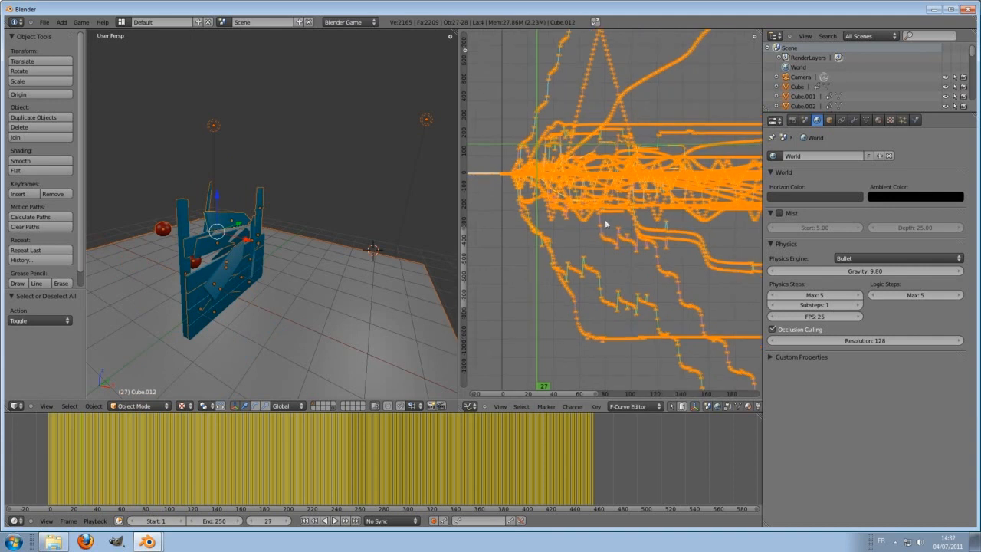
ctrl+middle_drag(637, 198, 557, 133)
key(a)
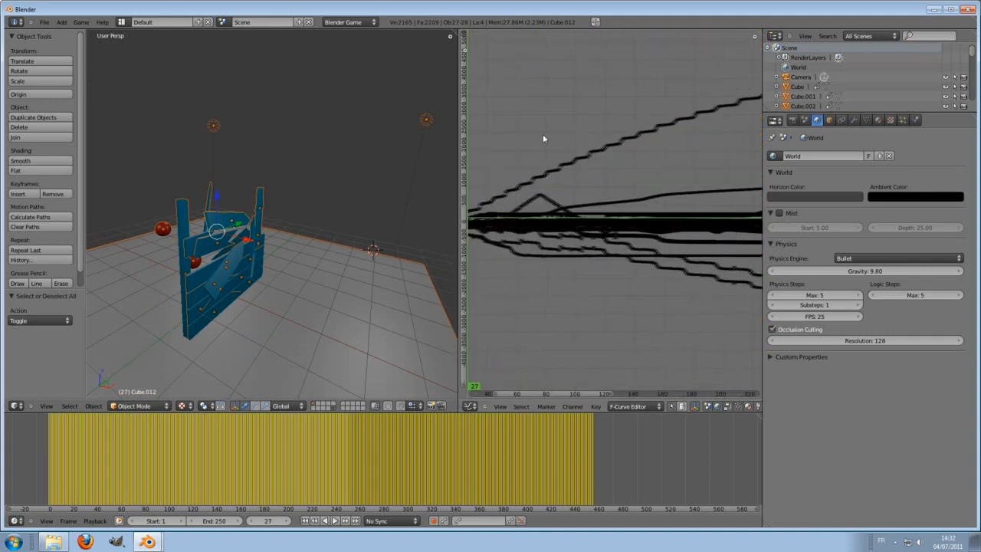
- Box-select all keyframes from about frame 76 through the end of the recorded animation
key(b)
drag(539, 121, 710, 287)
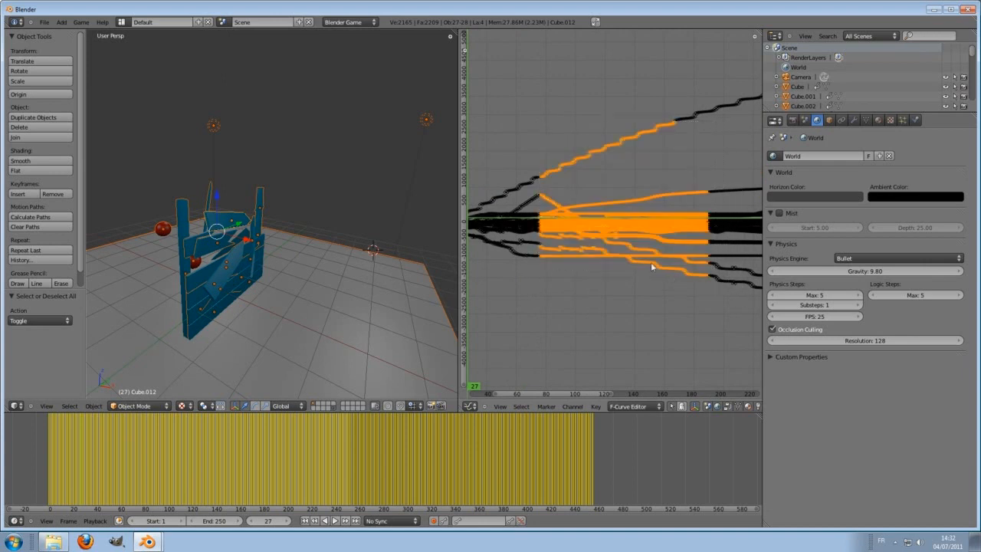
scroll(645, 231, down, 8)
ctrl+middle_drag(679, 212, 602, 204)
key(b)
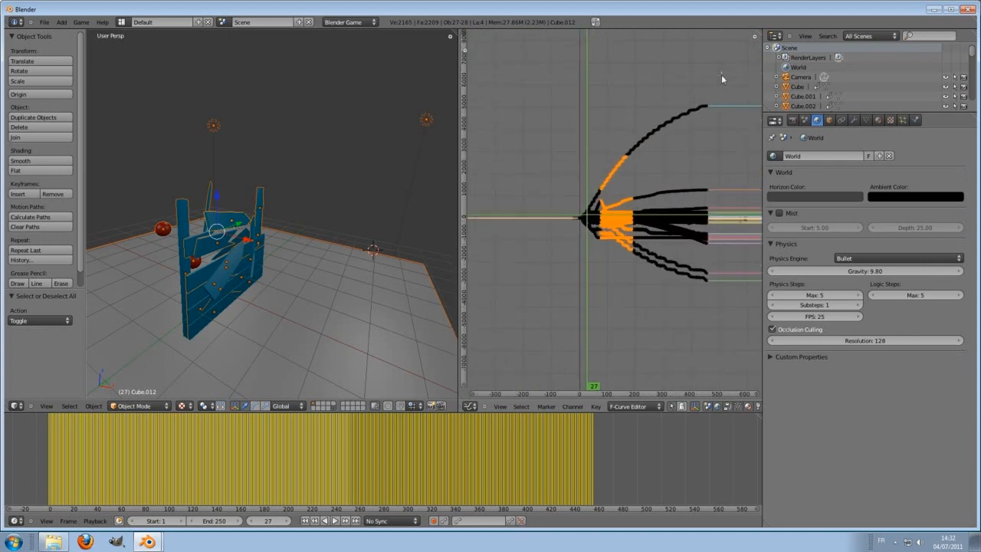
drag(721, 72, 628, 308)
scroll(643, 276, up, 2)
scroll(643, 277, up, 15)
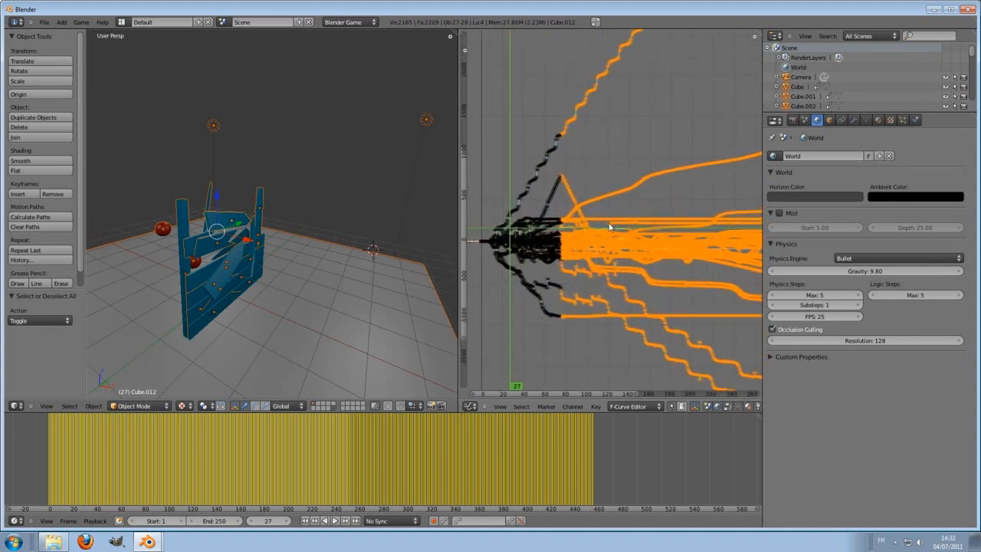
- Move the selected keyframes about 92 frames later along X, then scrub to frame 75 and briefly play the animation
key(g)
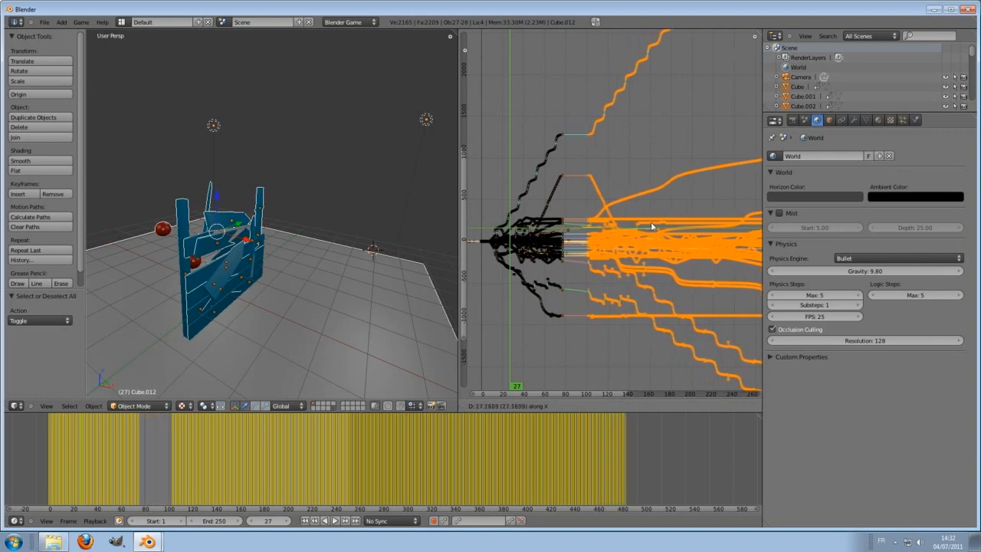
click(705, 228)
drag(517, 112, 564, 135)
key(alt+a)
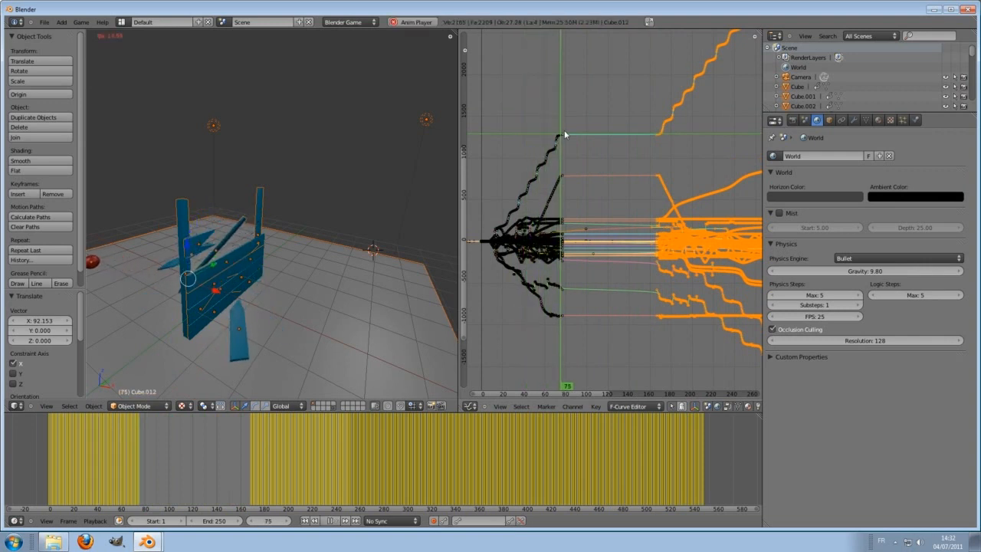
key(Escape)
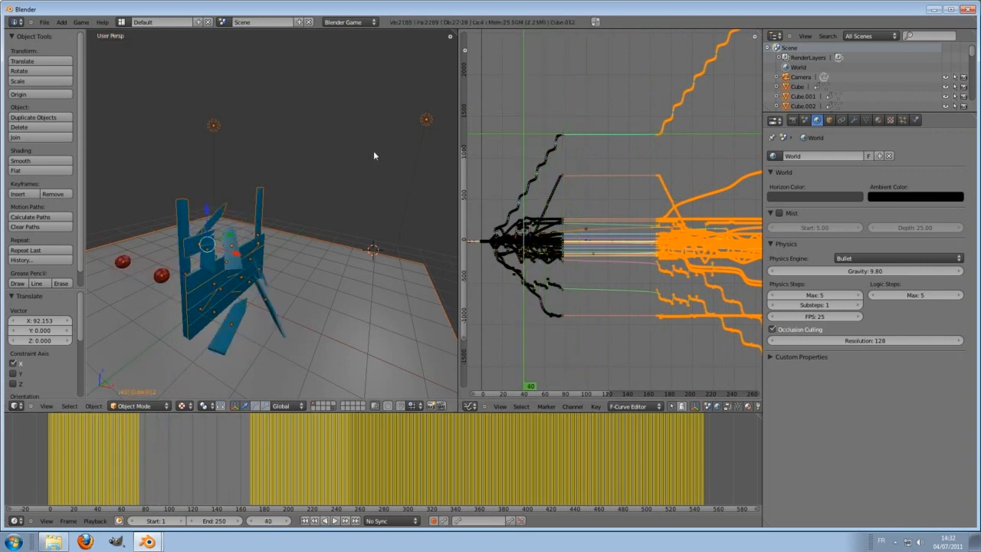
- Show only the objects on layer 1 and their F-curves
key(1)
scroll(618, 197, down, 1)
scroll(619, 197, down, 1)
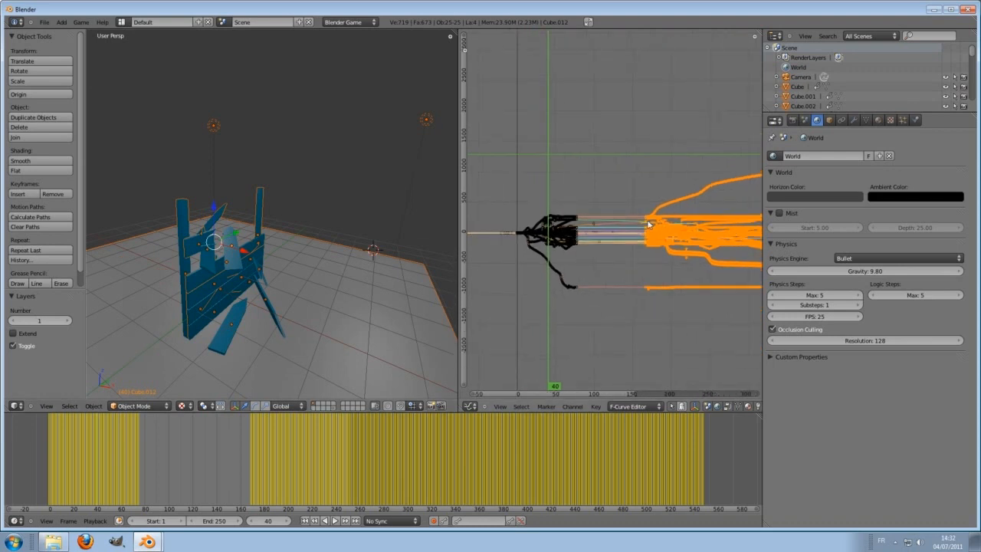
- Undo the layer isolation and the large keyframe shift, then deselect all keyframes in the graph editor
key(ctrl+z)
key(ctrl+z)
key(ctrl+z)
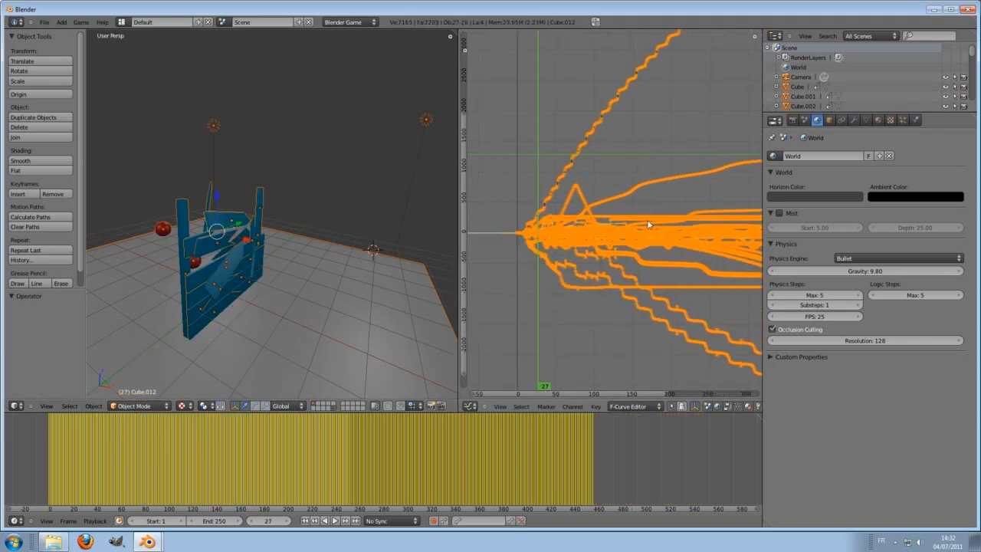
key(a)
- Scrub to frame 6 and box-select all keyframes from about frame 8 through the end of the recording
scroll(548, 74, down, 2)
drag(523, 168, 535, 165)
scroll(549, 115, down, 1)
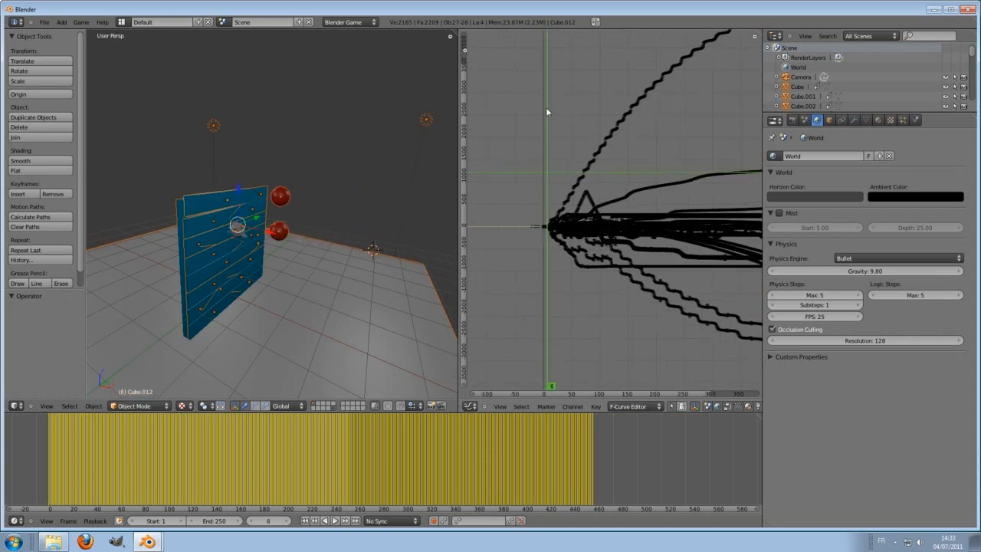
scroll(546, 106, down, 1)
ctrl+middle_drag(546, 107, 557, 152)
key(b)
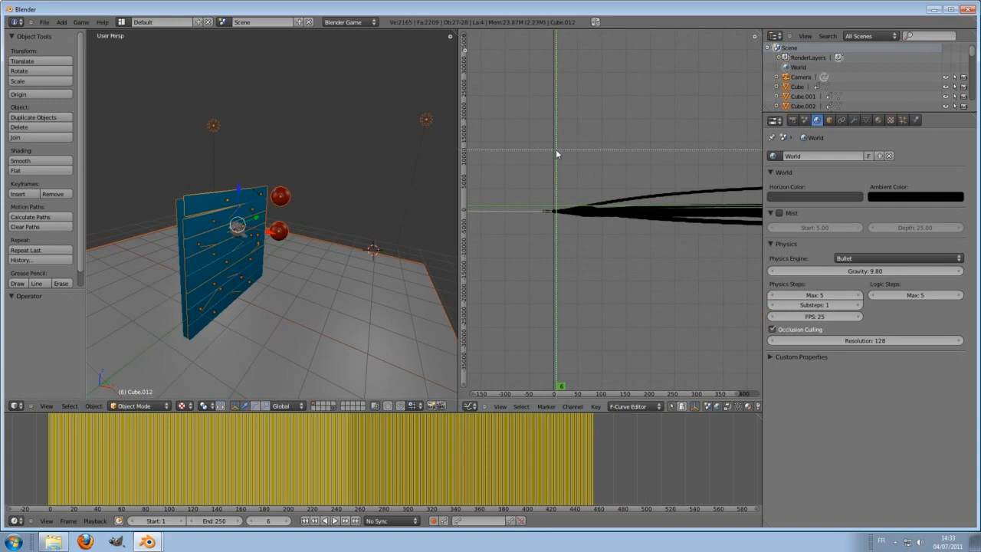
drag(558, 141, 756, 264)
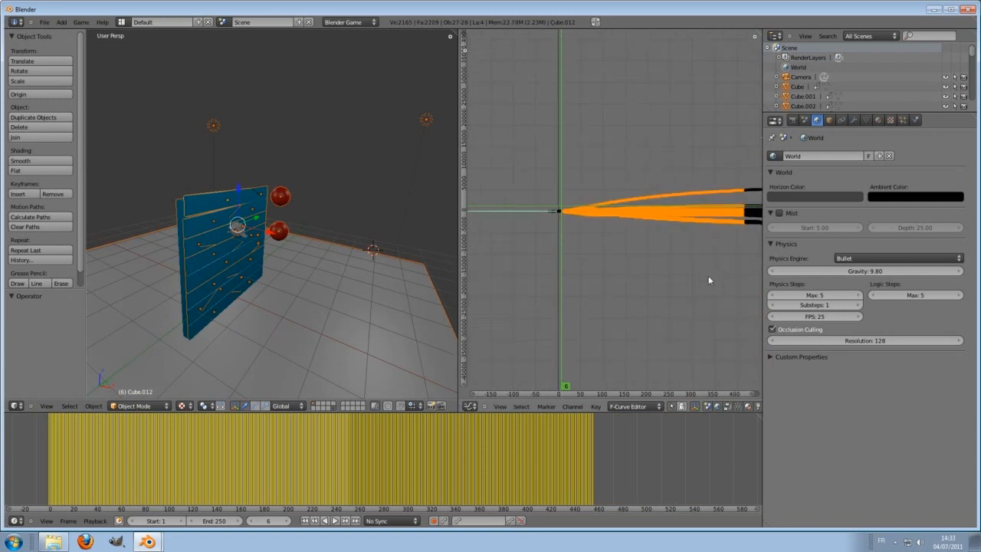
ctrl+middle_drag(708, 275, 665, 190)
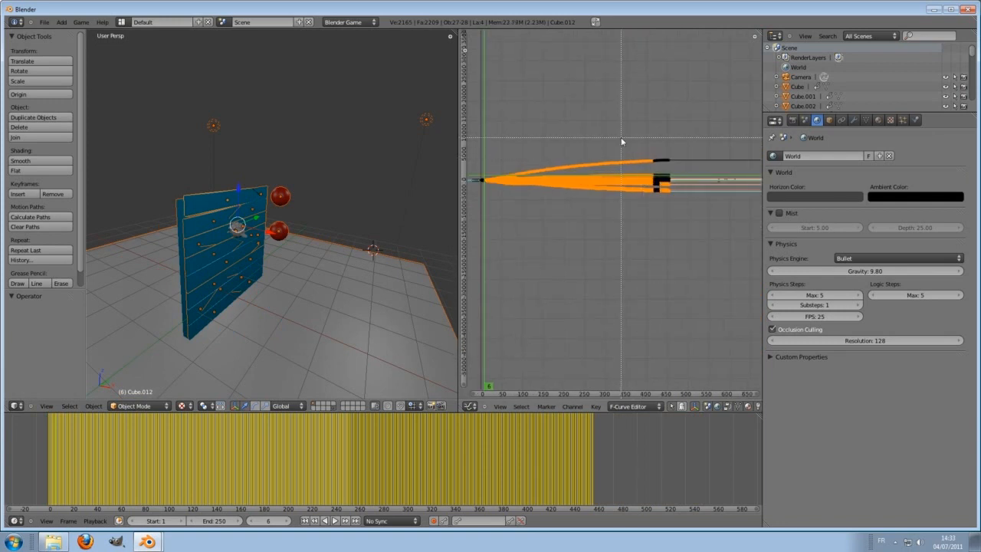
drag(627, 142, 702, 207)
- Scrub to frame 9, then move the selected keyframes about 6 frames later along X
scroll(559, 267, up, 5)
middle_drag(547, 188, 730, 282)
scroll(584, 295, up, 4)
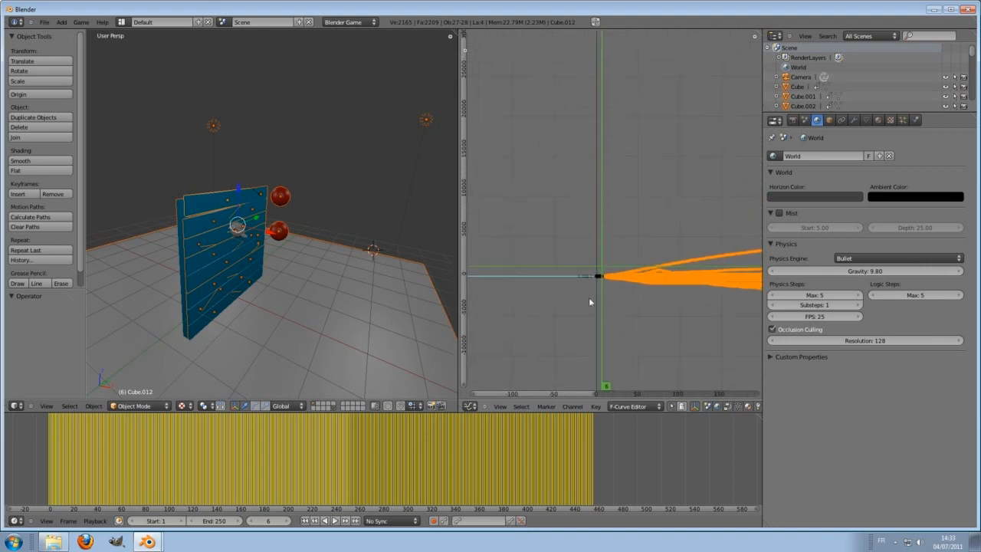
scroll(612, 314, up, 3)
middle_drag(656, 336, 591, 234)
scroll(591, 234, up, 2)
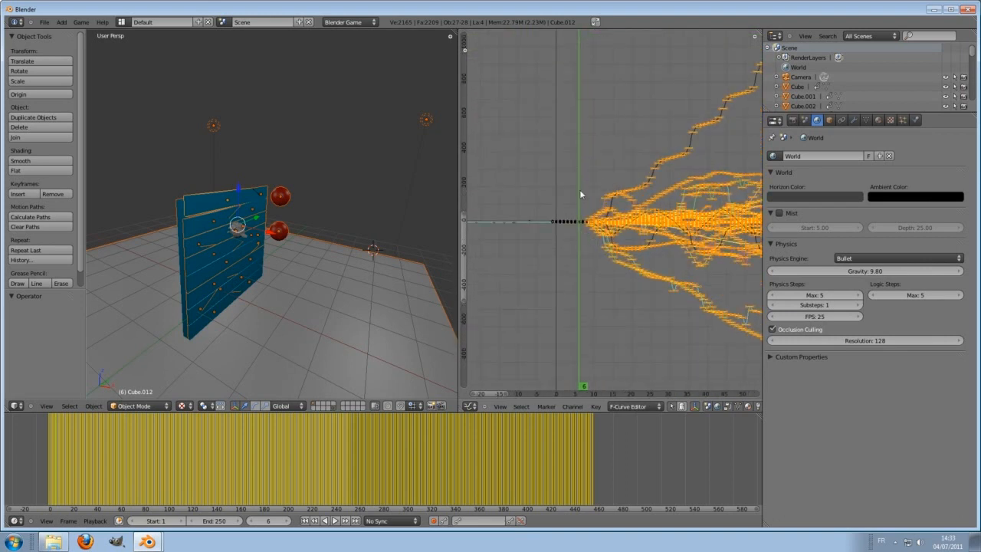
drag(577, 193, 590, 195)
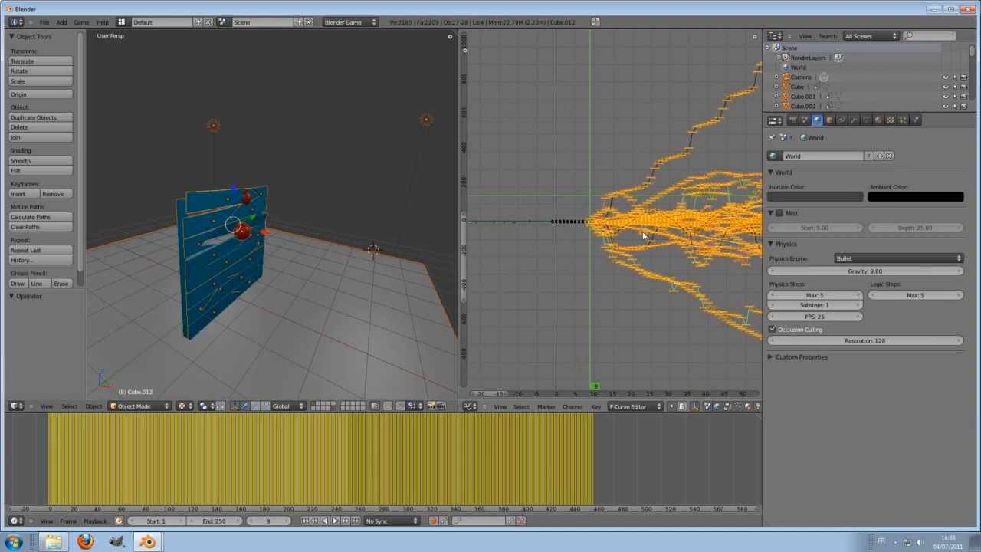
key(g)
key(x)
click(665, 232)
- Scrub to frame 4, merge the graph editor area into the 3D view, and deselect all objects
click(565, 195)
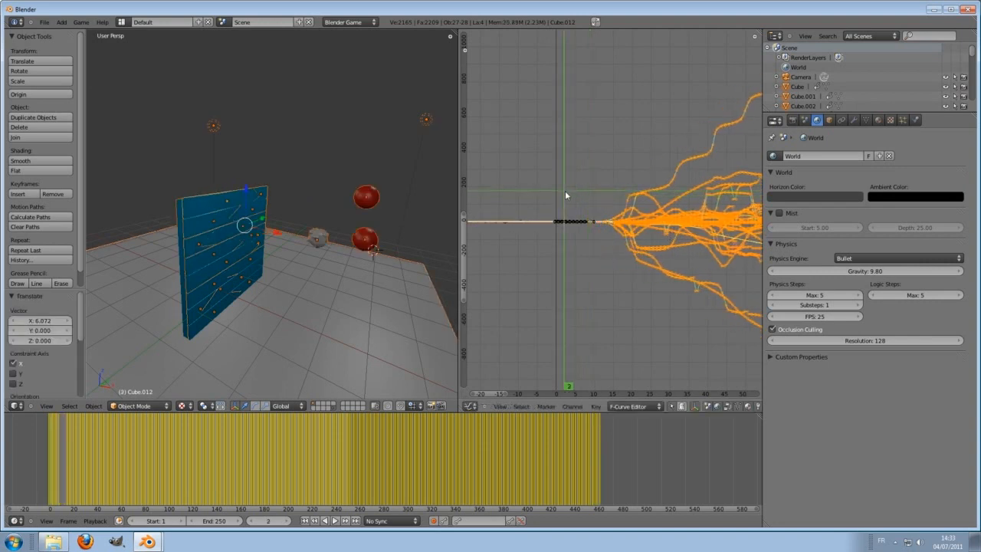
mouse_move(565, 194)
mouse_down()
mouse_move(679, 203)
mouse_move(570, 206)
mouse_up()
drag(457, 30, 510, 42)
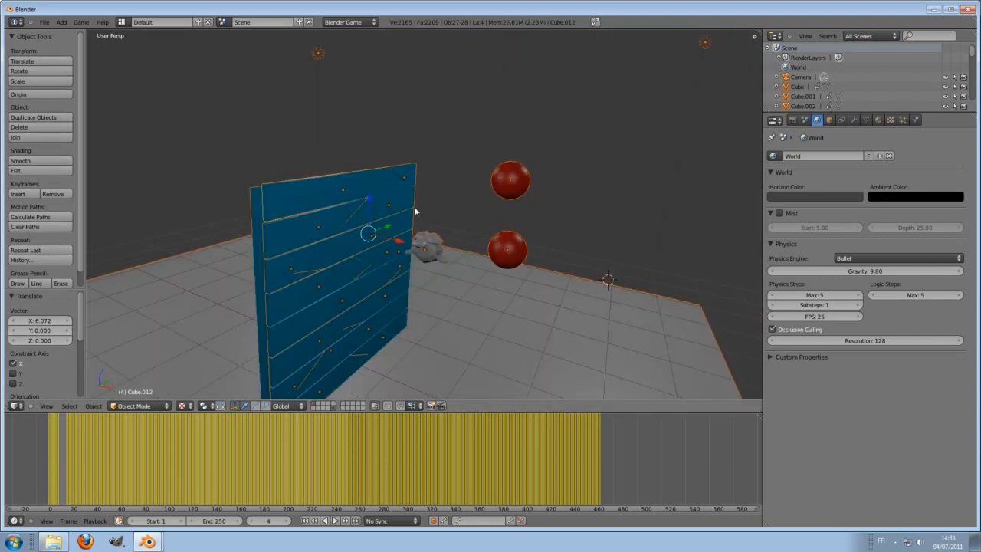
scroll(491, 268, down, 4)
middle_drag(533, 301, 563, 226)
scroll(553, 255, up, 4)
key(a)
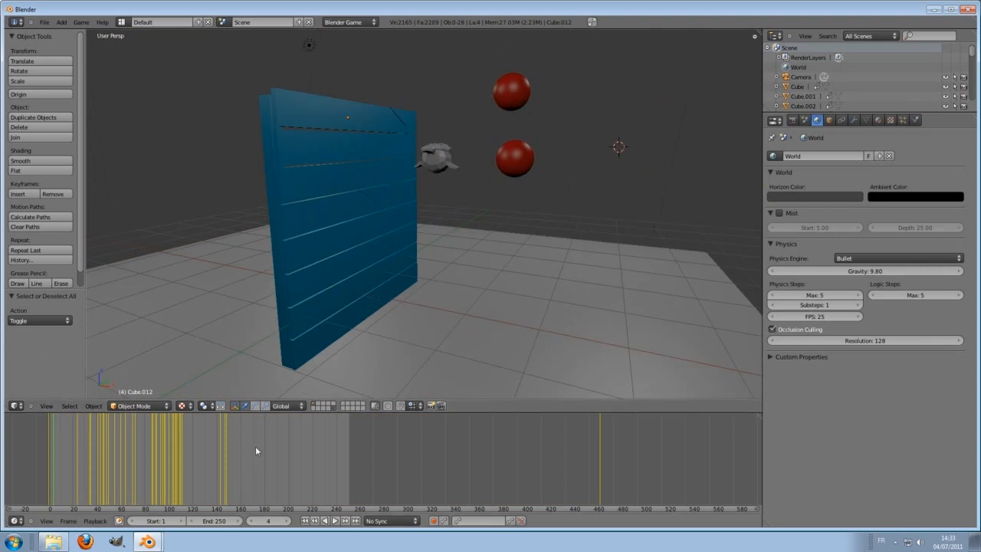
- Play the retimed animation twice to check the spheres' impact on the planks, then return to frame 3
key(alt+a)
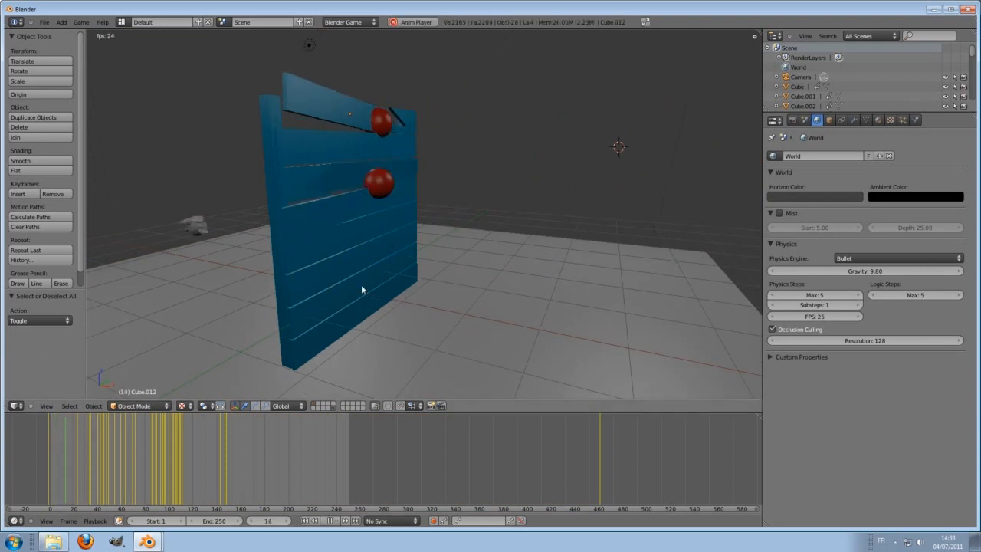
key(Escape)
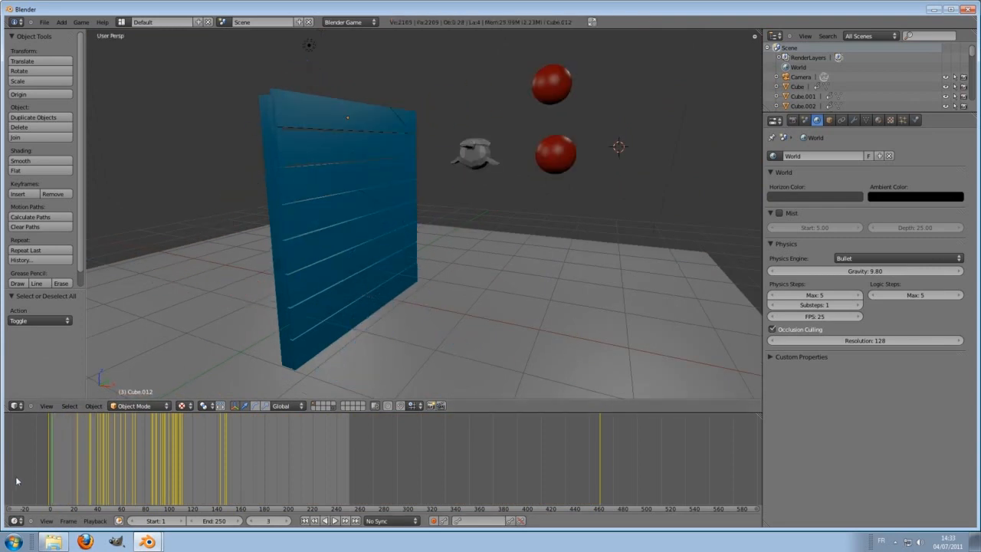
key(alt+a)
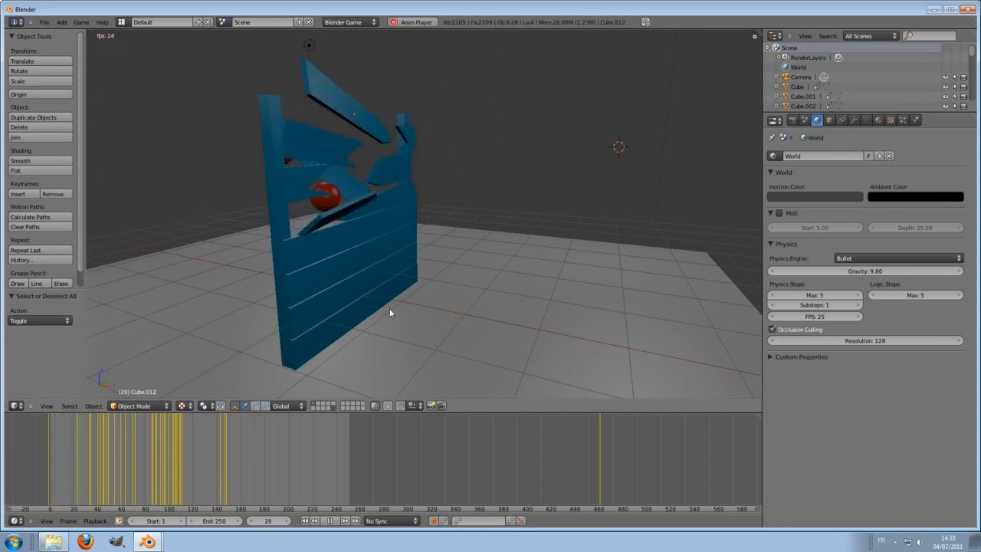
key(Escape)
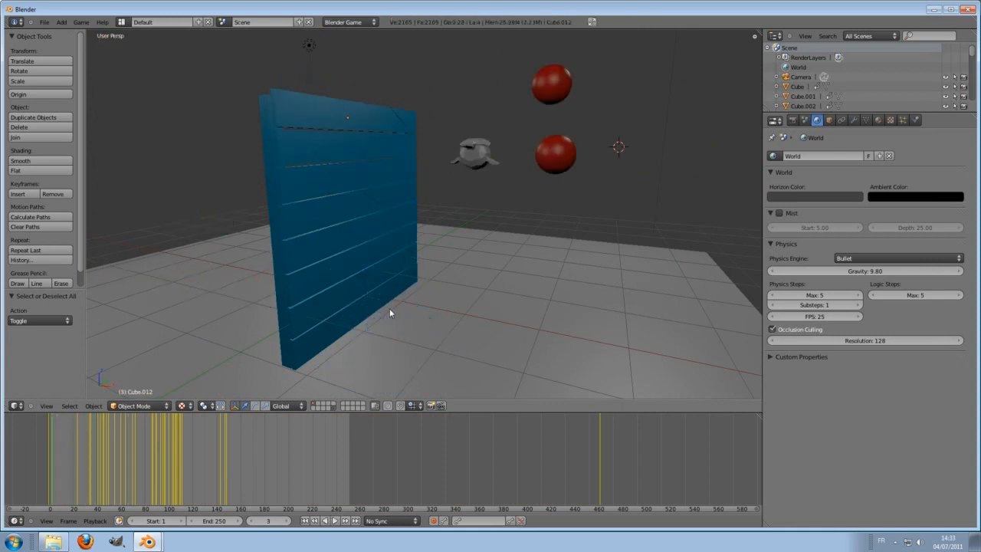
scroll(439, 241, down, 5)
middle_drag(554, 212, 534, 219)
scroll(534, 222, up, 4)
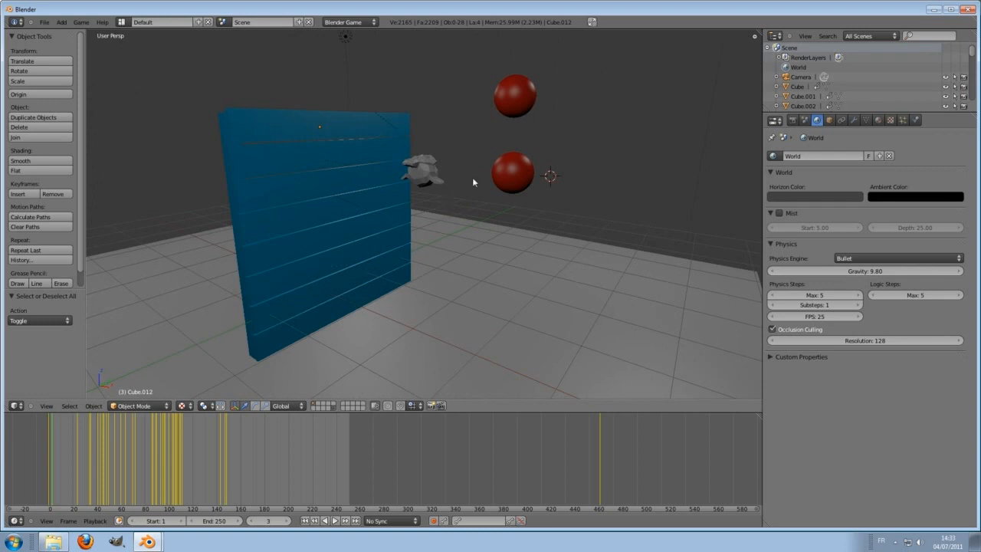
- Open the recent file "pour tuto.blend" and leave the camera view to see the tower and ship
click(44, 22)
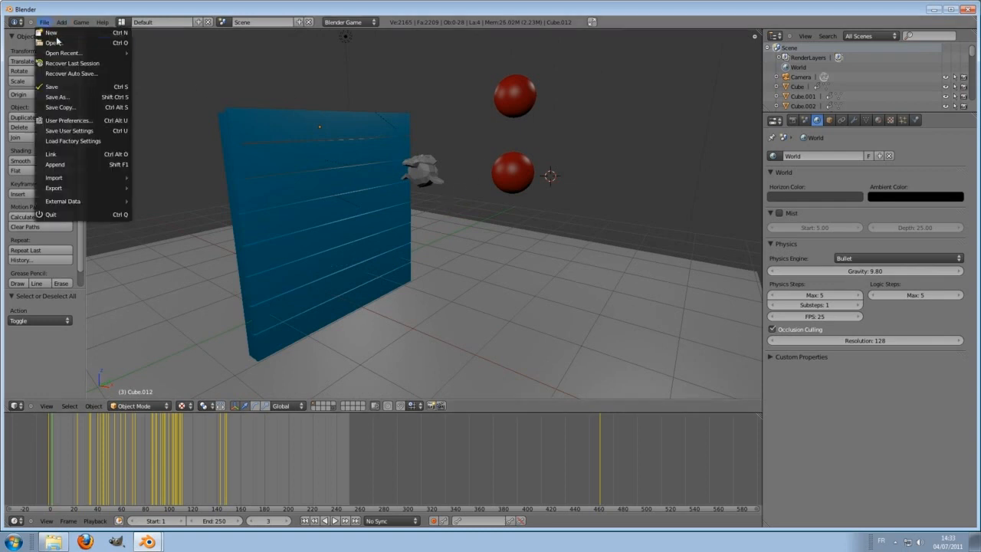
mouse_move(93, 56)
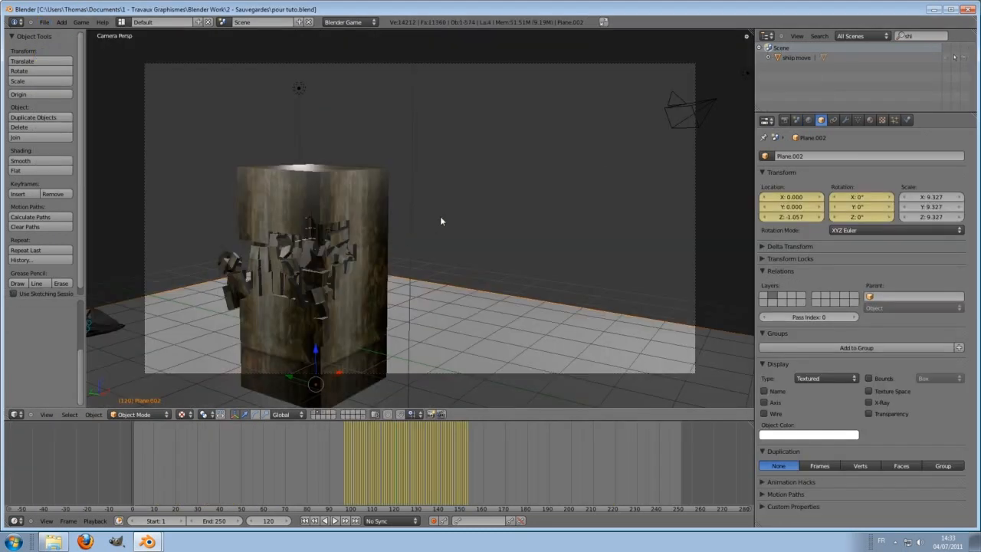
middle_drag(440, 220, 444, 309)
scroll(397, 299, up, 3)
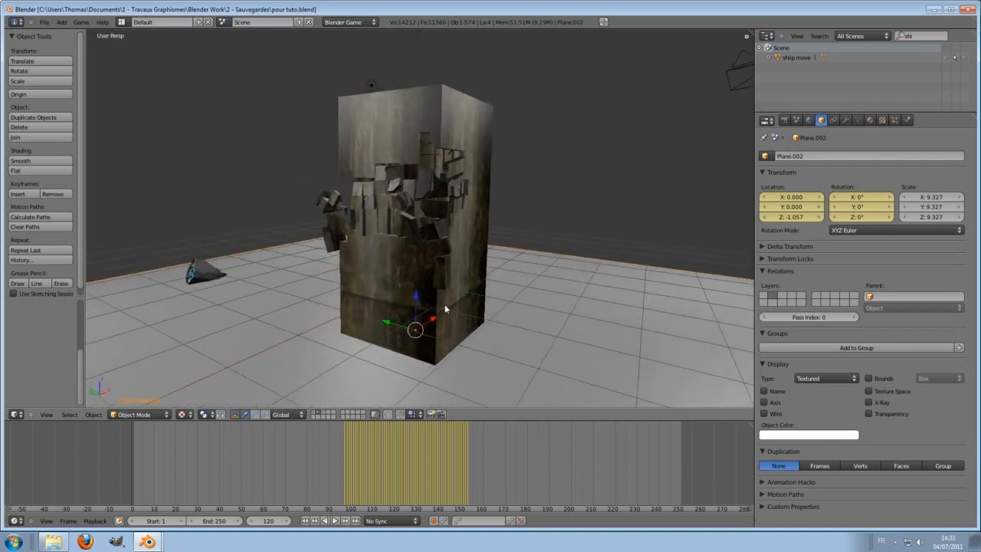
- Reveal the hidden red sphere around the ship and scrub to frame 104
right_click(202, 273)
key(h)
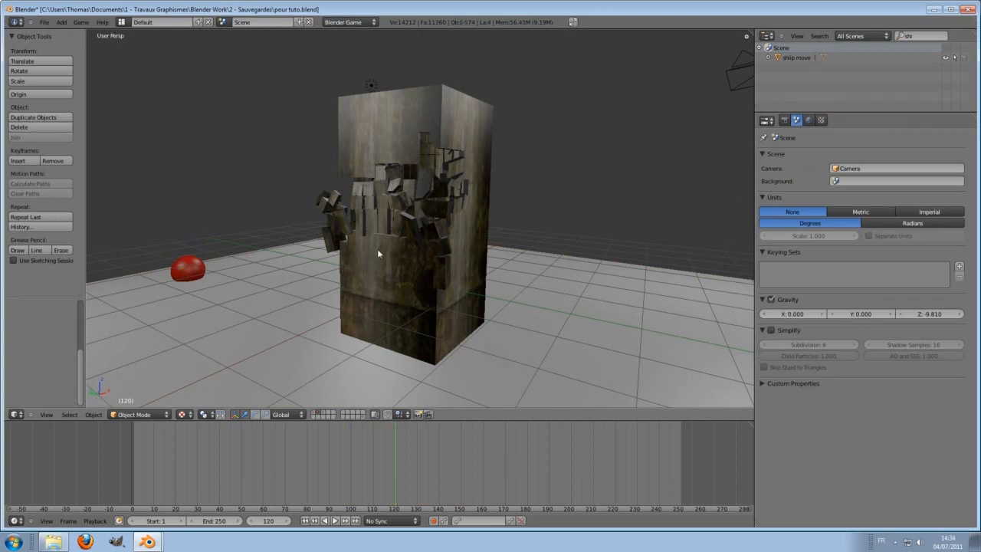
scroll(377, 253, down, 2)
drag(386, 446, 360, 442)
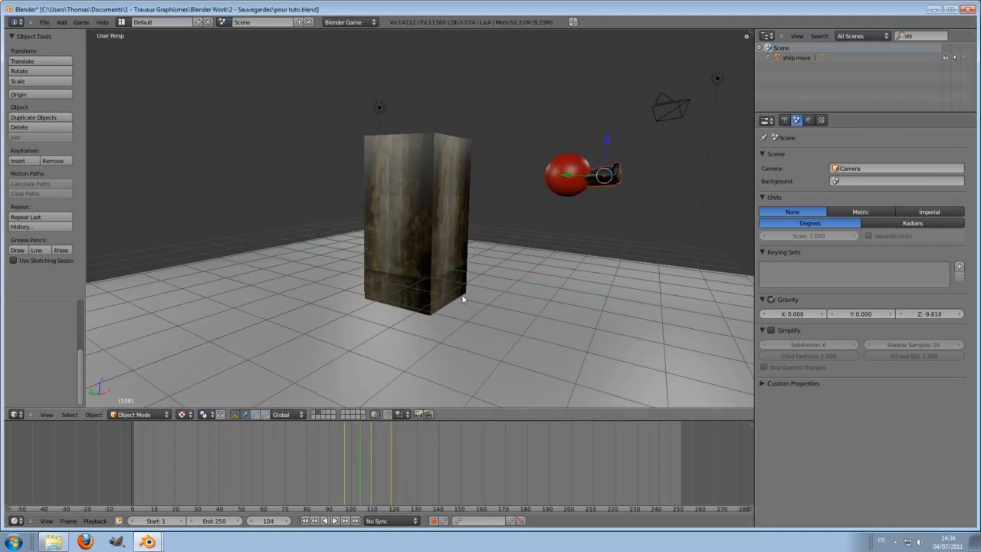
- Select the red "ship move" sphere and hide it
right_click(544, 188)
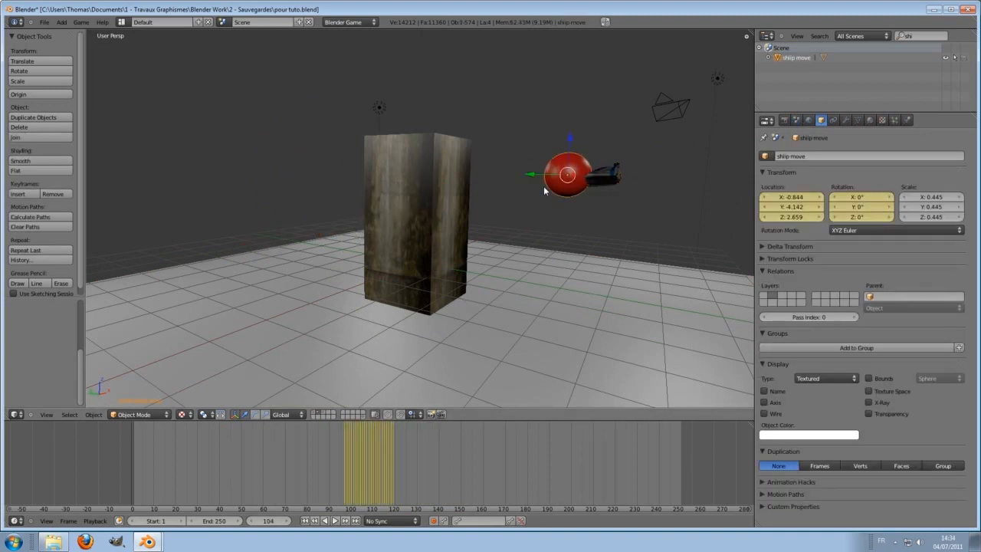
key(h)
scroll(530, 210, up, 2)
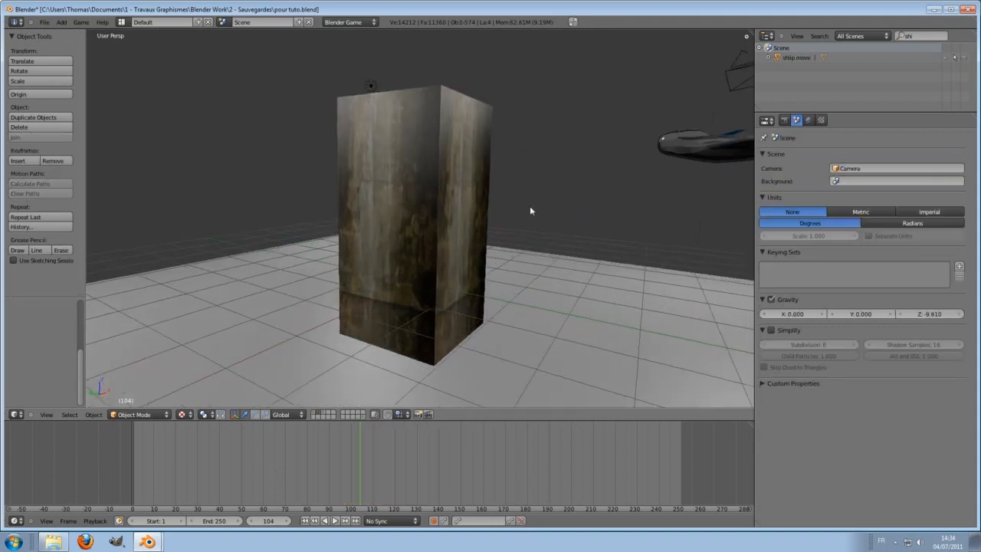
- Scrub from frame 104 to frame 140 to examine the ship's crash through the tower and the debris
mouse_move(529, 209)
middle_down()
mouse_move(537, 230)
mouse_move(512, 228)
mouse_move(527, 227)
middle_up()
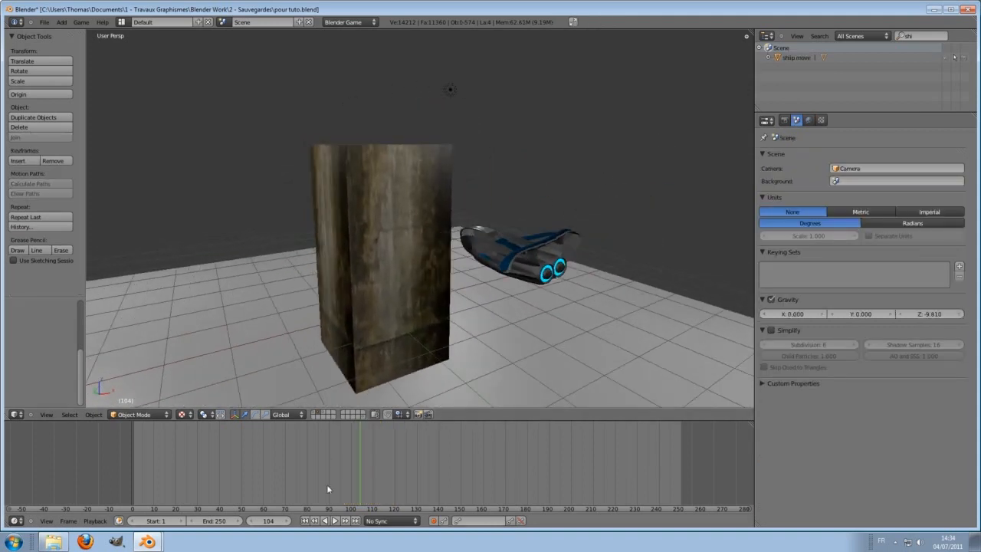
click(356, 473)
drag(355, 473, 438, 479)
shift+middle_drag(344, 228, 354, 161)
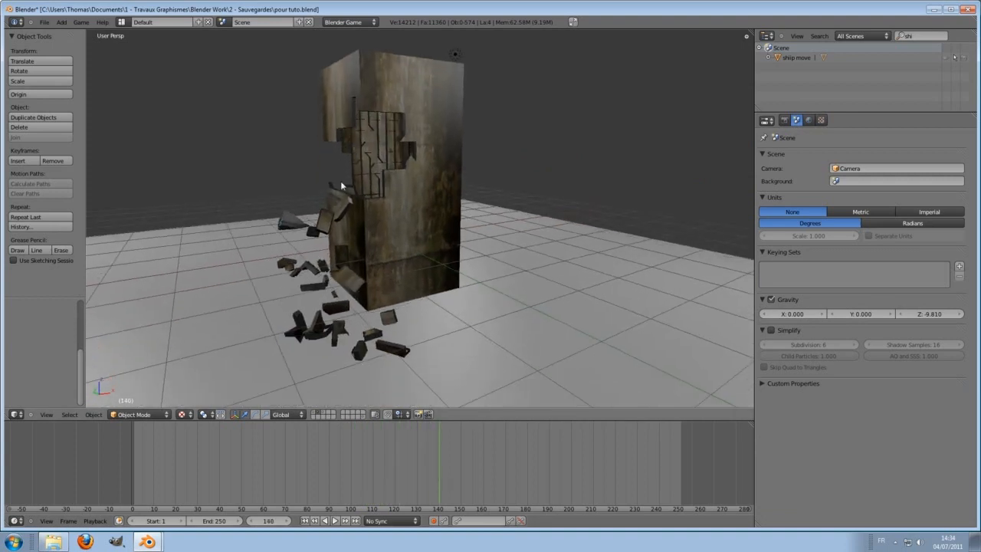
middle_drag(302, 273, 429, 257)
- Show only the layer with the large red sphere above the tower and run the game engine simulation
click(314, 414)
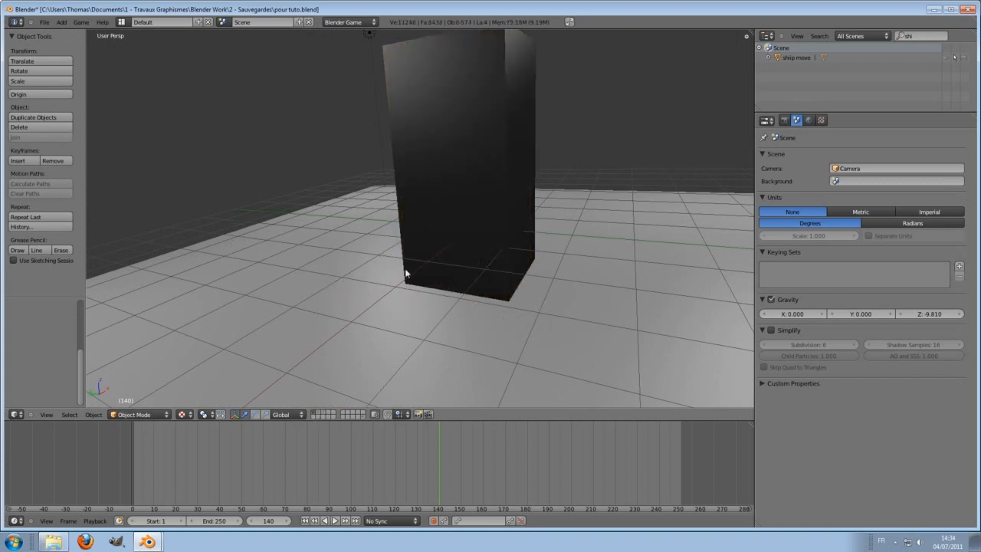
middle_drag(512, 241, 516, 268)
scroll(506, 242, down, 5)
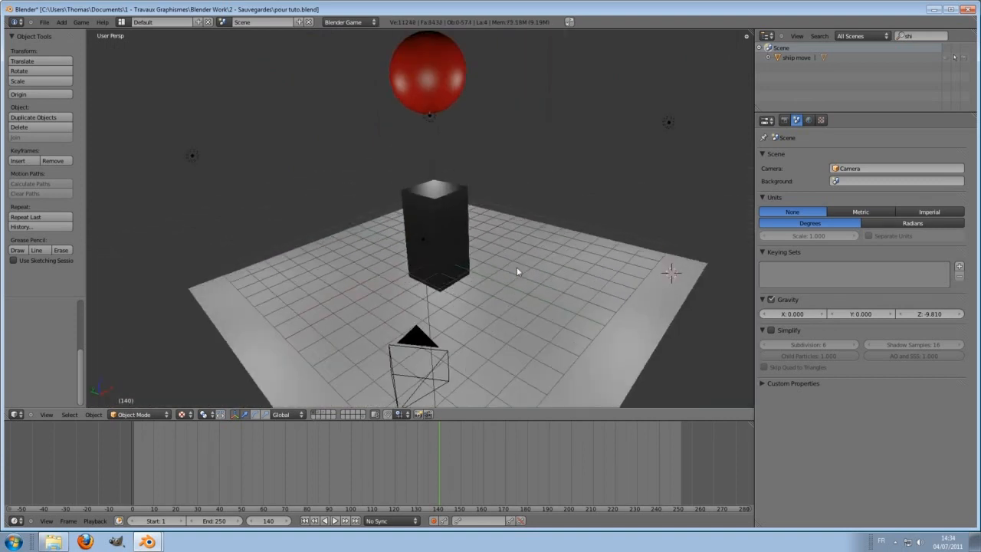
key(p)
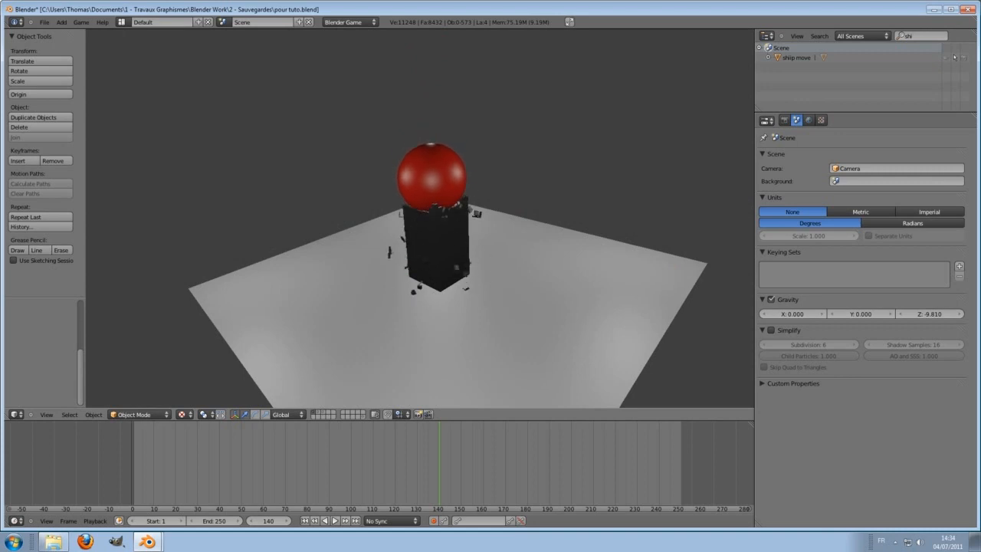
key(Escape)
- Switch to the layer with three small red spheres and run its game engine simulation
click(323, 414)
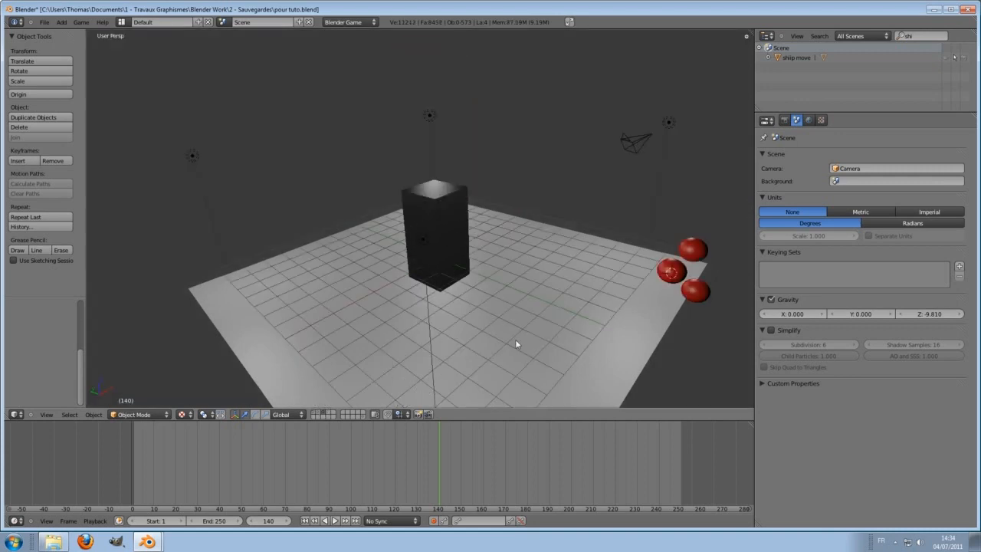
key(p)
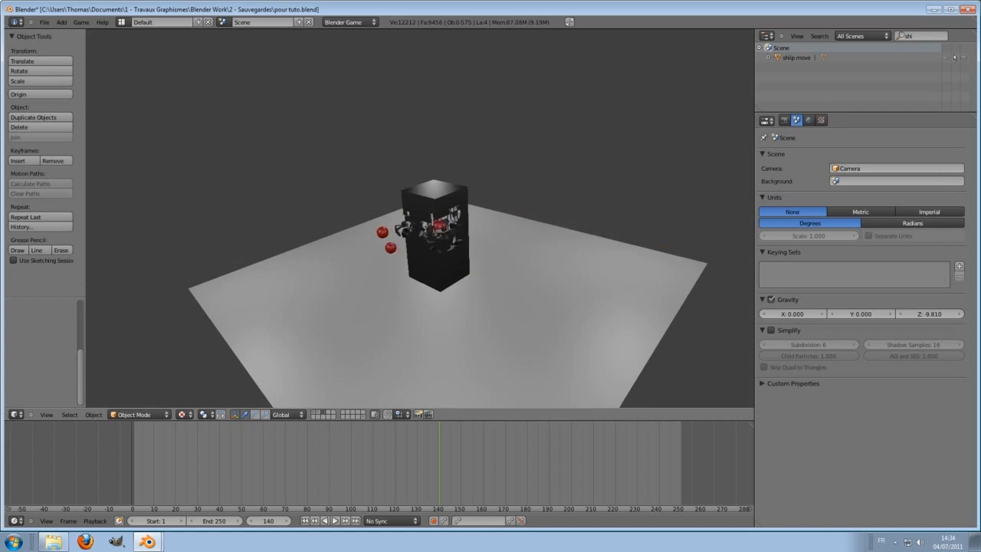
key(Escape)
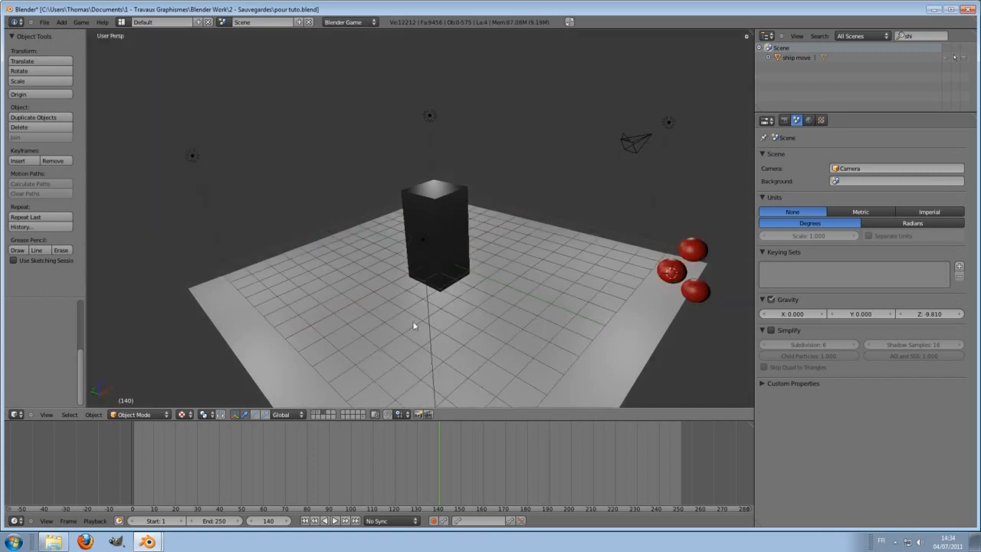
middle_drag(591, 298, 333, 271)
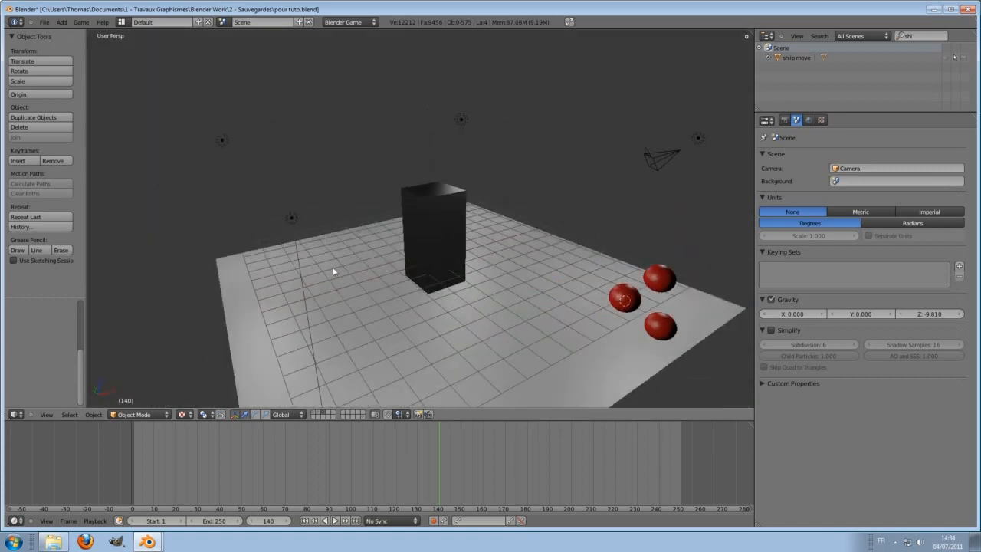
scroll(487, 320, up, 2)
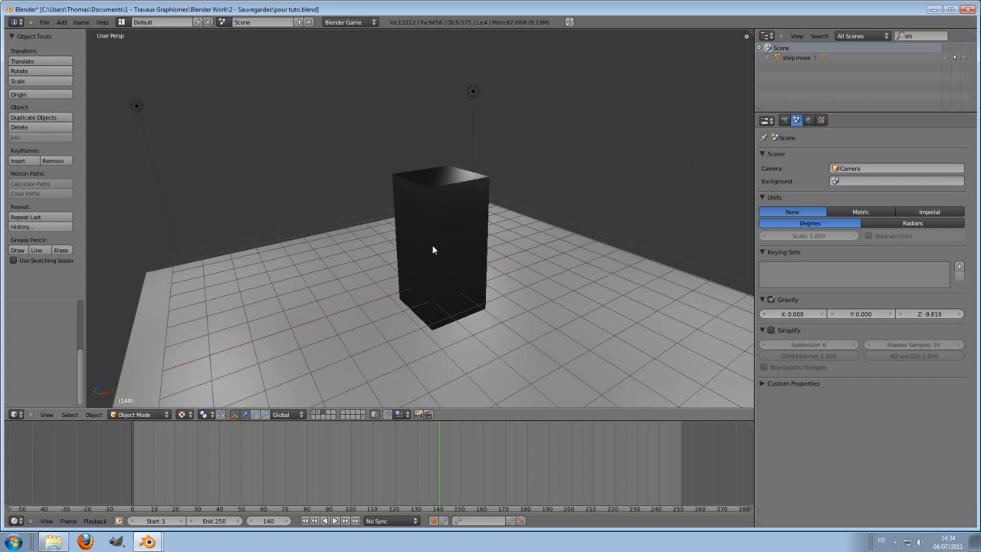
scroll(432, 249, up, 2)
middle_drag(432, 249, 442, 167)
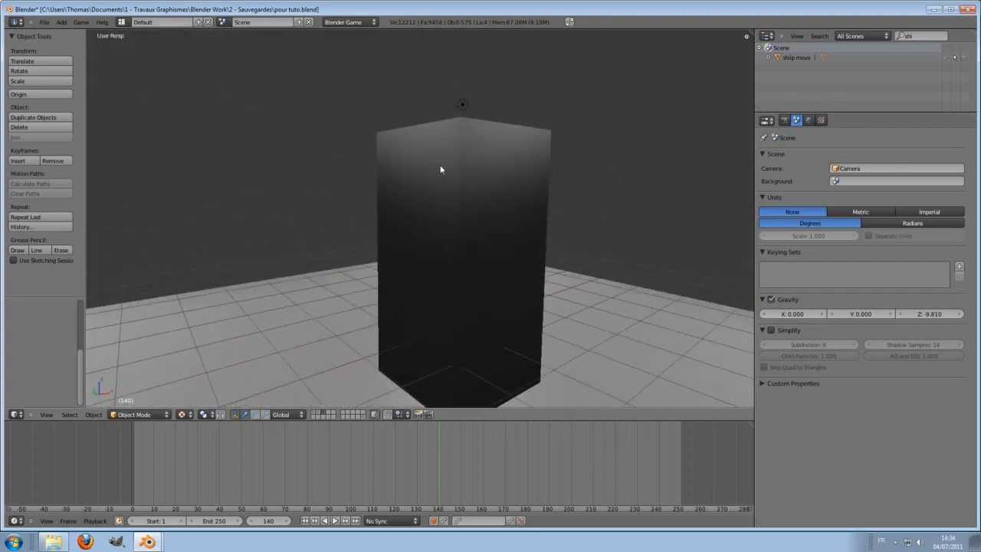
scroll(492, 268, down, 3)
middle_drag(549, 270, 501, 265)
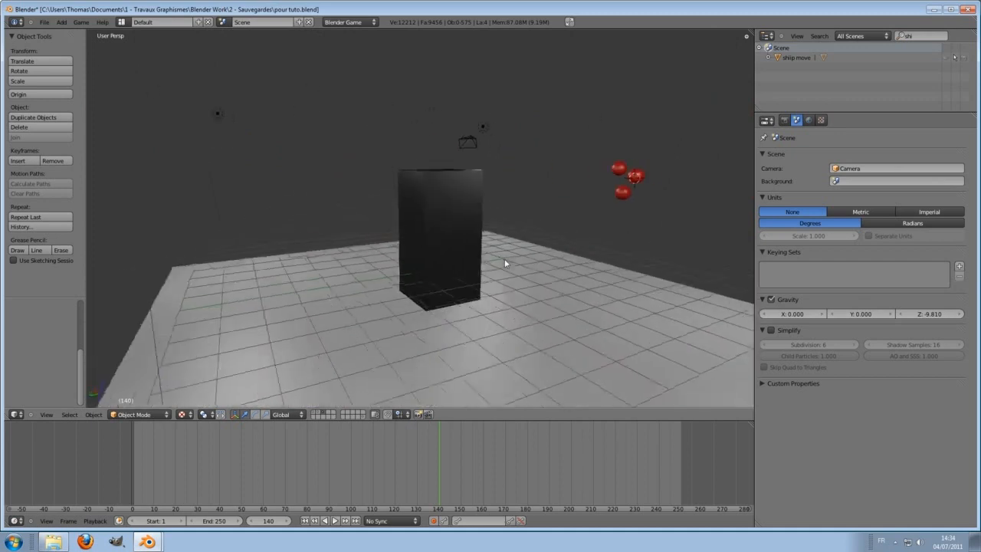
- Rerun the game engine simulation of the three small red spheres striking the tower from a closer viewing angle, and exit it
scroll(602, 262, up, 2)
middle_drag(602, 262, 557, 243)
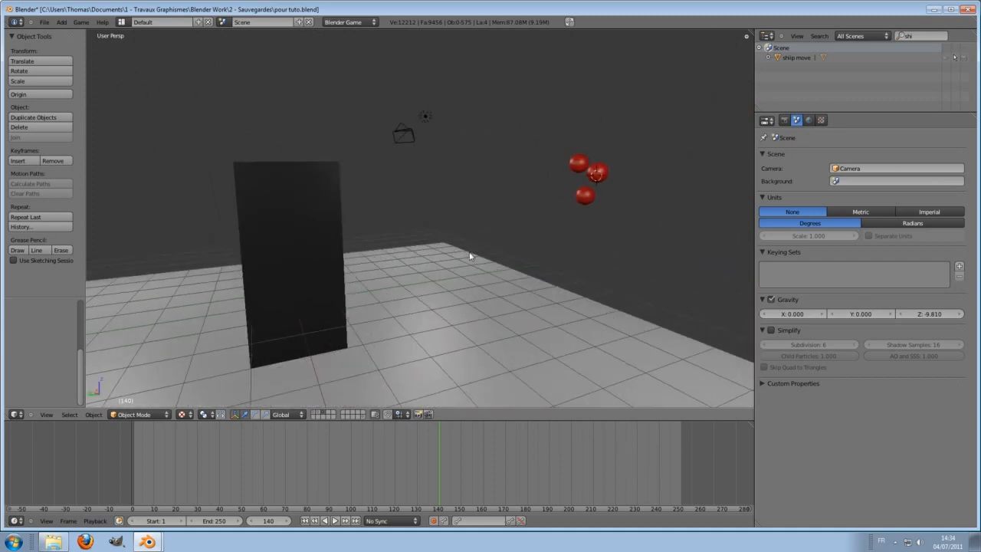
key(p)
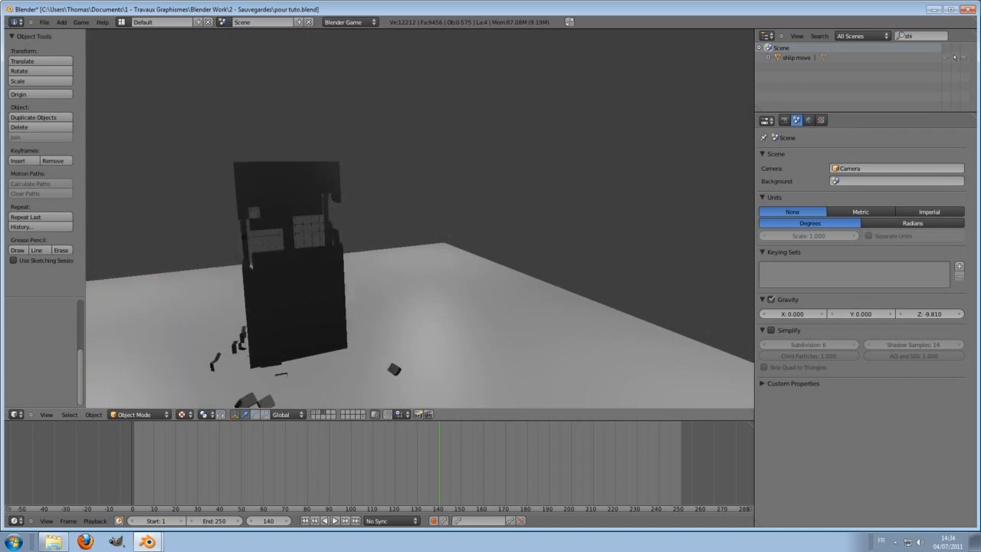
key(Escape)
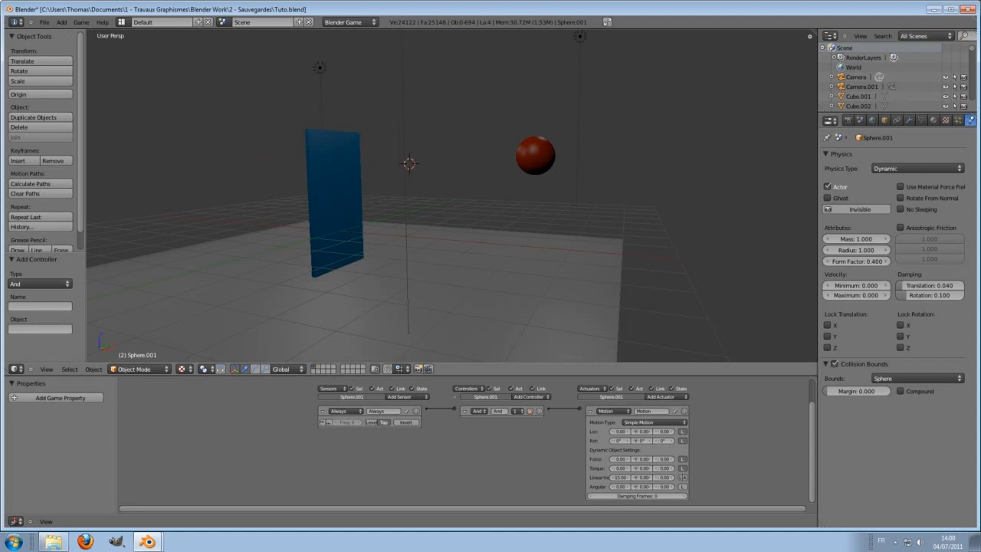
- Run the game engine simulation of the red sphere hitting the blue wall twice, exiting after each run
key(p)
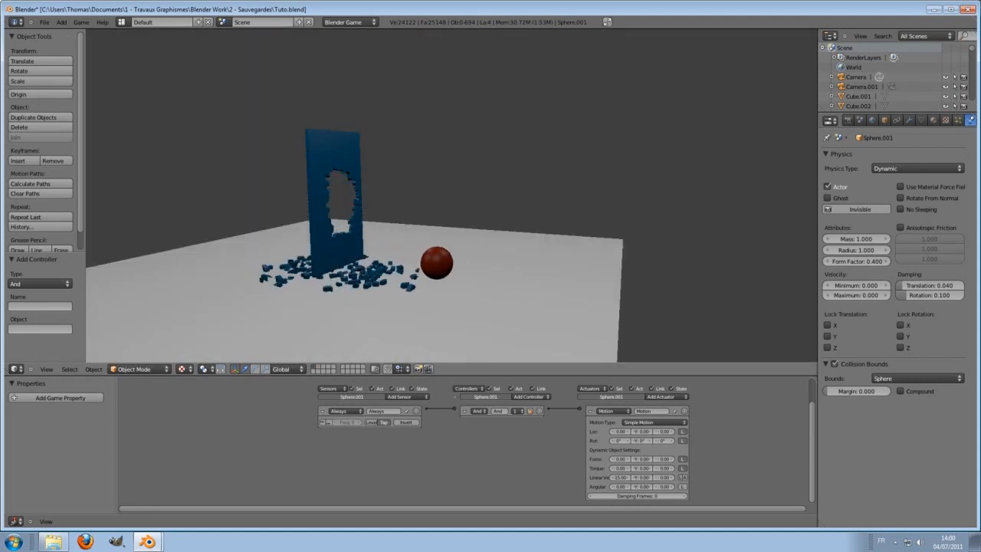
key(Escape)
key(p)
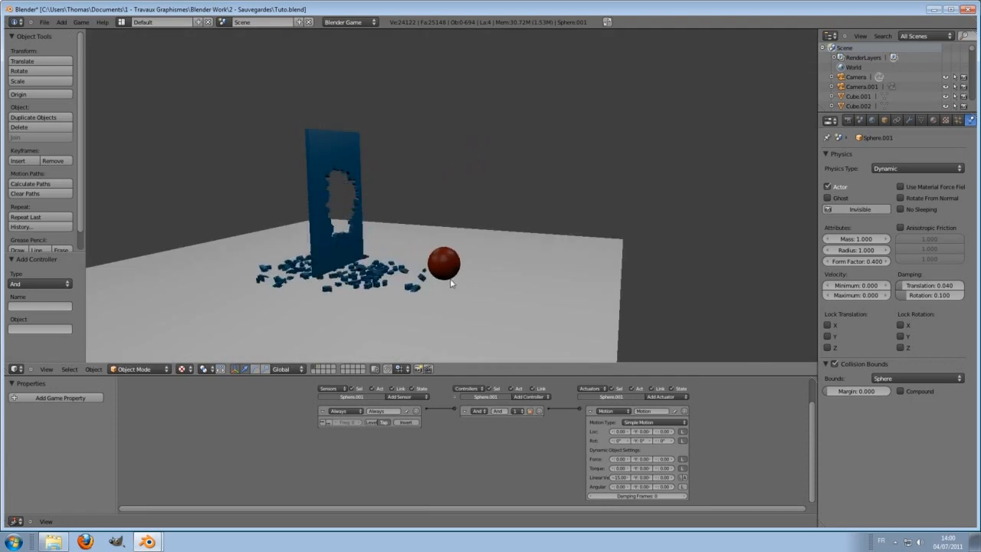
key(Escape)
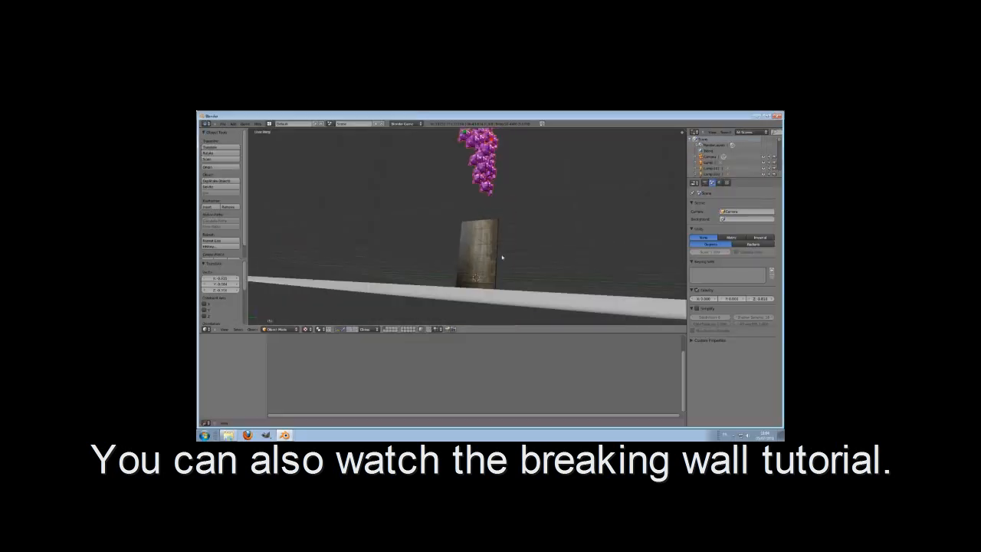
- Run the game engine simulation of the purple monkey heads falling onto the textured wall, exit it, and view the scene from another side
key(p)
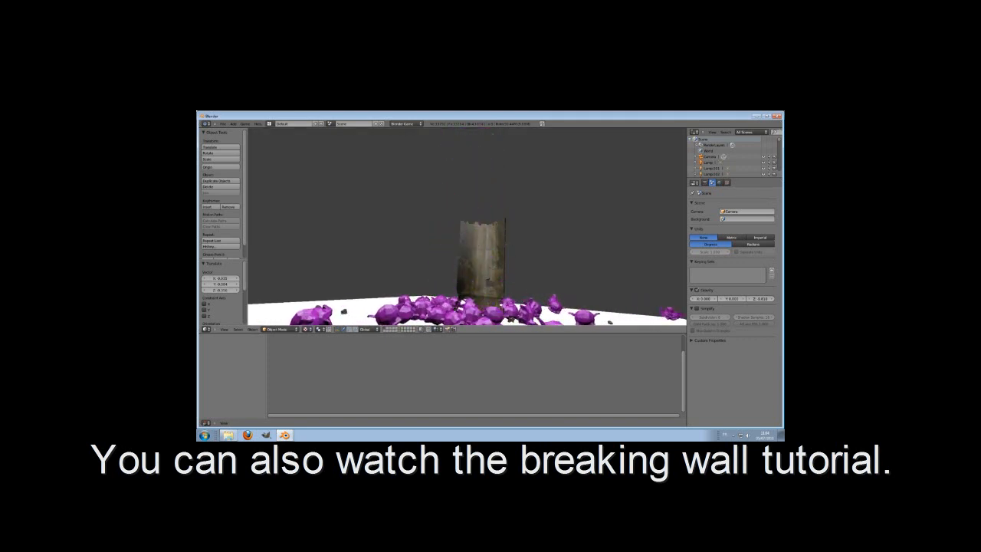
key(Escape)
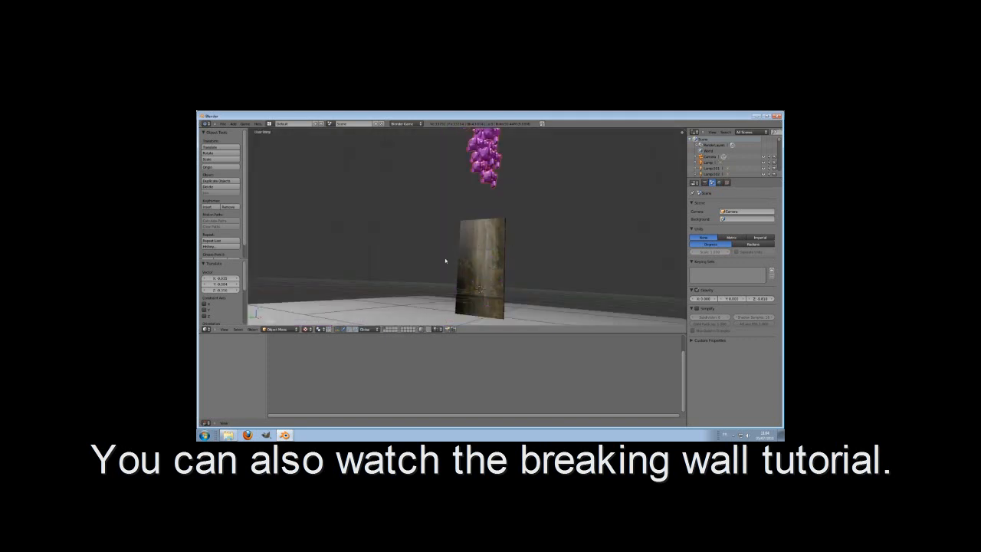
middle_drag(502, 235, 595, 264)
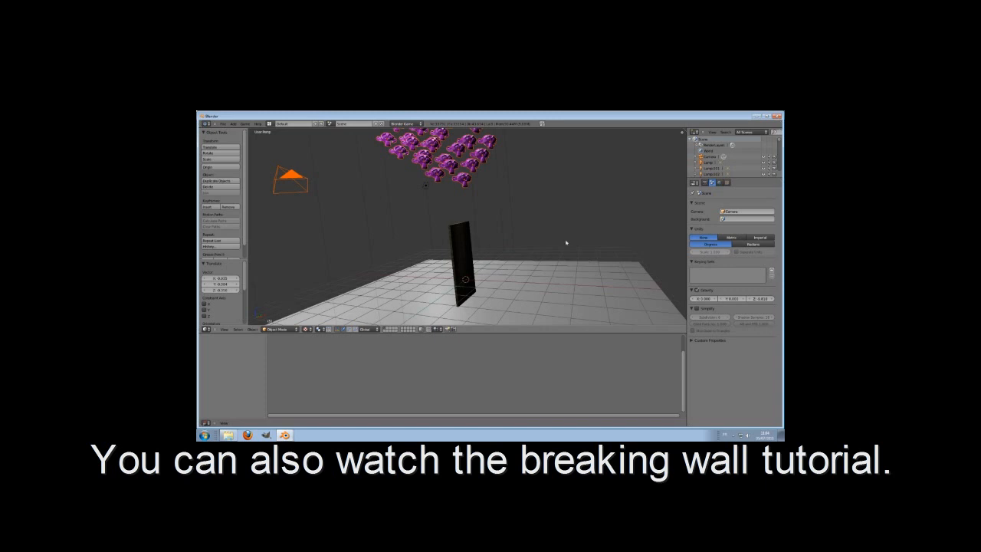